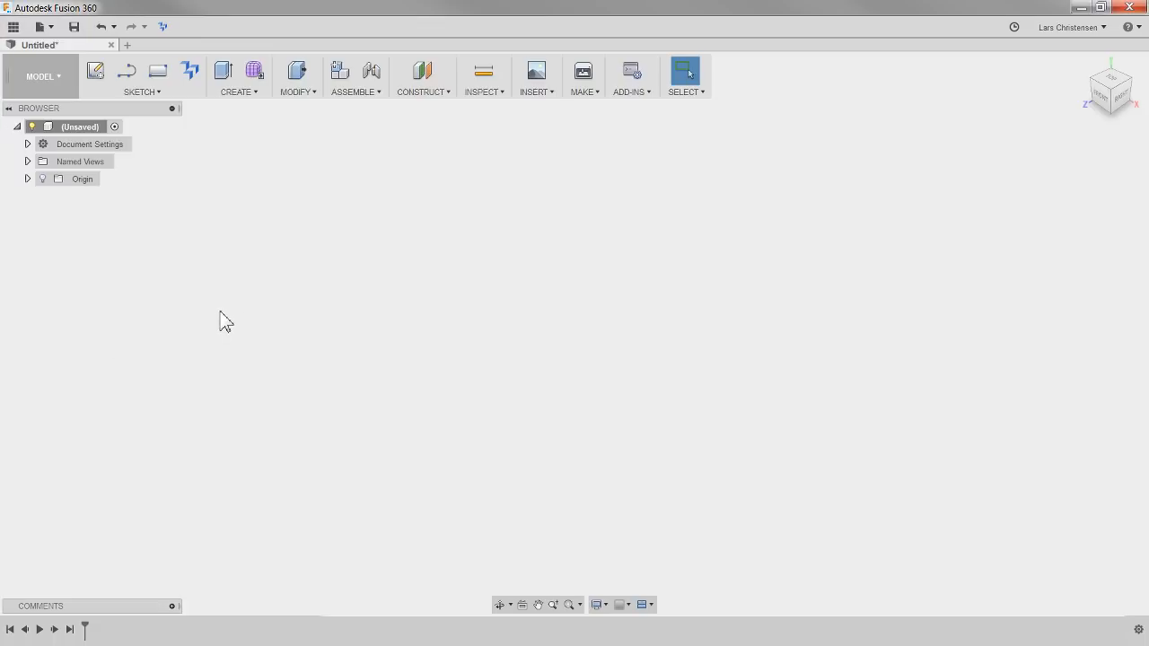
Start a sketch on the front plane and draw a closed L-shaped profile from the origin, about 71 mm wide and 85 mm tall
click(95, 73)
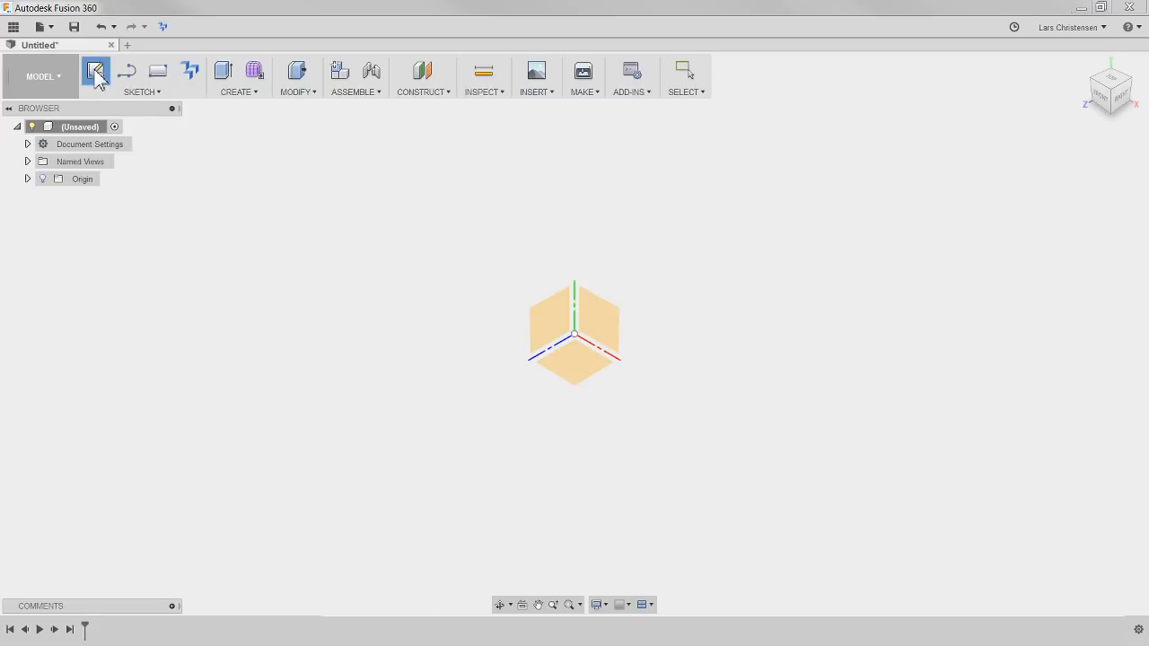
click(597, 332)
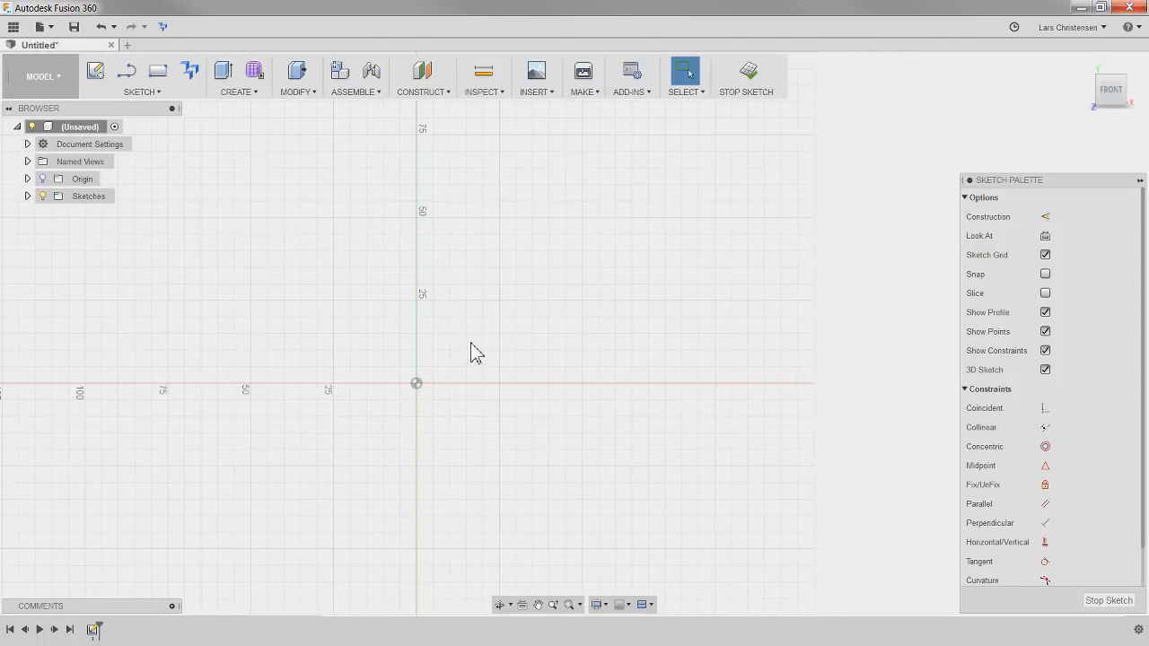
key(l)
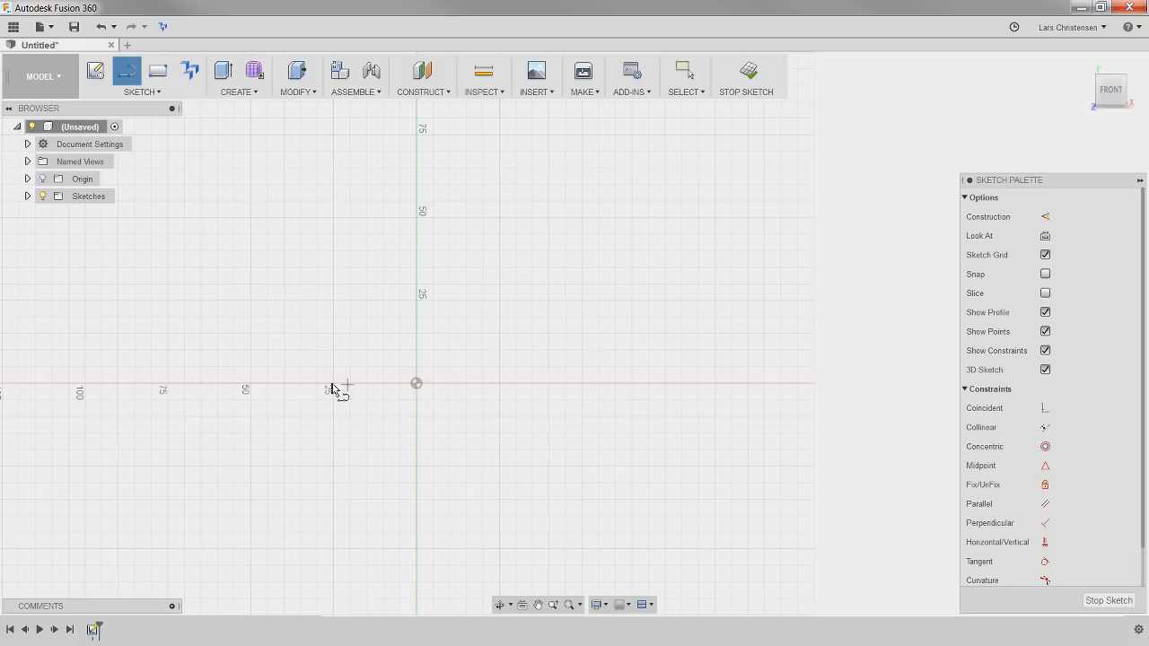
click(416, 384)
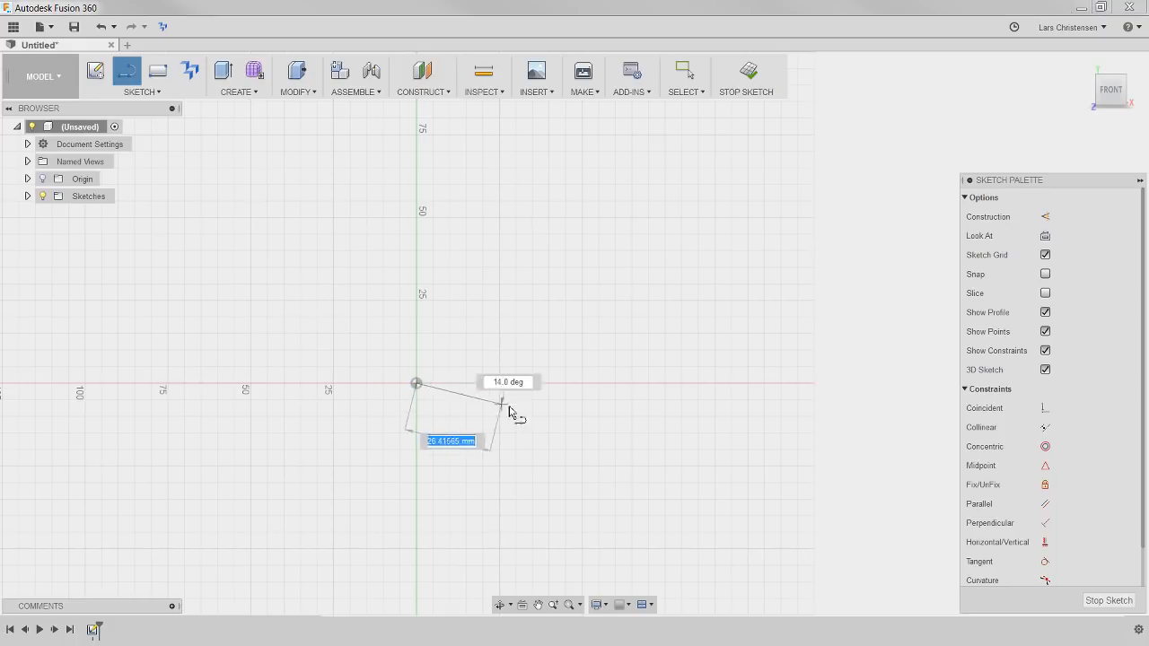
click(651, 384)
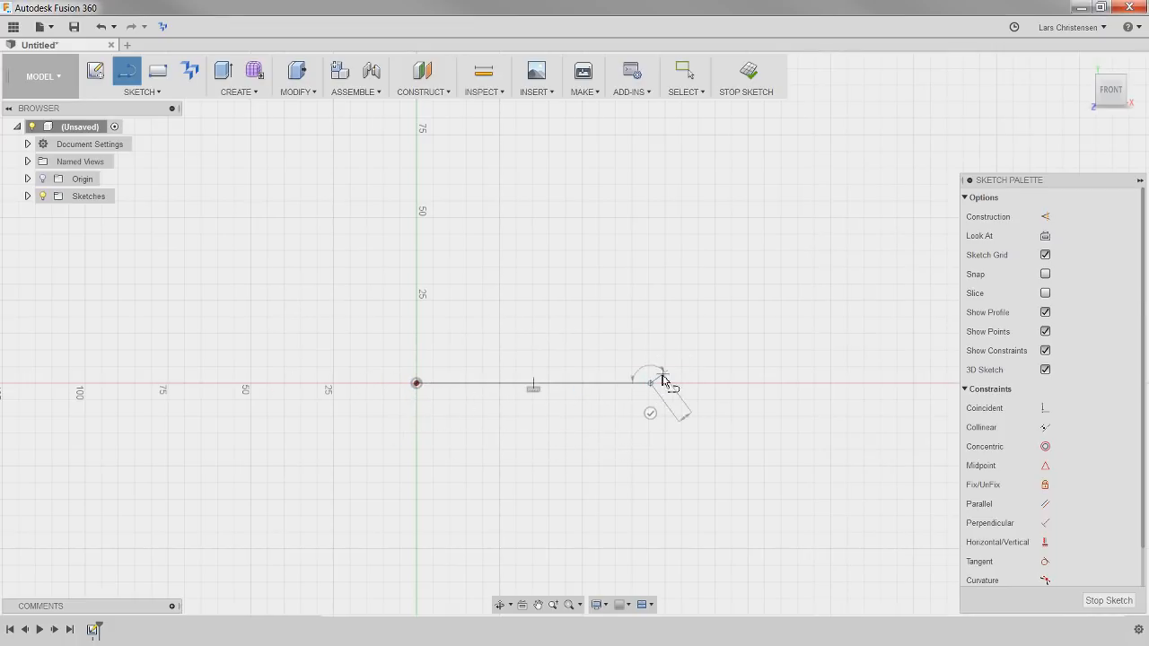
click(651, 104)
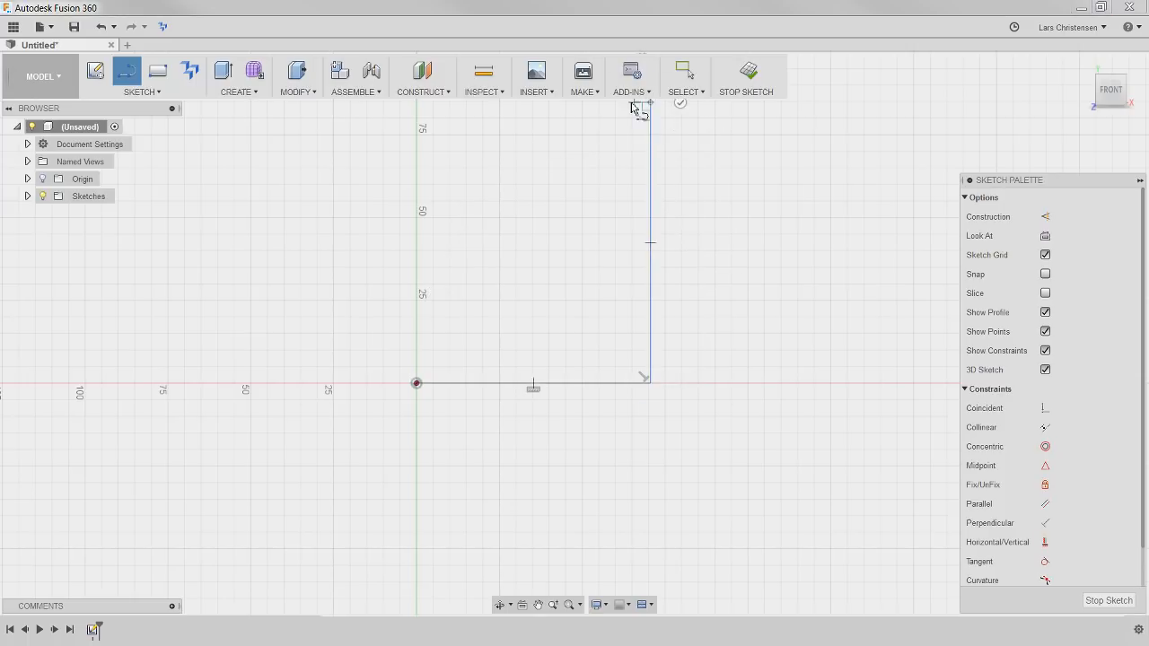
click(616, 103)
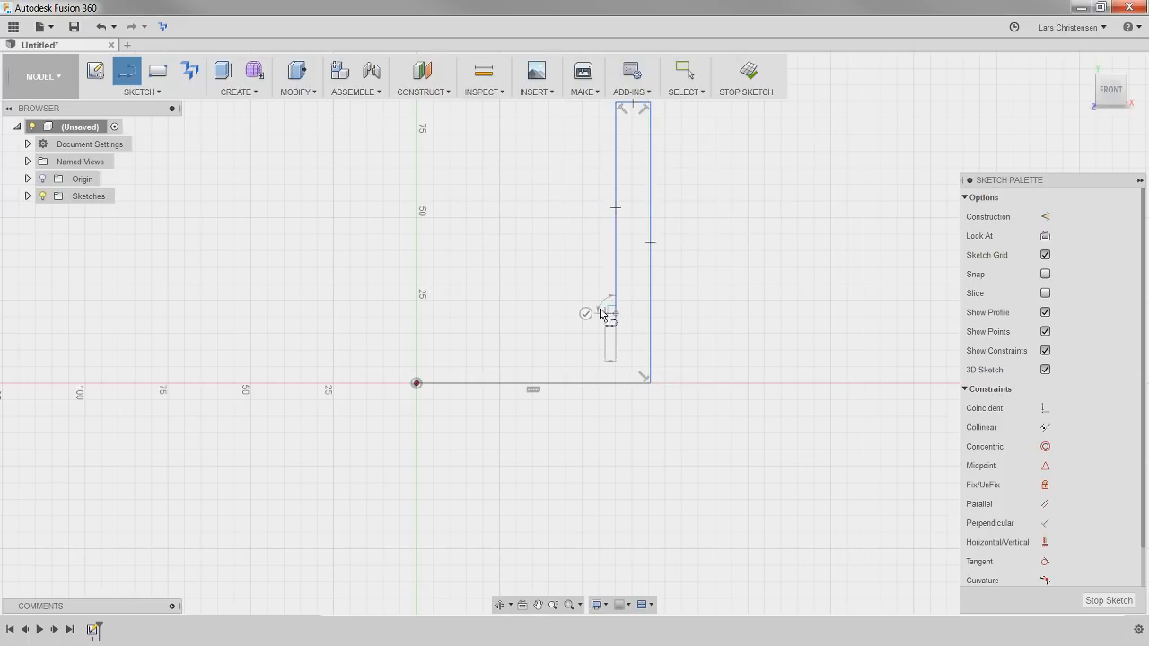
click(615, 313)
click(416, 314)
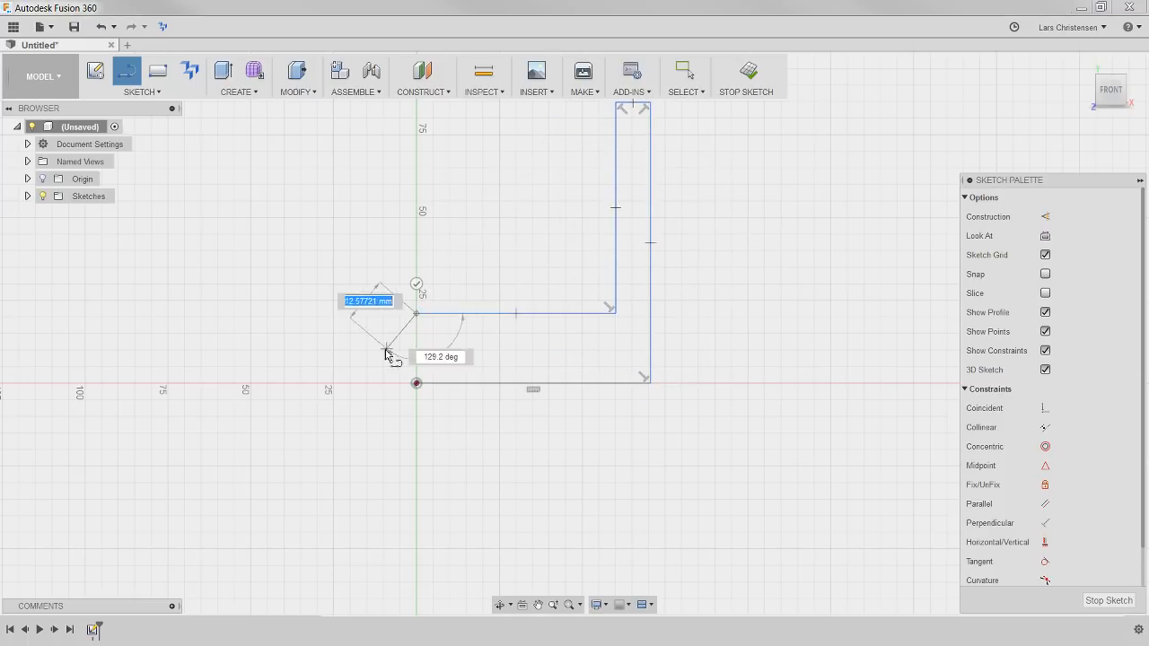
click(417, 383)
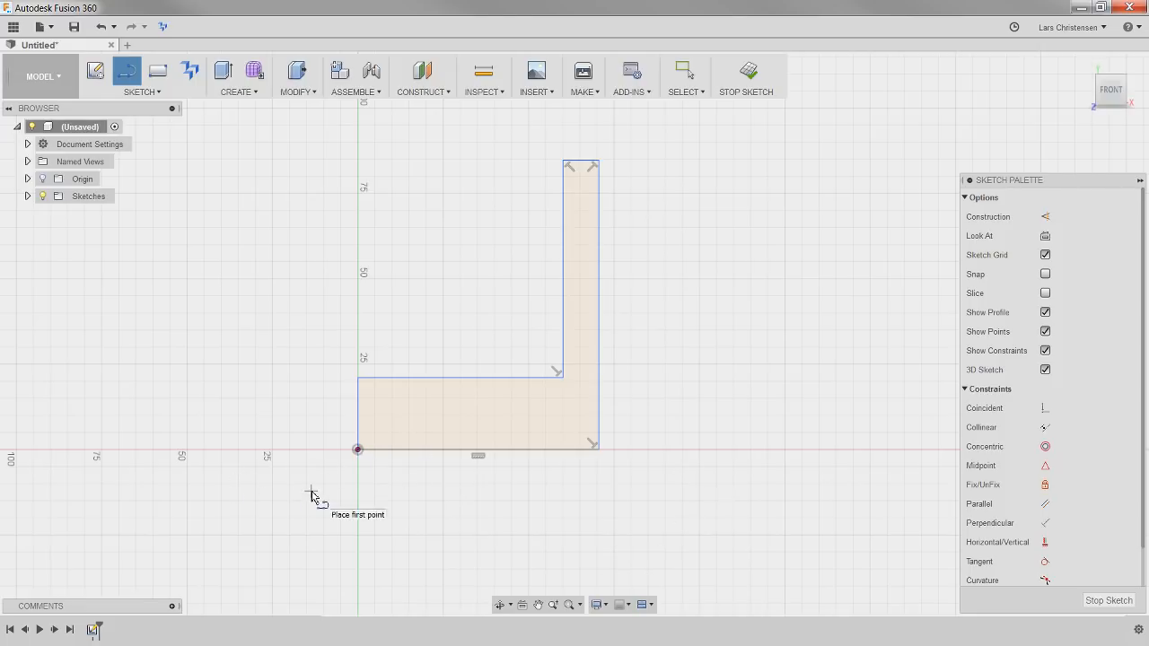
Dimension the short top edge of the profile's vertical leg to 10 mm
key(d)
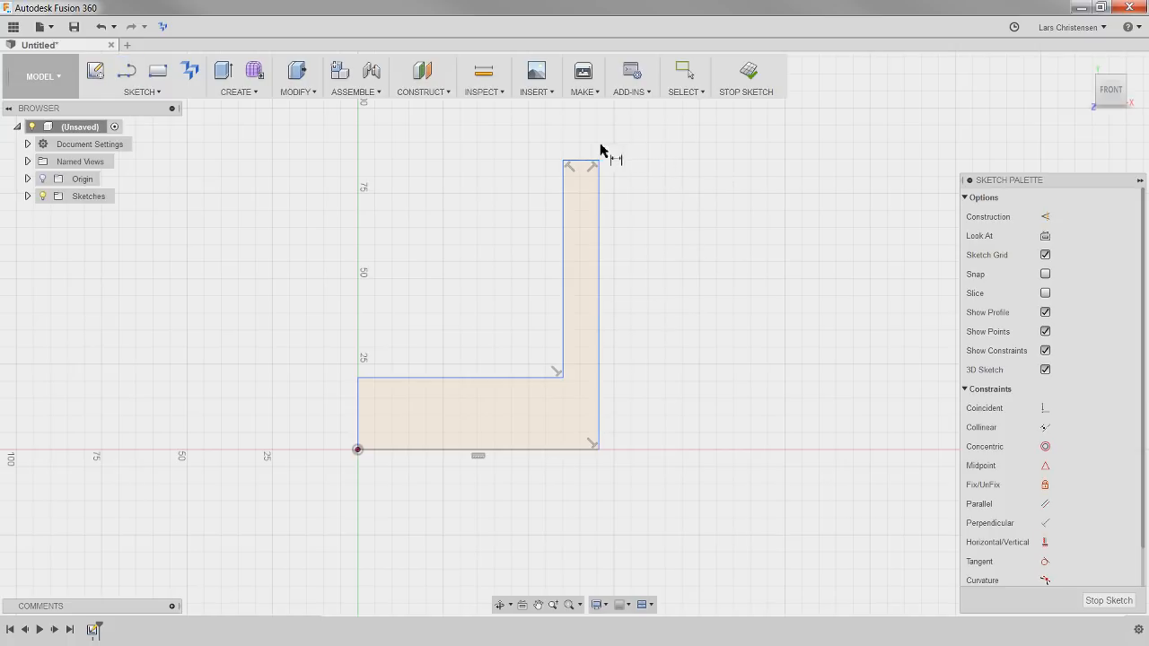
click(579, 162)
click(584, 137)
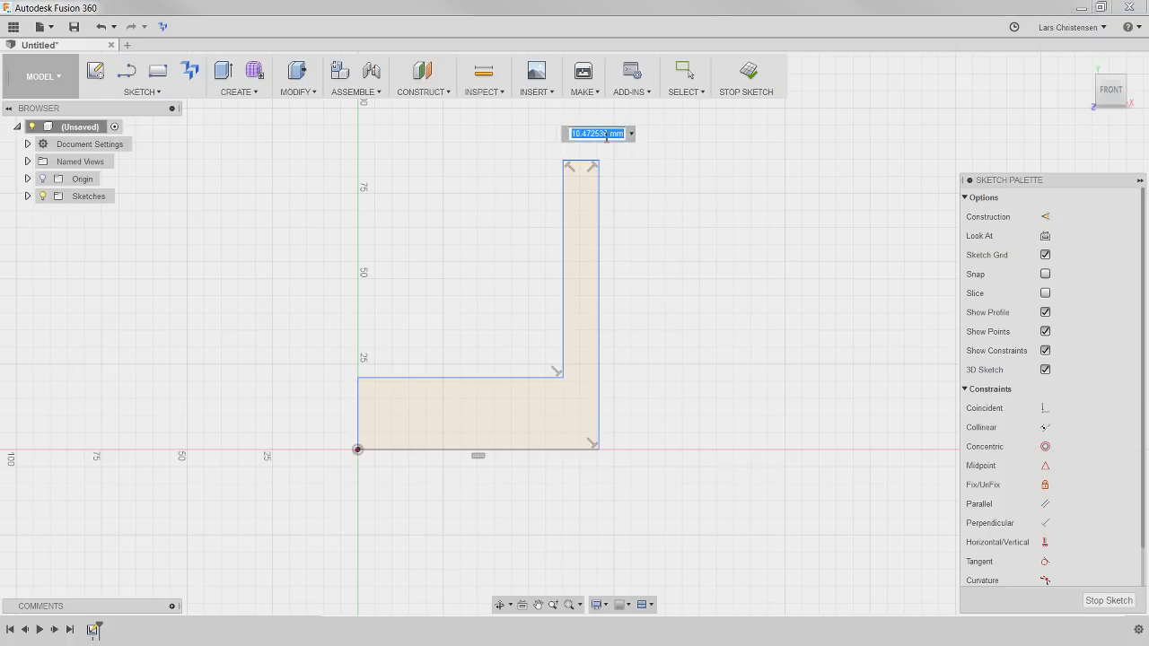
text(10)
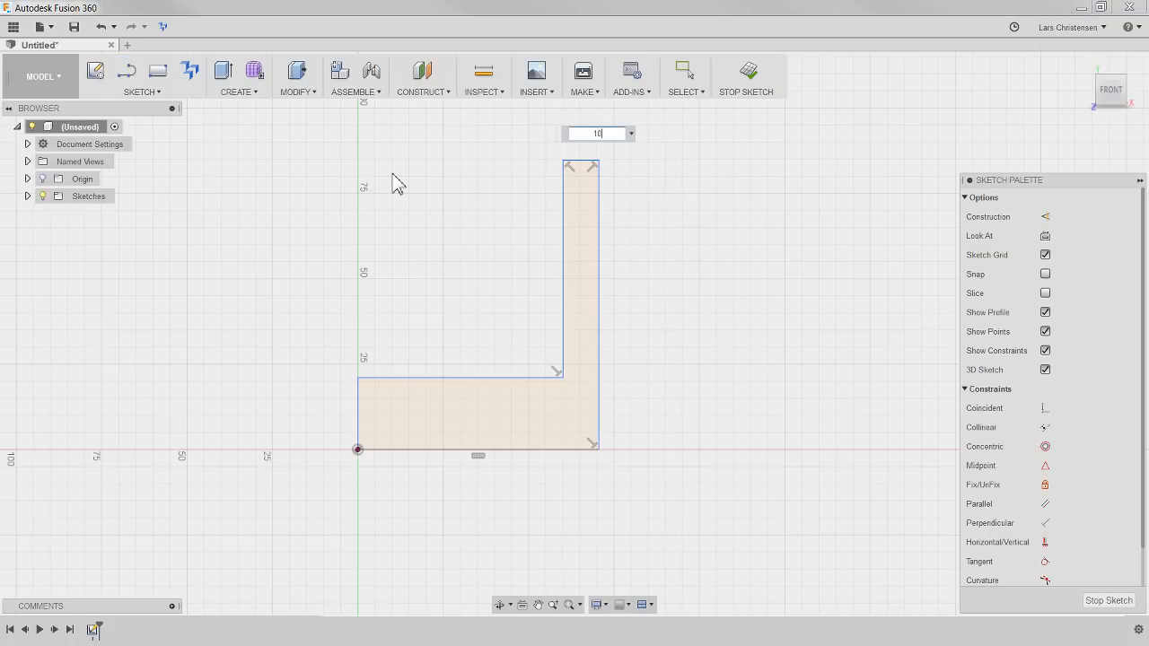
key(Return)
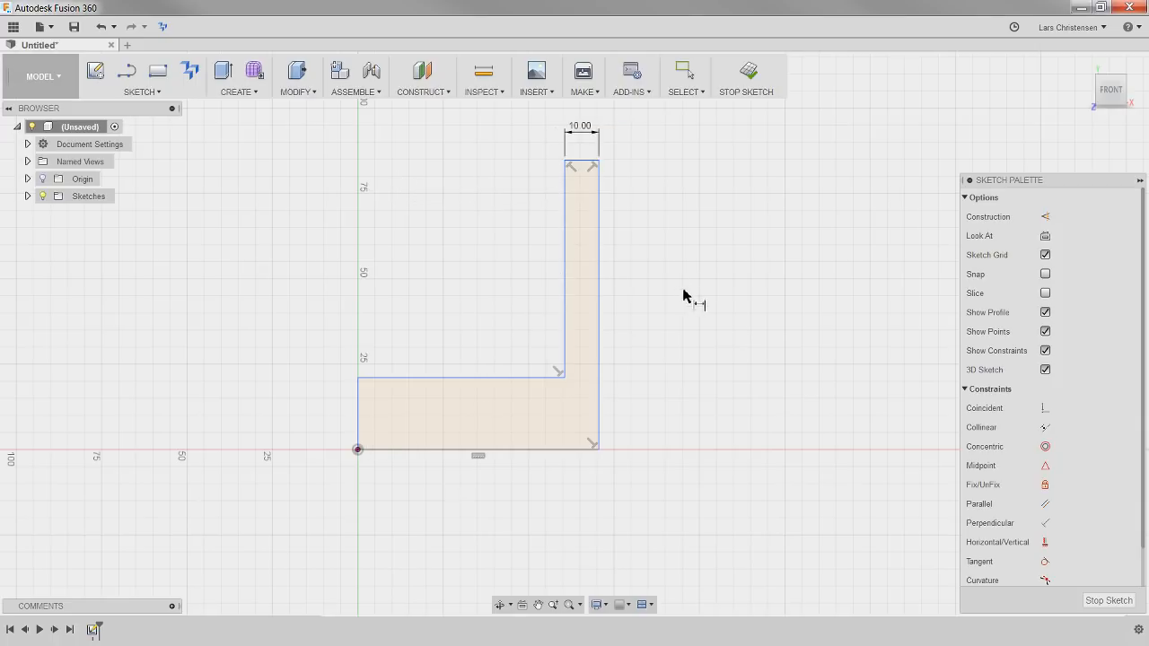
Apply an Equal constraint between the vertical leg's short top edge and the short end edge at the origin
scroll(1032, 458, down, 2)
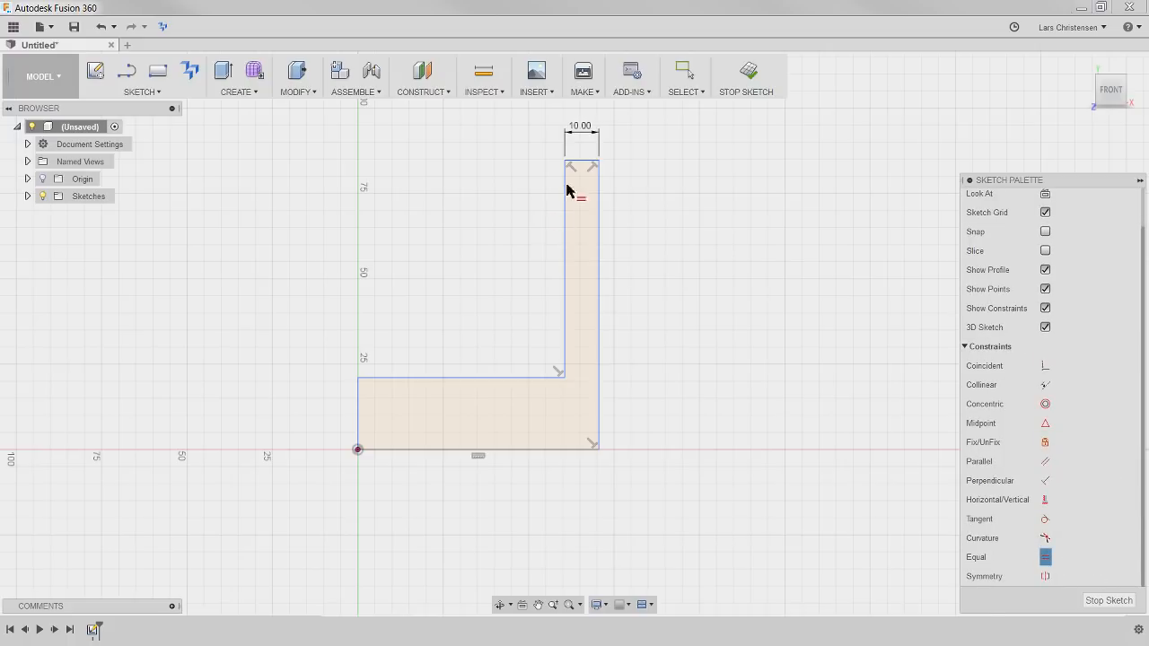
click(585, 163)
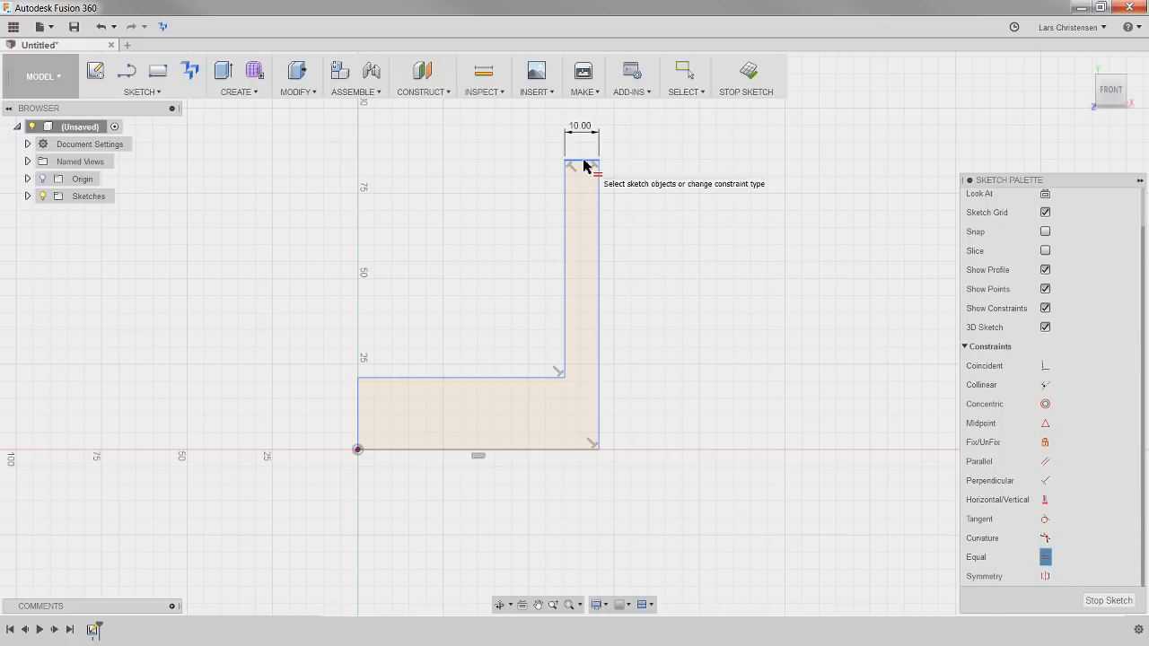
click(358, 411)
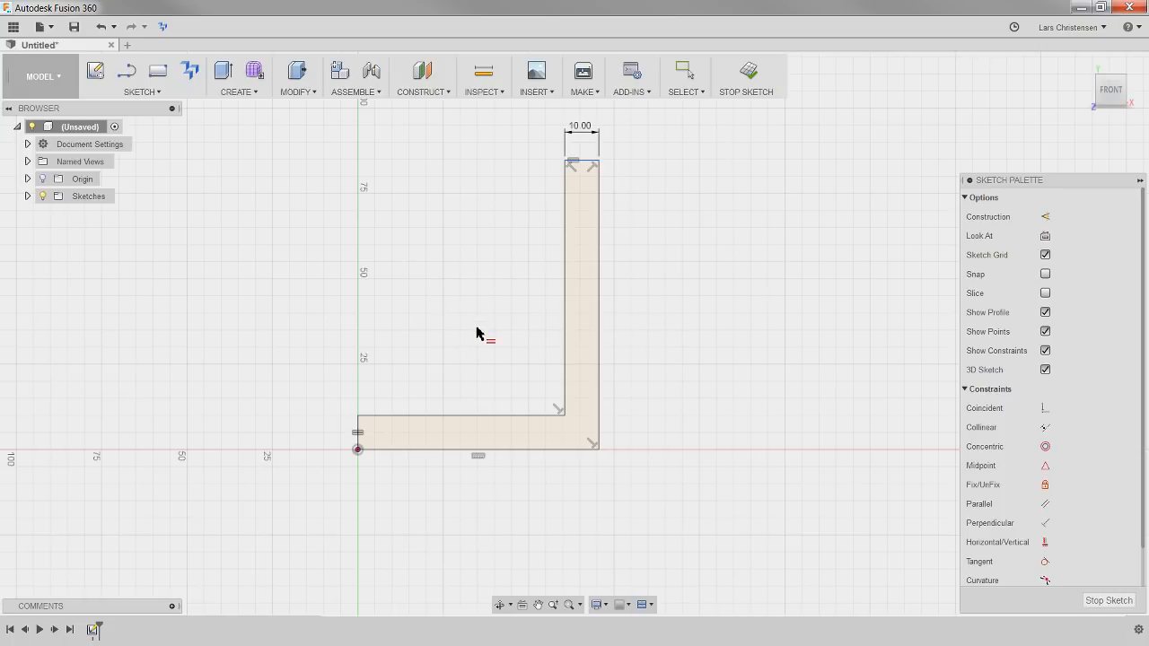
Dimension the profile's bottom horizontal edge to 65 mm
key(d)
click(499, 451)
click(493, 509)
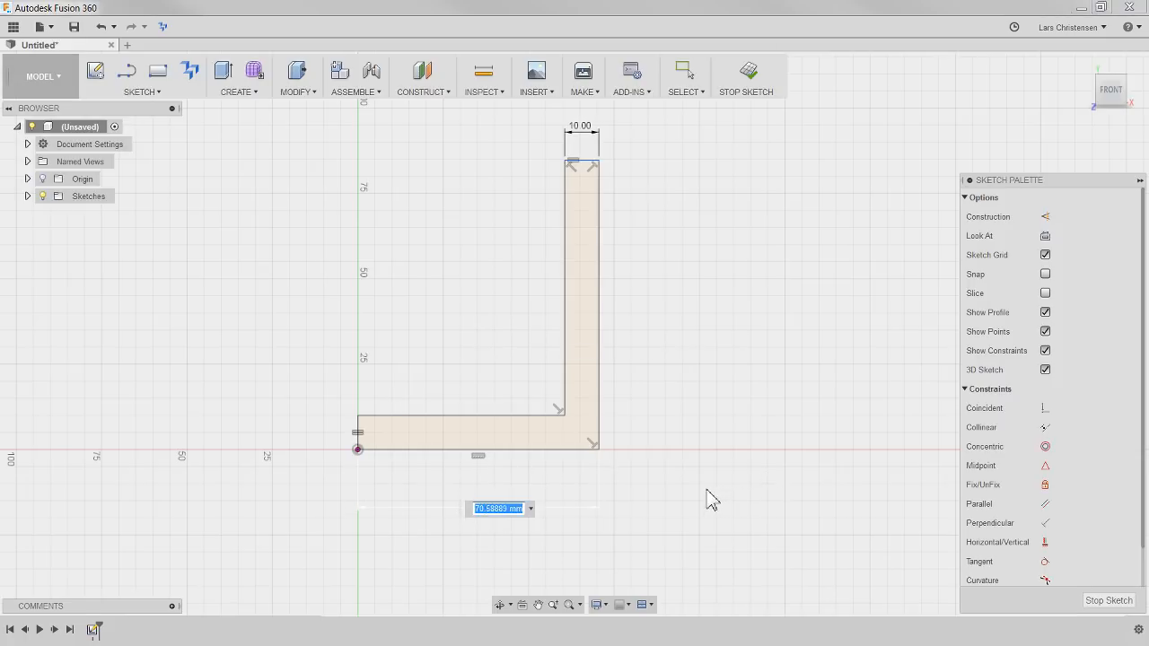
text(65)
key(Return)
Dimension the outer vertical edge of the L-shaped profile to 100 mm
scroll(687, 427, down, 1)
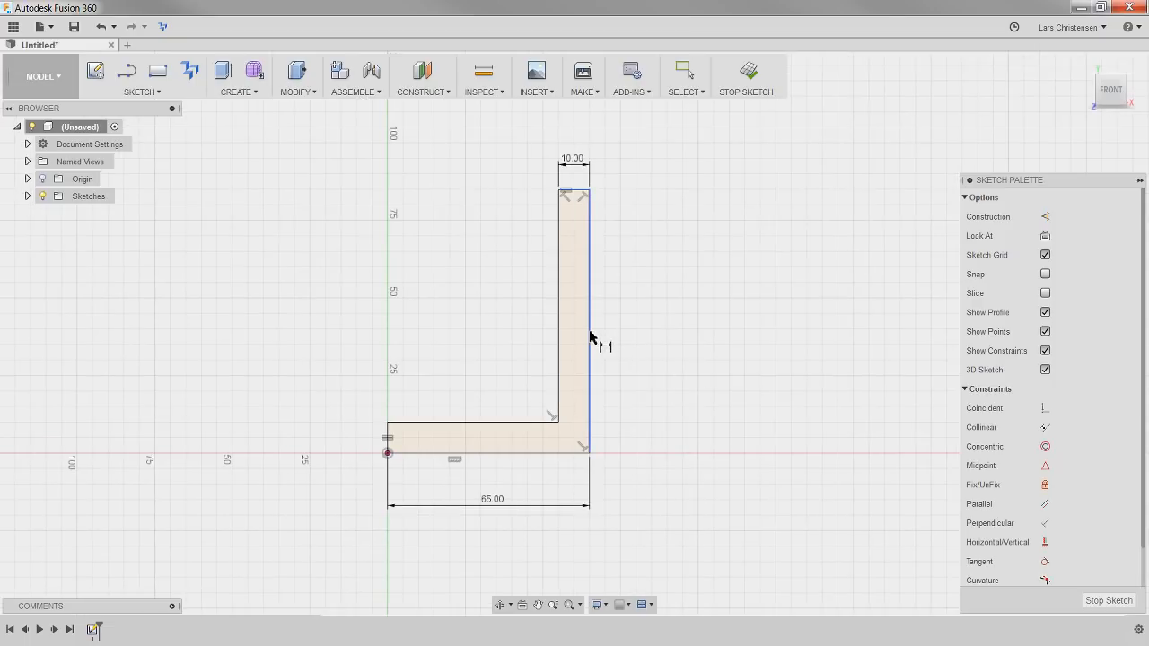
click(592, 334)
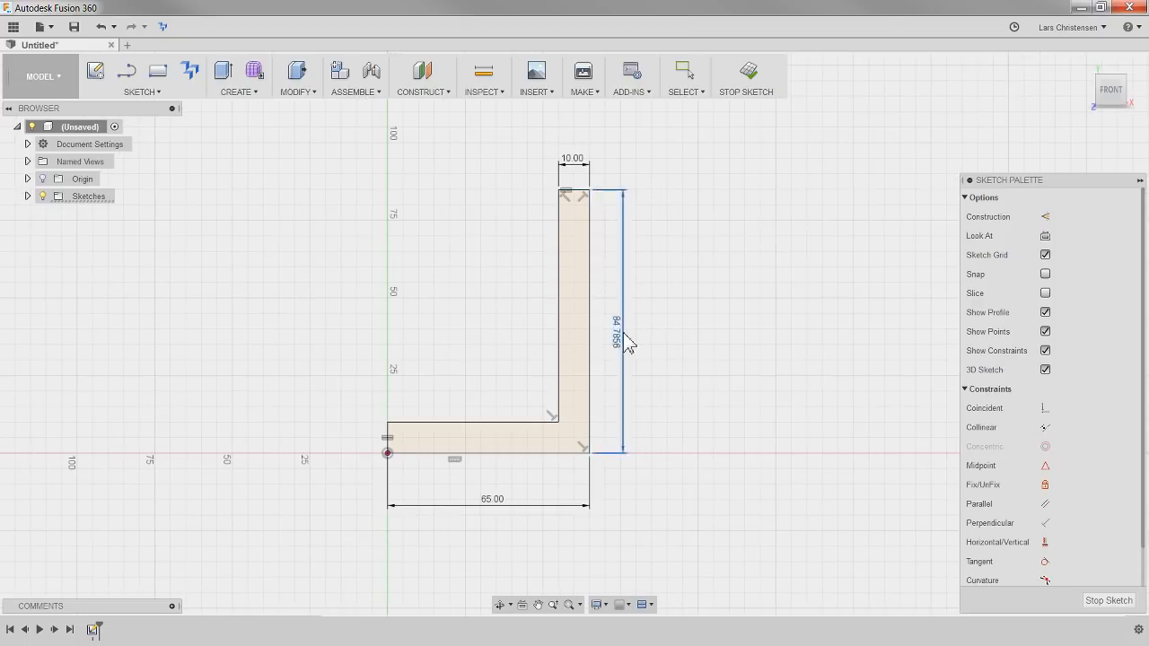
click(620, 334)
text(100)
key(Return)
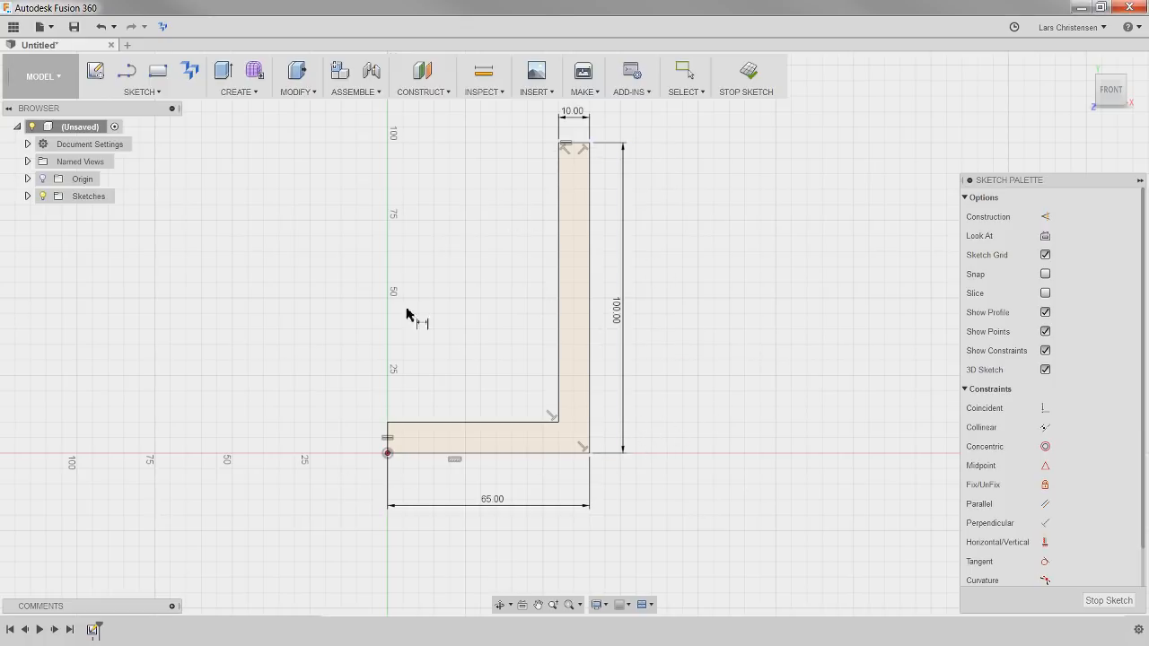
Try to revolve the L-shaped profile 360 degrees about the vertical Y axis as a new body
click(235, 93)
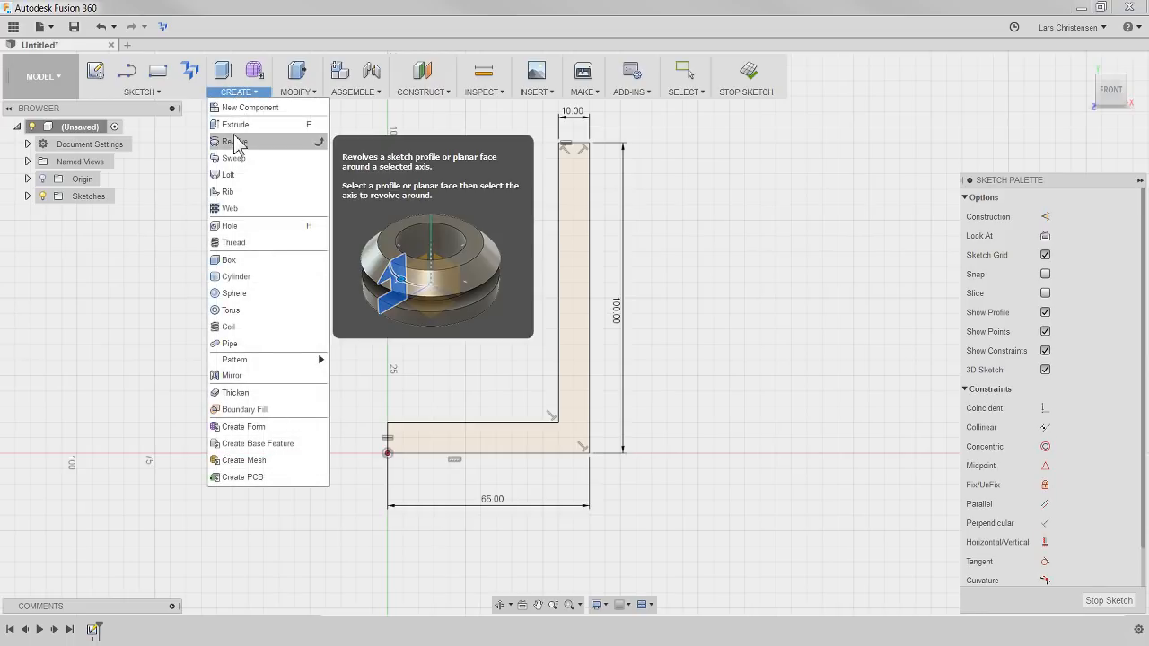
click(235, 142)
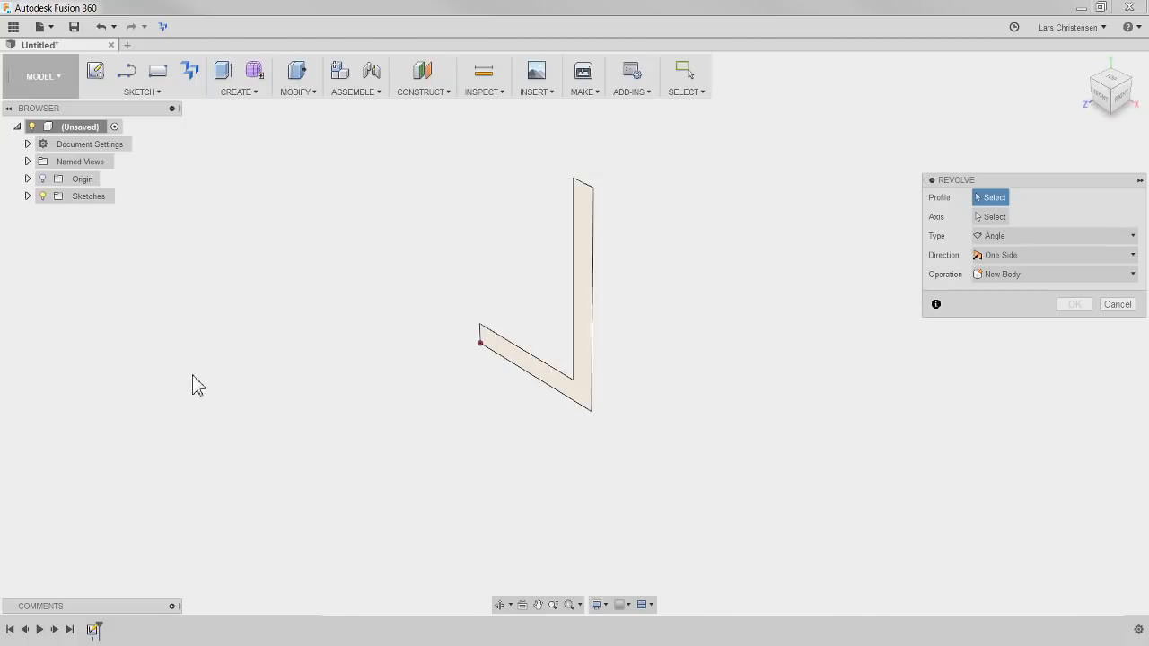
click(592, 249)
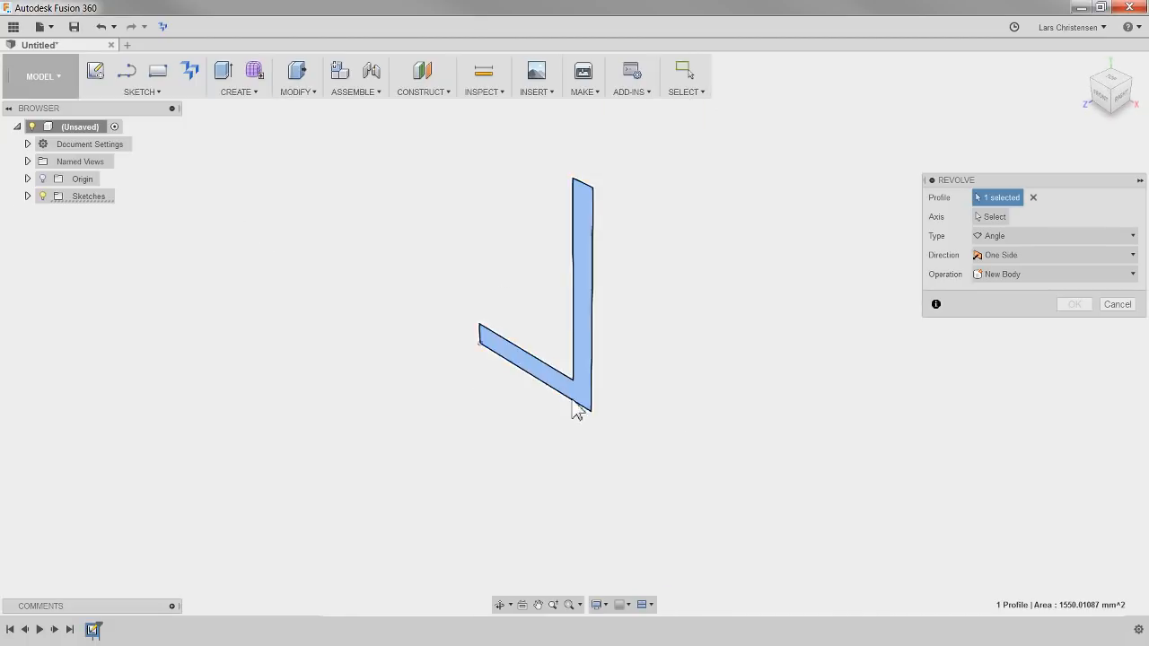
click(991, 216)
scroll(458, 368, up, 3)
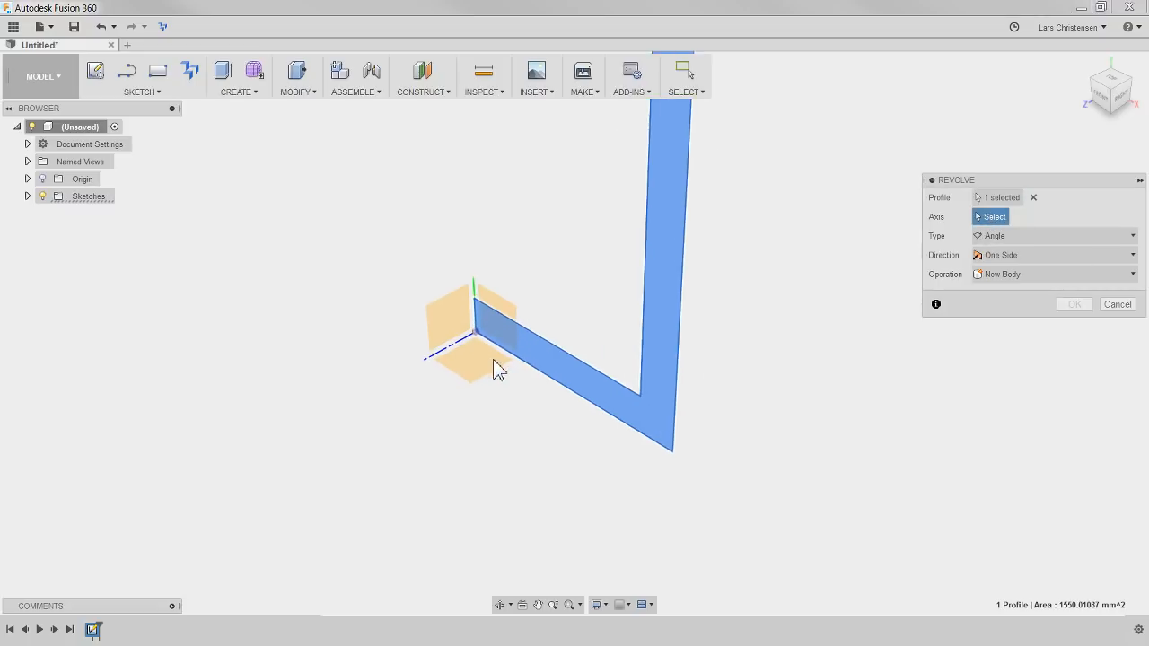
click(475, 285)
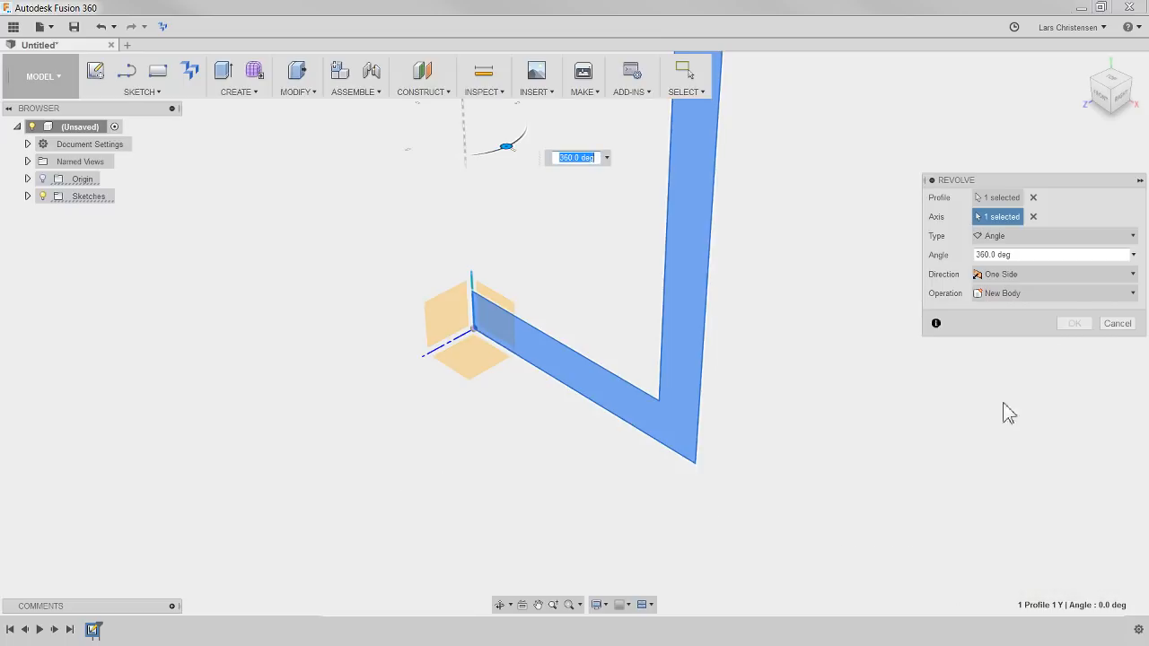
scroll(672, 535, down, 3)
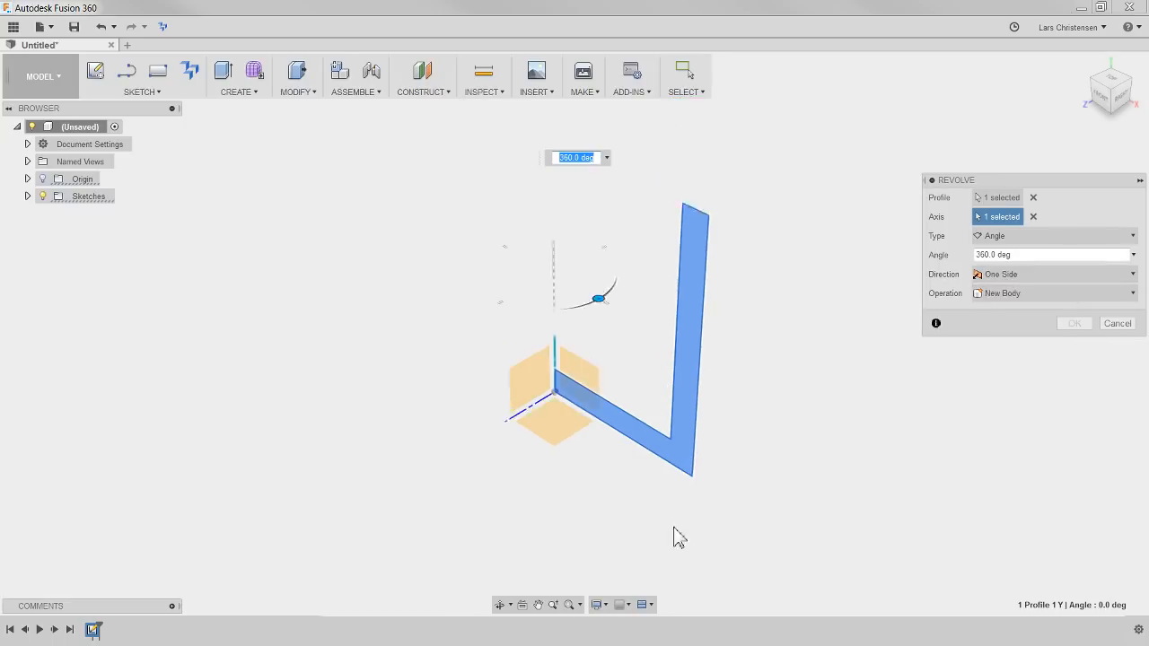
click(1033, 217)
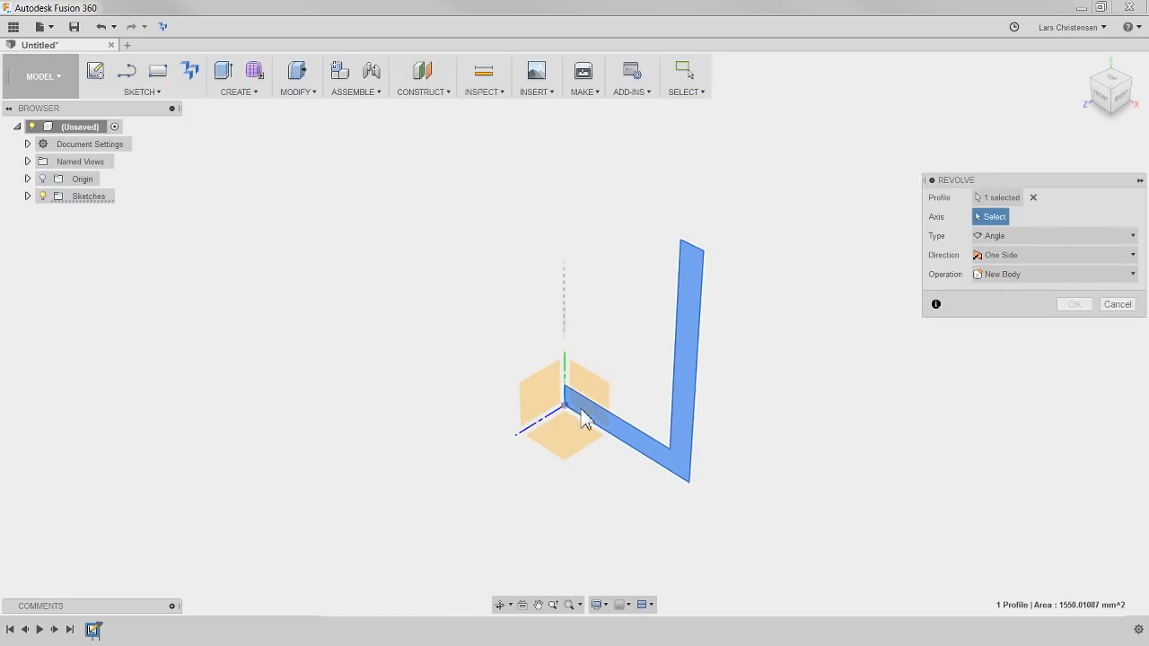
click(566, 372)
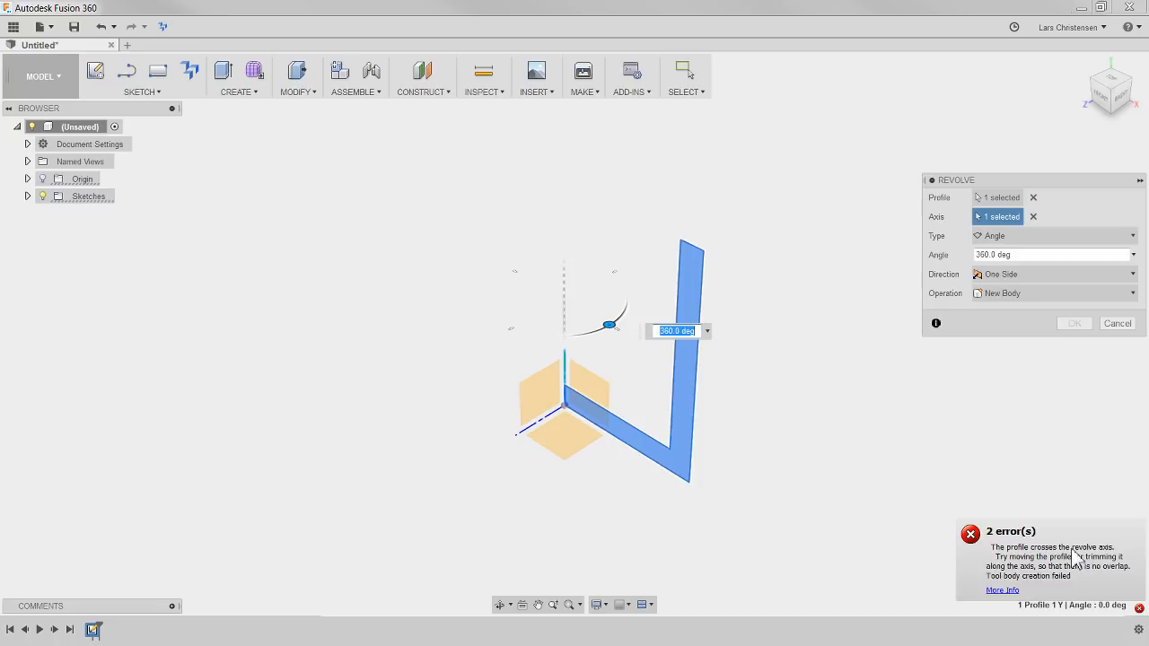
click(1118, 323)
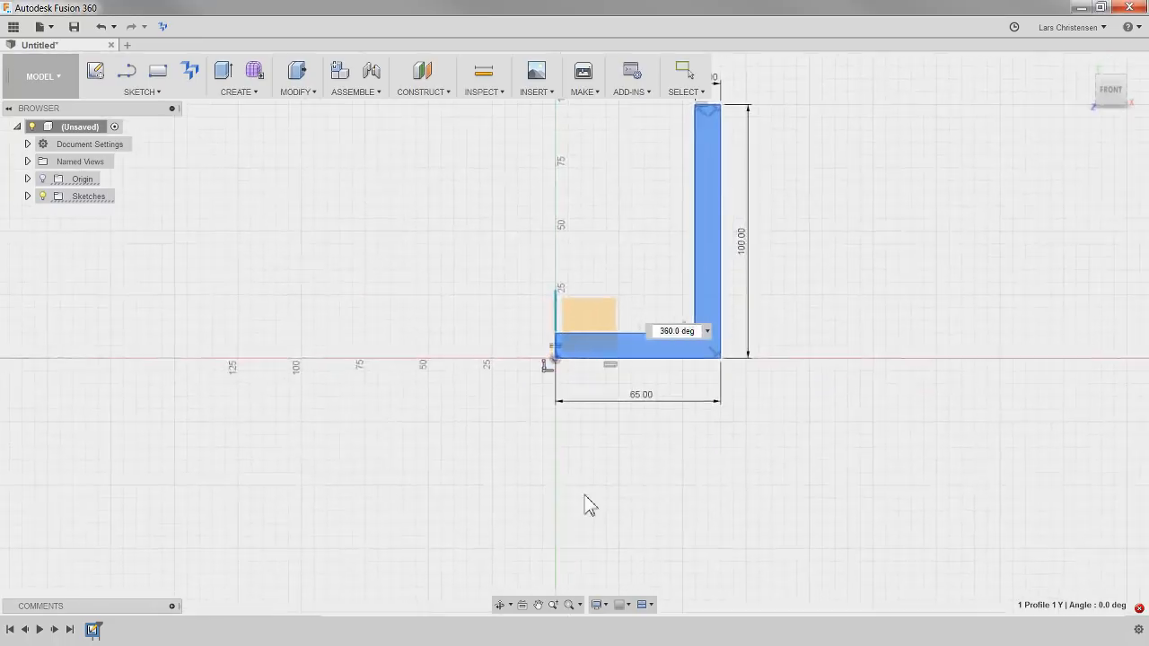
Inspect the sketch profile's corner and short end edge at the origin
scroll(571, 346, up, 8)
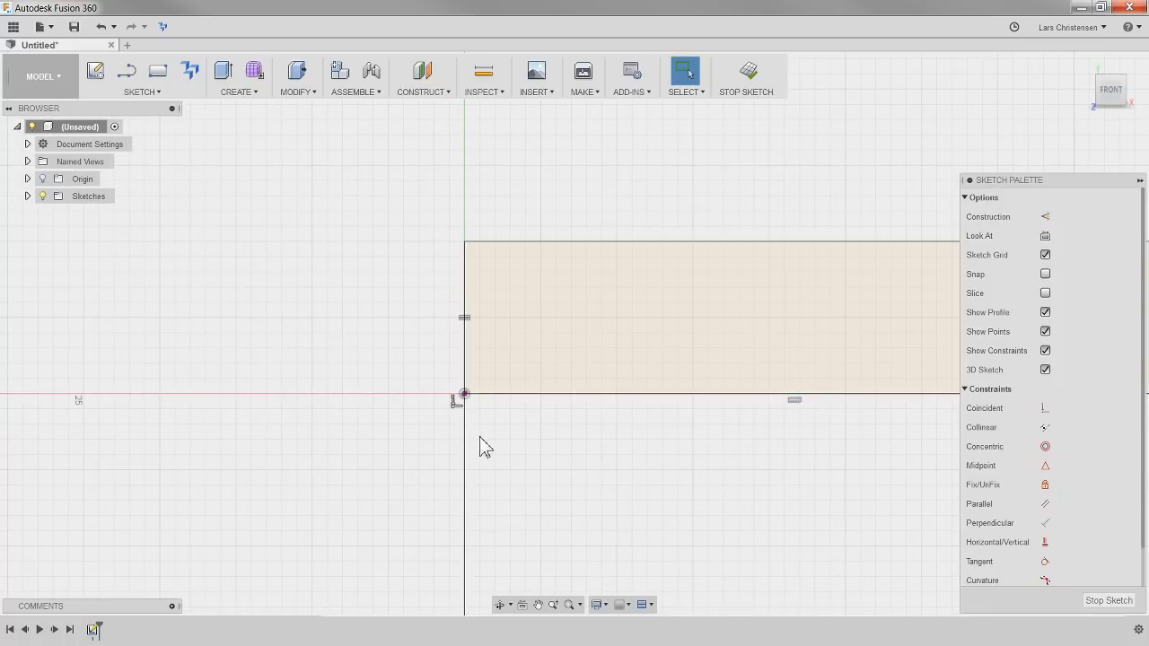
scroll(423, 416, down, 5)
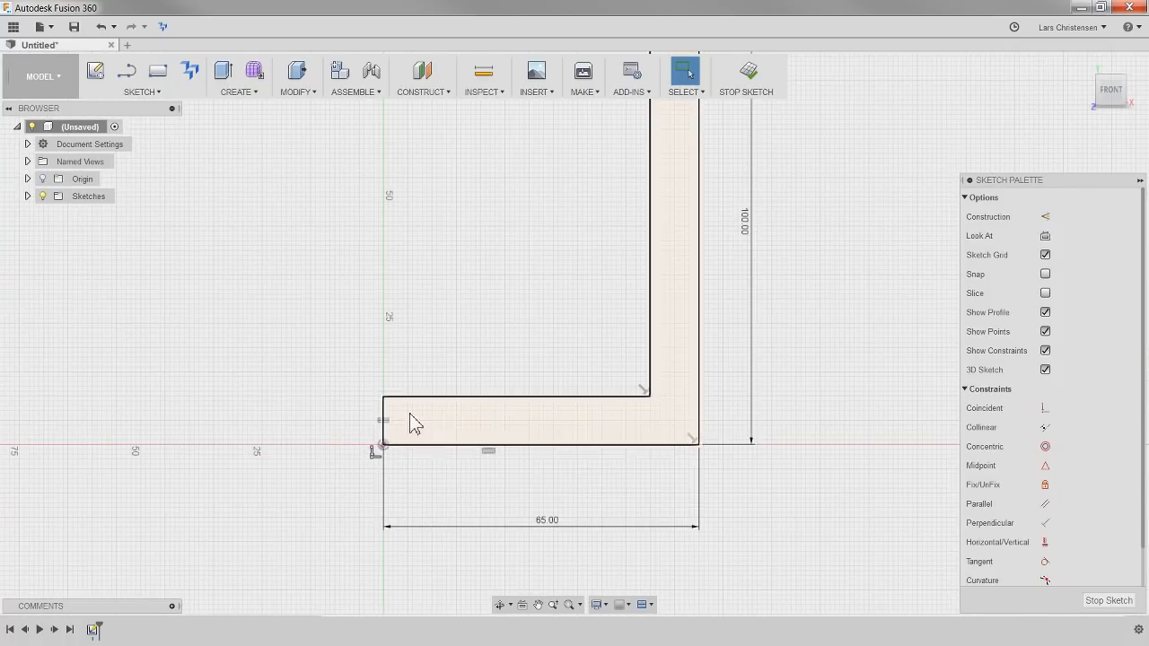
click(383, 435)
click(428, 475)
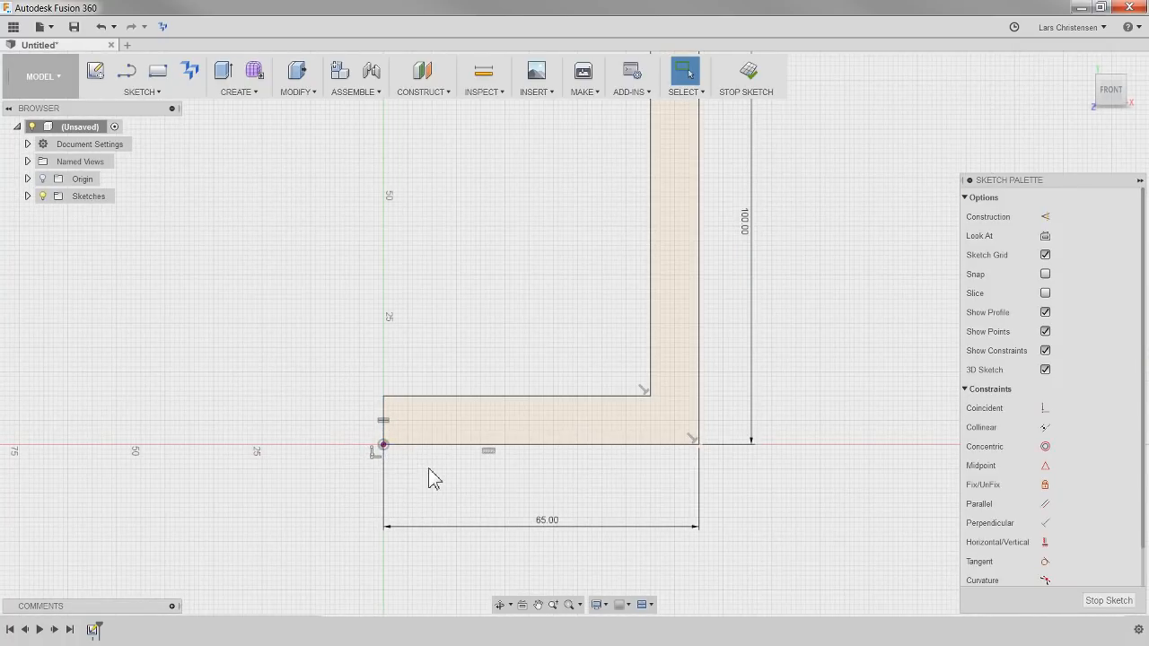
scroll(479, 475, down, 4)
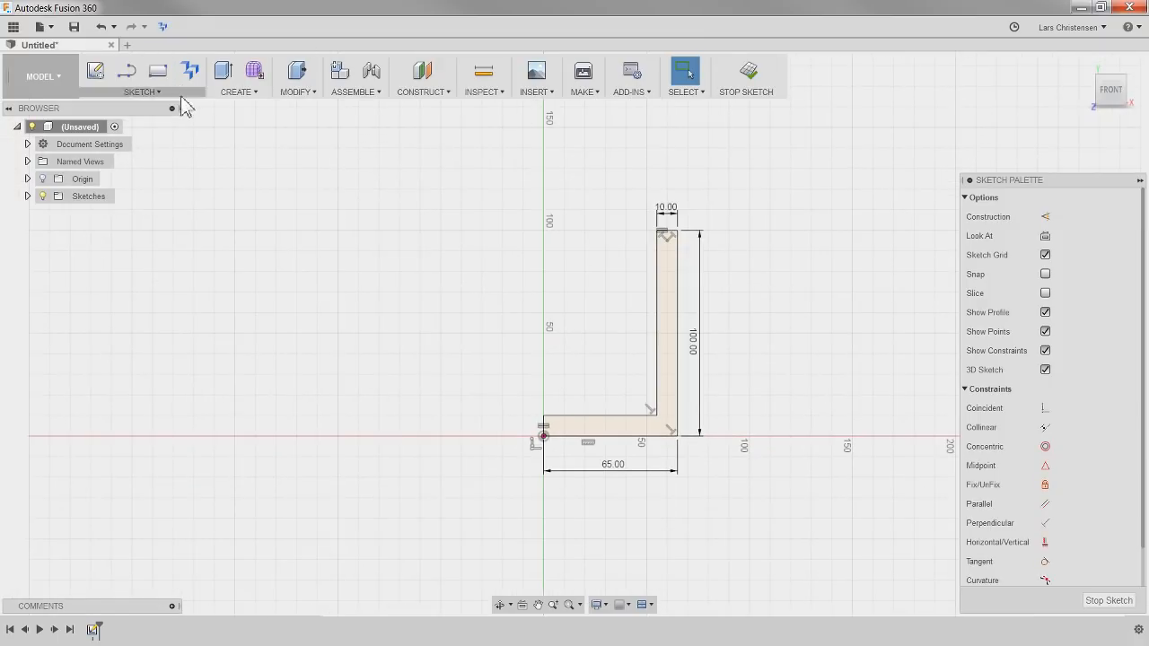
Revolve the L-shaped profile 360 degrees about its short vertical edge at the origin as a new body
click(238, 92)
click(235, 123)
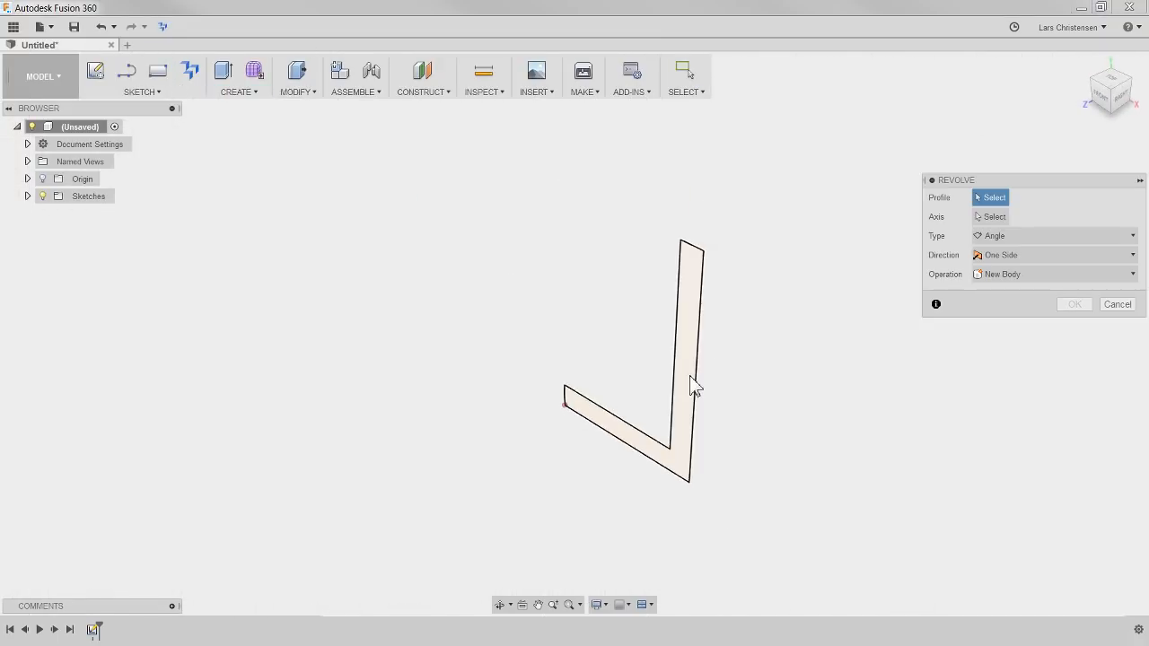
click(623, 433)
click(991, 218)
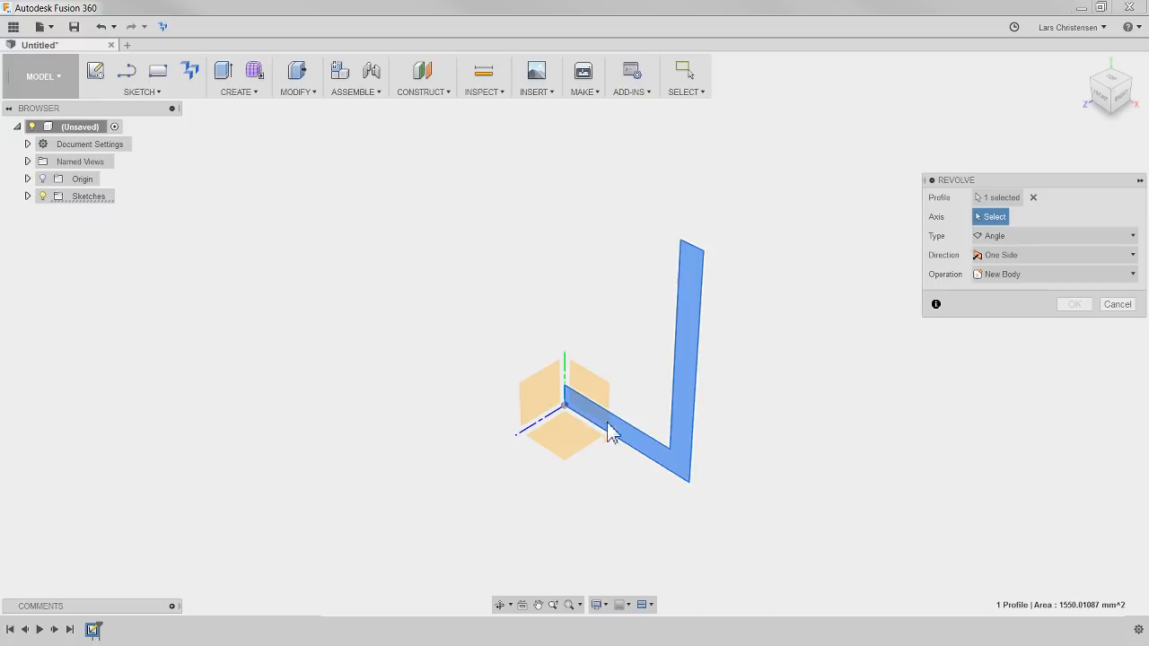
click(566, 403)
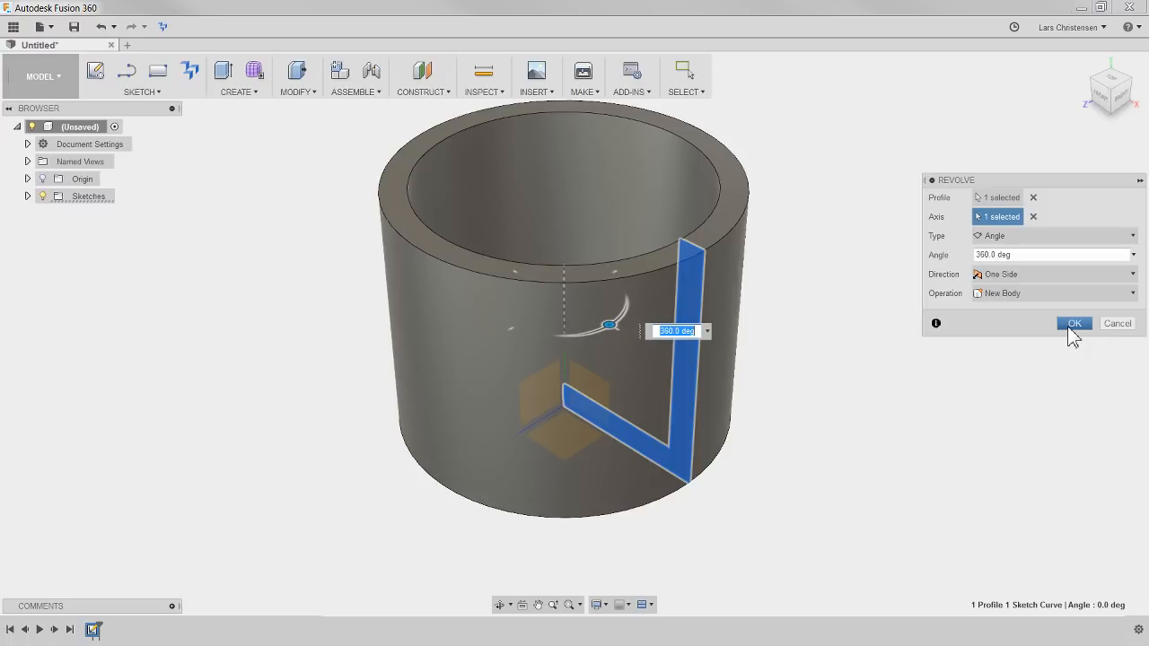
click(1073, 327)
shift+middle_drag(881, 476, 426, 457)
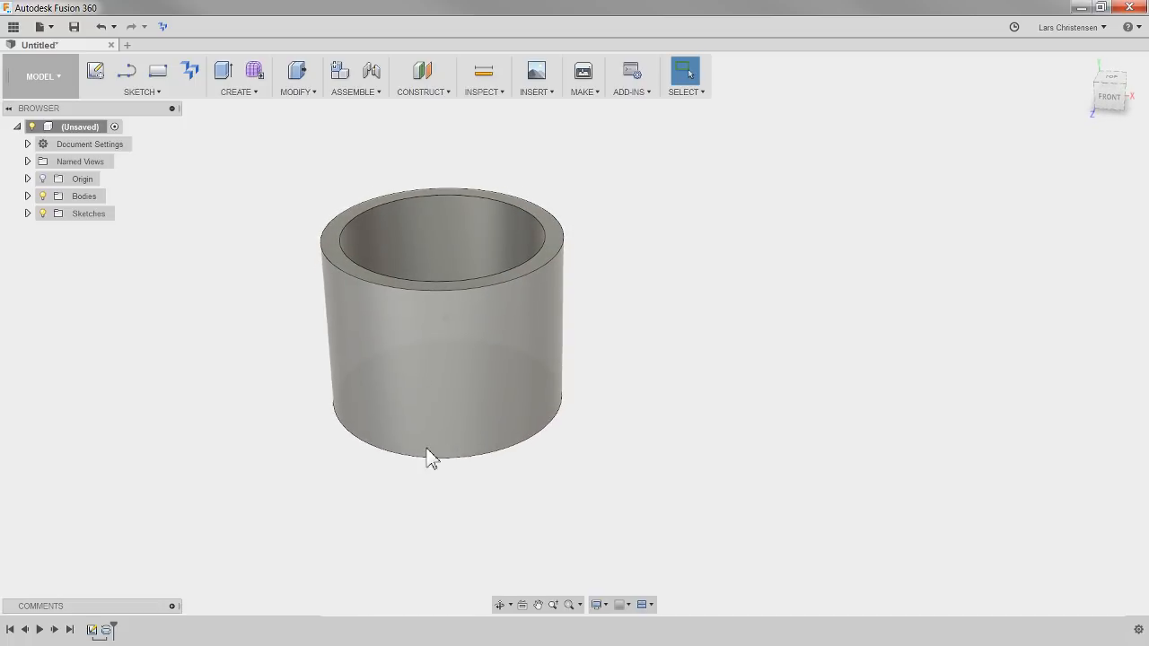
Review which geometry the sketch and revolve features in the timeline belong to
click(90, 628)
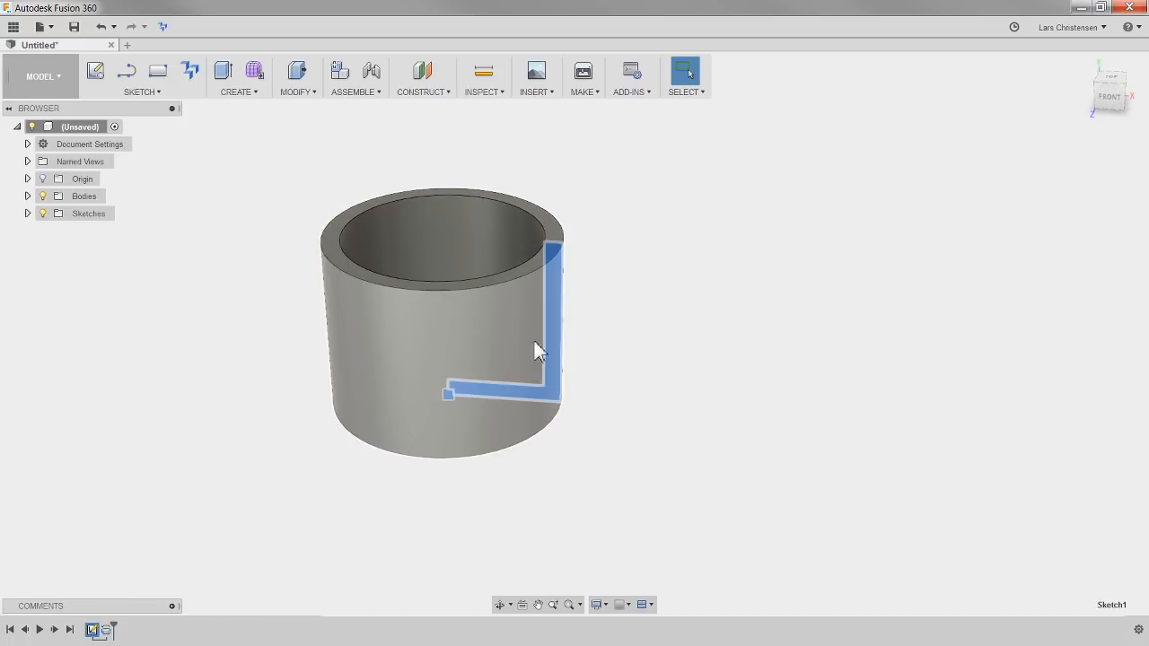
click(105, 630)
click(227, 505)
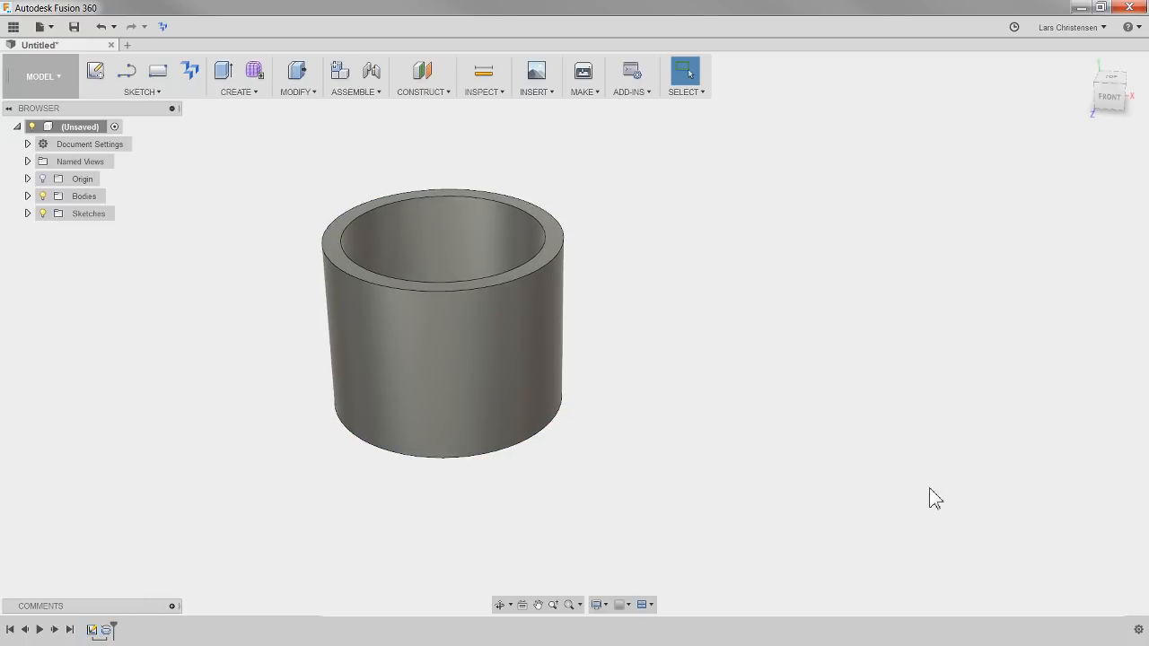
shift+middle_drag(931, 495, 810, 474)
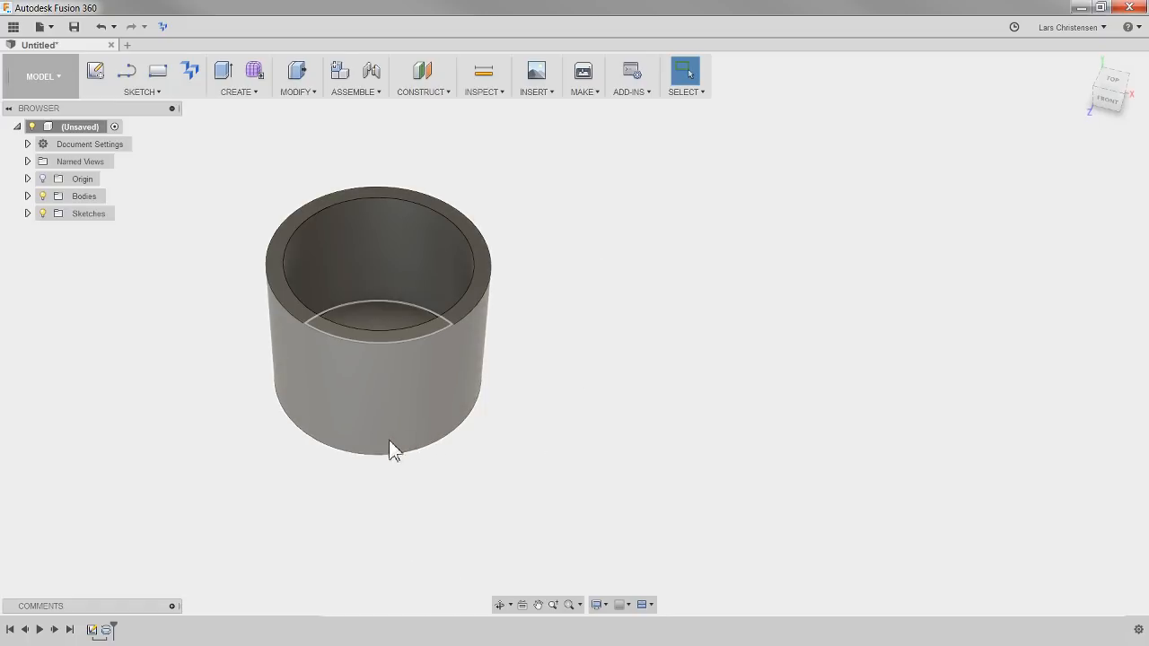
Sketch a 130 mm diameter circle on the horizontal origin plane, beside the revolved cup
click(95, 71)
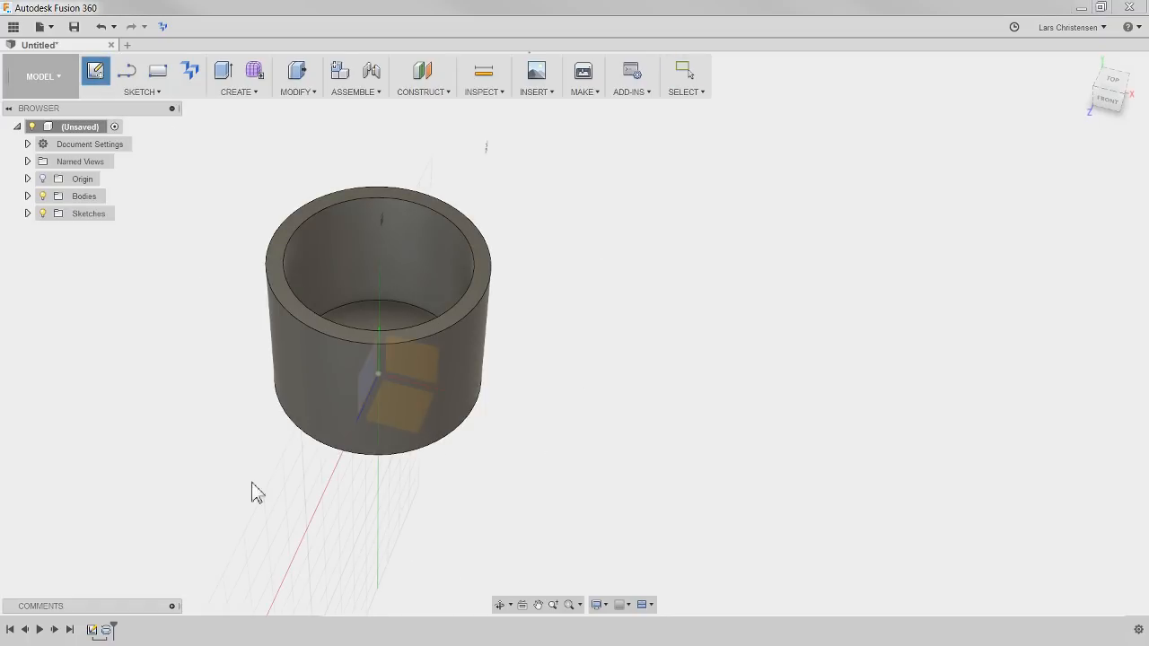
click(403, 420)
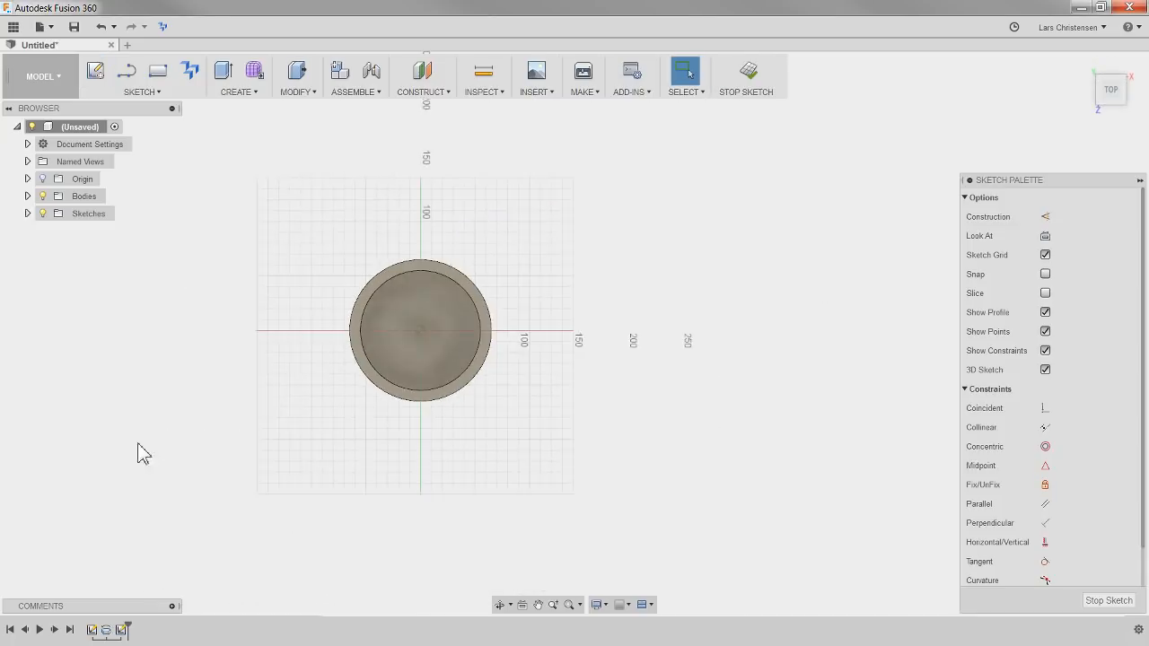
key(c)
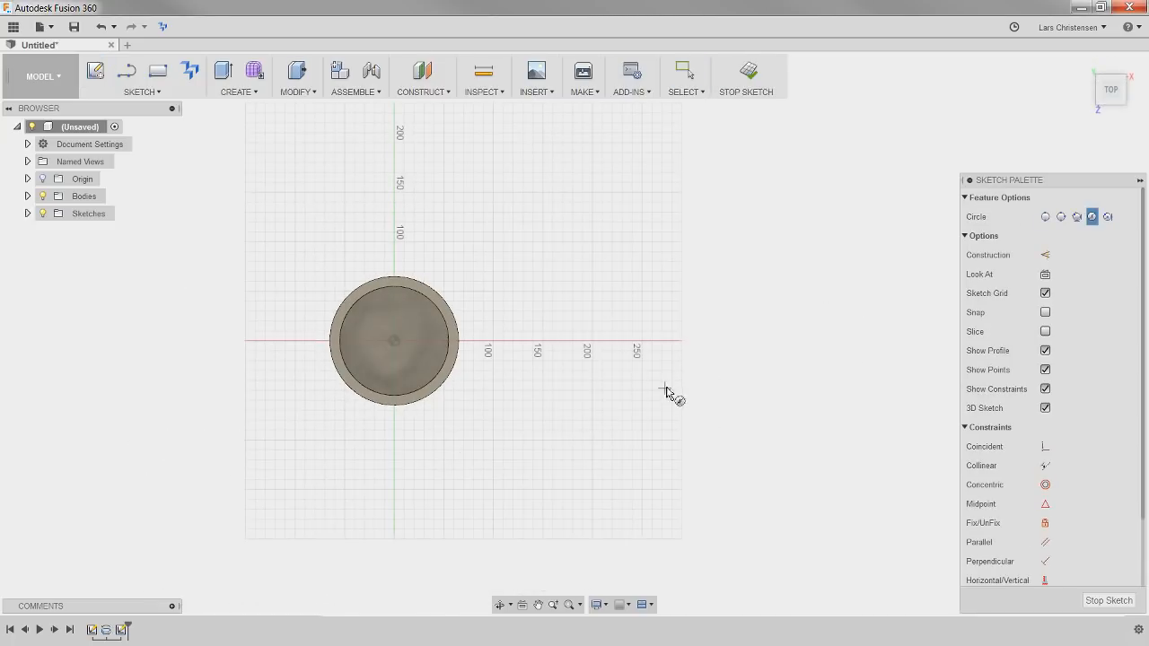
click(665, 388)
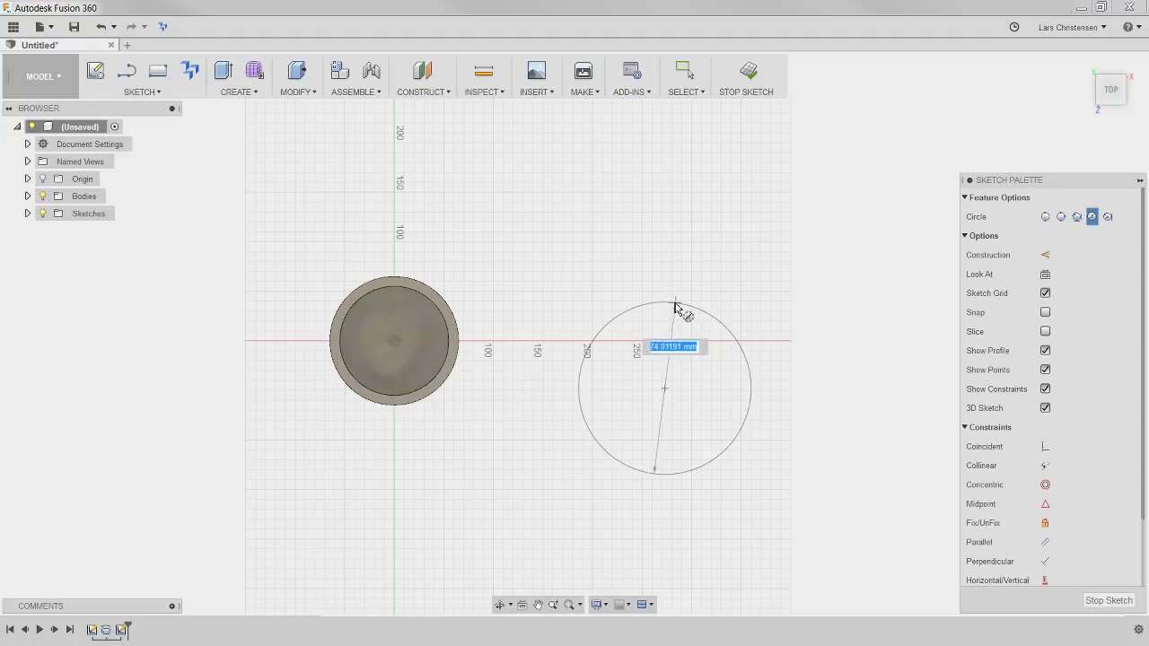
text(13)
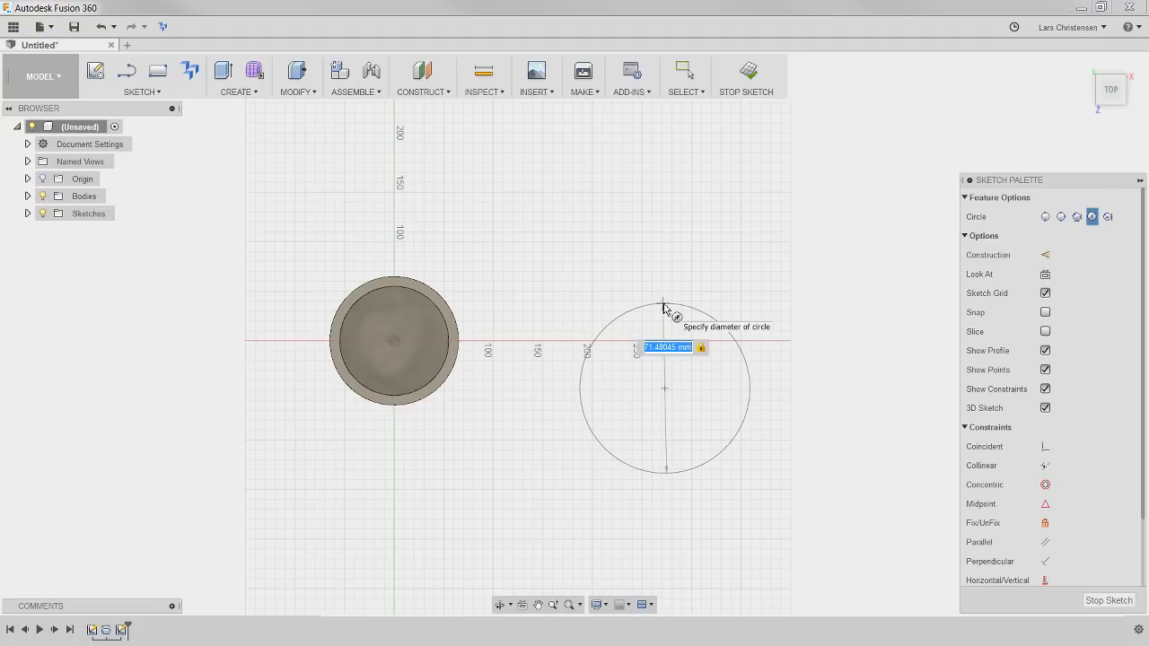
text(0)
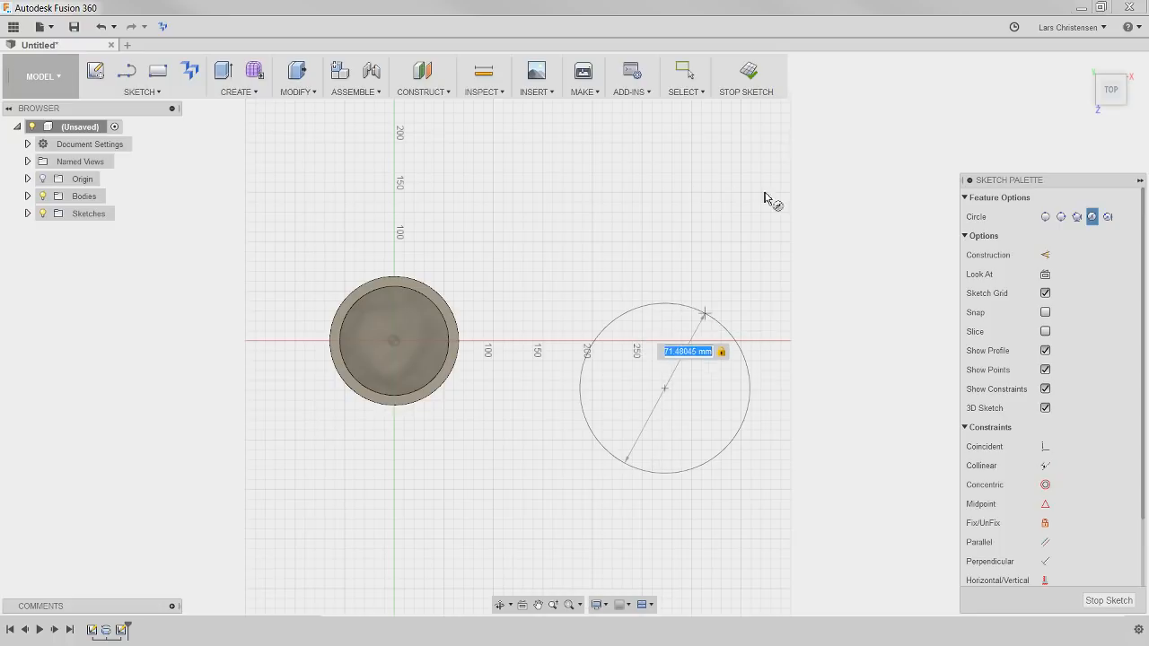
text(130)
key(Return)
key(Escape)
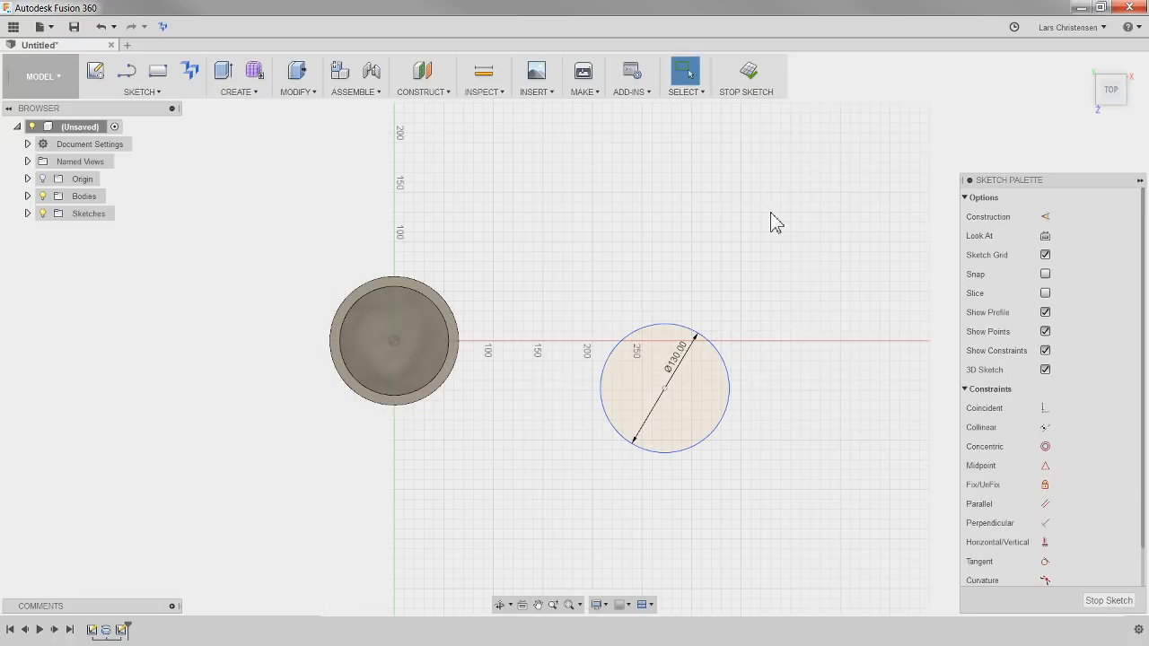
Extrude the 130 mm circle upward as a new solid cylinder beside the cup
key(e)
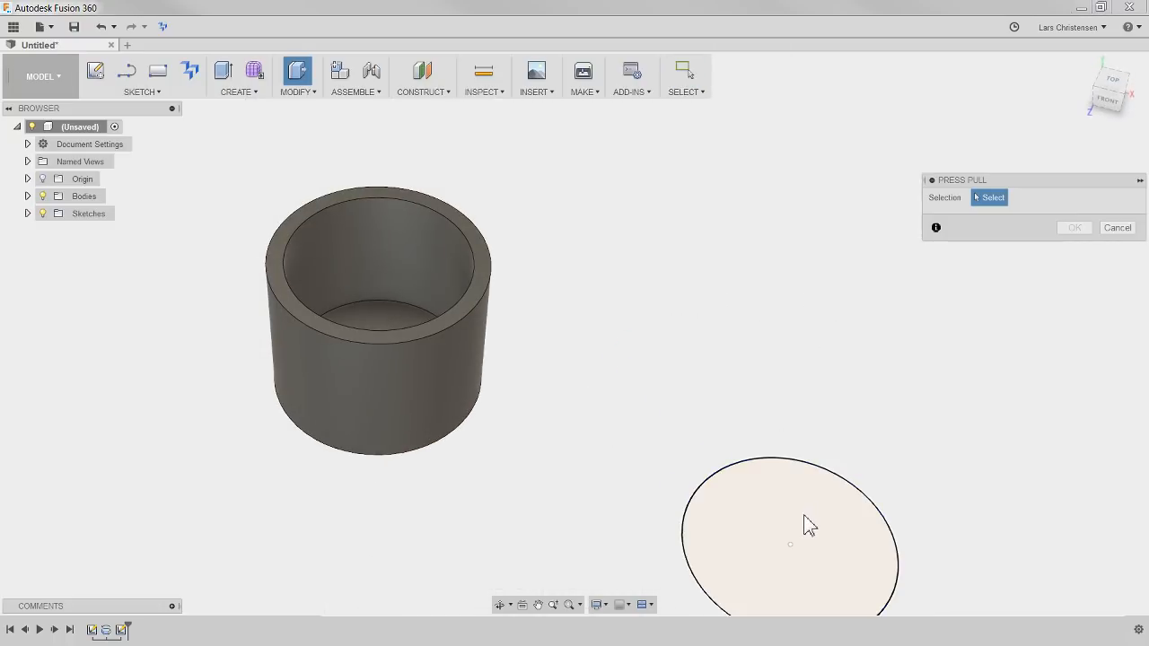
click(756, 496)
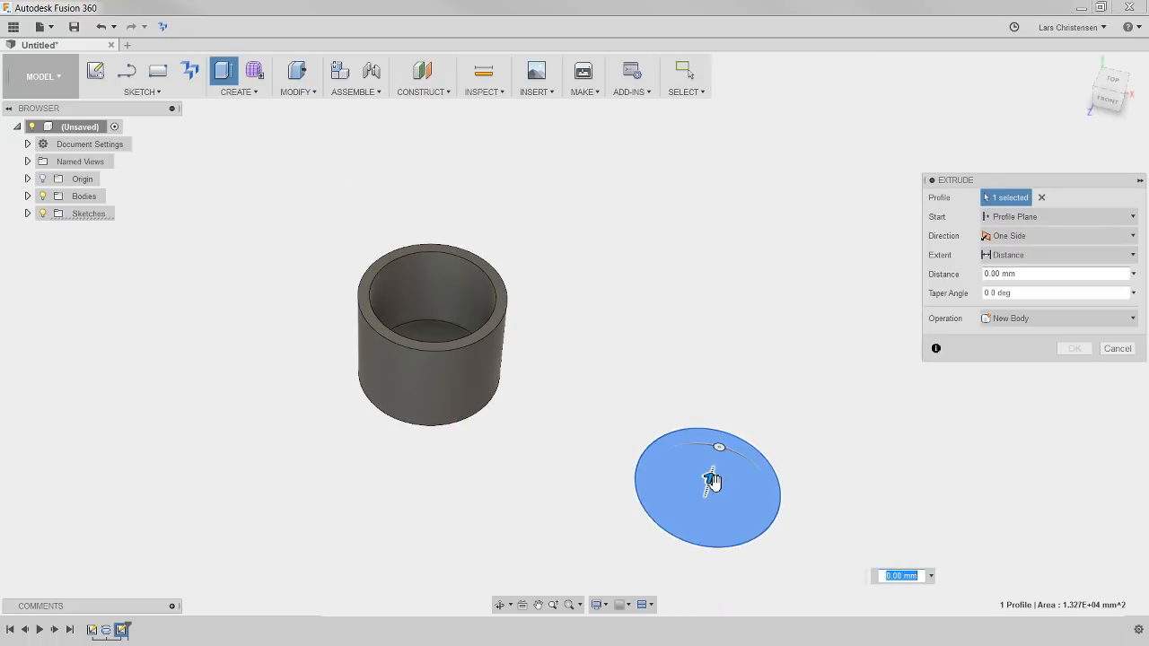
drag(710, 479, 779, 427)
key(Return)
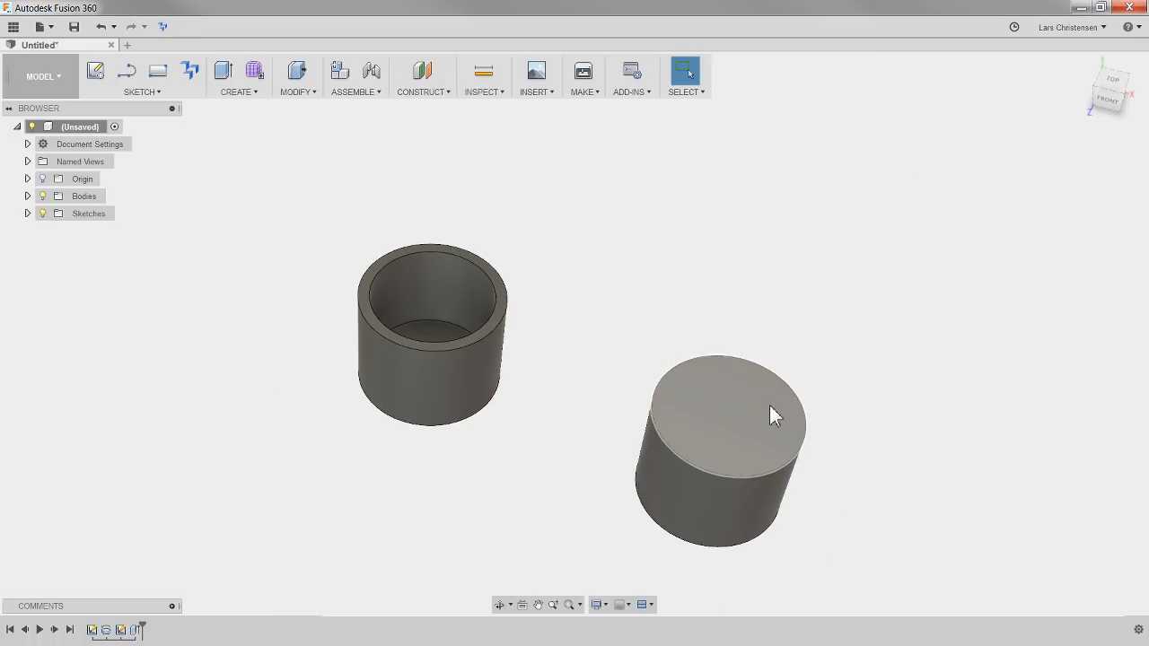
Shell the extruded cylinder from its top face with a 10 mm inside thickness
shift+middle_drag(767, 302, 482, 223)
click(239, 92)
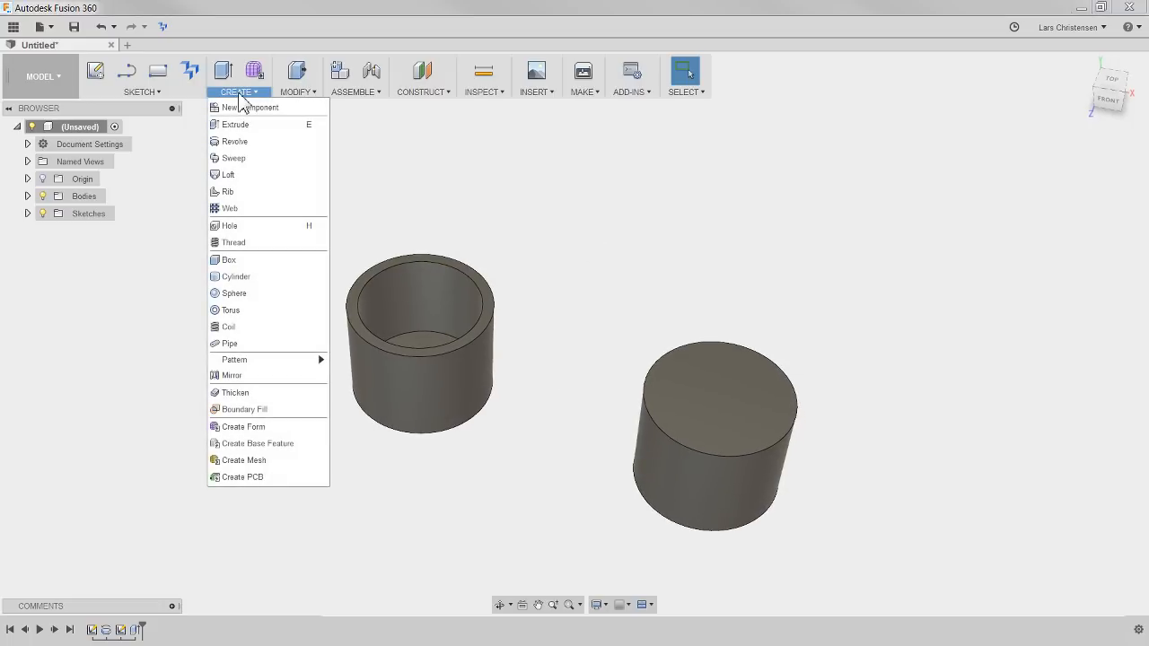
click(301, 92)
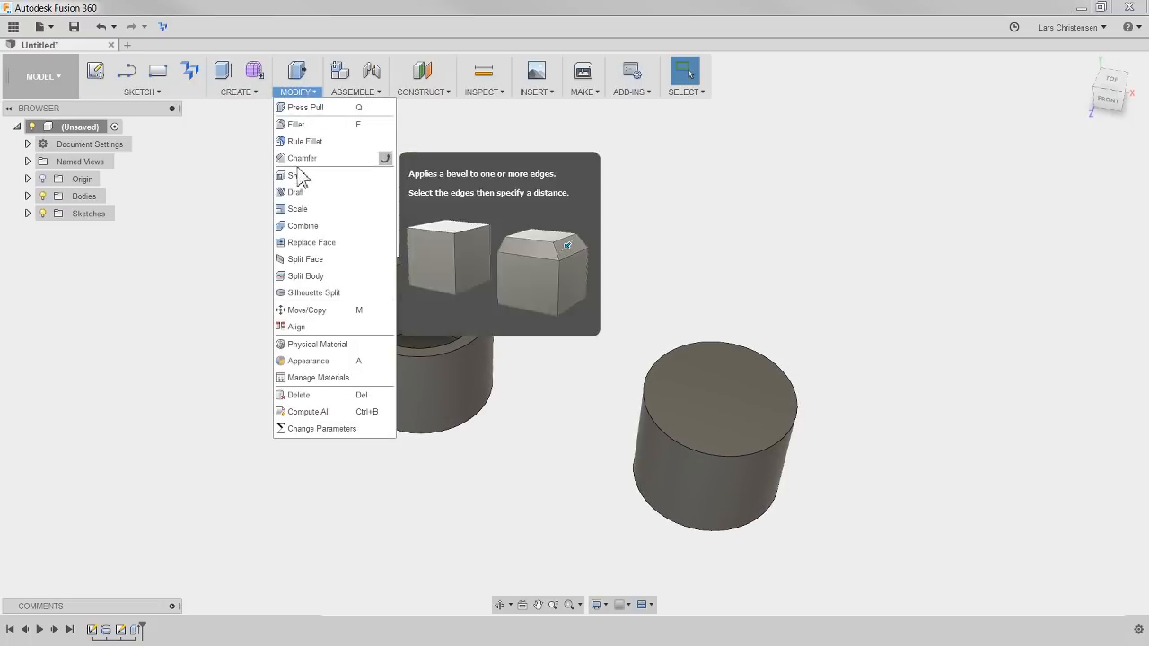
click(296, 176)
click(763, 380)
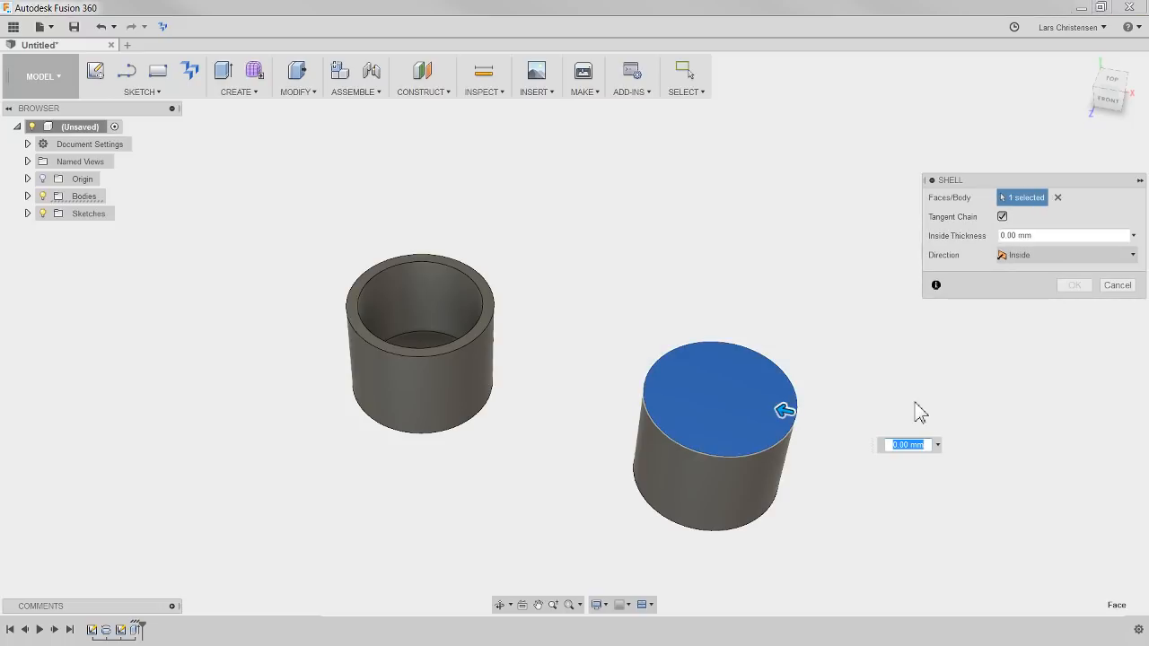
text(10)
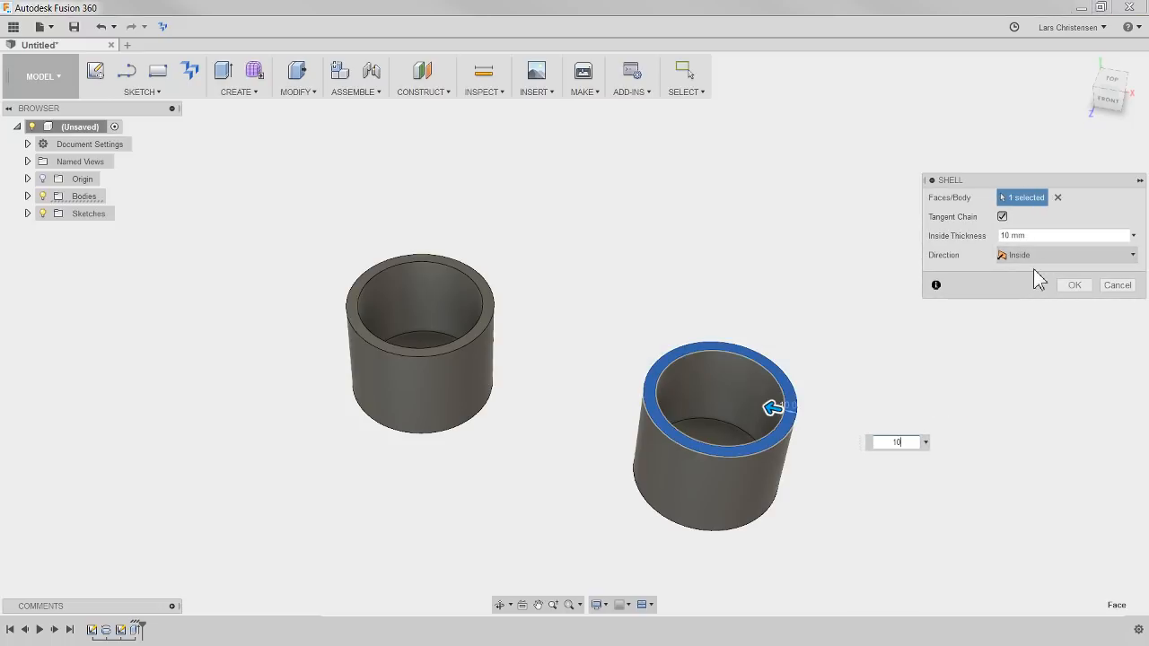
key(Return)
shift+middle_drag(473, 525, 557, 474)
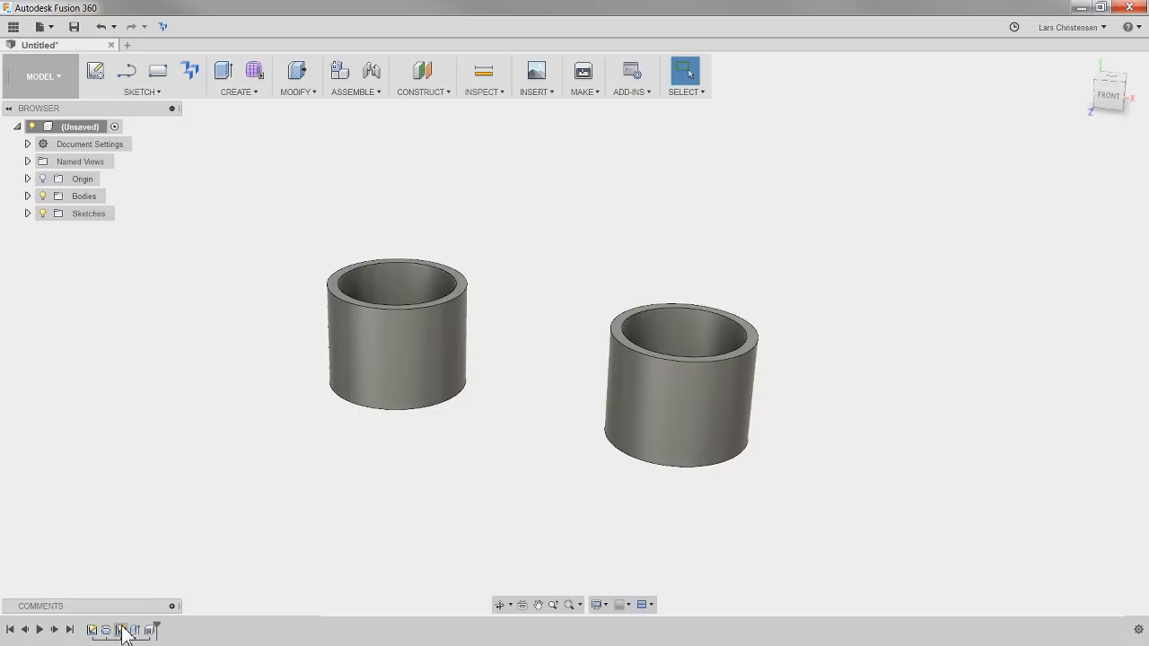
Delete the second cup's circle sketch, extrude and shell features from the timeline
click(149, 630)
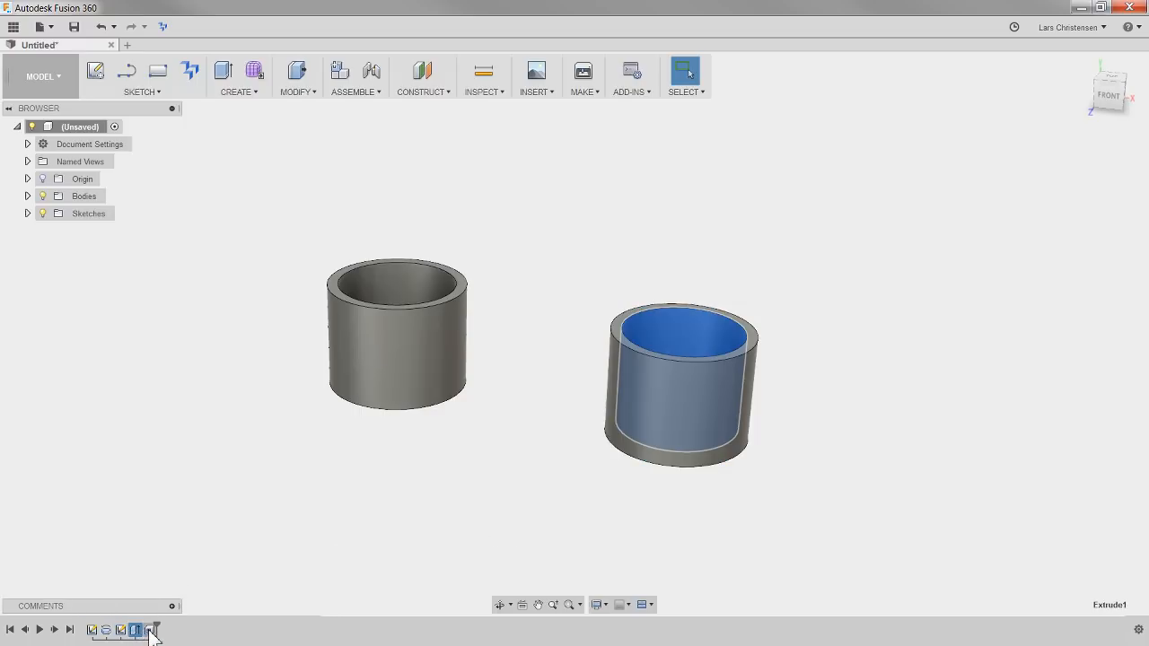
click(122, 630)
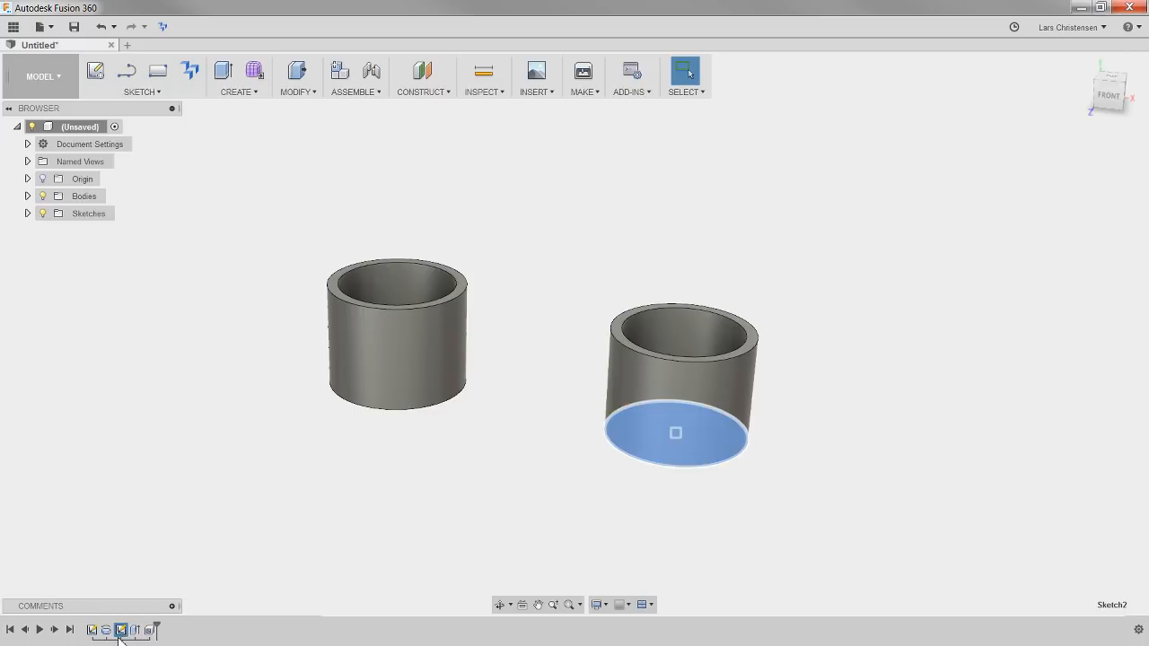
shift+click(149, 630)
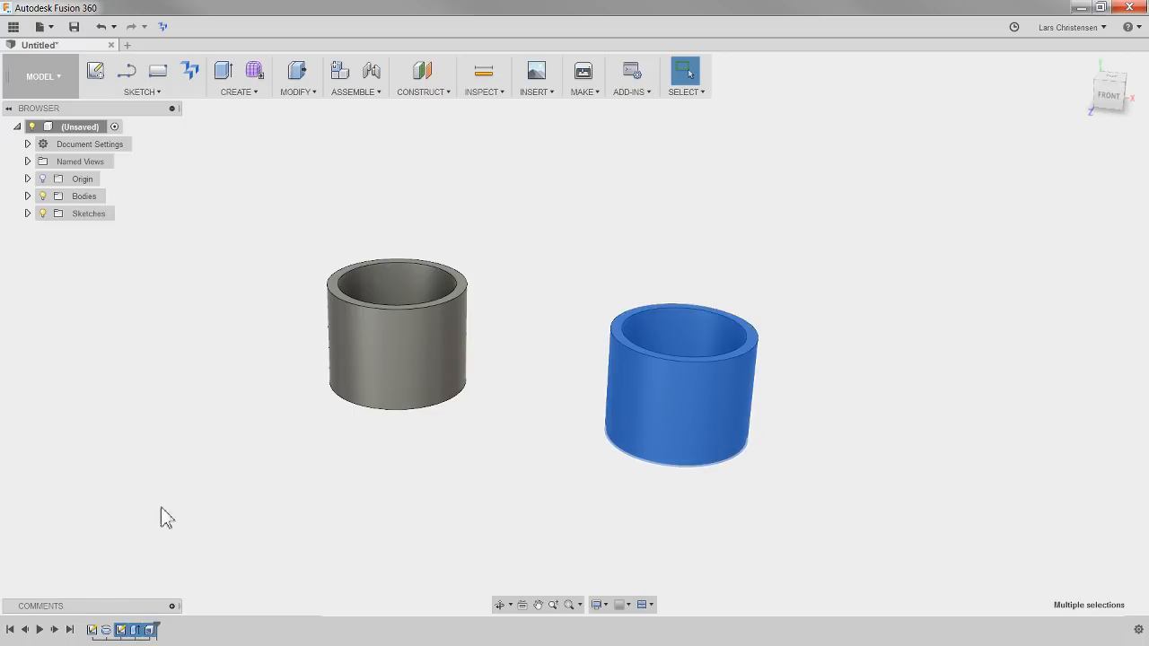
key(Delete)
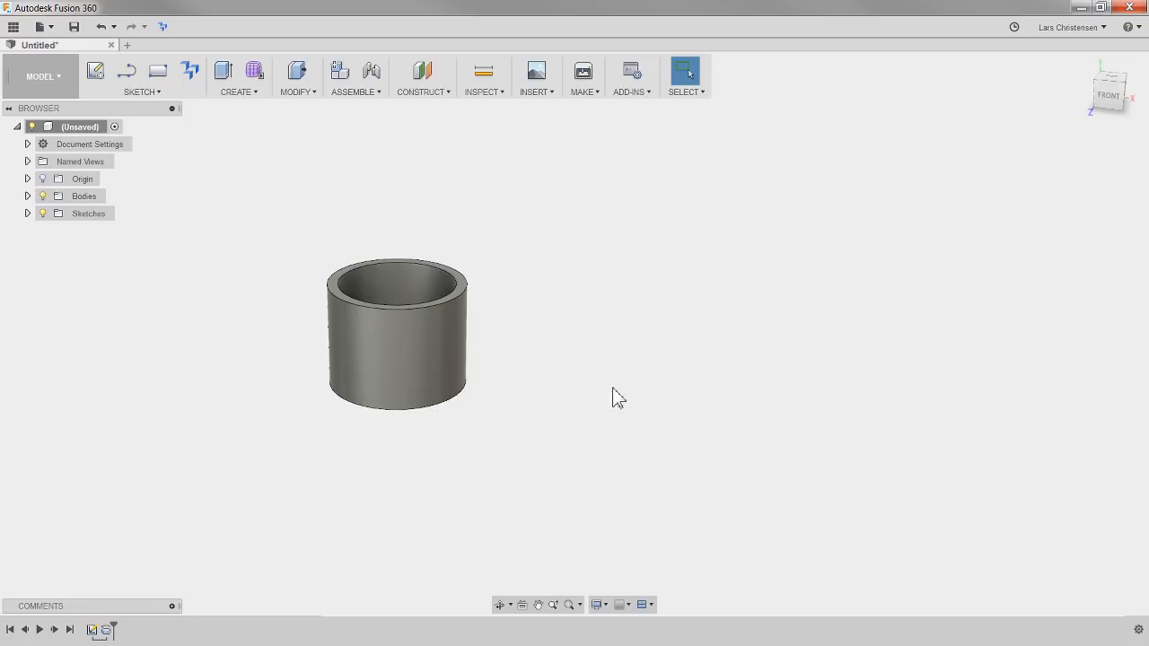
Place the mug image 2.png as an attached canvas on the front XY origin plane
shift+middle_drag(618, 399, 634, 484)
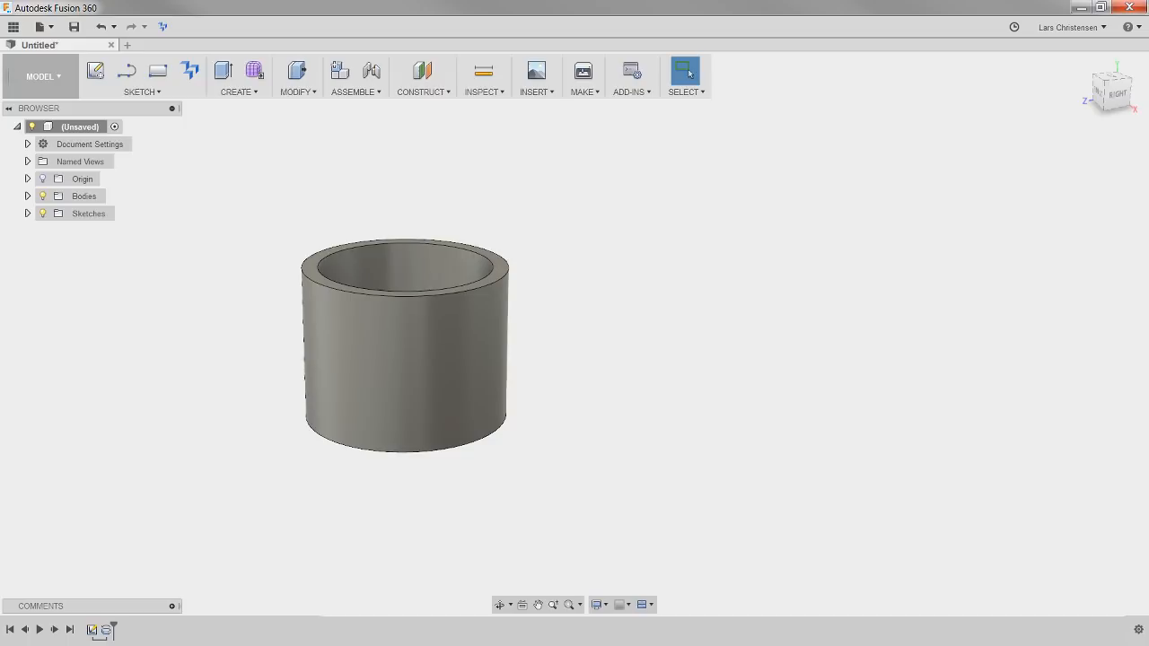
key(alt+Tab)
click(535, 94)
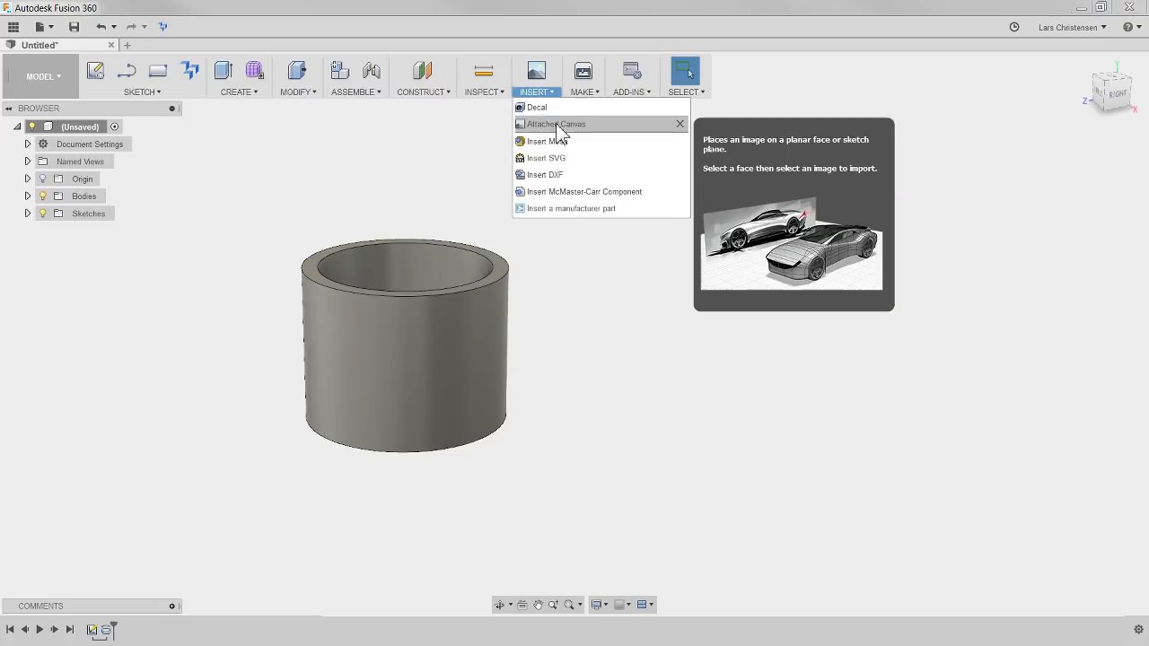
click(560, 127)
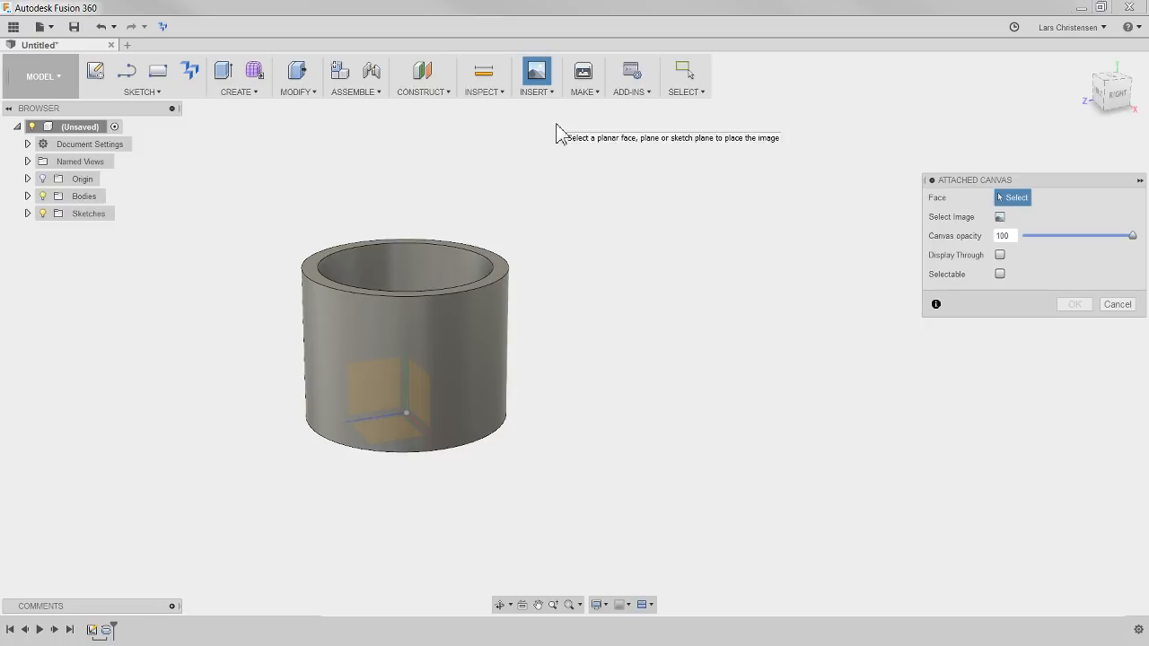
click(1103, 99)
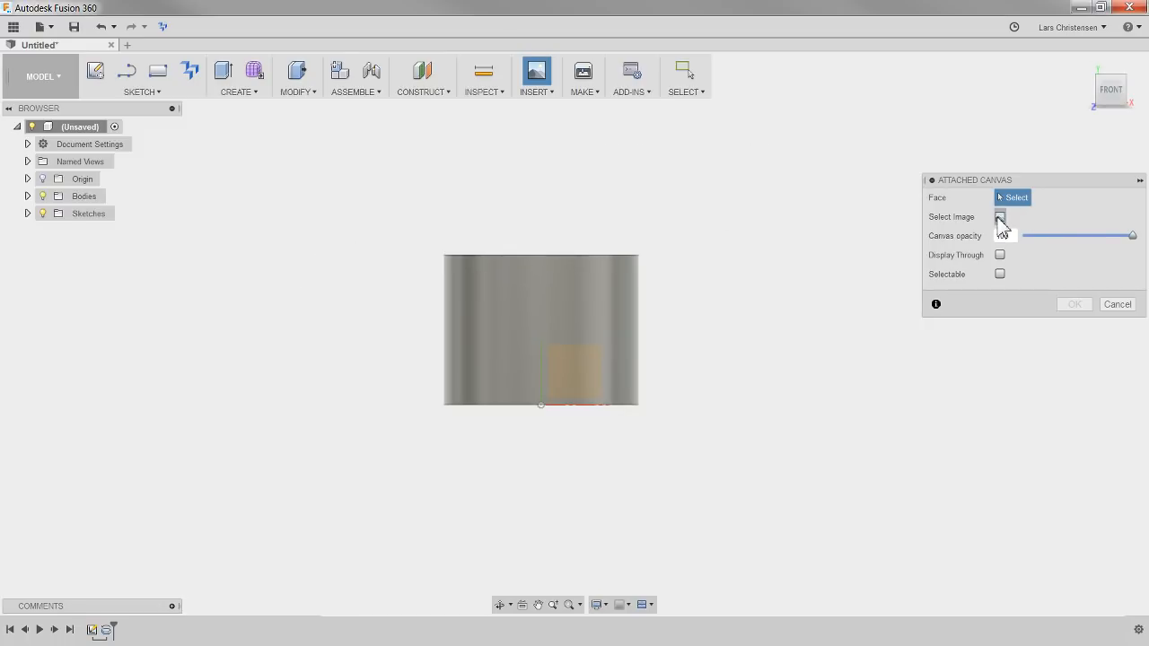
click(559, 367)
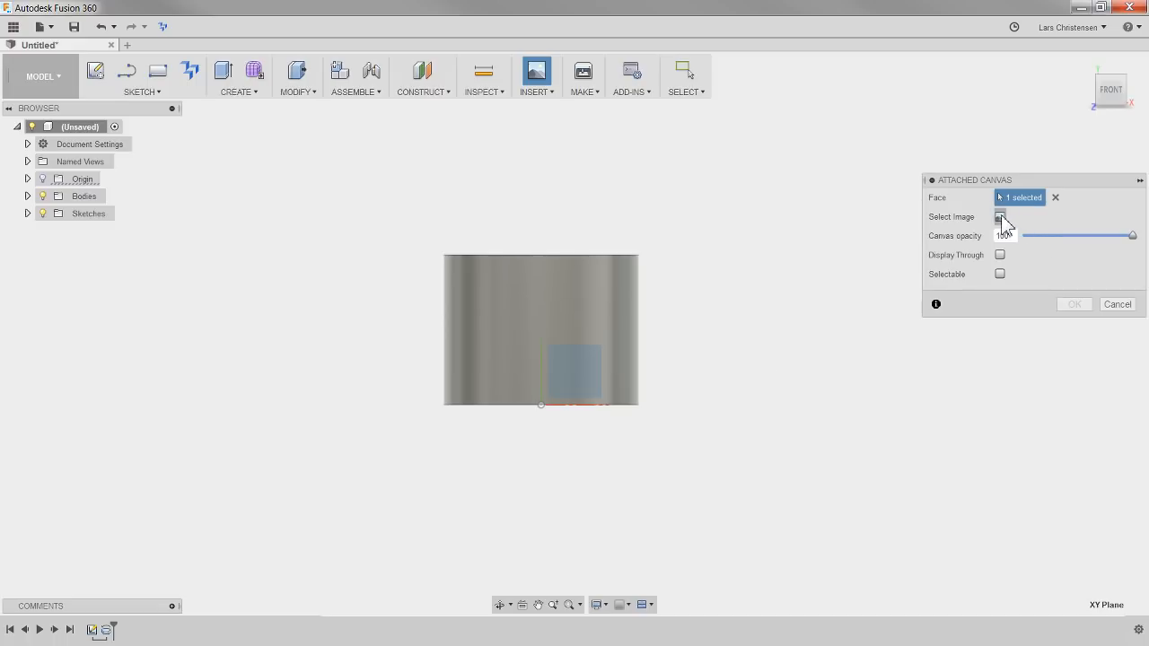
click(1001, 218)
click(349, 210)
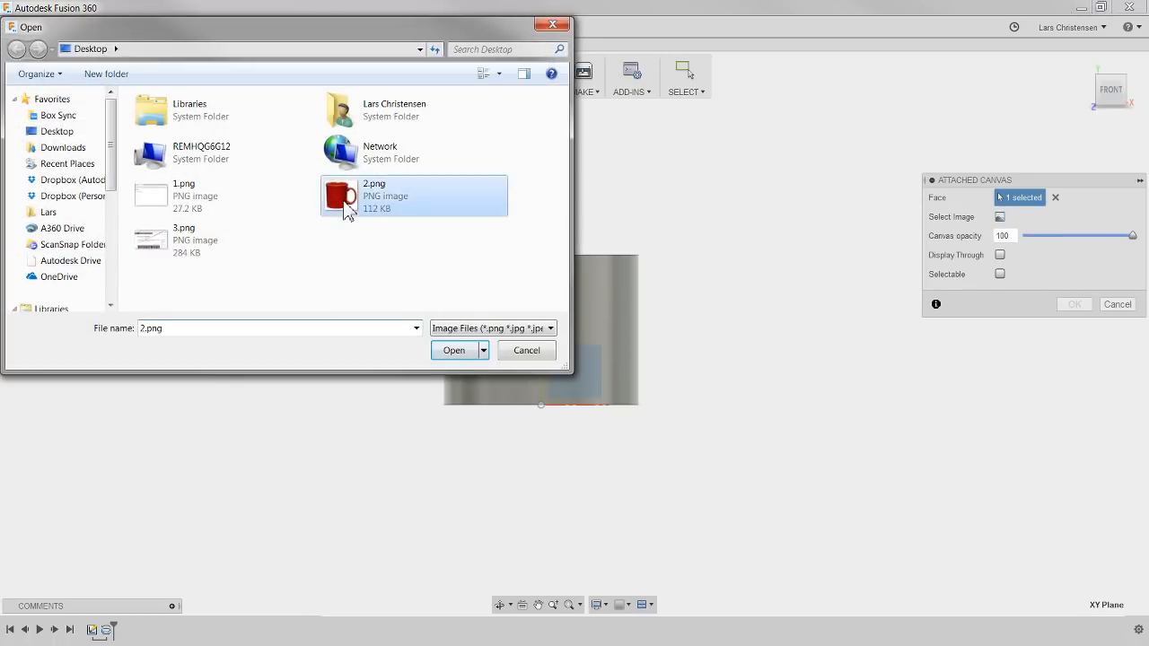
double_click(349, 209)
scroll(709, 409, up, 3)
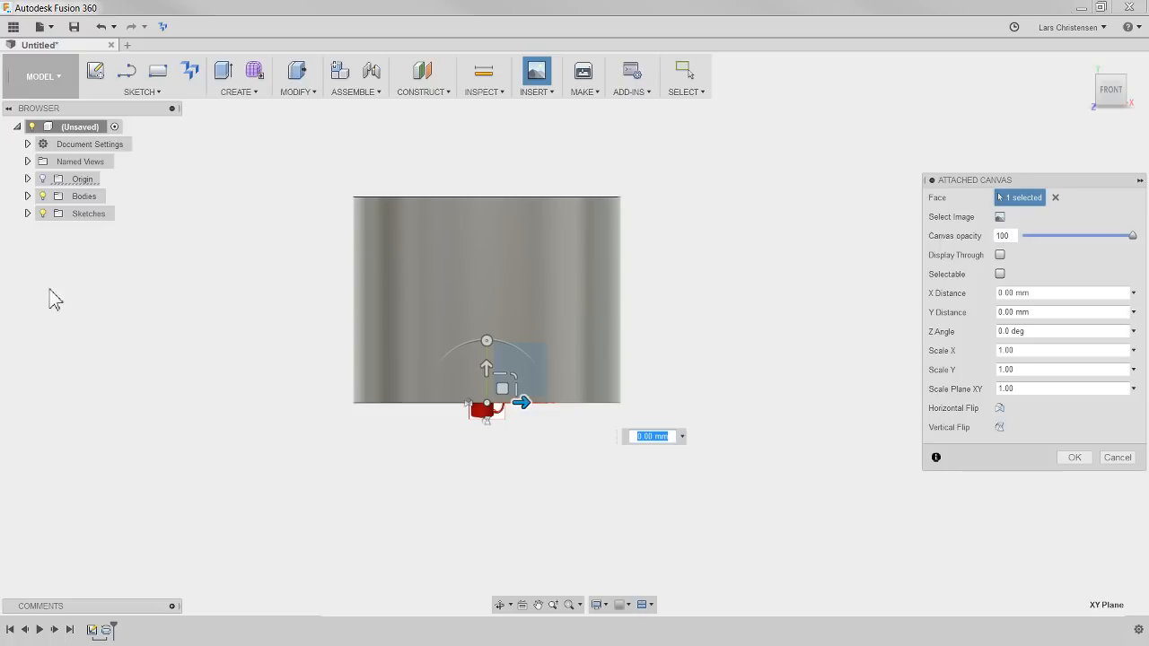
Hide the bodies and show Sketch1 as a reference for positioning the mug canvas
click(42, 197)
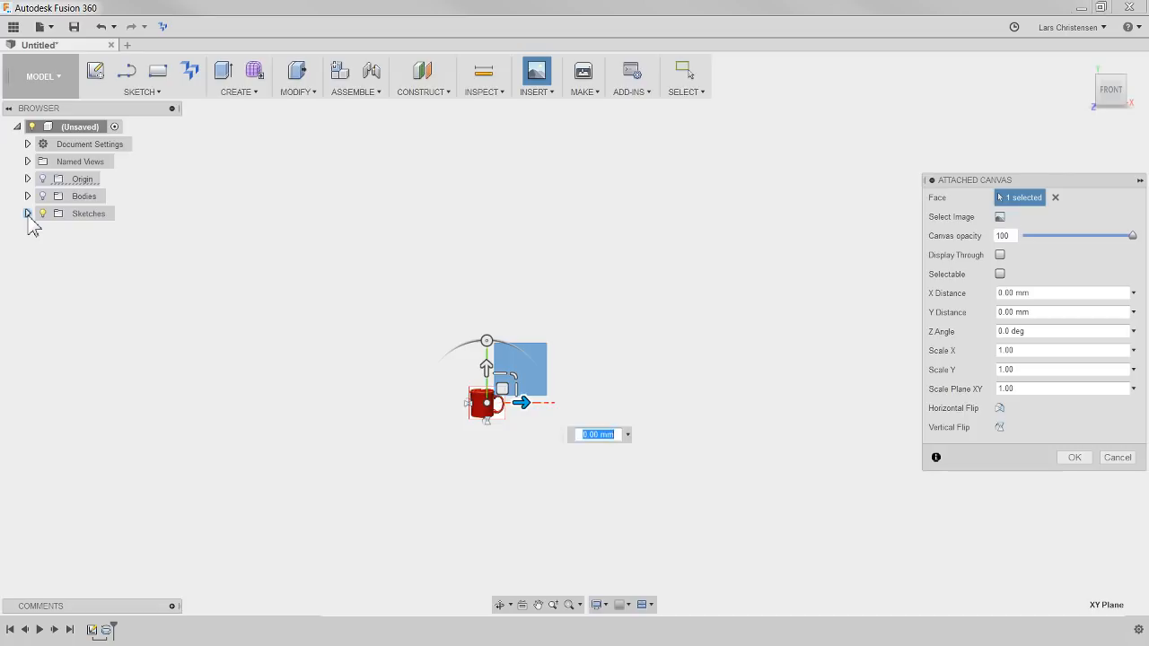
click(27, 213)
click(53, 230)
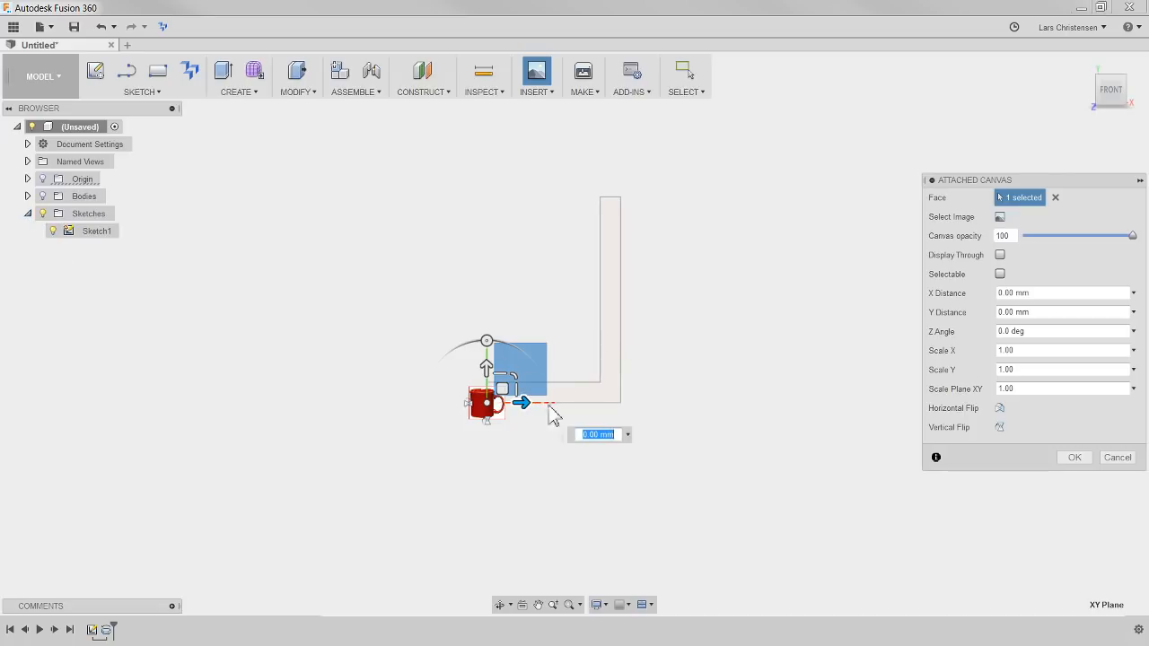
Scale the mug canvas up uniformly by about 5.78 and again by about 1.74, and set its opacity to 49
drag(515, 373, 780, 205)
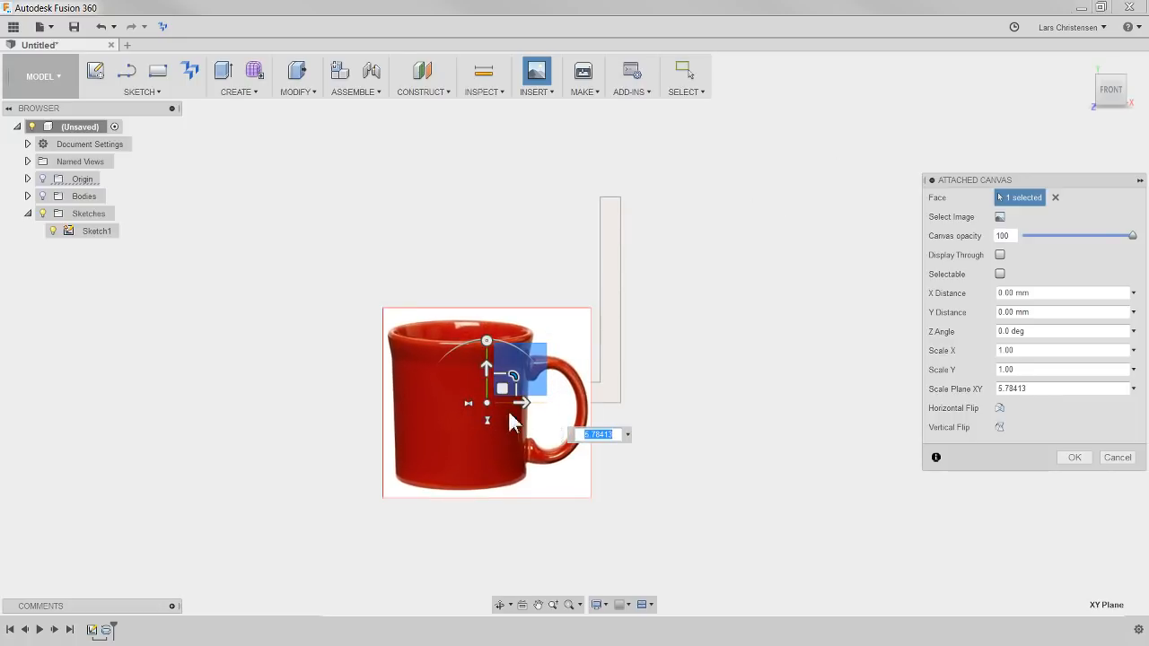
drag(487, 403, 572, 289)
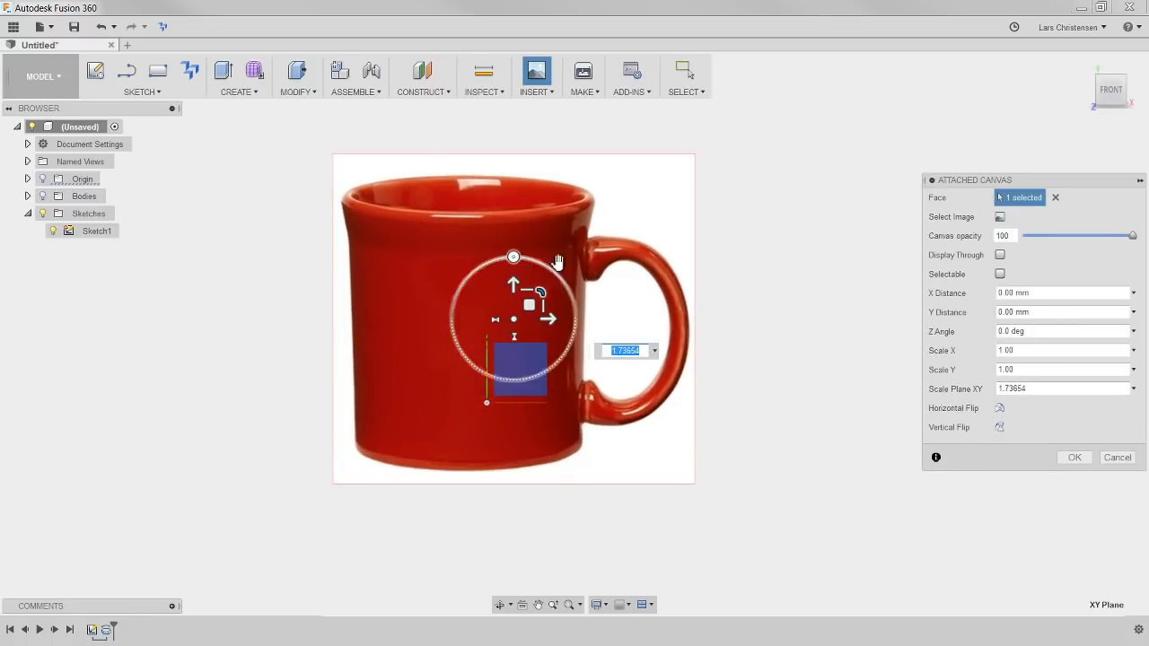
drag(1133, 238, 1057, 241)
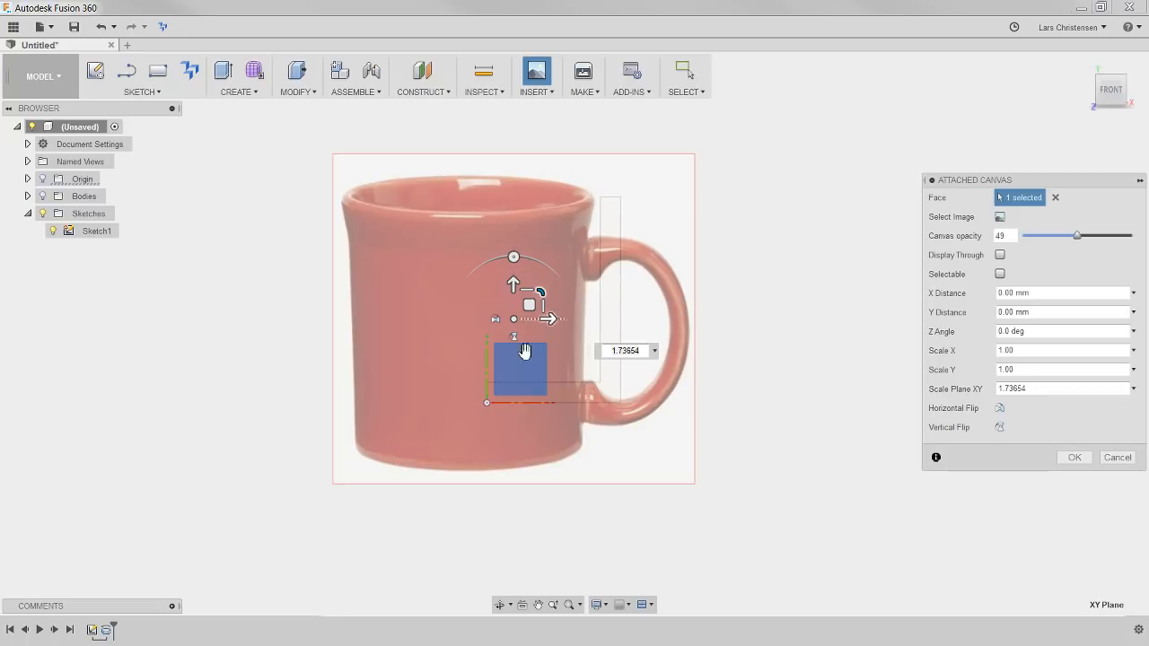
Enlarge the canvas by about 1.19 more and shift it about 2.24 mm in X and 14.39 mm in Y to fit the profile
drag(516, 315, 562, 239)
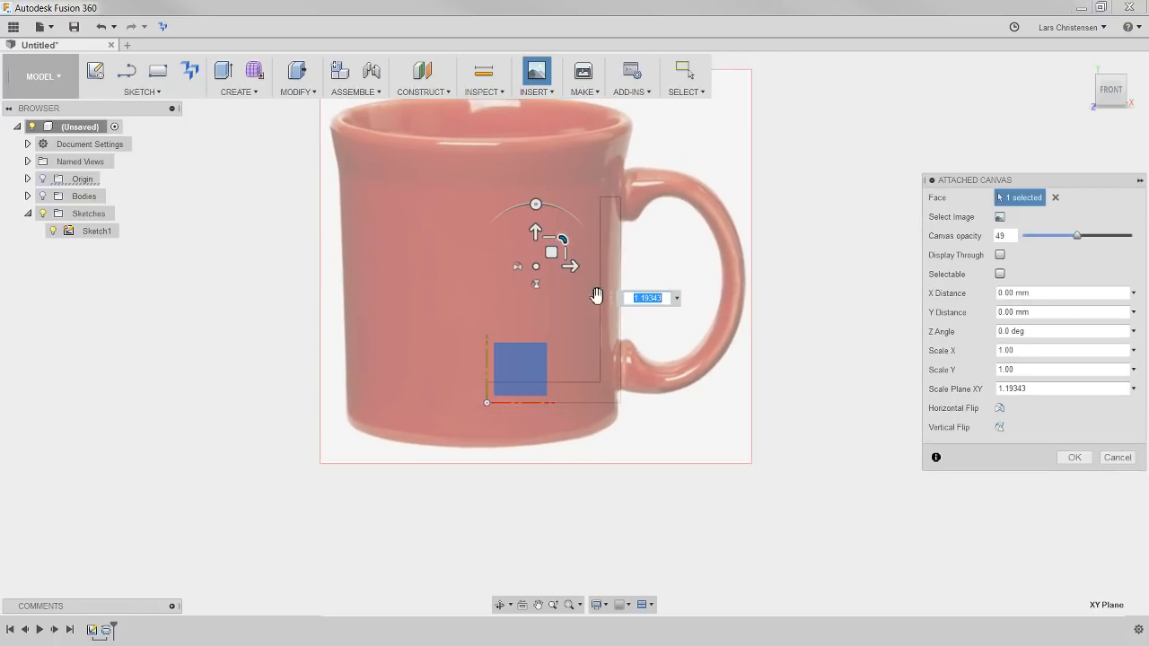
scroll(357, 516, down, 1)
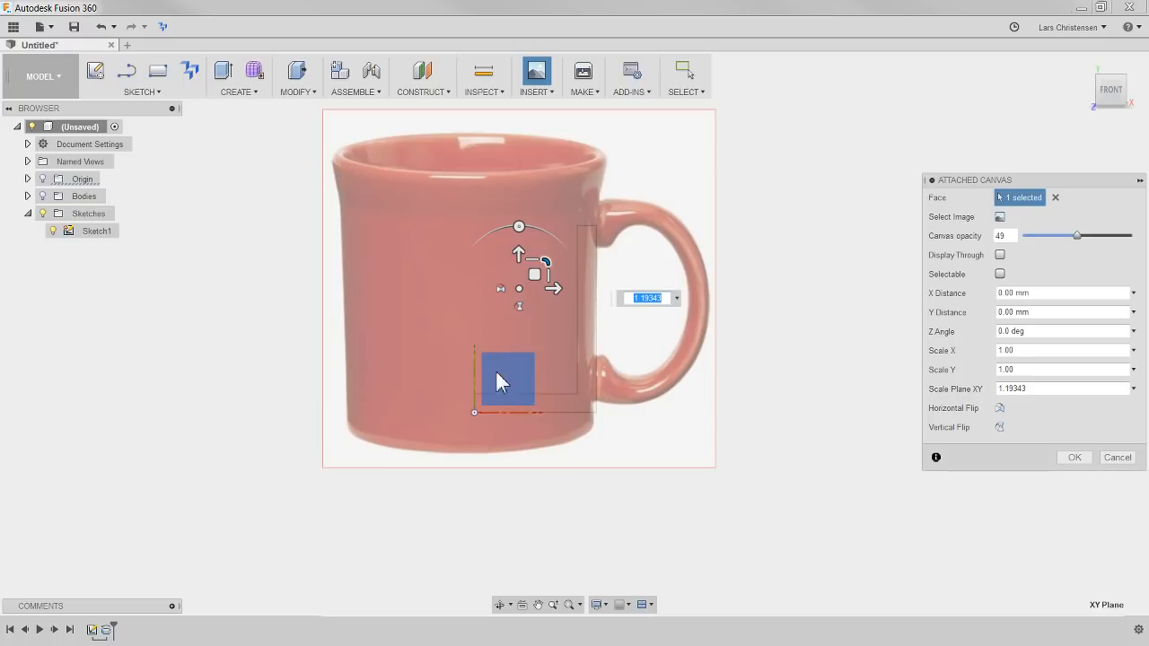
drag(517, 288, 523, 264)
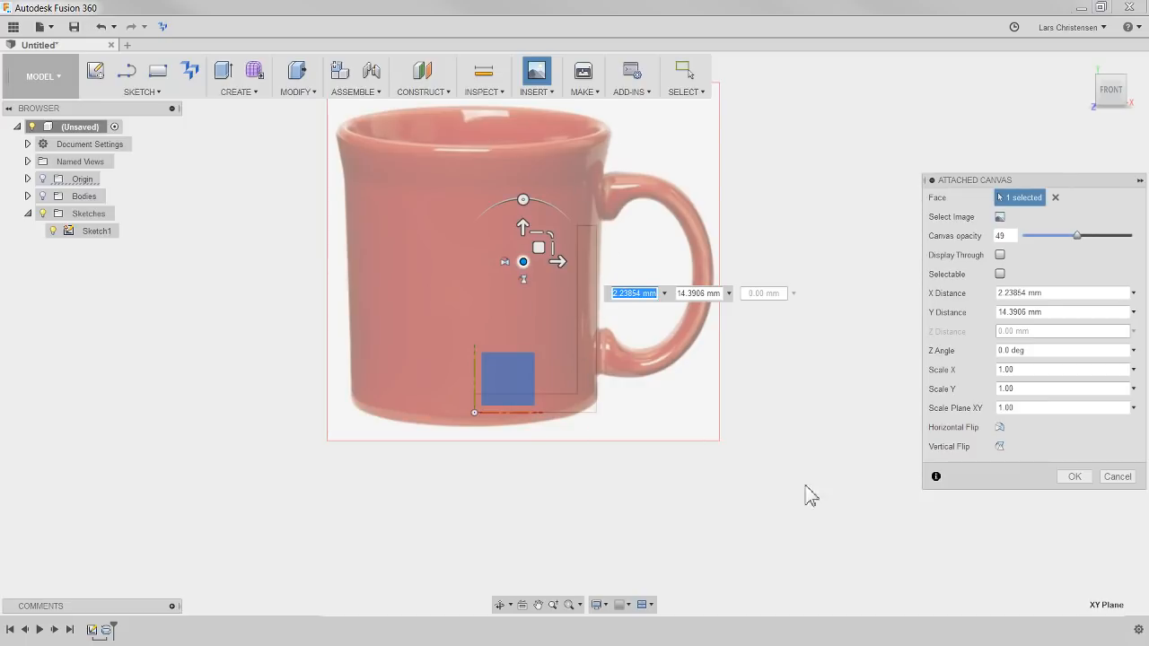
click(1074, 478)
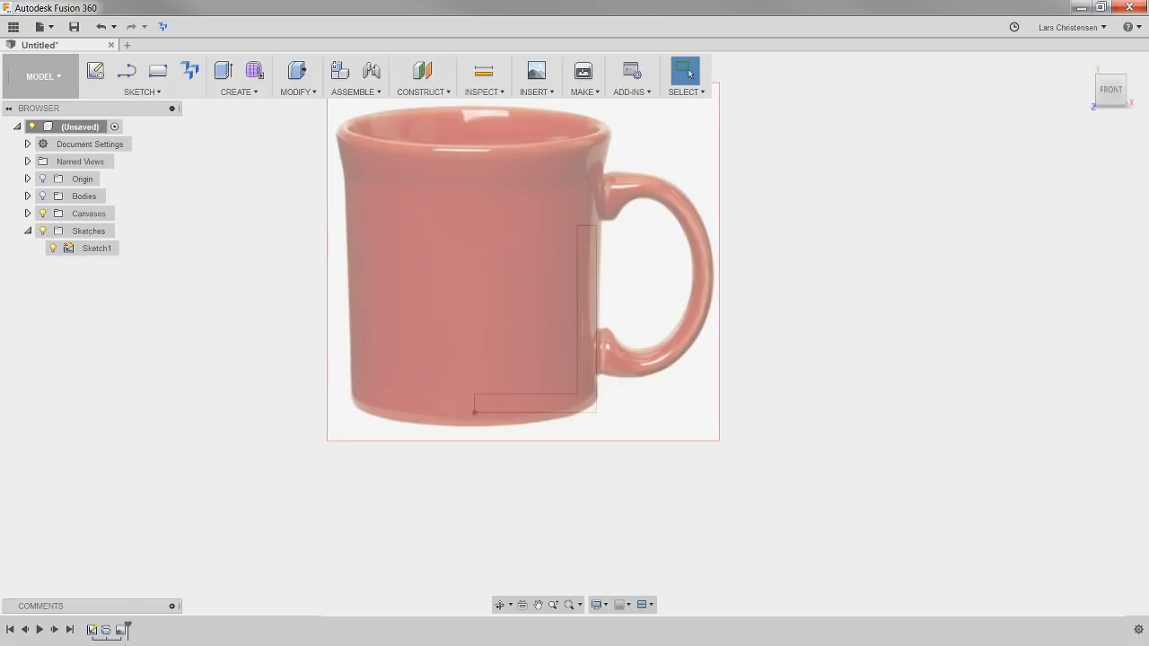
Edit Sketch1 and set the L-shaped profile's overall height to 140 mm
click(93, 630)
right_click(93, 630)
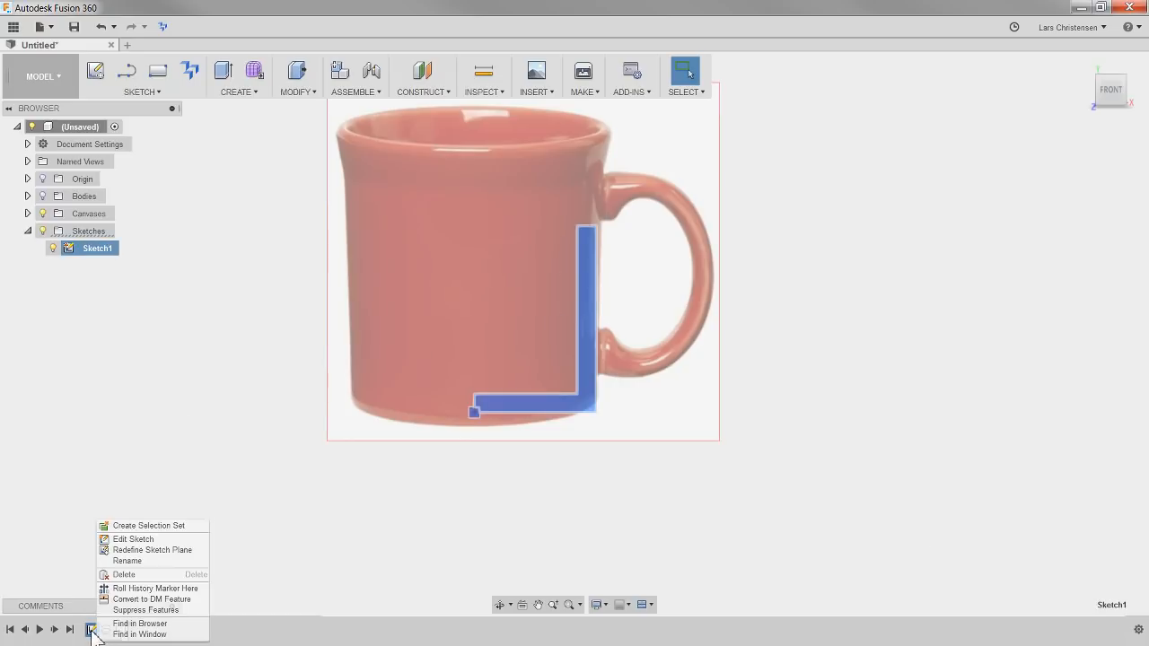
key(Escape)
right_click(93, 630)
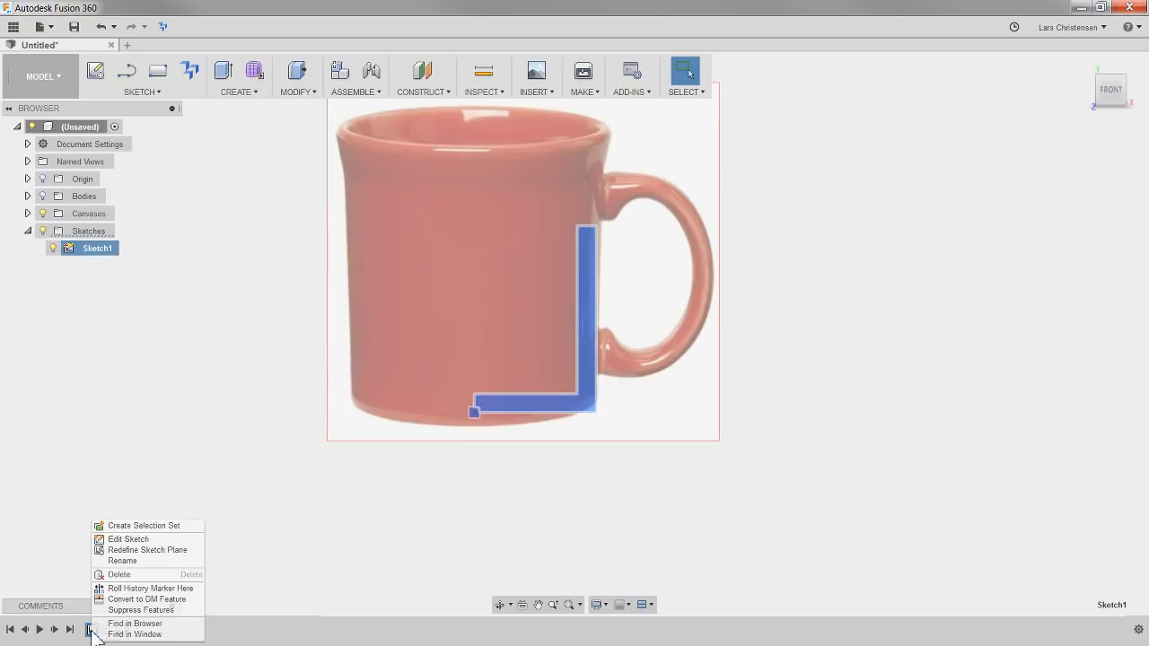
click(129, 540)
double_click(616, 327)
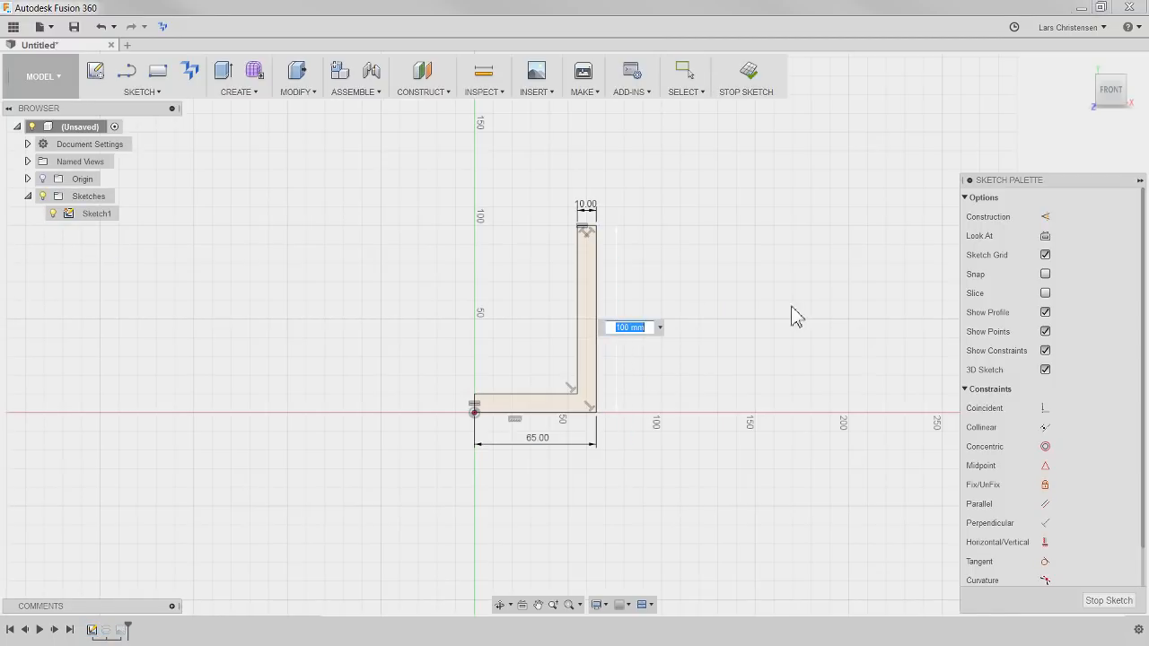
text(140)
key(Return)
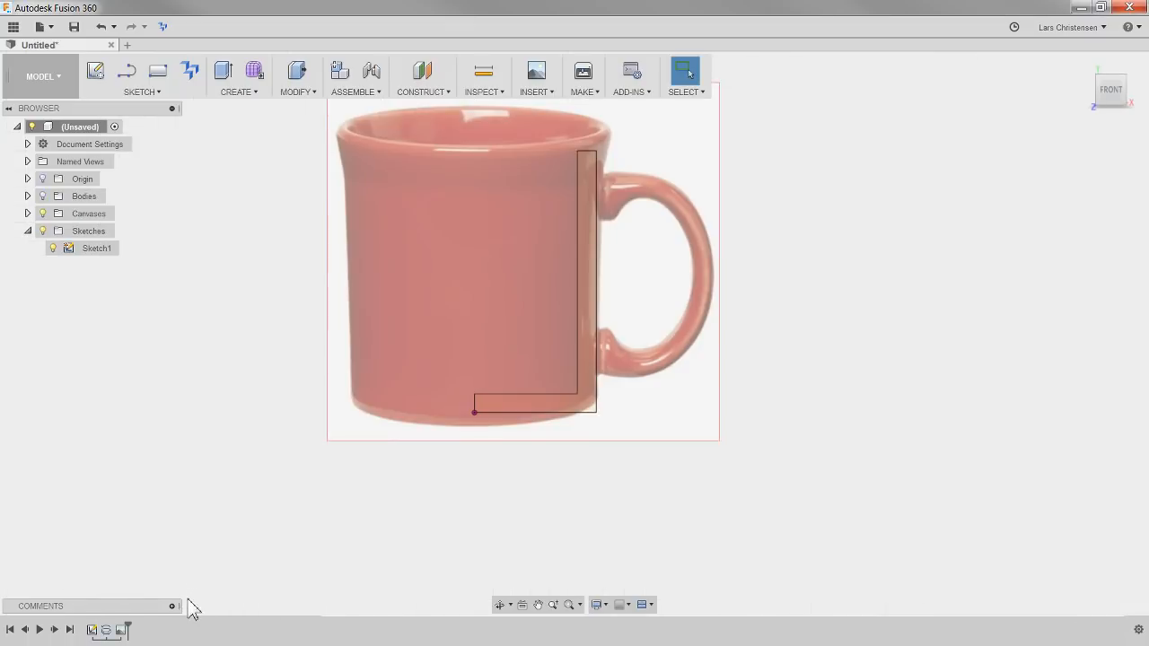
Move the canvas ahead of Sketch1 in the timeline and open the sketch to compare its profile with the mug image
click(122, 630)
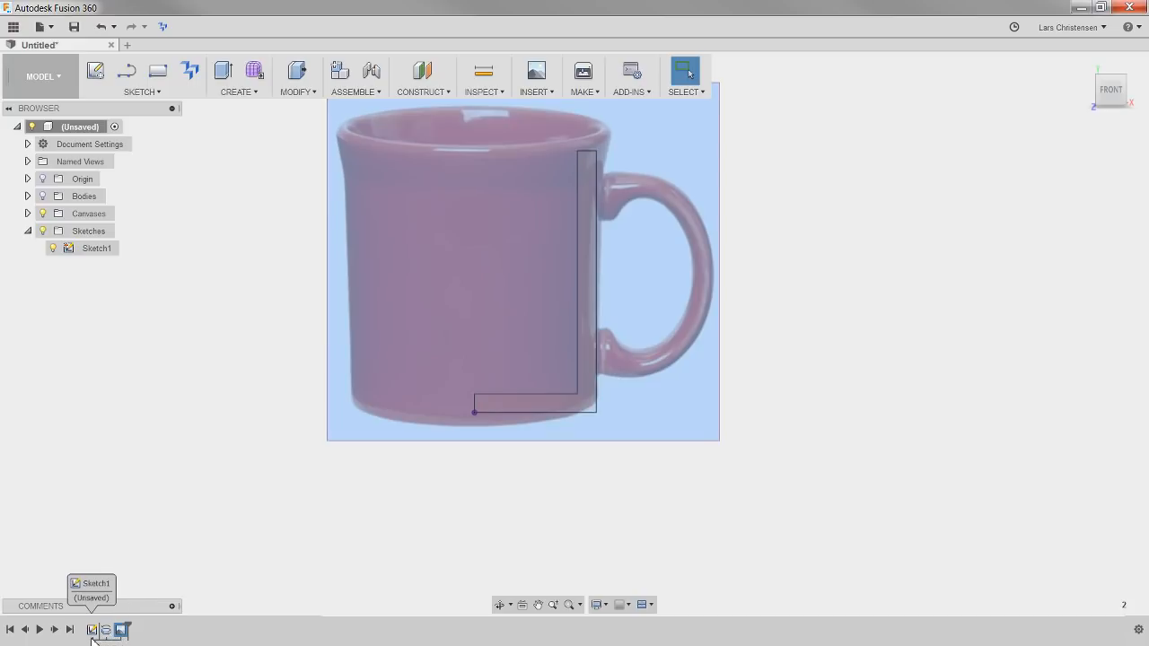
drag(93, 639, 82, 632)
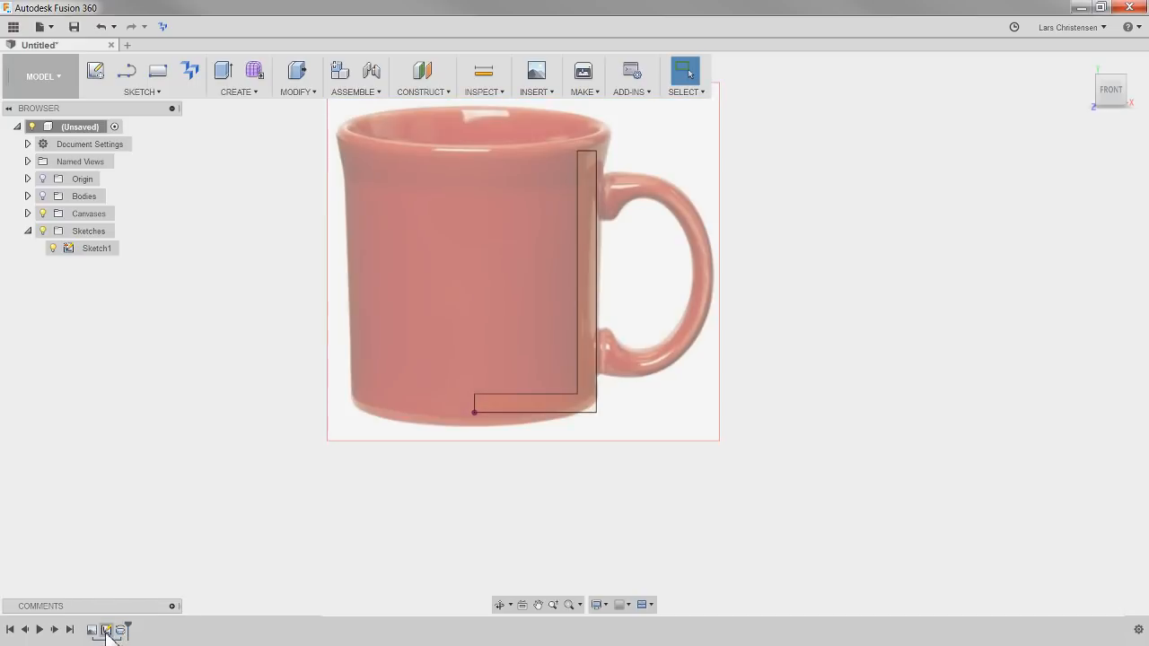
right_click(106, 632)
click(144, 539)
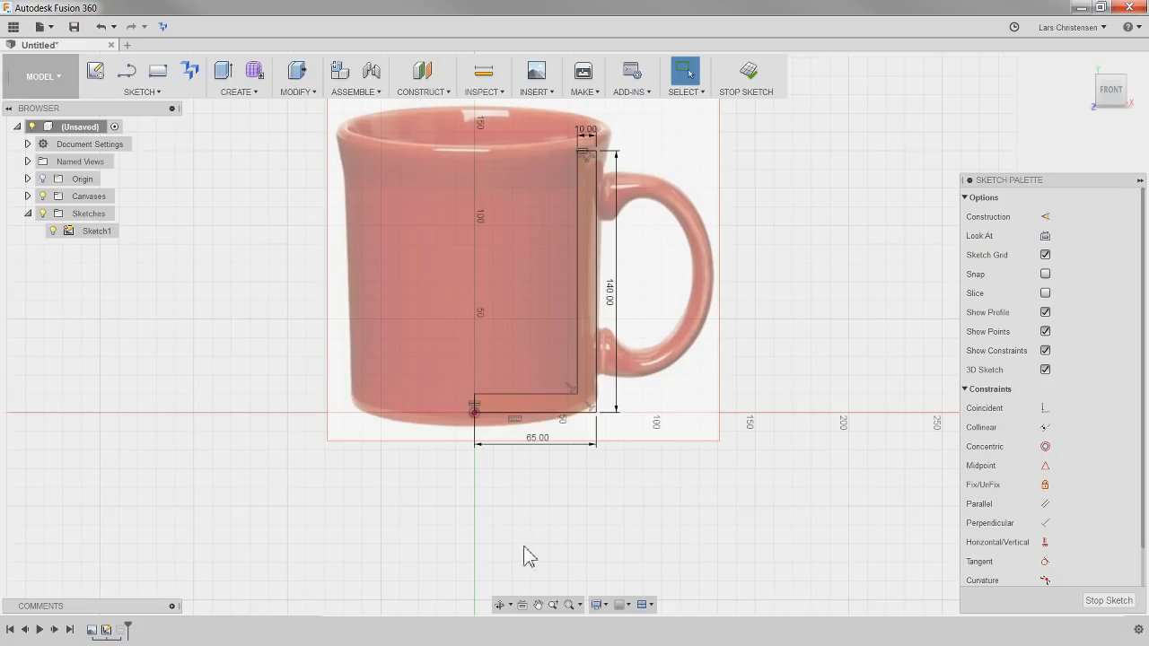
scroll(525, 575, down, 1)
scroll(619, 269, up, 2)
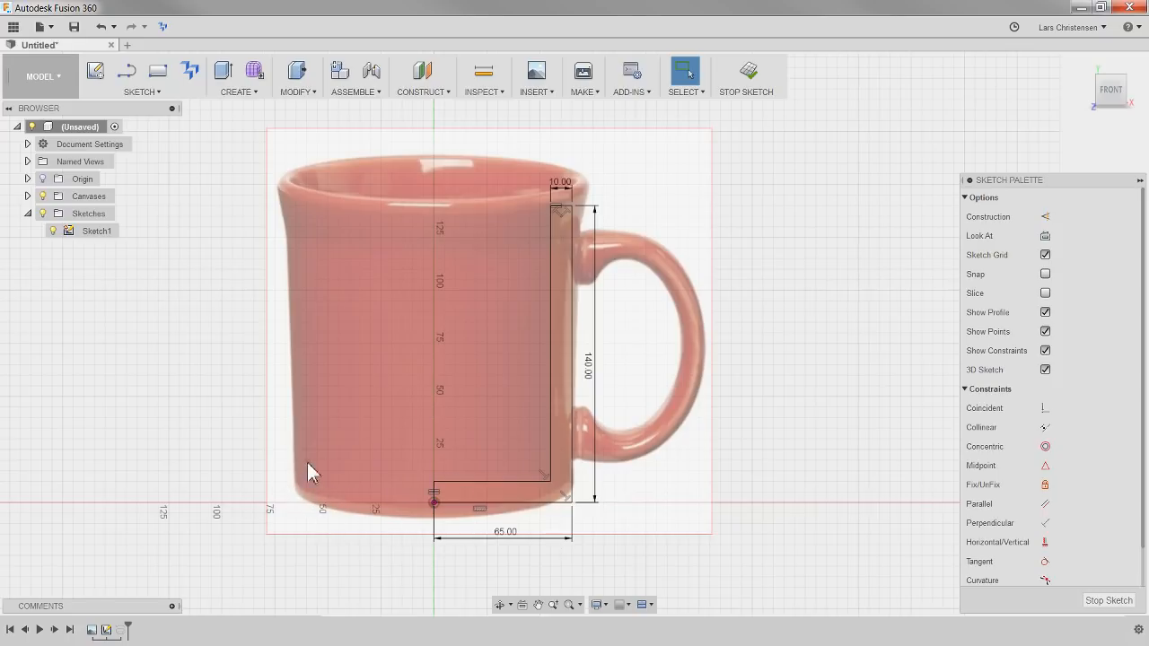
click(1110, 601)
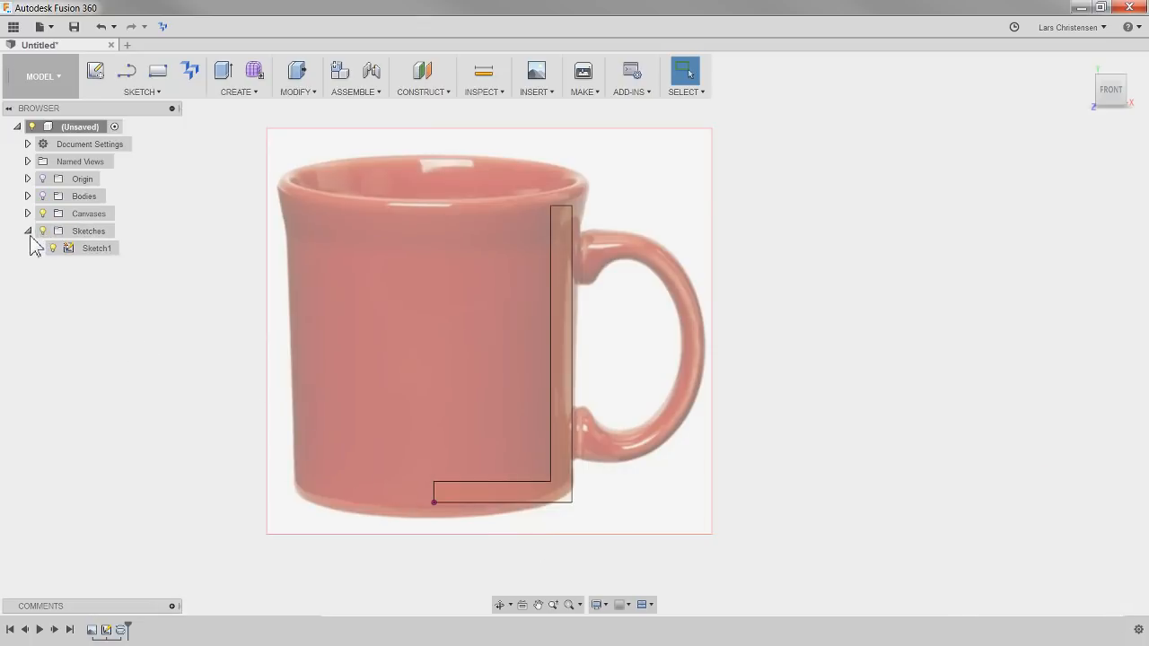
Show the bodies and fillet the cup's outer bottom edge with a 10 mm radius
click(41, 196)
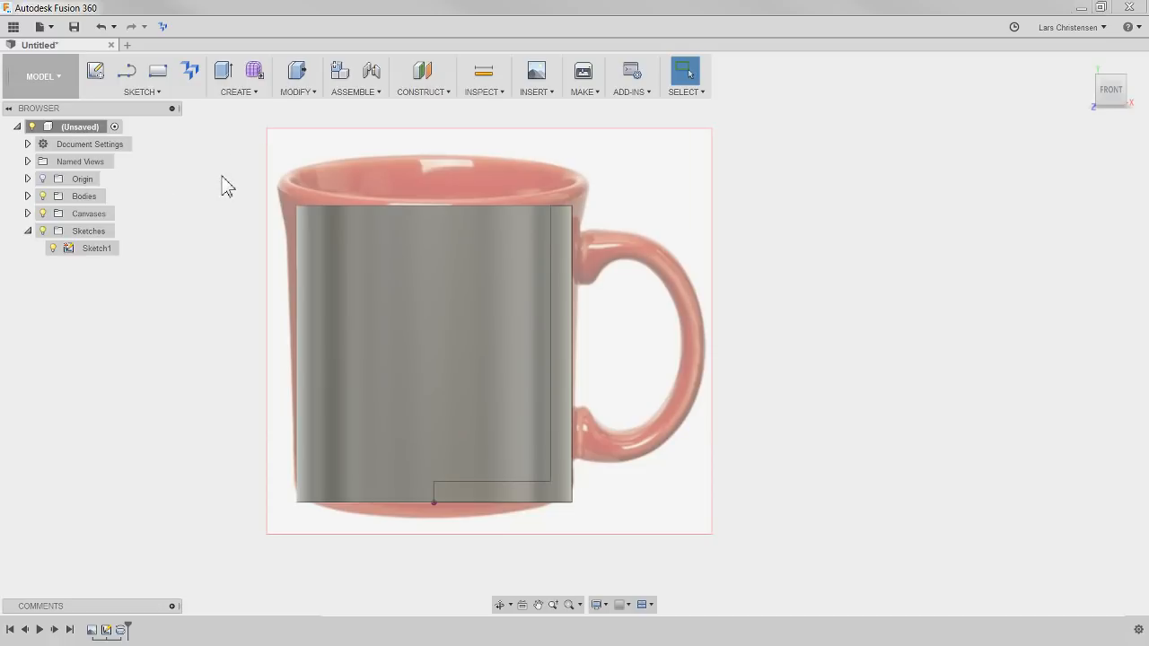
key(f)
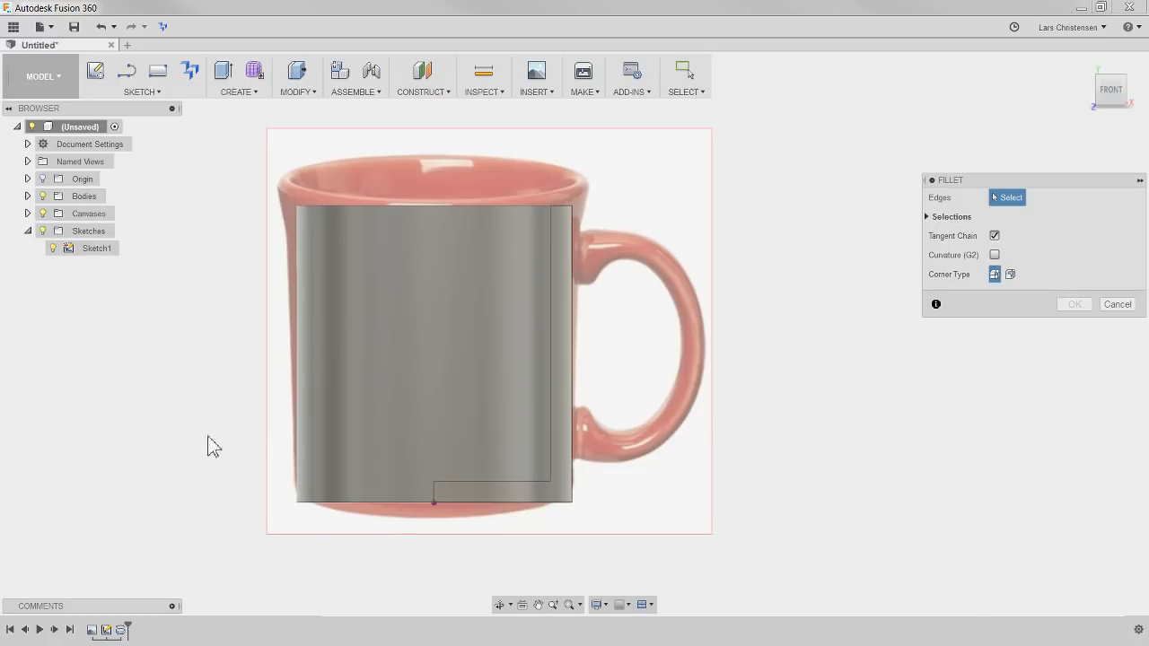
click(376, 501)
drag(374, 512, 378, 505)
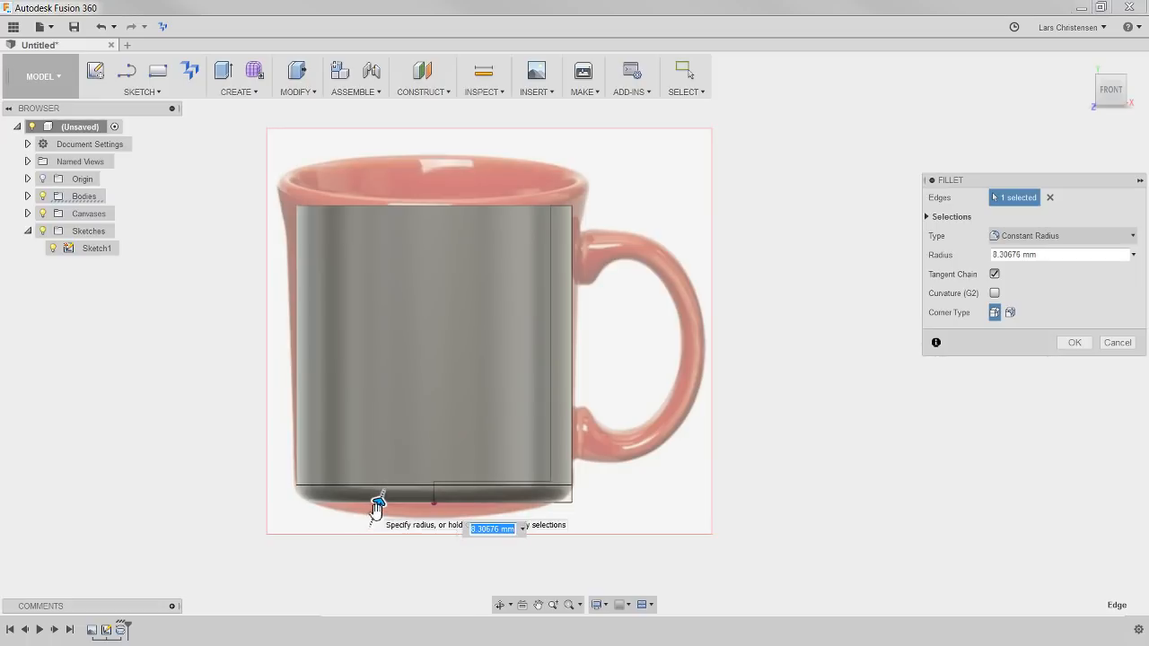
click(1076, 255)
text(10)
key(Return)
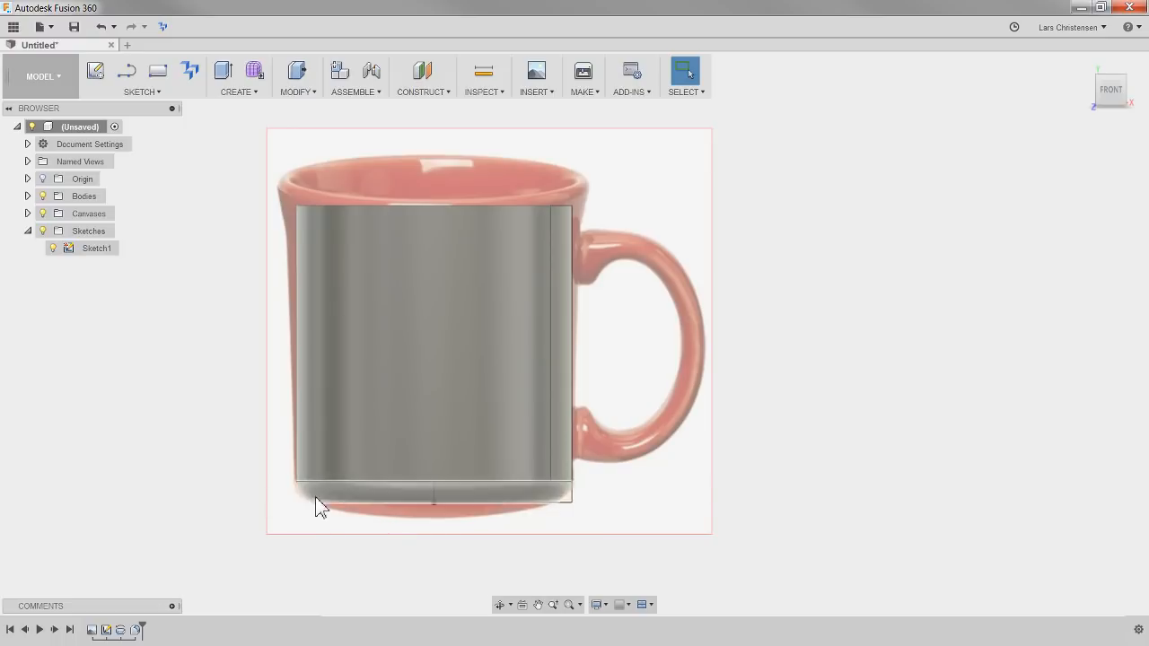
Reopen Sketch1 for editing and hide the mug canvas
shift+middle_drag(815, 424, 680, 320)
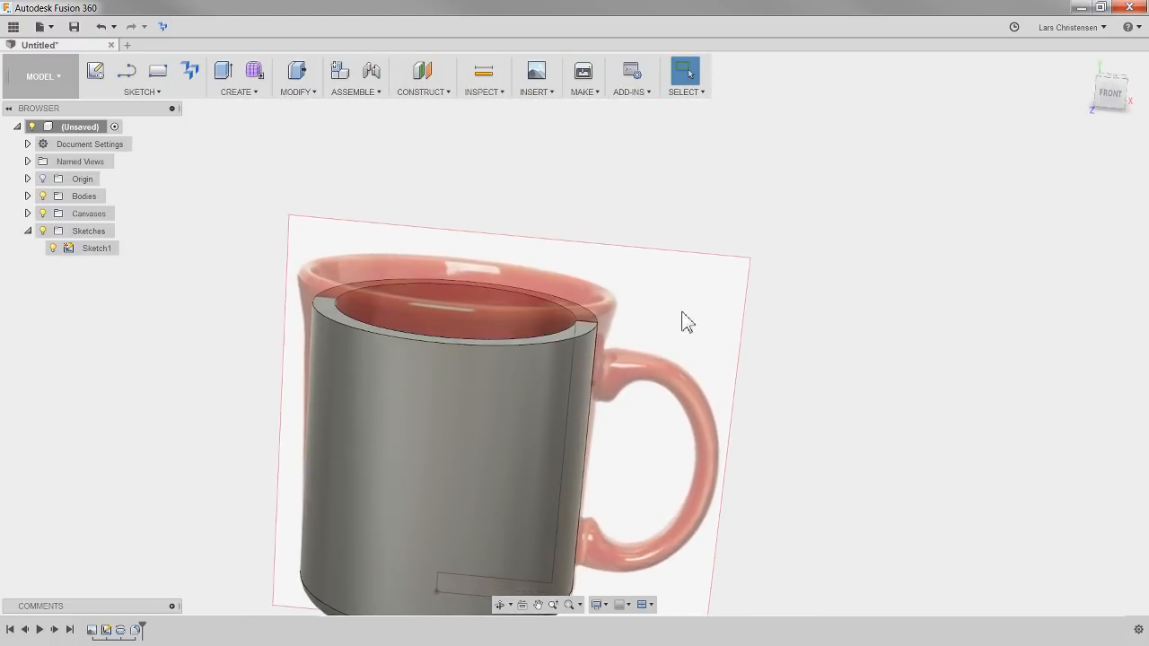
click(1102, 91)
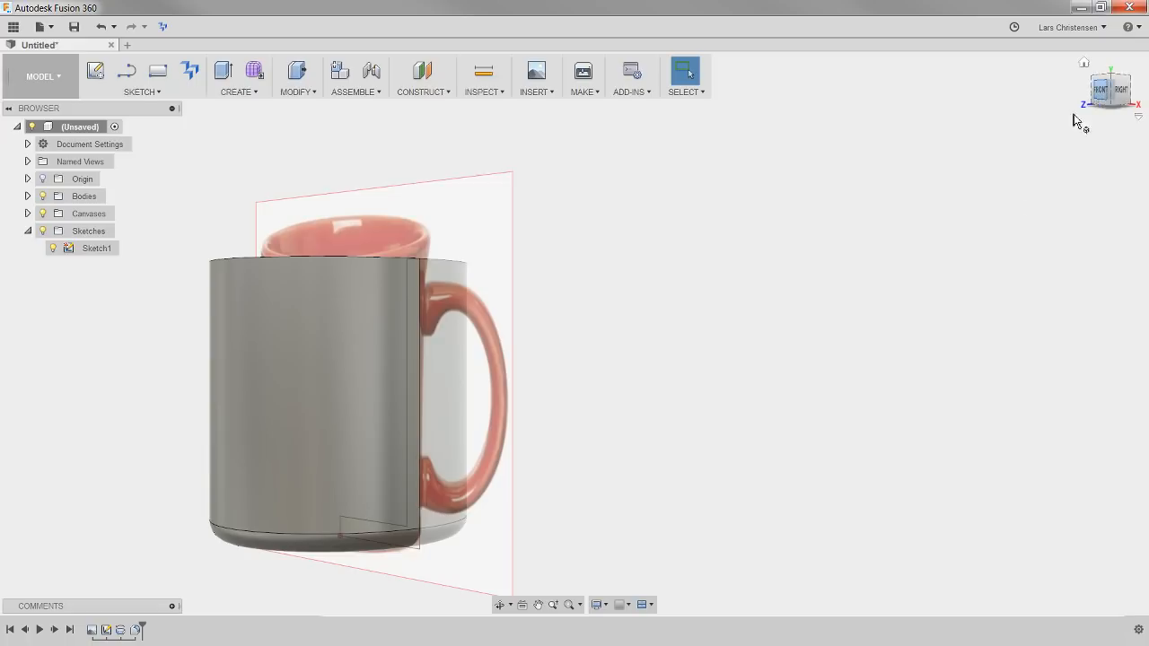
click(1074, 116)
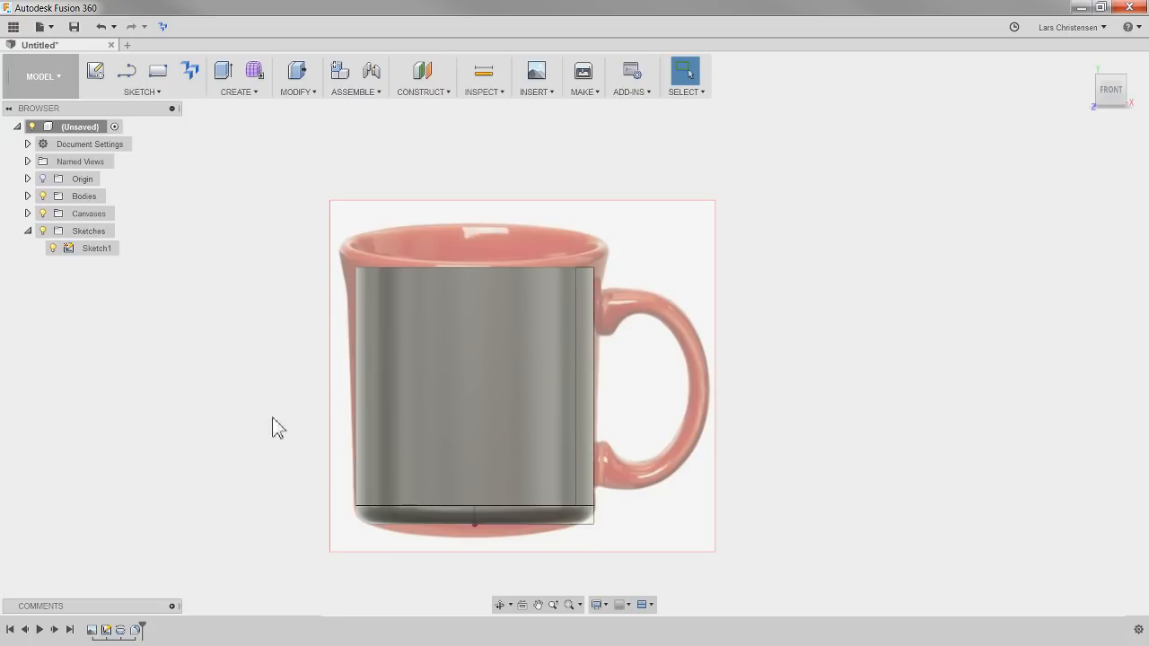
click(106, 632)
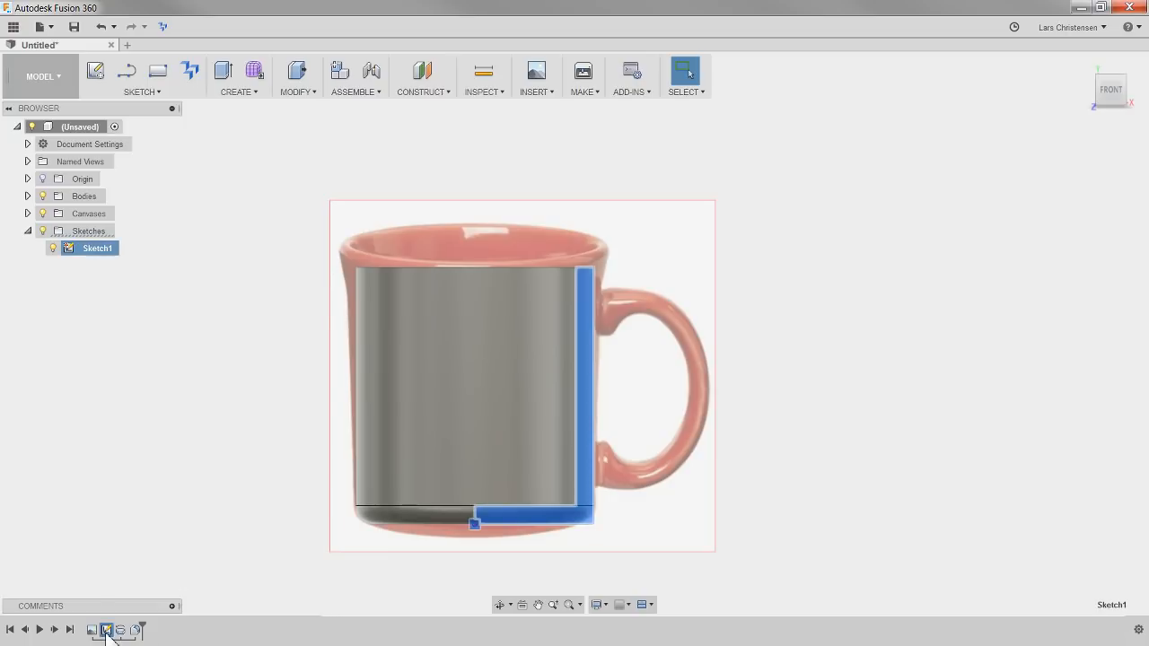
right_click(106, 632)
click(142, 540)
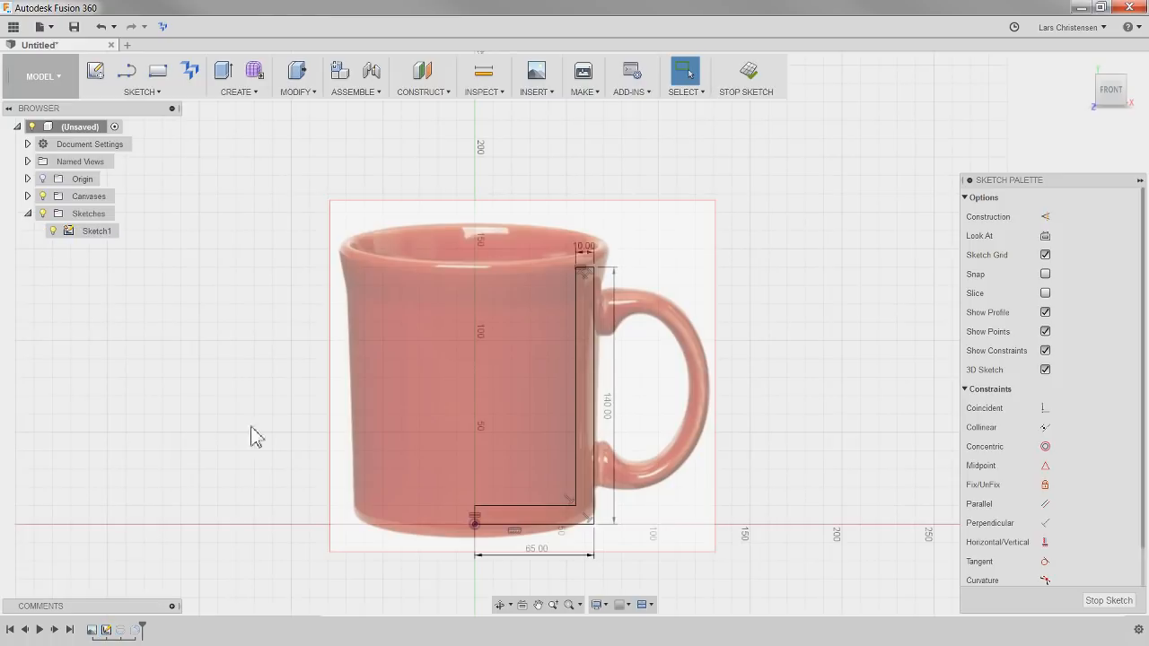
scroll(651, 314, up, 5)
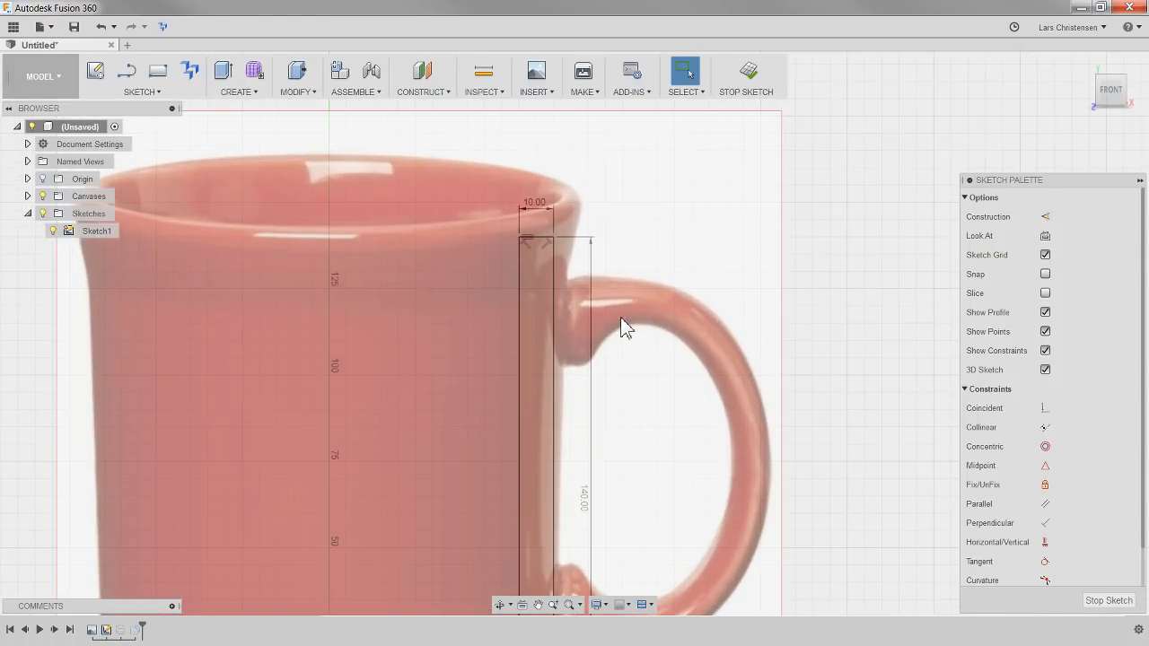
click(43, 195)
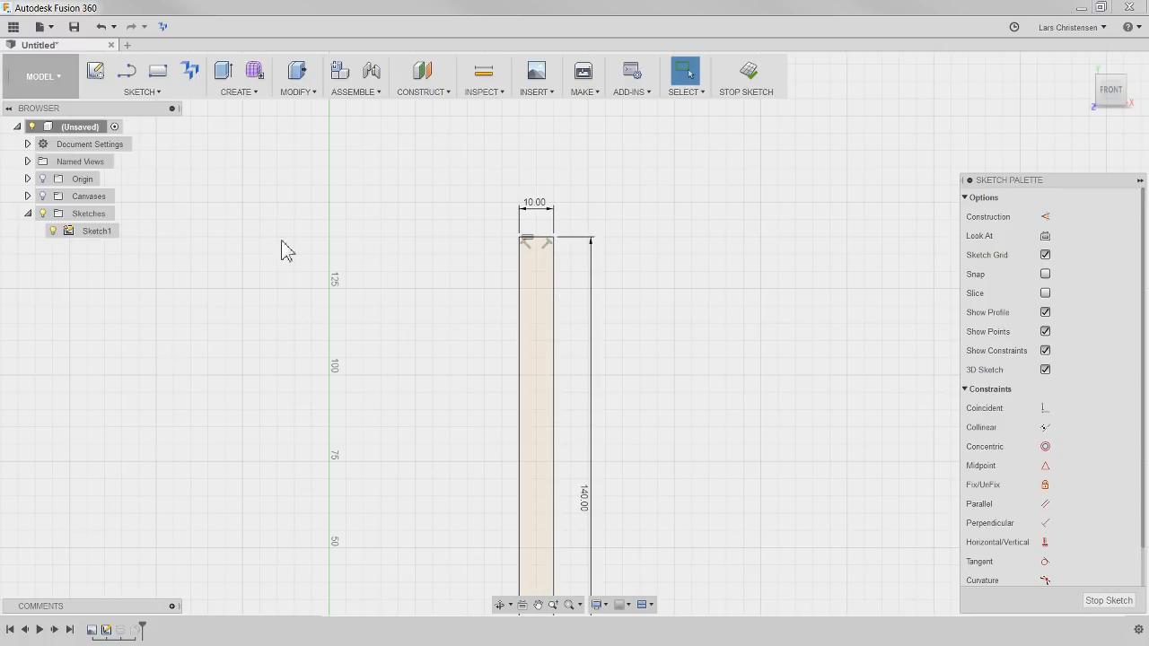
Sketch a two-point spline from the profile's outer vertical edge at about 100 mm height to a point above and outside its top corner
click(148, 93)
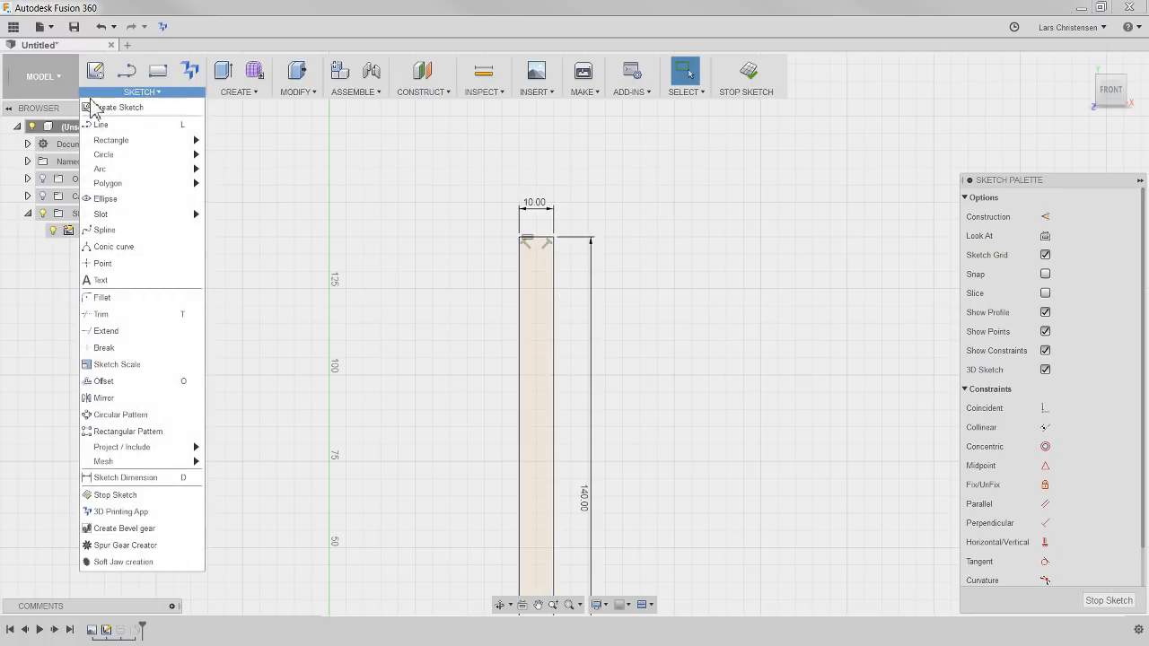
click(104, 230)
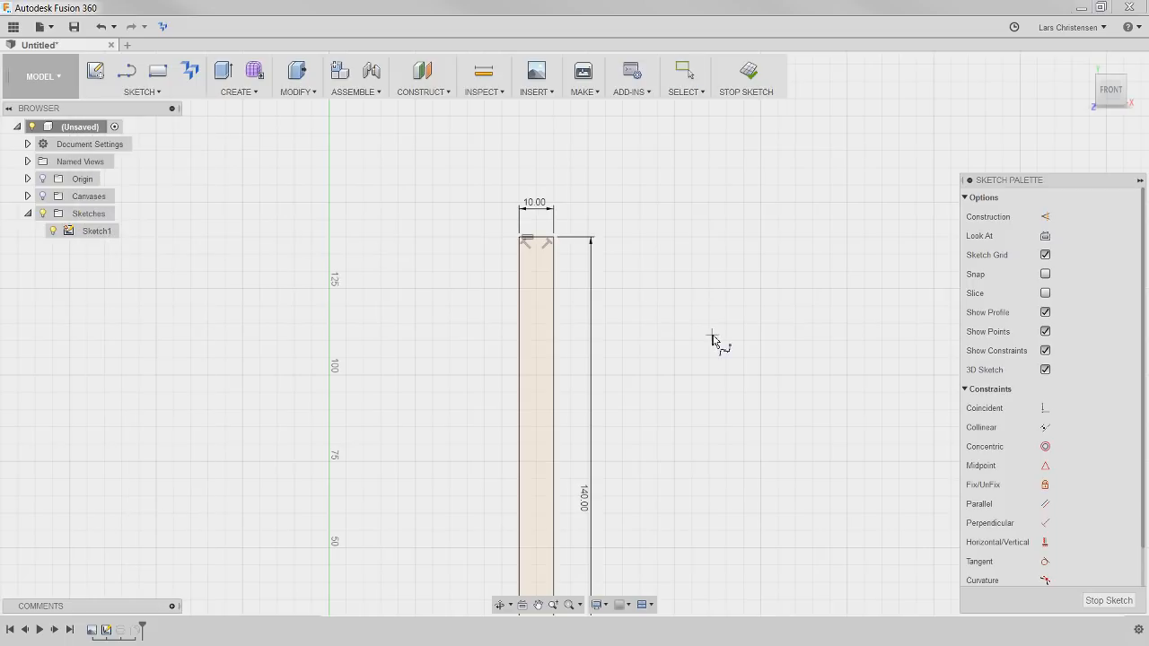
scroll(683, 339, up, 2)
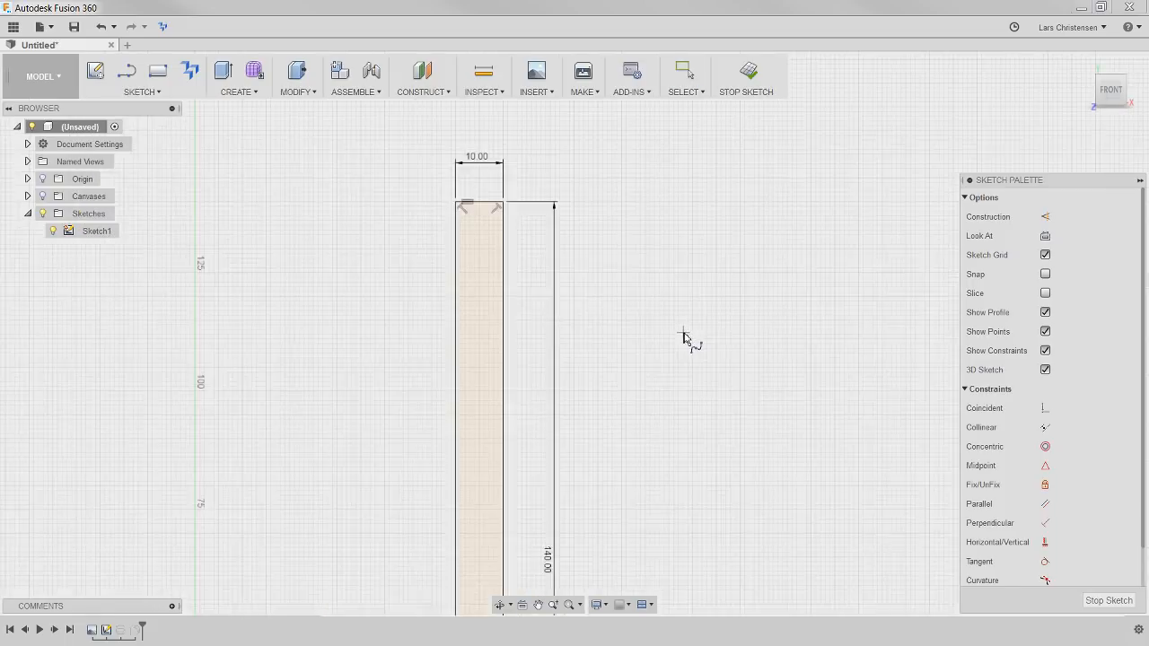
click(502, 379)
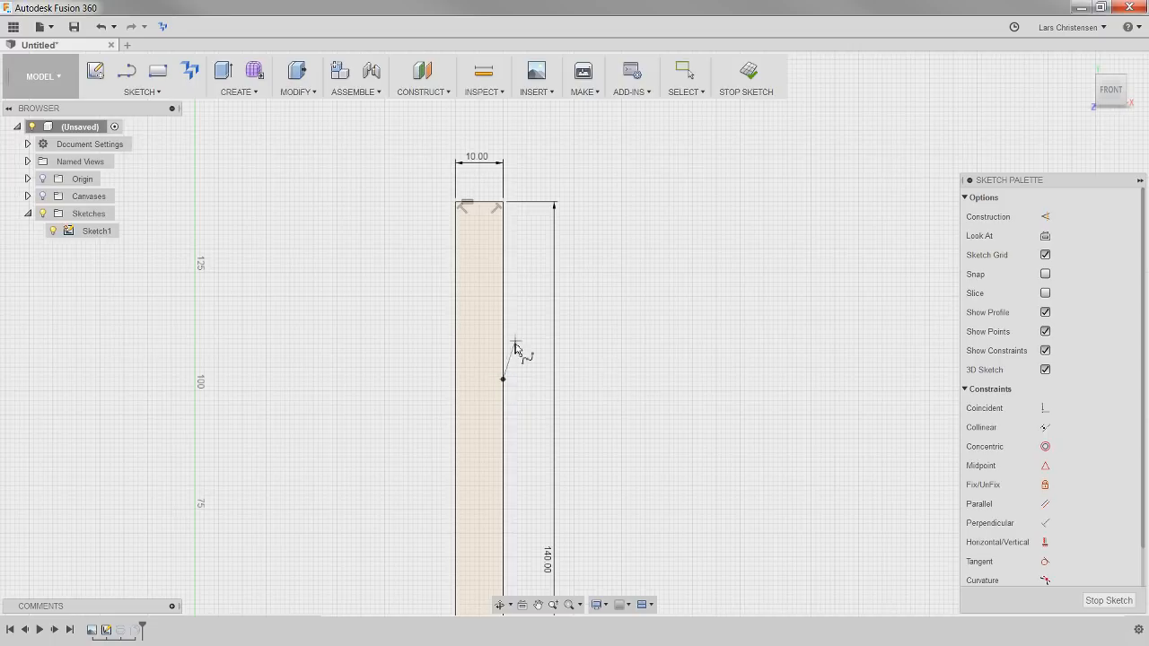
click(557, 189)
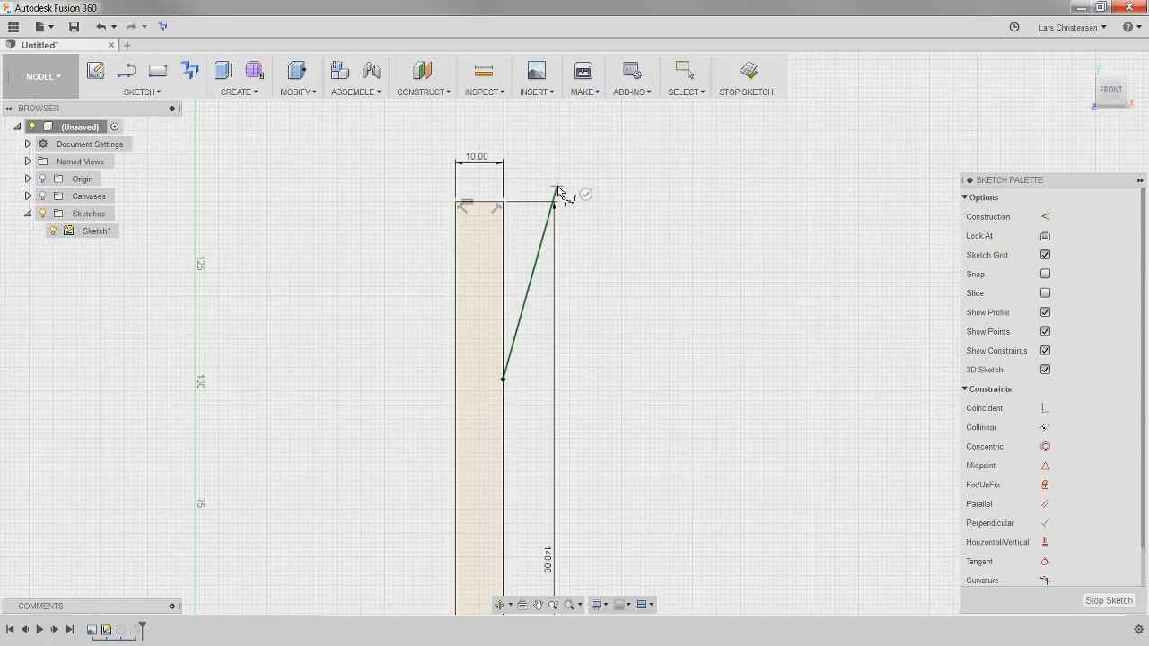
click(585, 195)
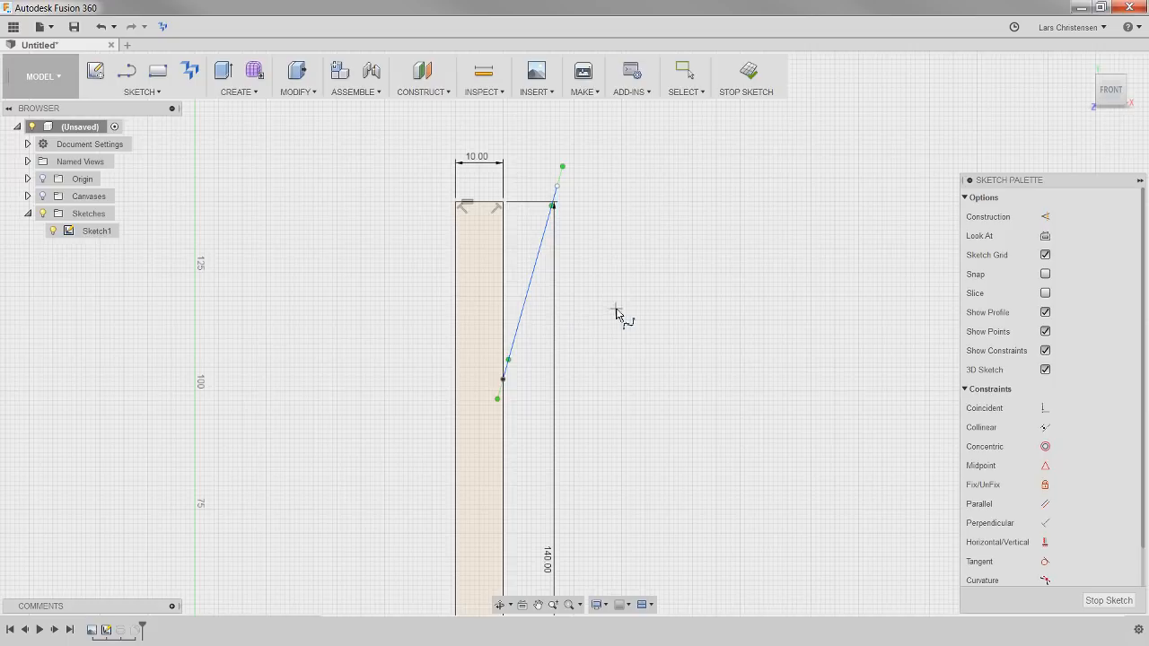
key(Escape)
scroll(580, 328, up, 1)
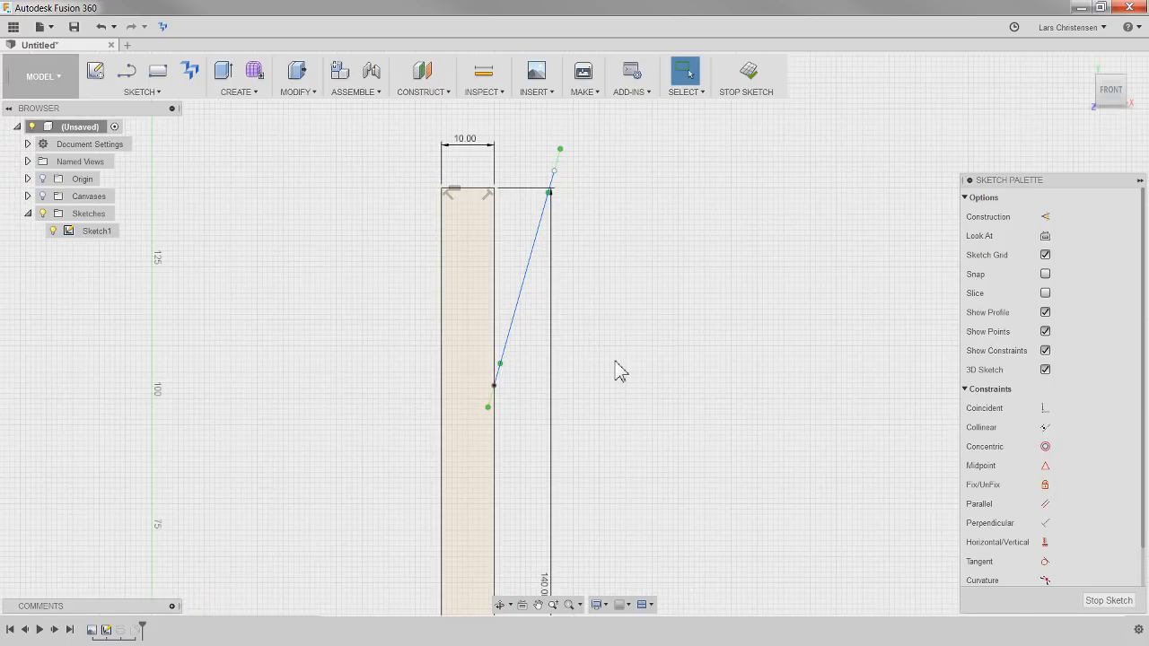
scroll(593, 254, up, 1)
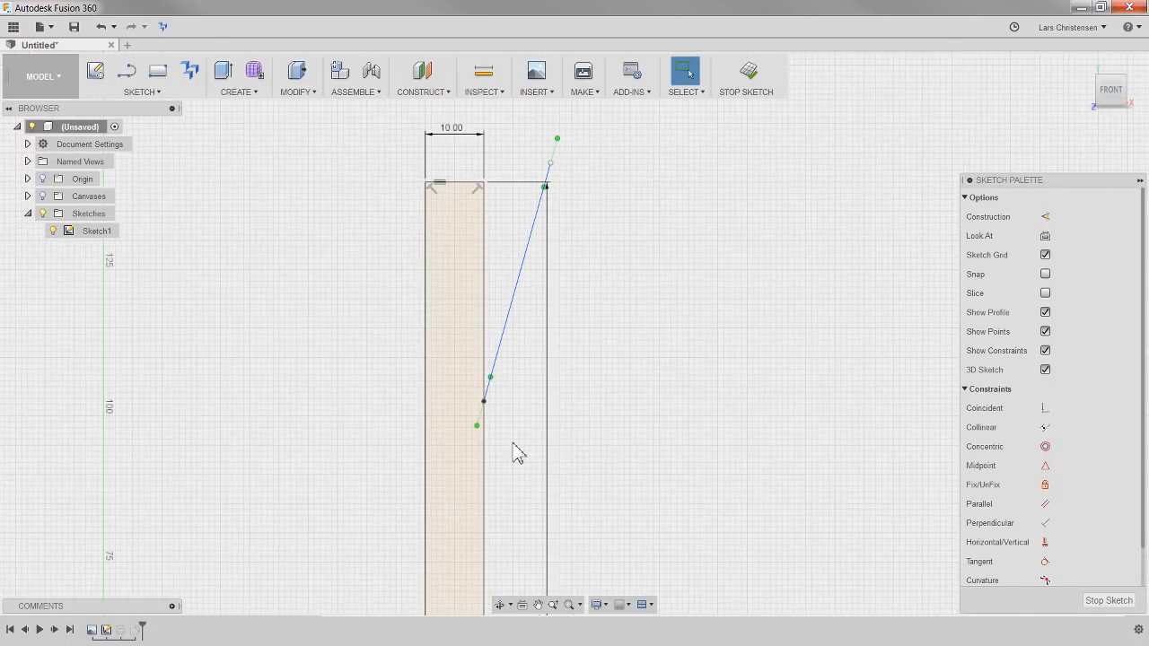
Reshape the spline by lengthening its lower tangent handle and tilting its upper tangent handle outward
mouse_move(477, 425)
mouse_down()
mouse_move(495, 441)
mouse_move(448, 415)
mouse_move(487, 431)
mouse_move(467, 465)
mouse_move(469, 441)
mouse_up()
click(550, 164)
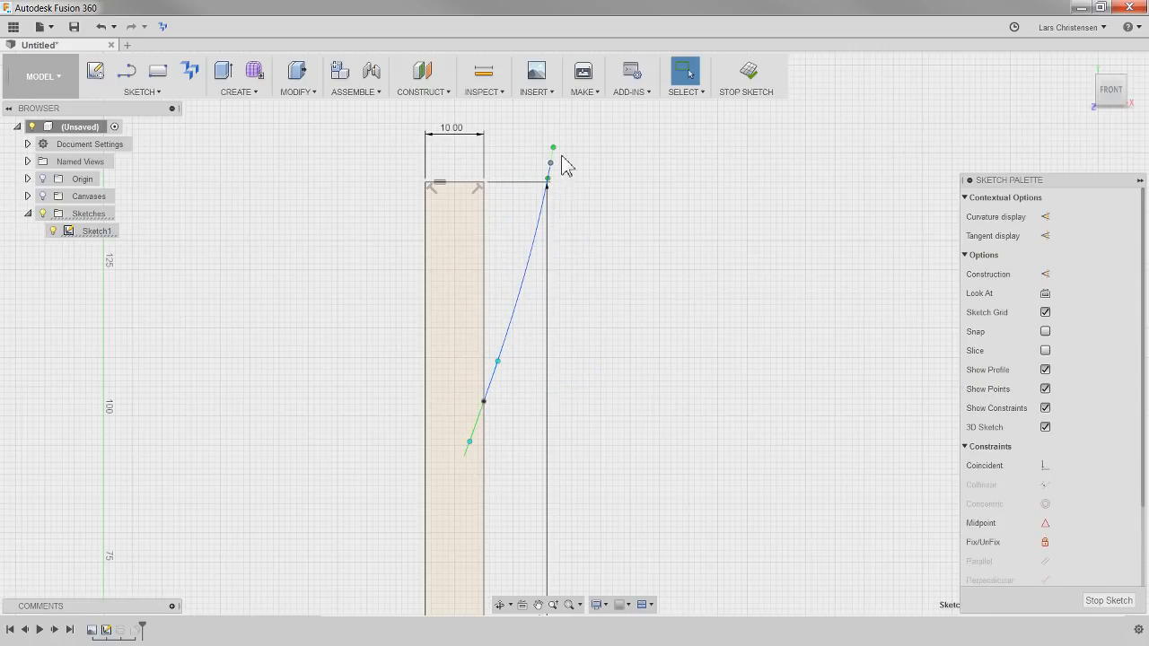
mouse_move(553, 148)
mouse_down()
mouse_move(569, 141)
mouse_move(592, 159)
mouse_move(563, 137)
mouse_move(540, 140)
mouse_move(573, 150)
mouse_move(568, 142)
mouse_up()
key(Escape)
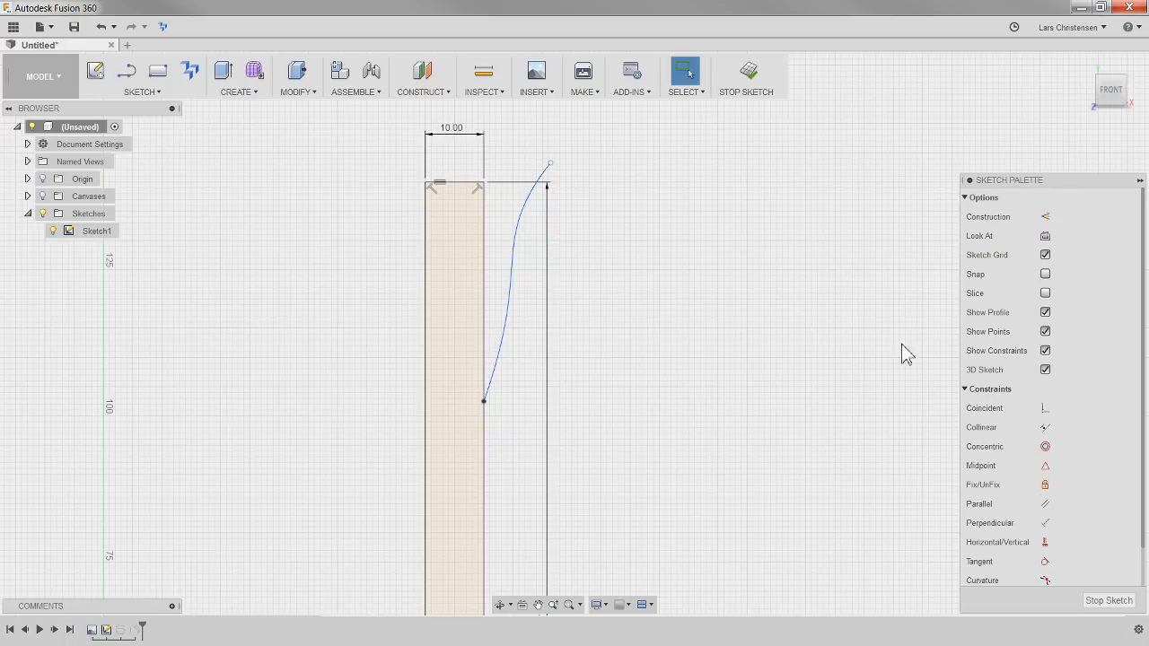
click(1045, 543)
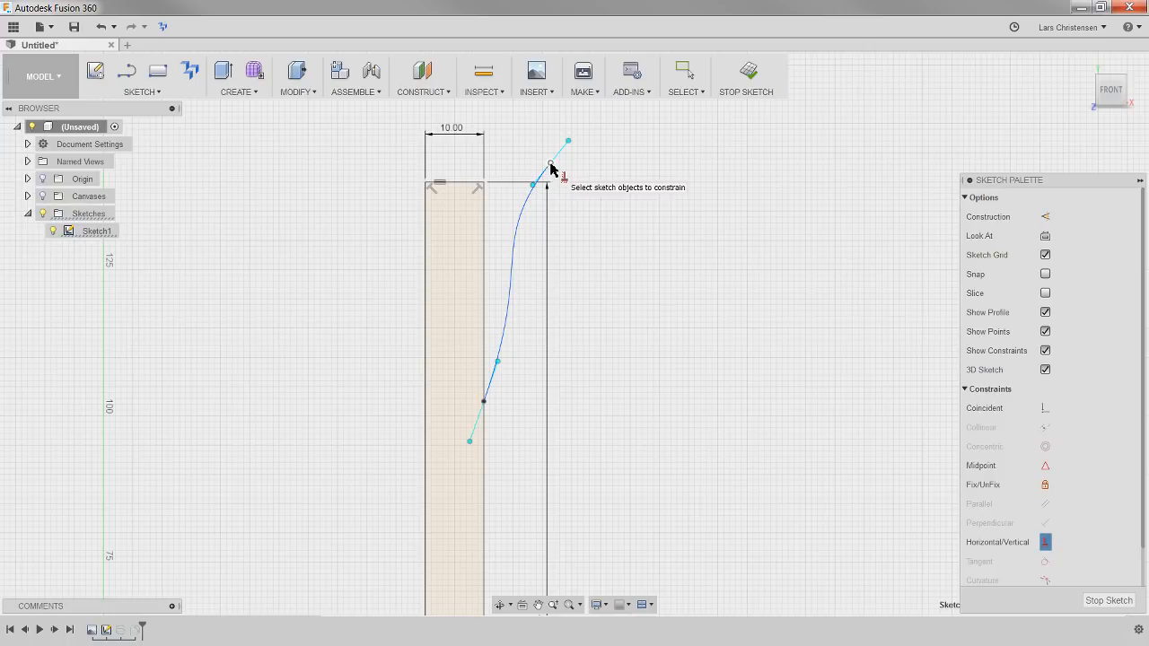
click(470, 182)
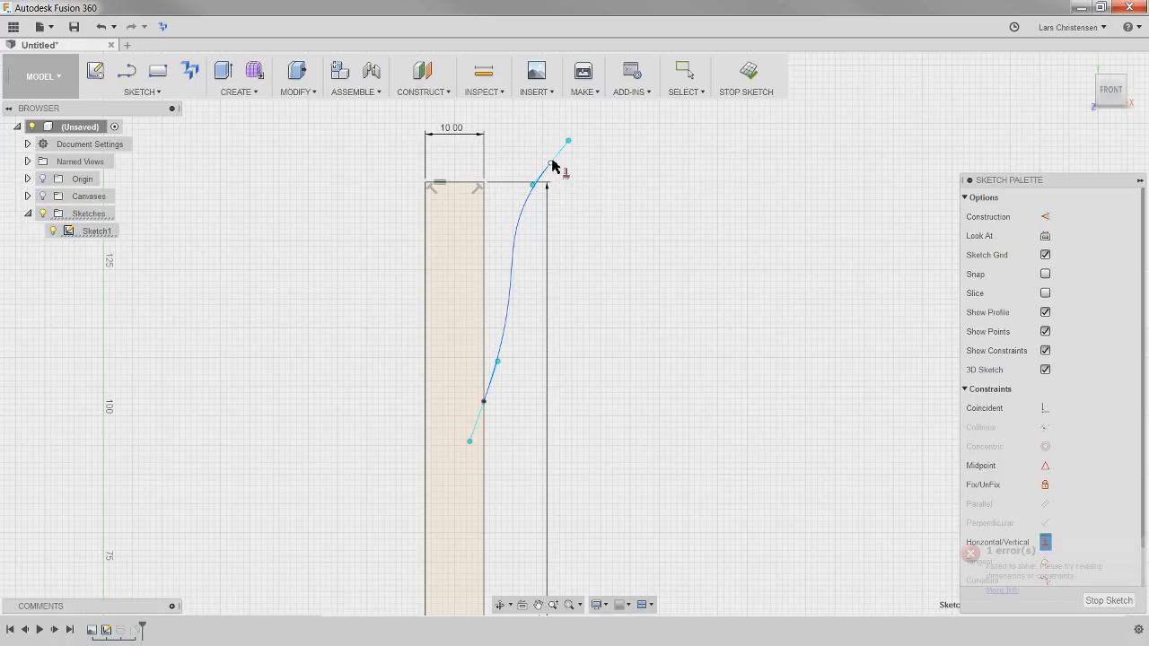
key(Escape)
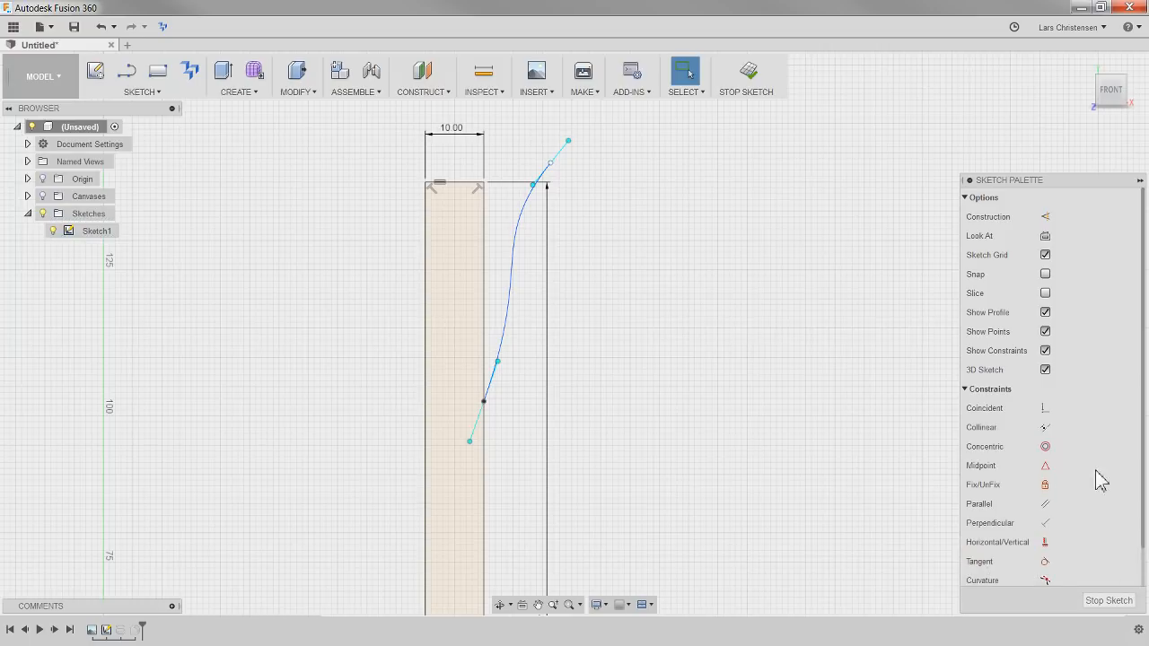
Constrain the spline's upper endpoint horizontally to the profile's top outer corner and pull it outward along that level
click(1045, 543)
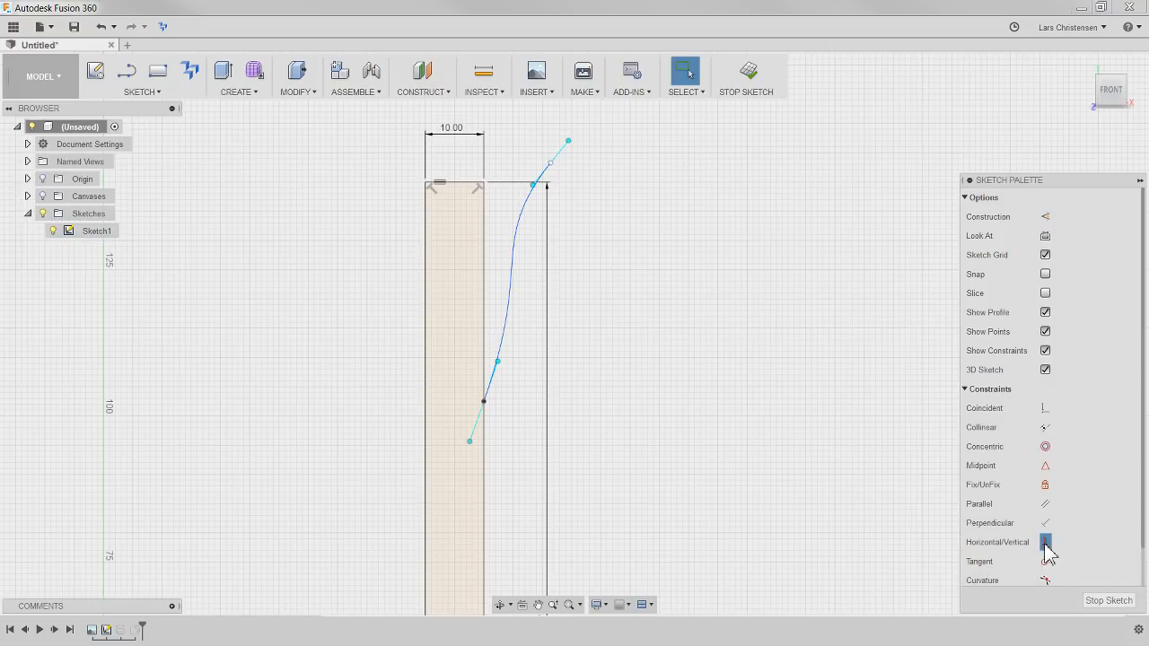
click(551, 164)
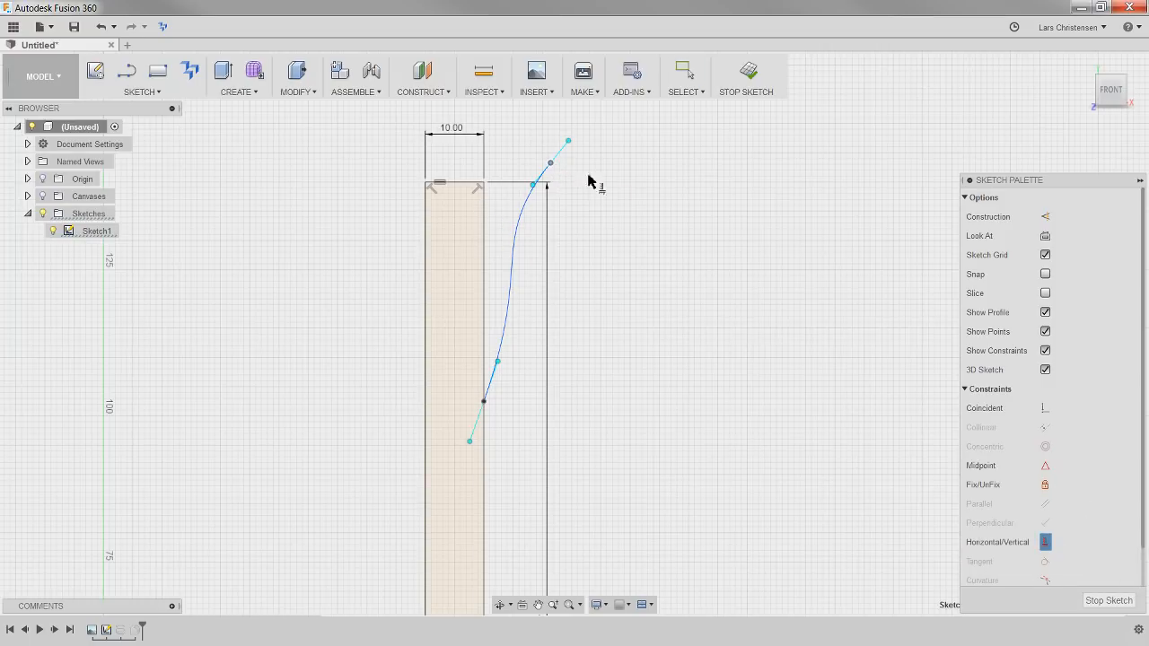
click(485, 184)
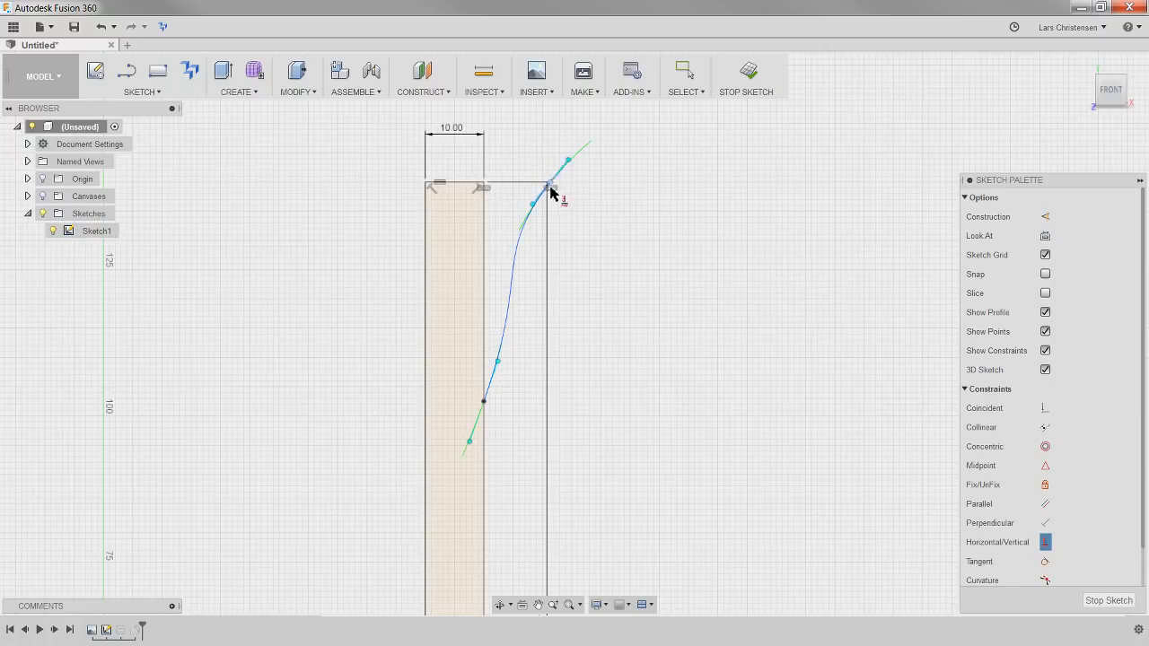
key(Escape)
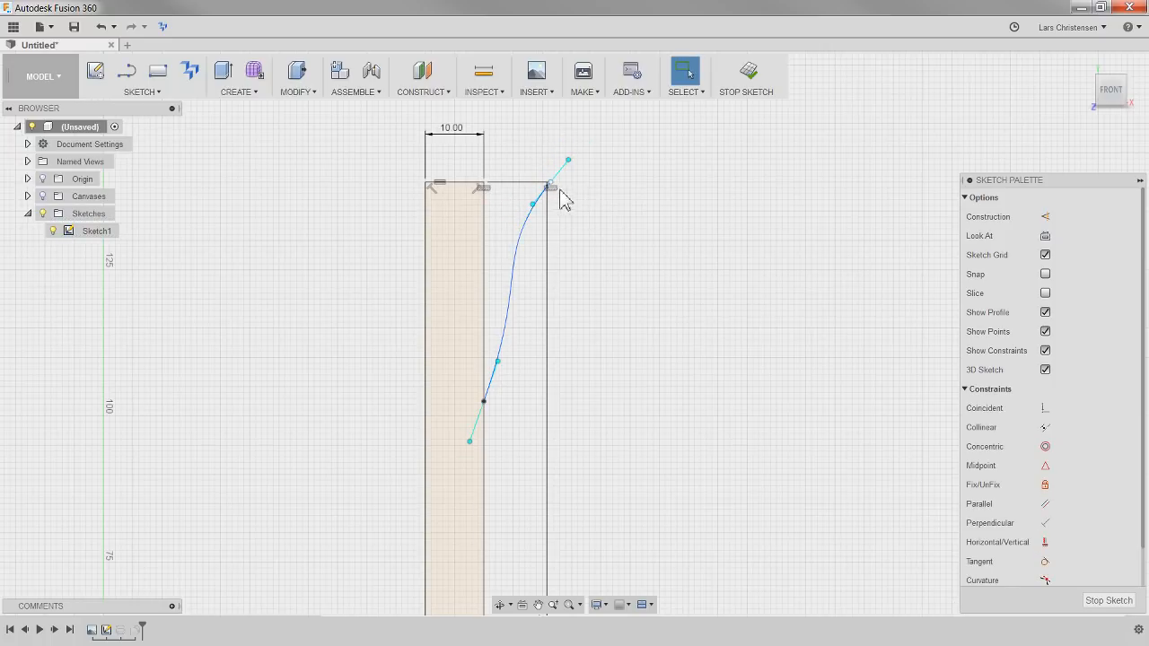
mouse_move(551, 184)
mouse_down()
mouse_move(539, 192)
mouse_move(552, 185)
mouse_move(537, 167)
mouse_move(564, 185)
mouse_up()
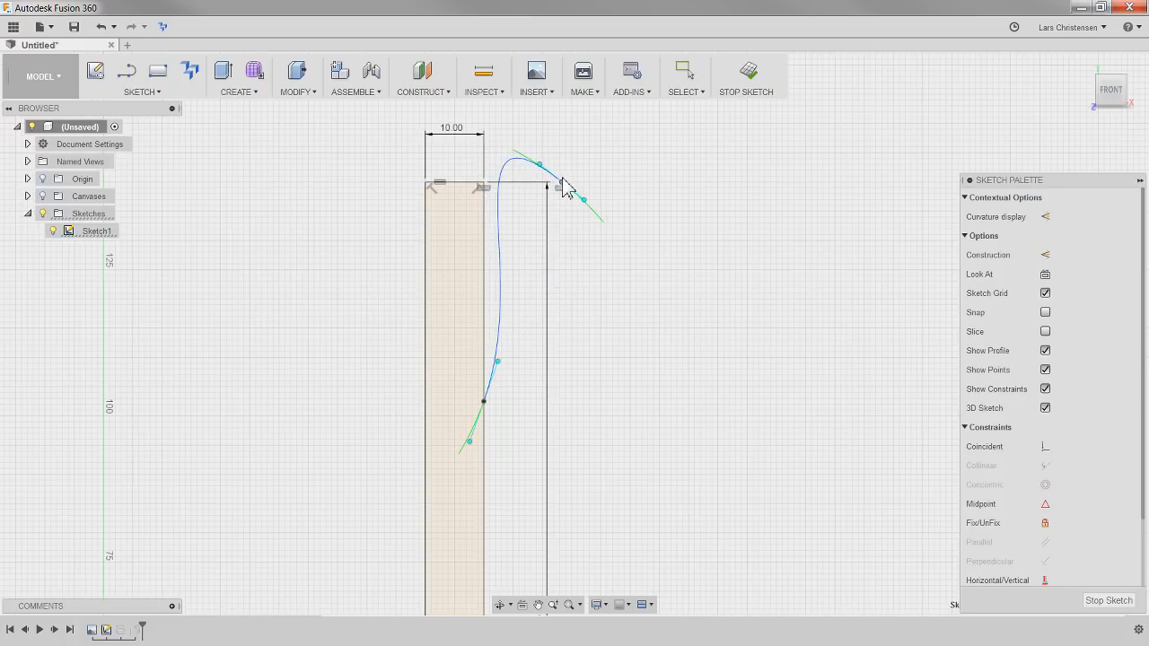
key(Escape)
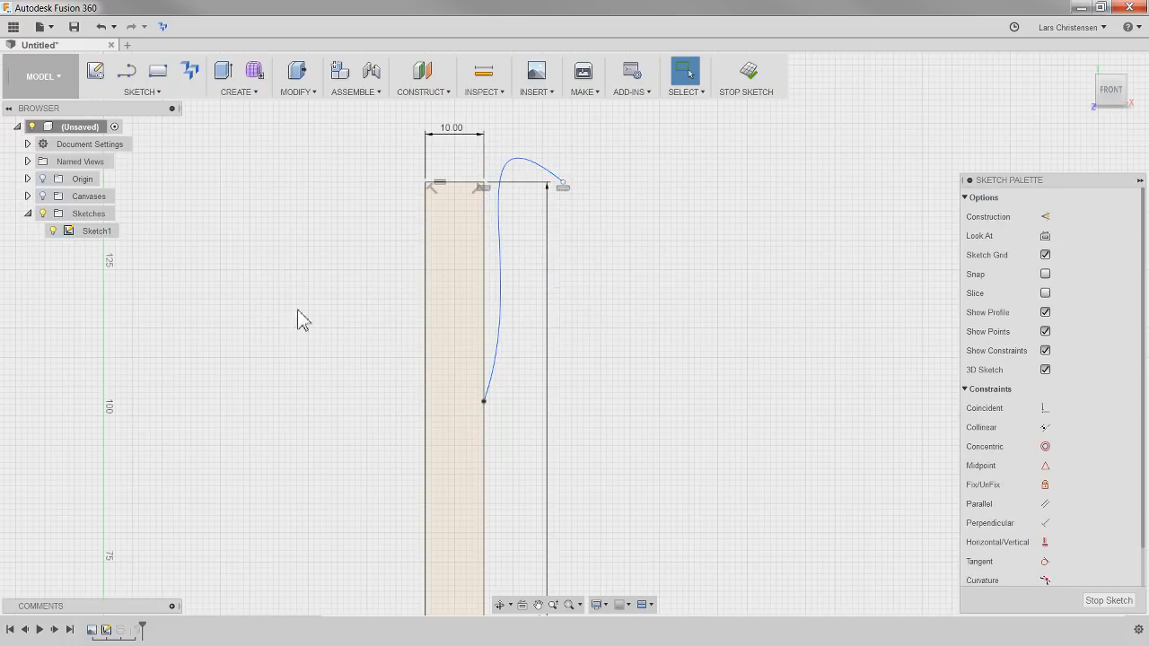
Dimension the vertical distance from the profile's top edge to the spline's lower endpoint as 35 mm
key(d)
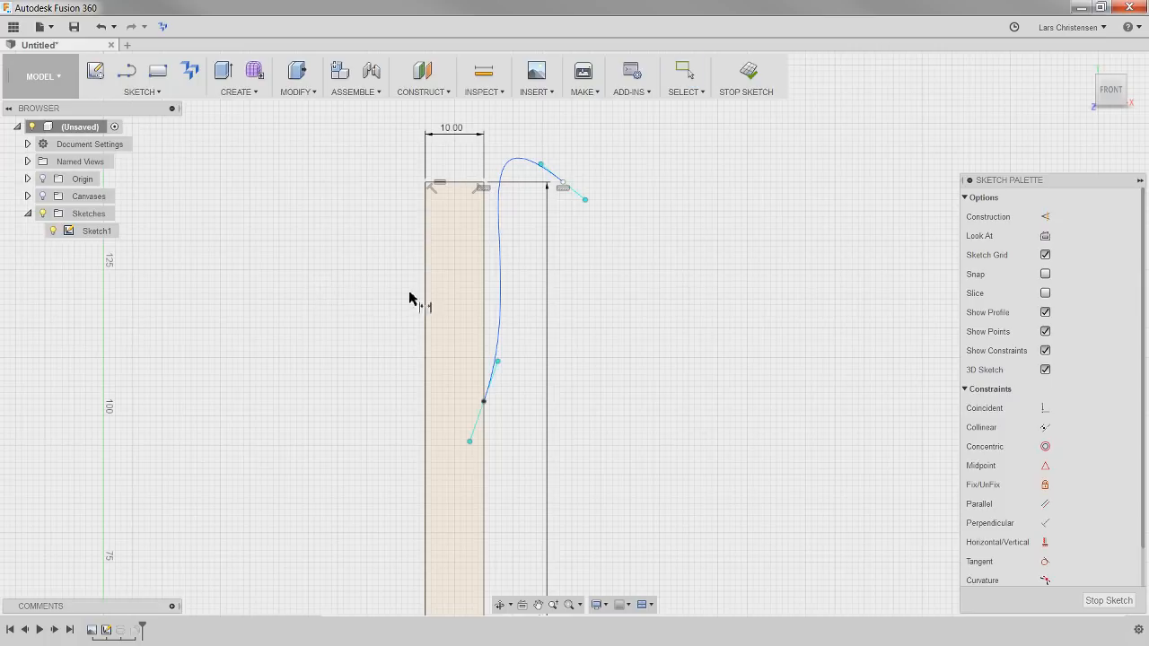
click(474, 183)
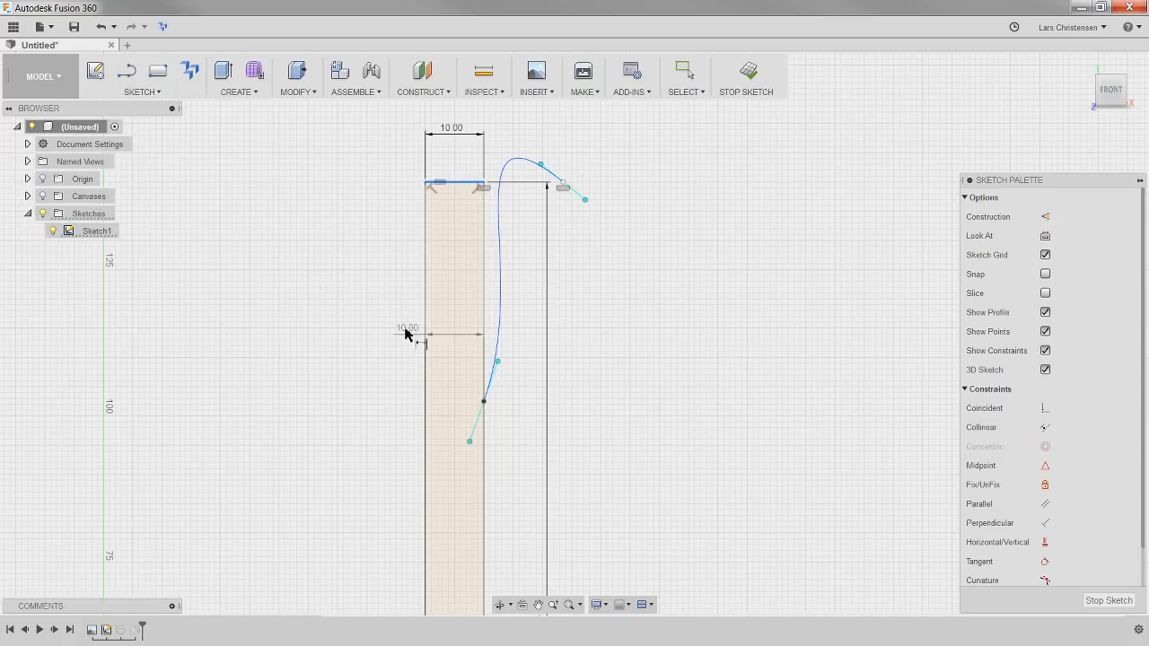
click(483, 402)
click(364, 292)
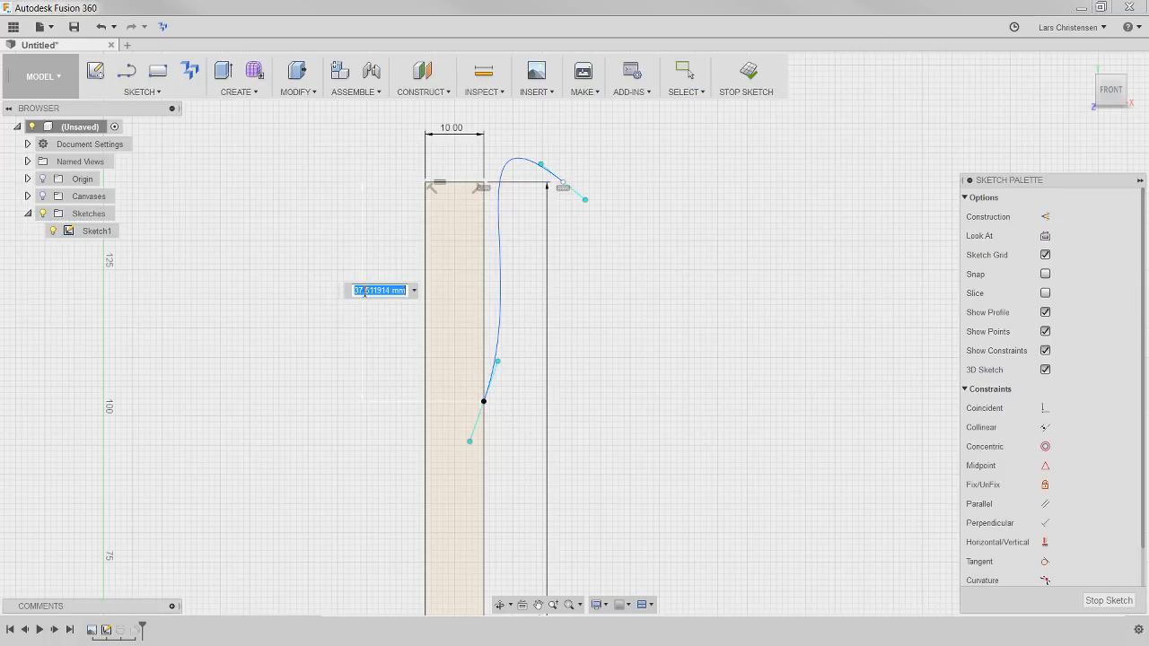
text(35)
key(Return)
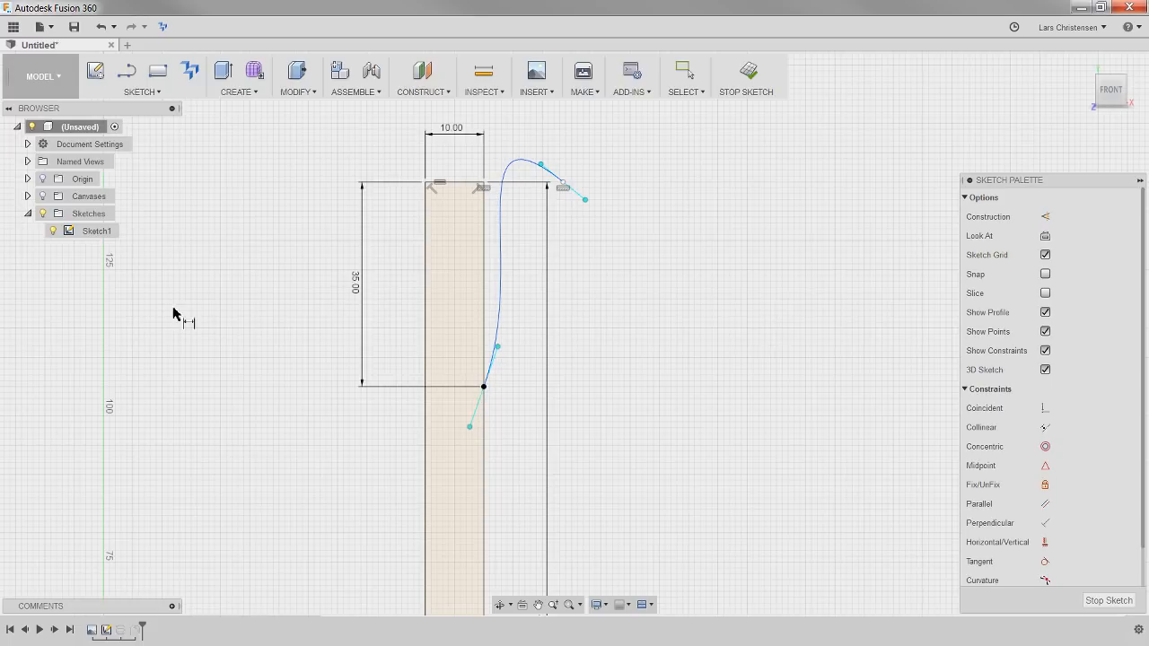
key(Escape)
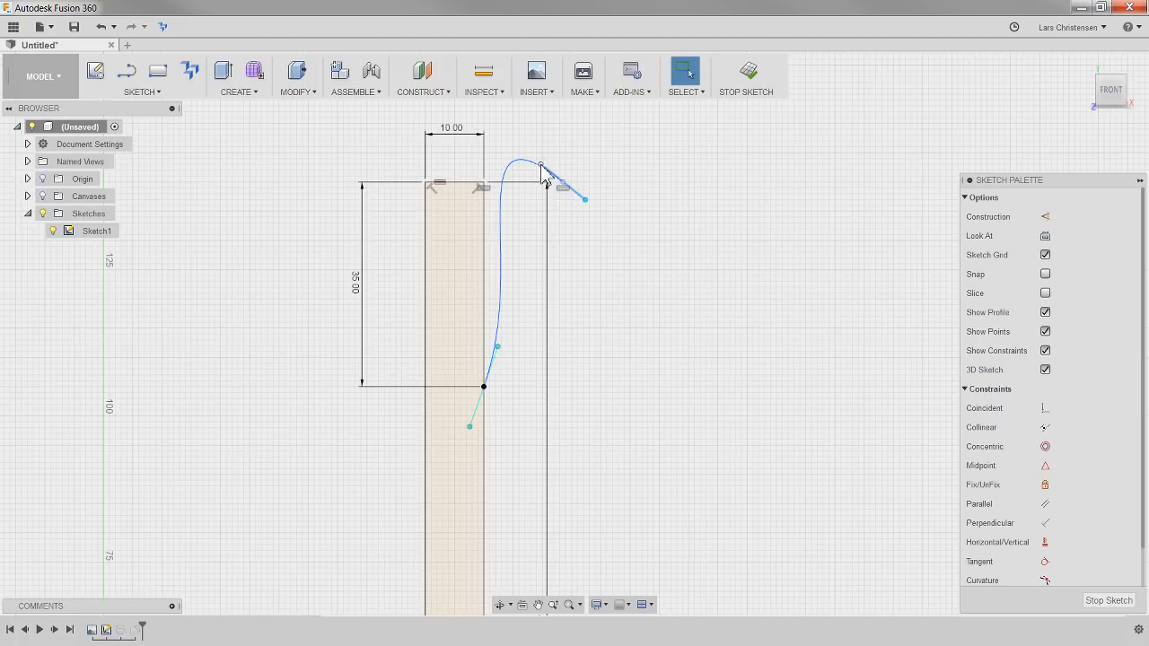
Tilt the spline's upper tangent handle up and outward, and shorten the lower one until it lies vertically along the profile's outer edge
drag(541, 166, 539, 213)
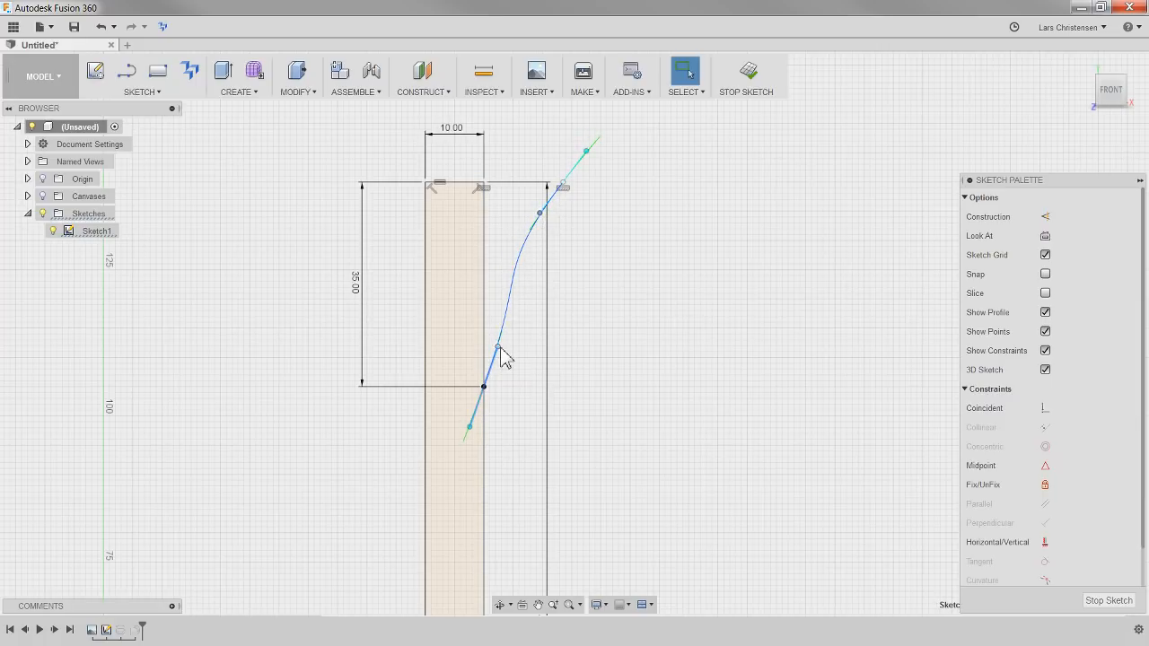
drag(500, 349, 487, 373)
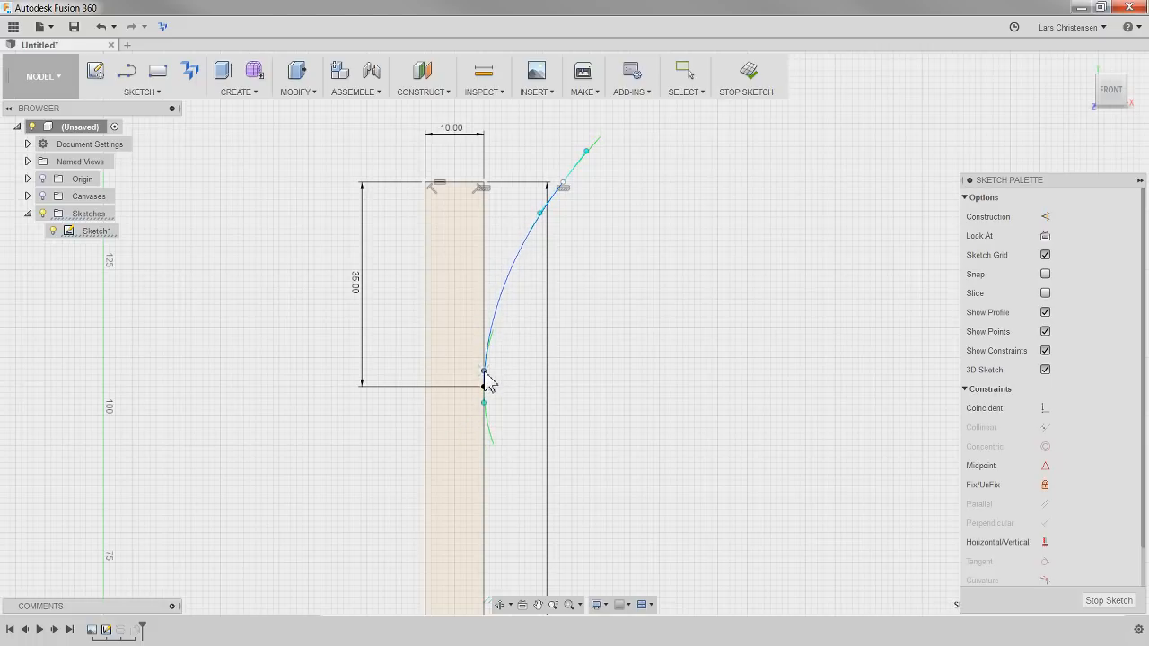
key(Escape)
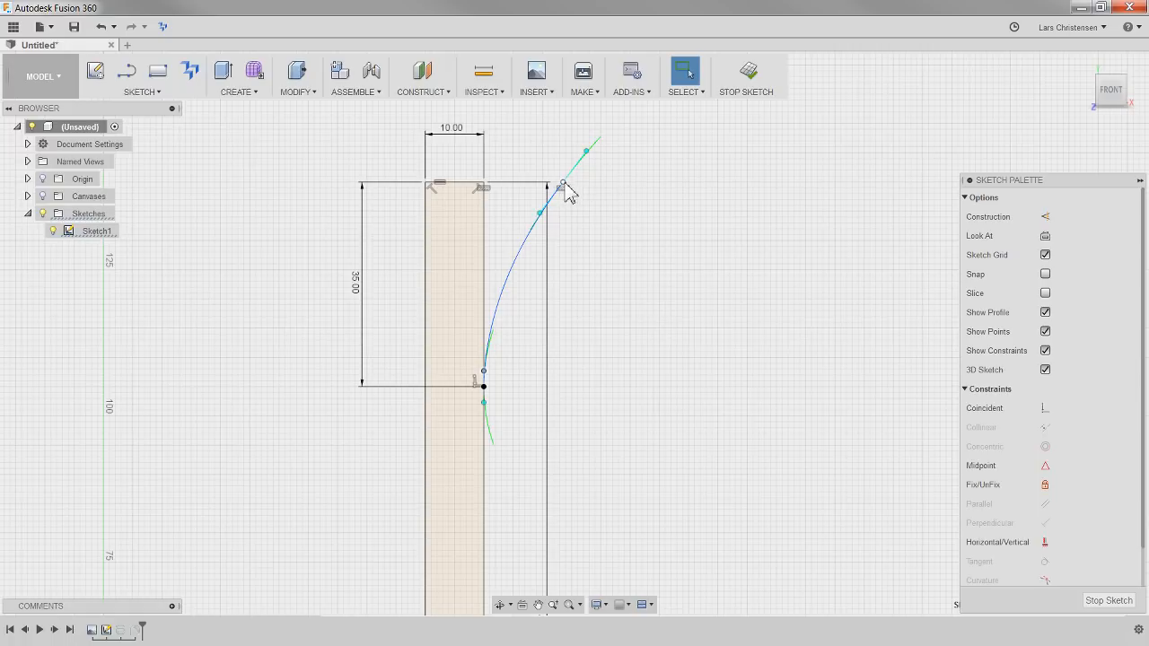
Move the spline's upper endpoint inward along the top level and adjust its tangent handle for a gentle outward flare
drag(563, 185, 526, 183)
drag(519, 144, 540, 163)
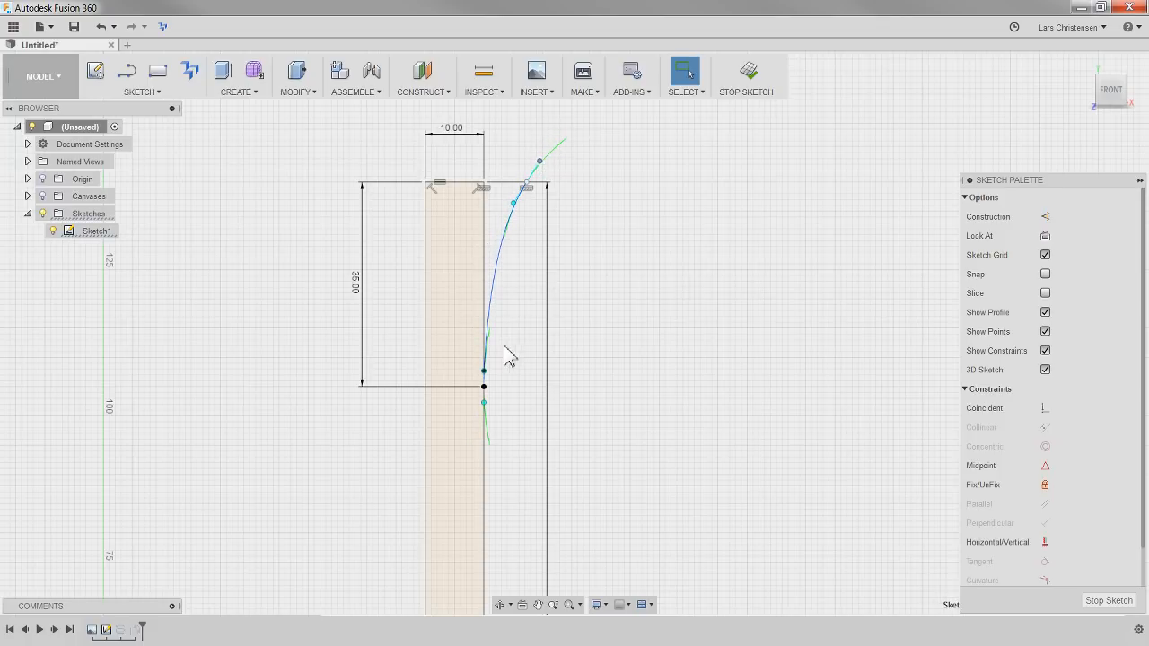
scroll(440, 249, up, 2)
scroll(440, 249, up, 2)
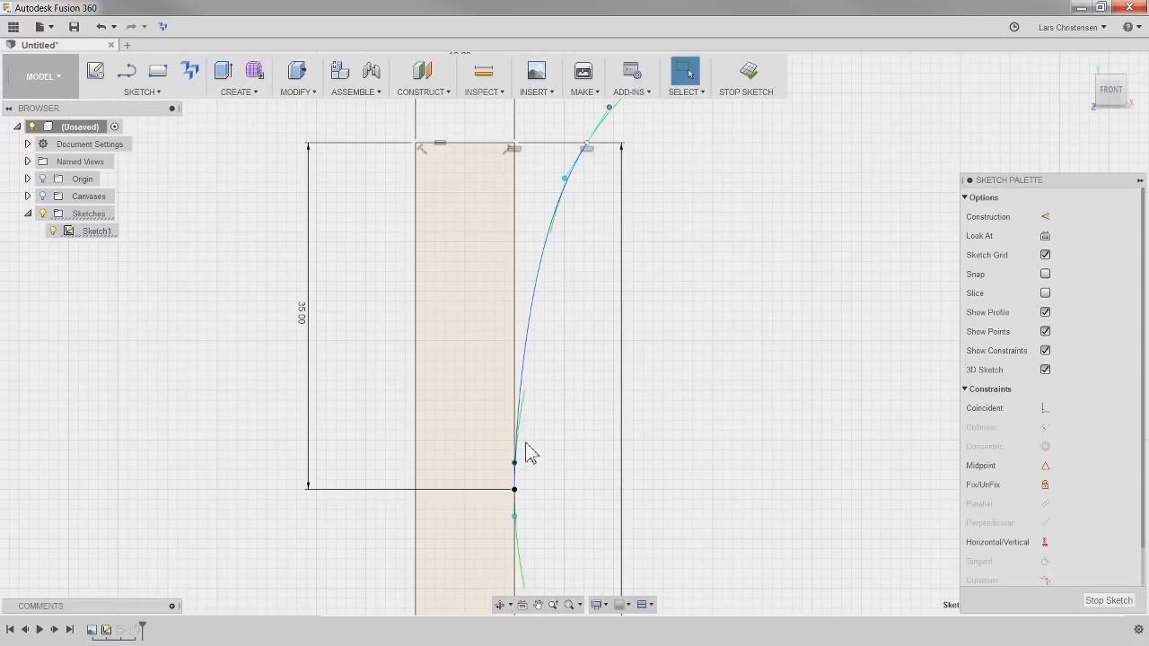
scroll(334, 388, down, 2)
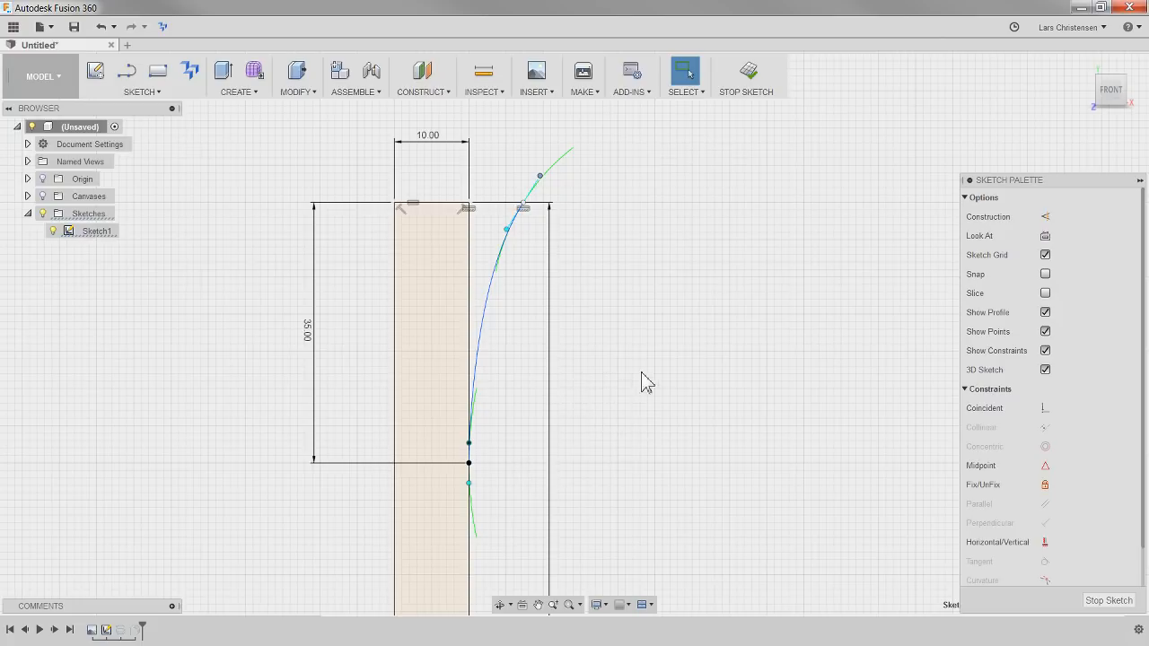
Dimension the length of the spline's lower vertical tangent handle, accepting its current value
click(657, 352)
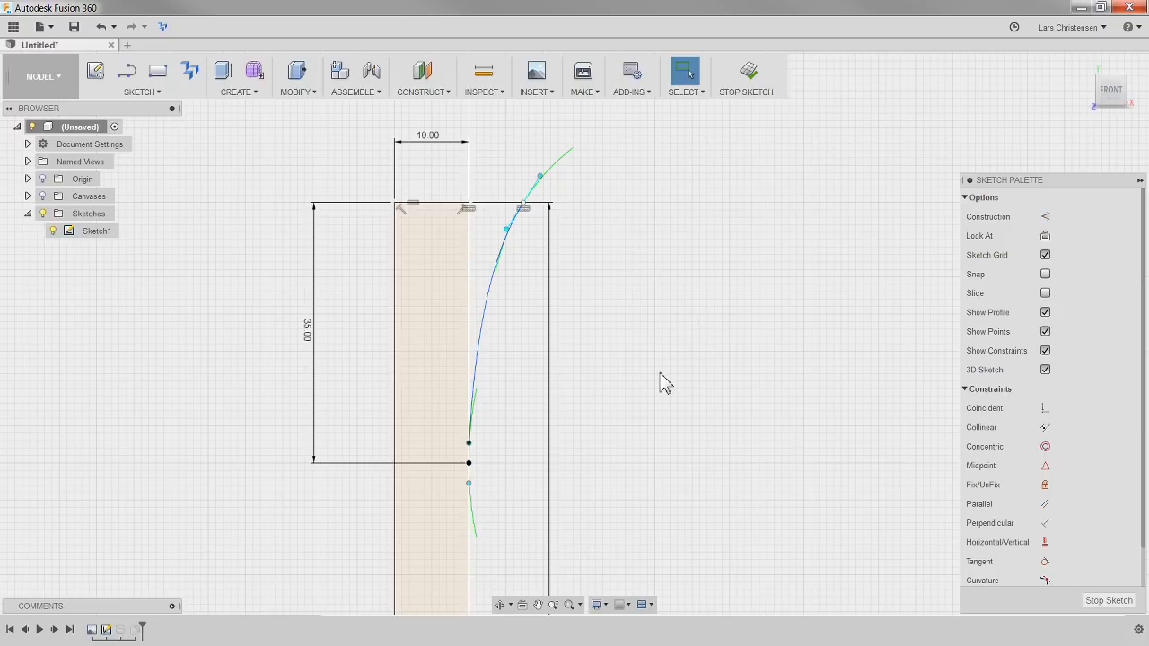
click(469, 443)
click(470, 484)
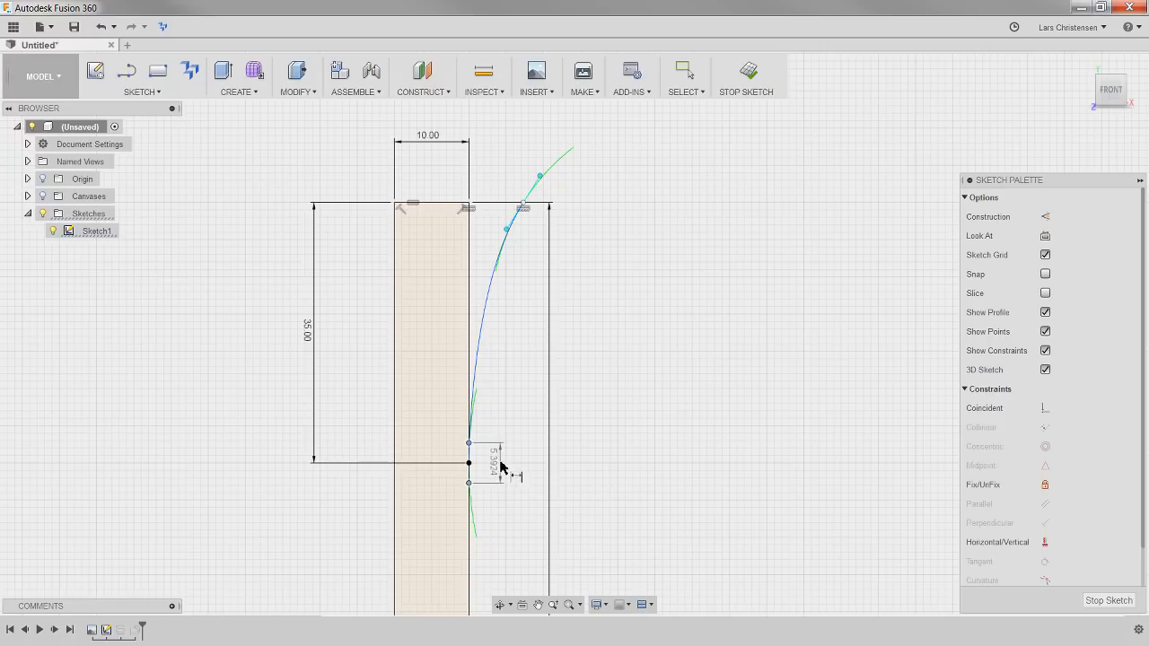
click(502, 465)
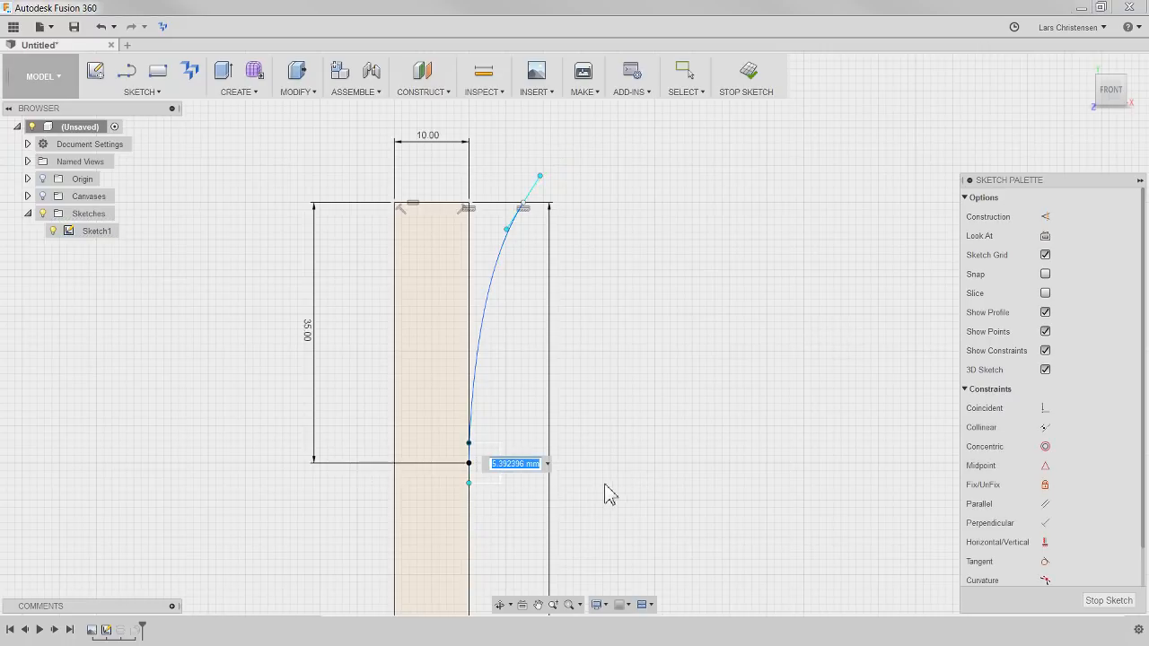
key(Return)
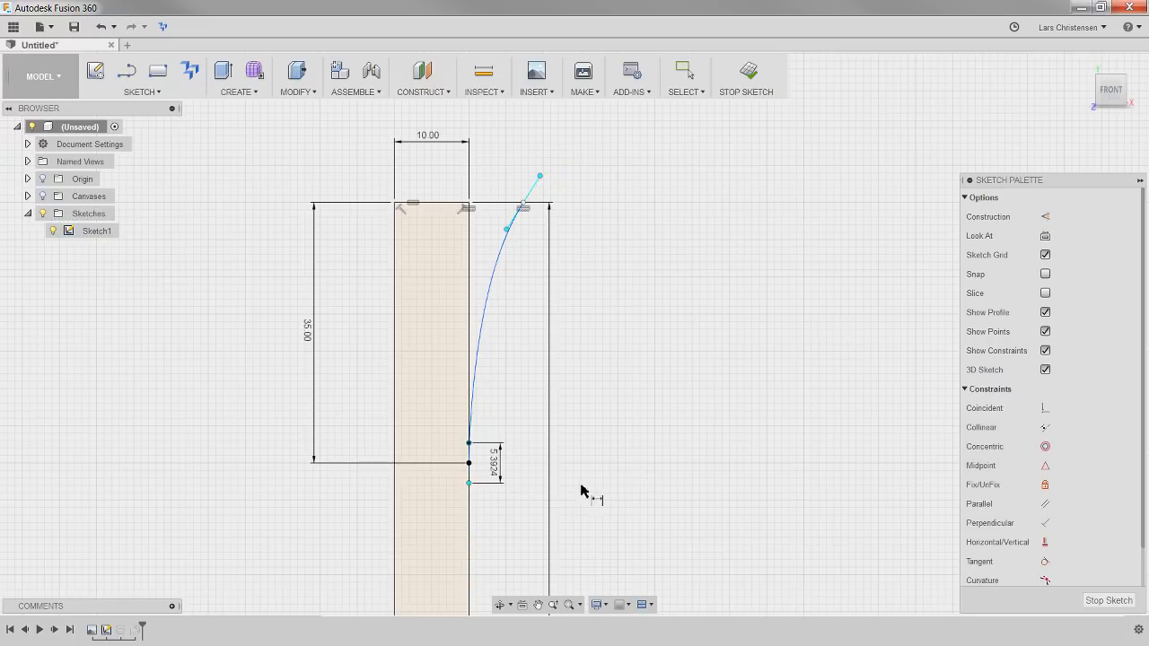
click(506, 233)
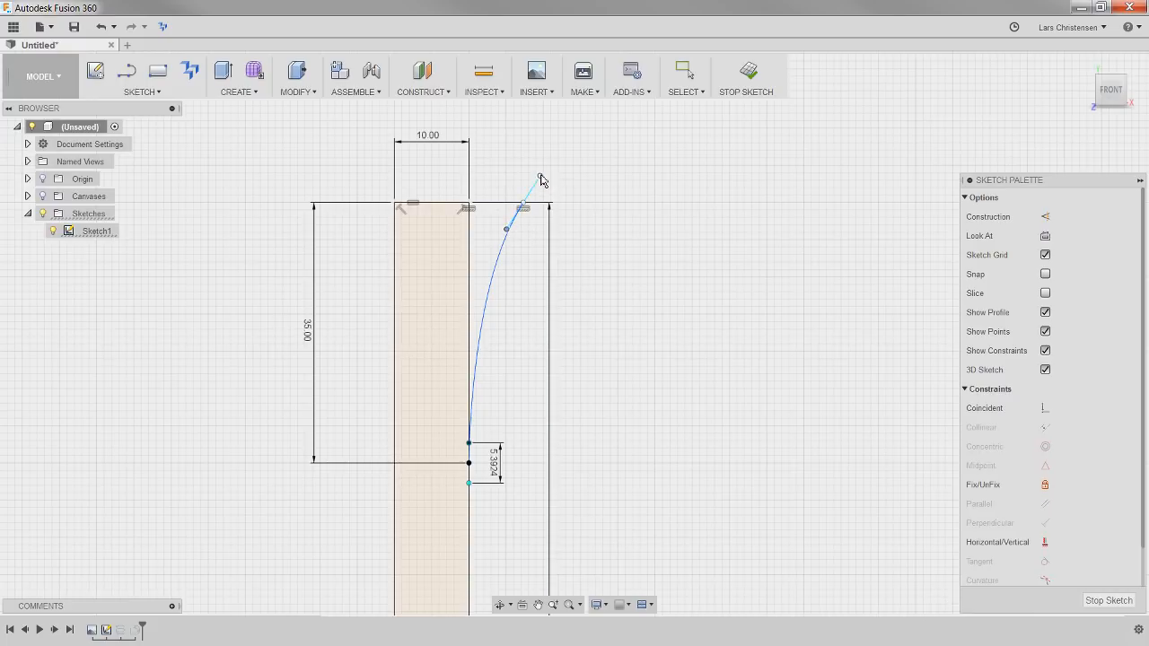
double_click(516, 186)
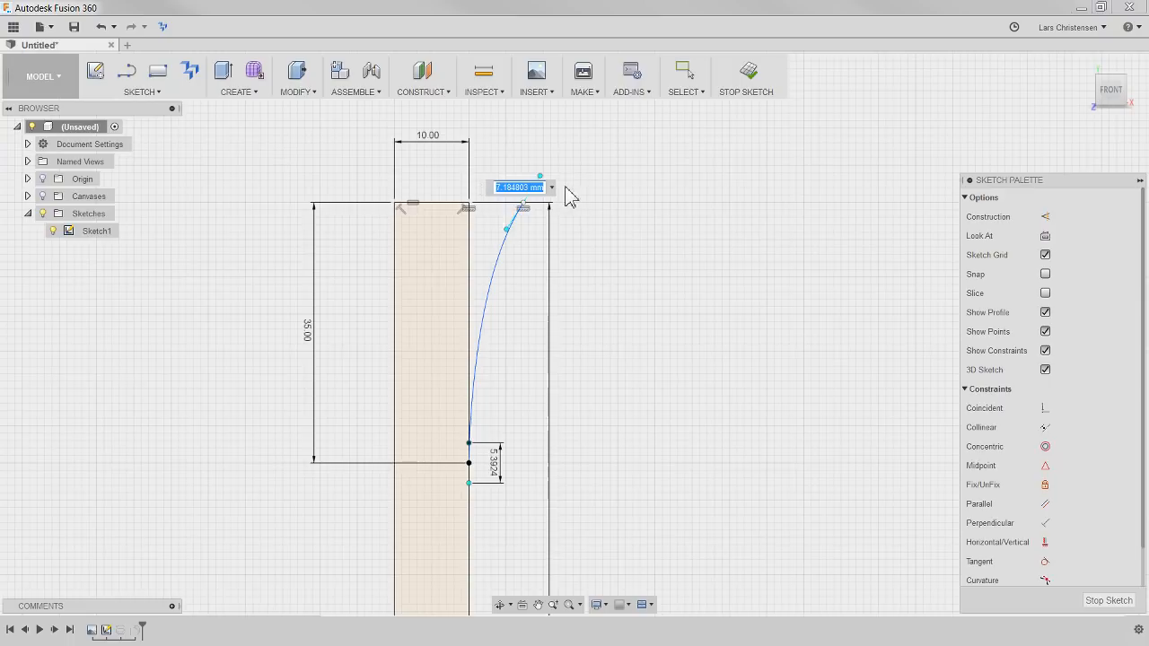
key(Return)
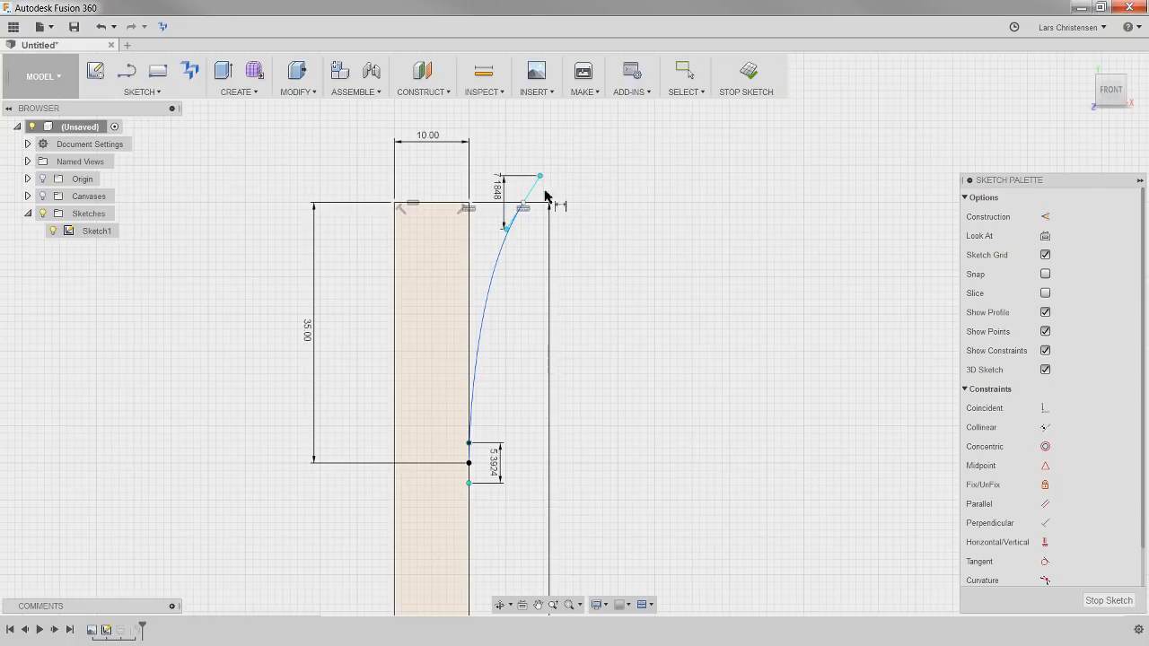
click(503, 187)
key(Delete)
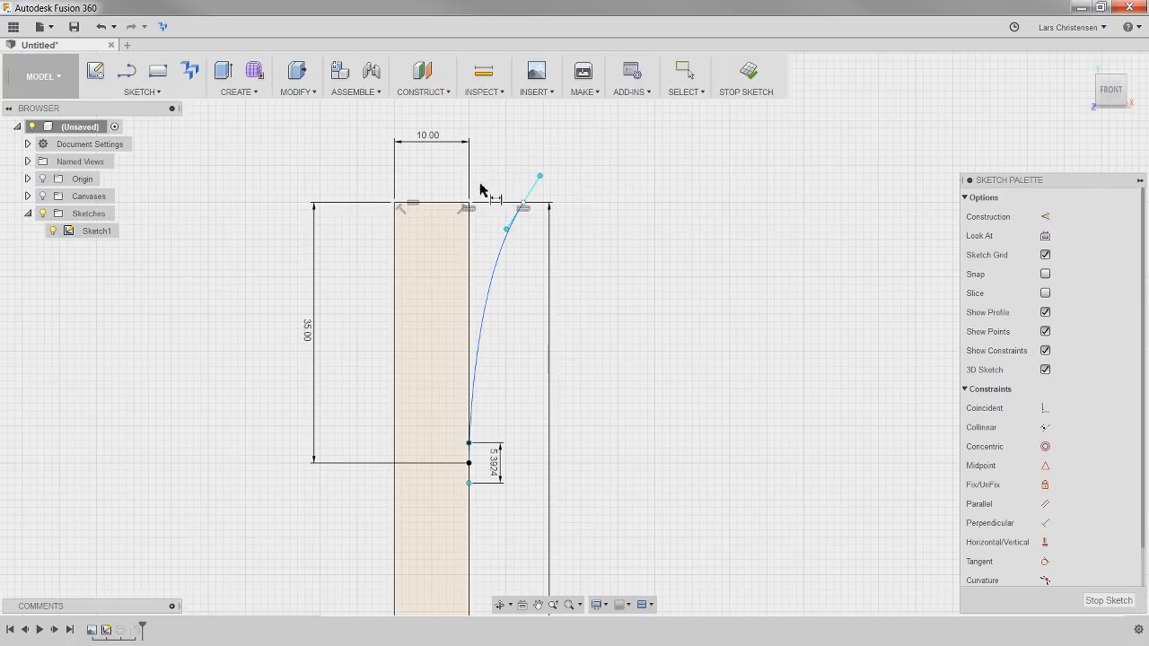
Add an aligned dimension between the two ends of the spline's upper tangent handle, accepting its current length
click(540, 177)
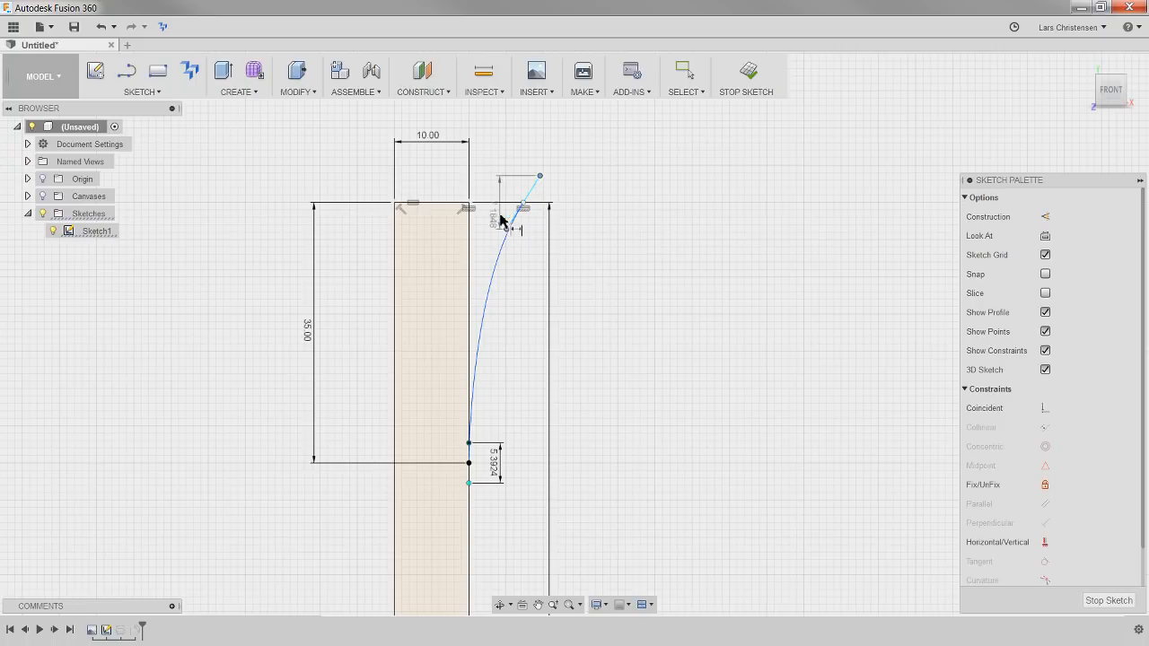
click(499, 175)
click(495, 168)
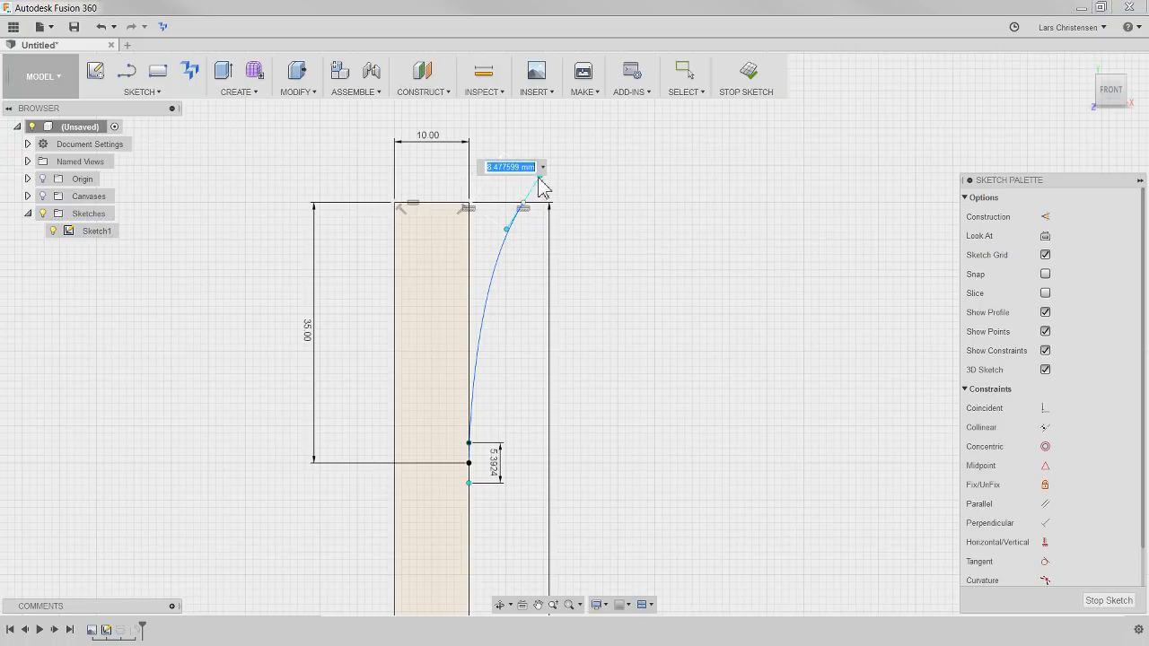
key(Return)
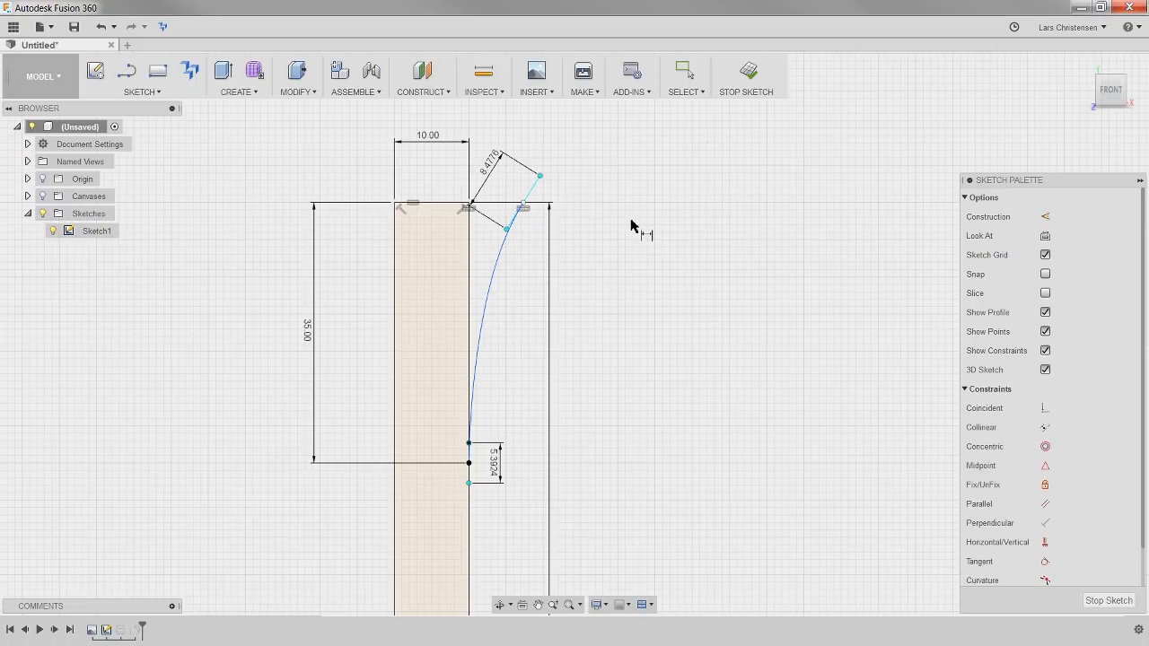
Add an angular dimension between the spline's upper tangent handle and the profile's outer vertical edge, accepting its current value
click(514, 220)
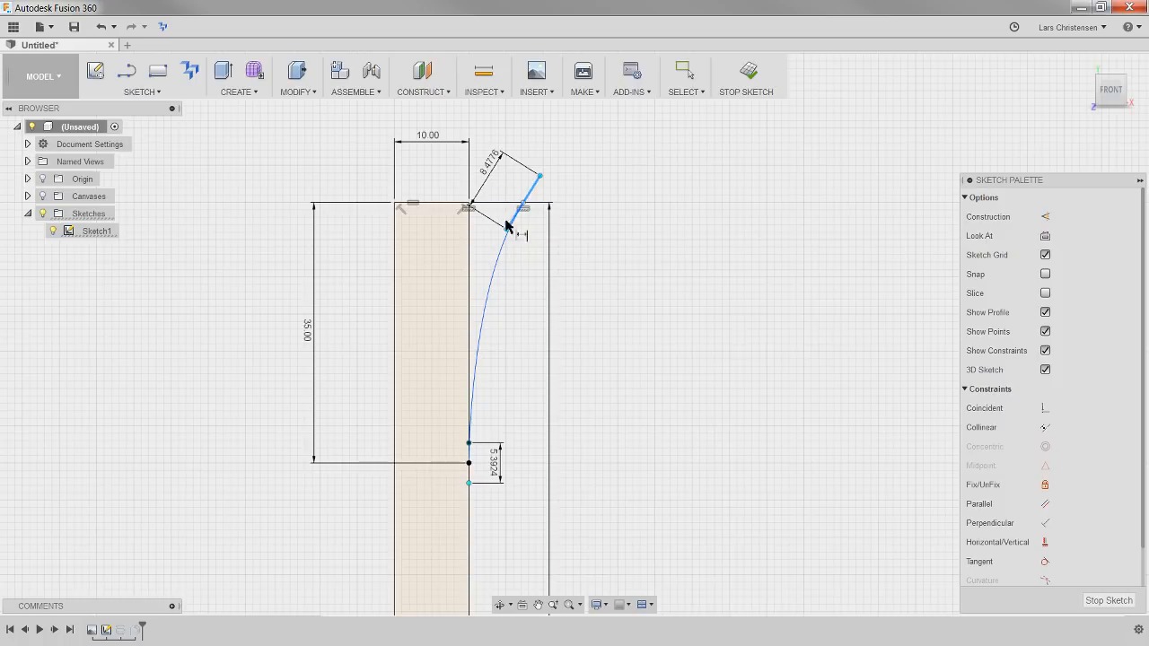
click(470, 256)
click(536, 128)
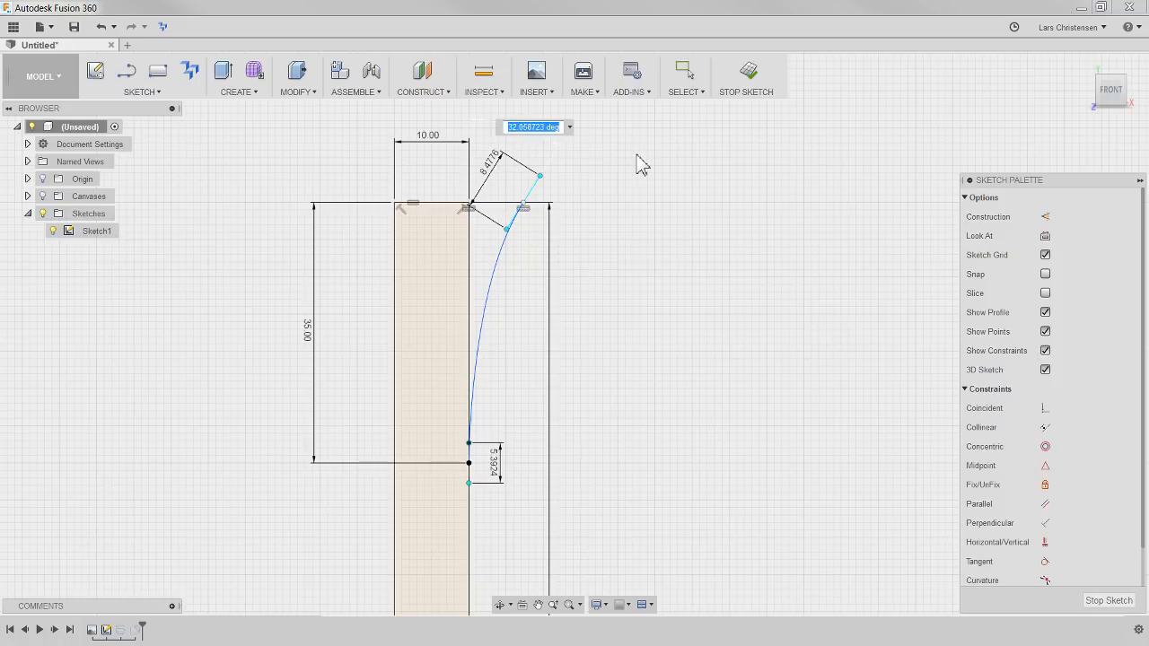
key(Return)
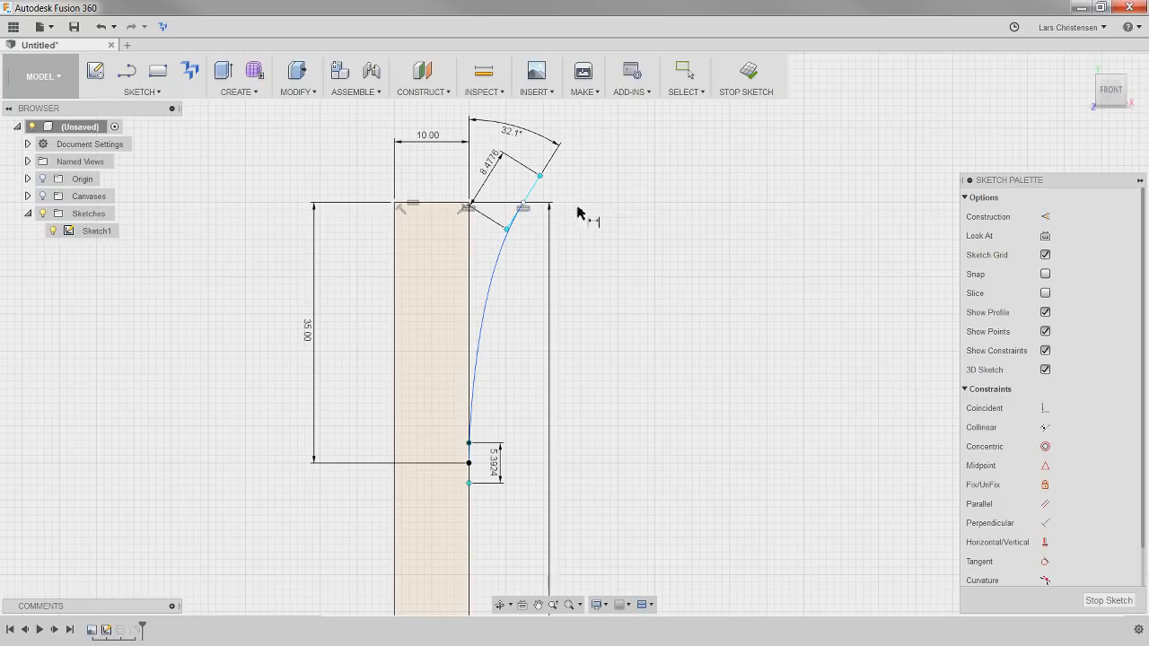
Dimension the horizontal distance from the profile's top outer corner to the spline's upper endpoint, accepting the current value
click(467, 205)
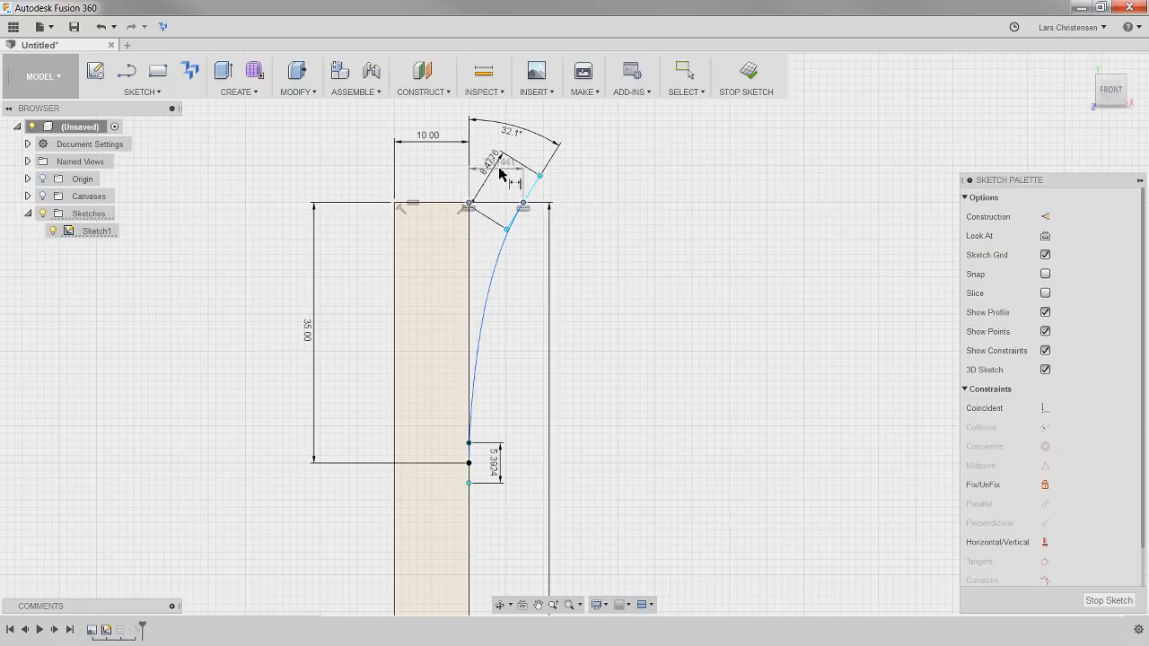
click(523, 205)
click(588, 269)
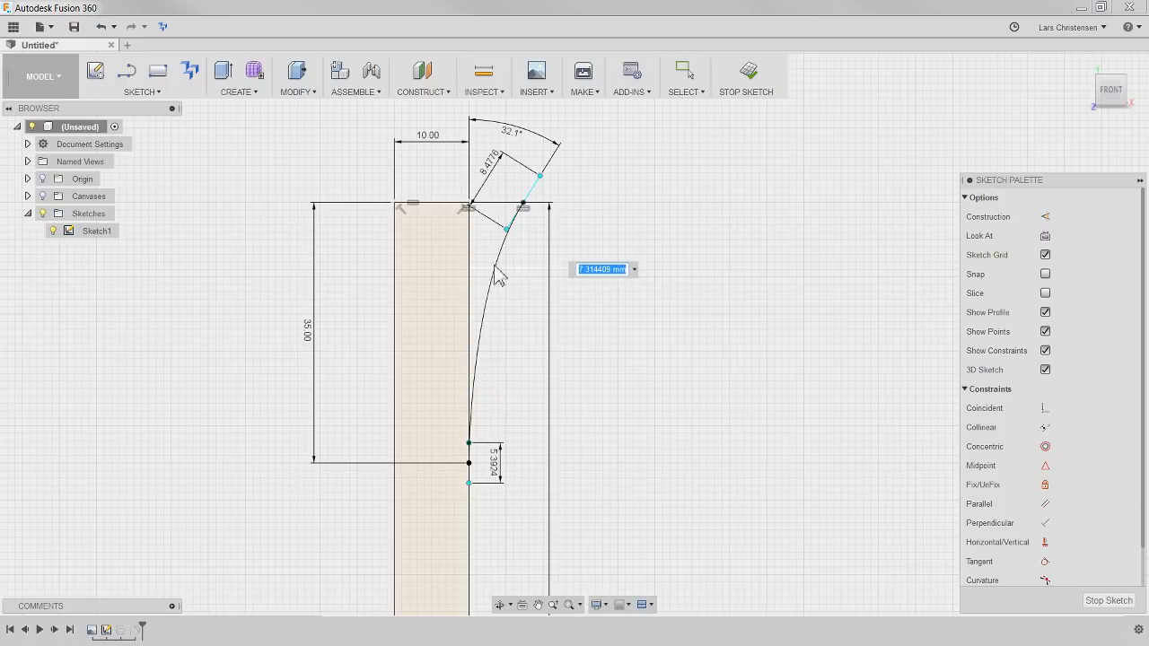
key(Return)
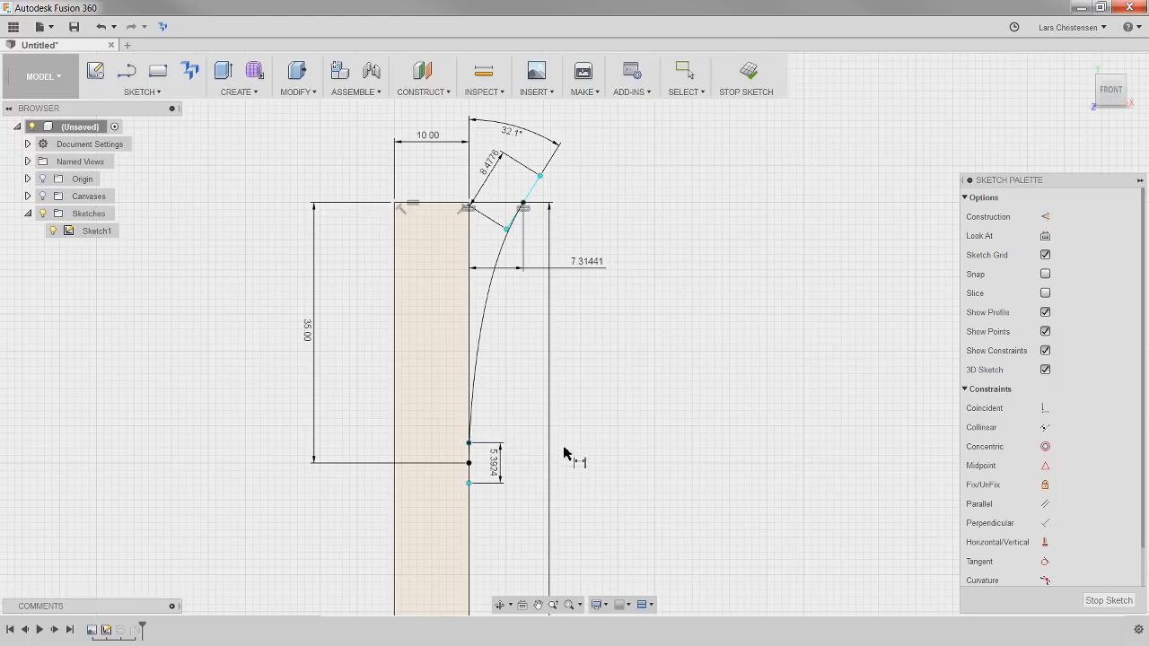
Undo the four spline dimensions: the horizontal offset, the handle angle, and both tangent handle lengths
key(Escape)
key(ctrl+z)
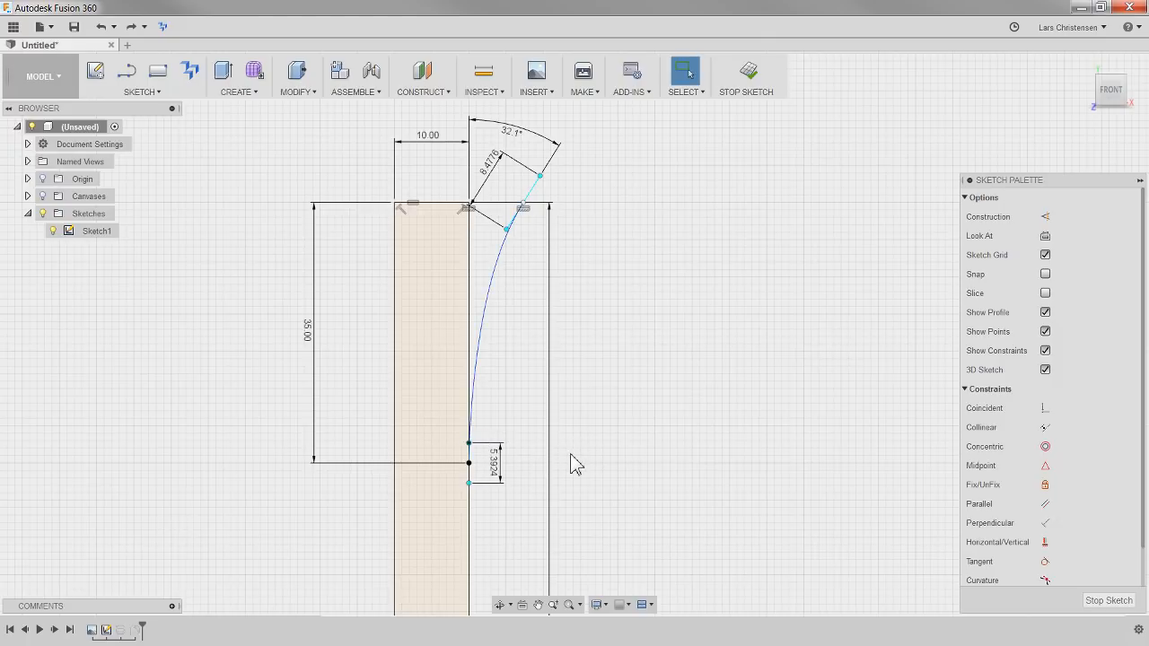
key(ctrl+z)
key(ctrl+z)
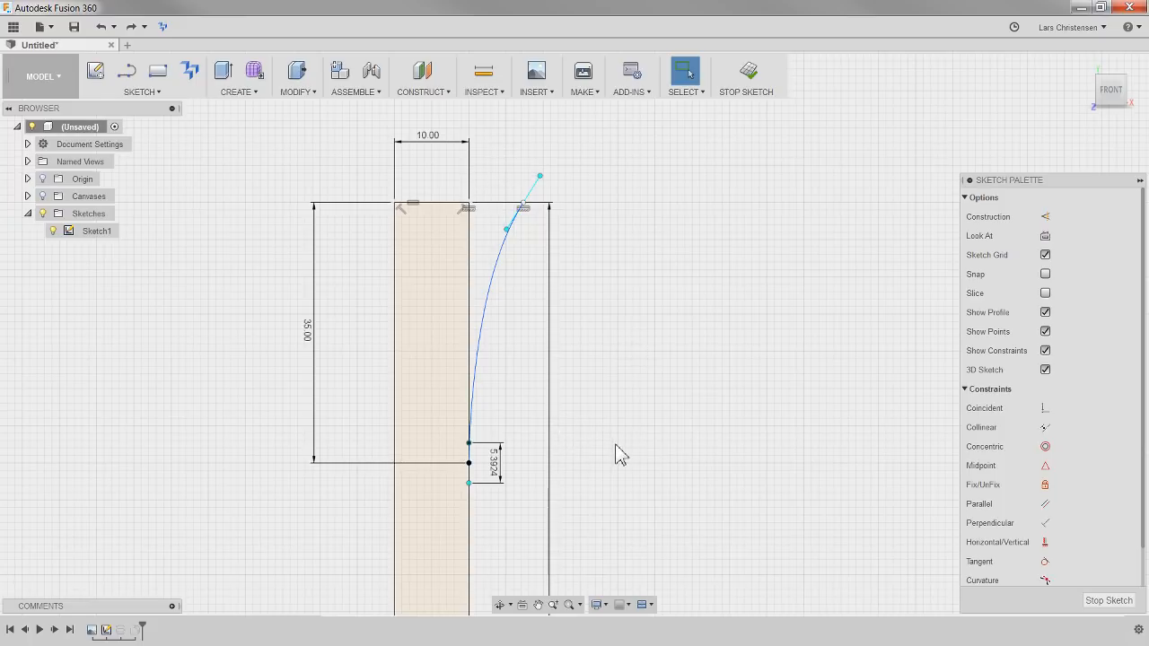
key(ctrl+z)
Lock the rim spline in place with a Fix/UnFix constraint and clear the selection
right_click(493, 302)
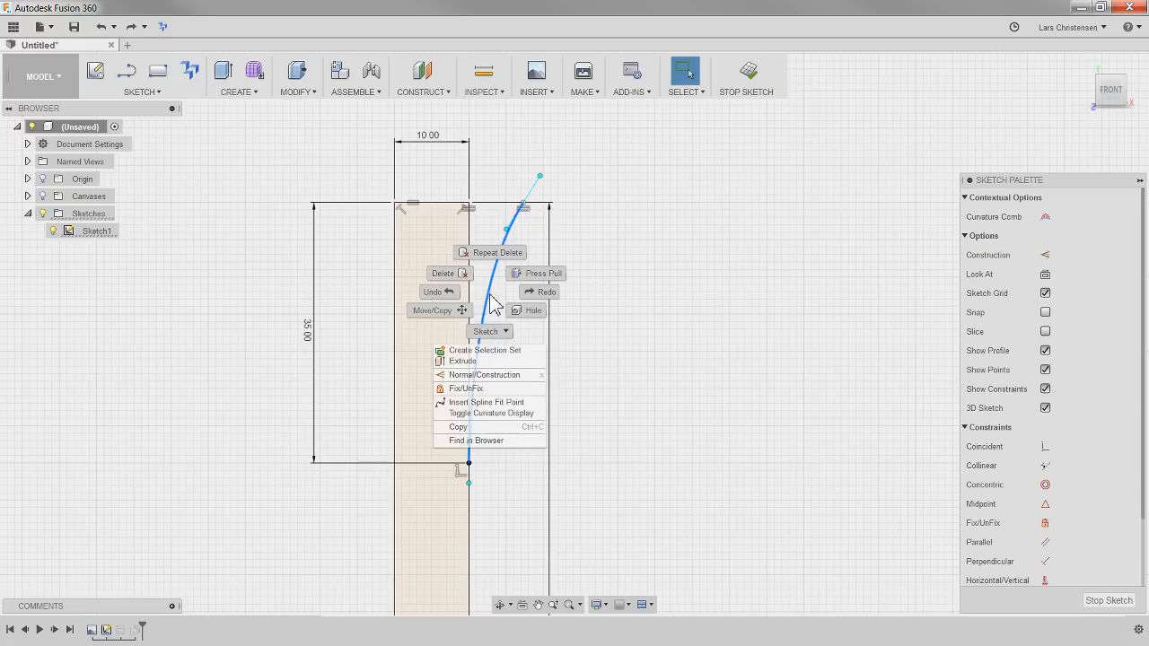
click(500, 395)
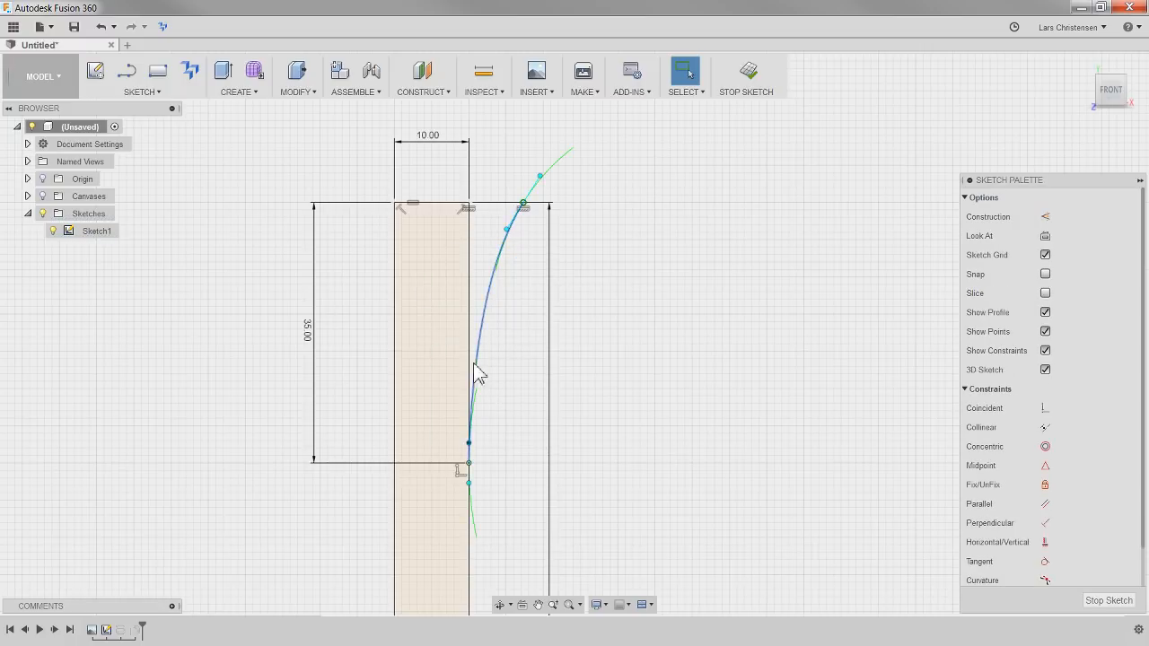
click(704, 381)
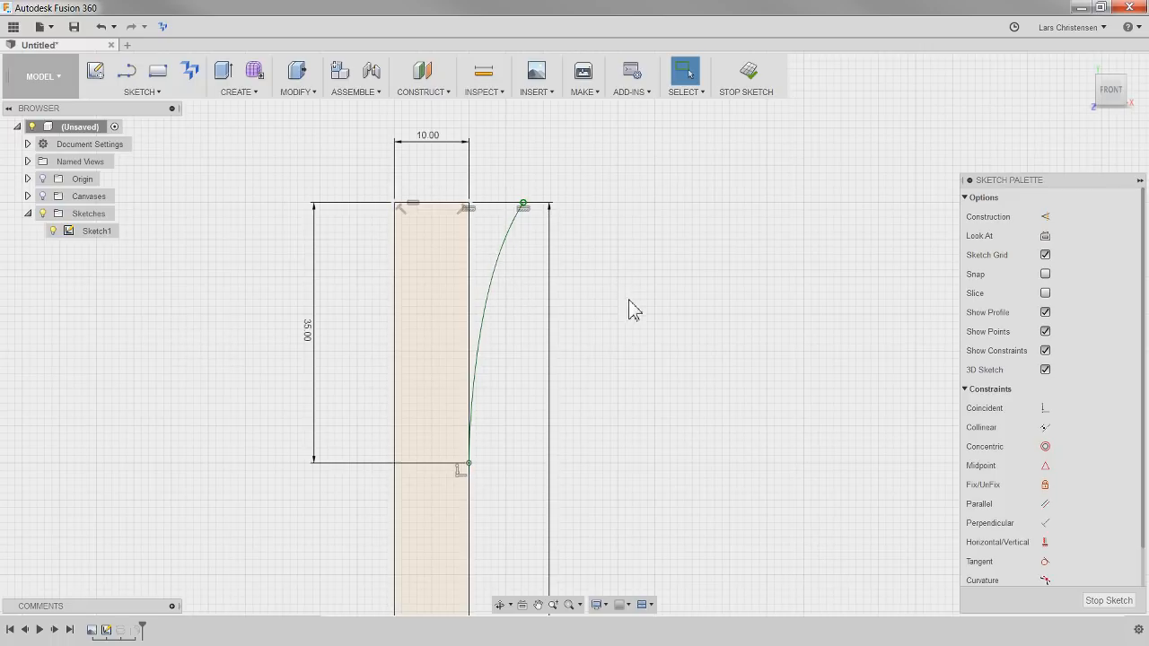
Offset the fixed spline toward the inside of the profile, with an offset position of -10 mm
key(o)
click(525, 283)
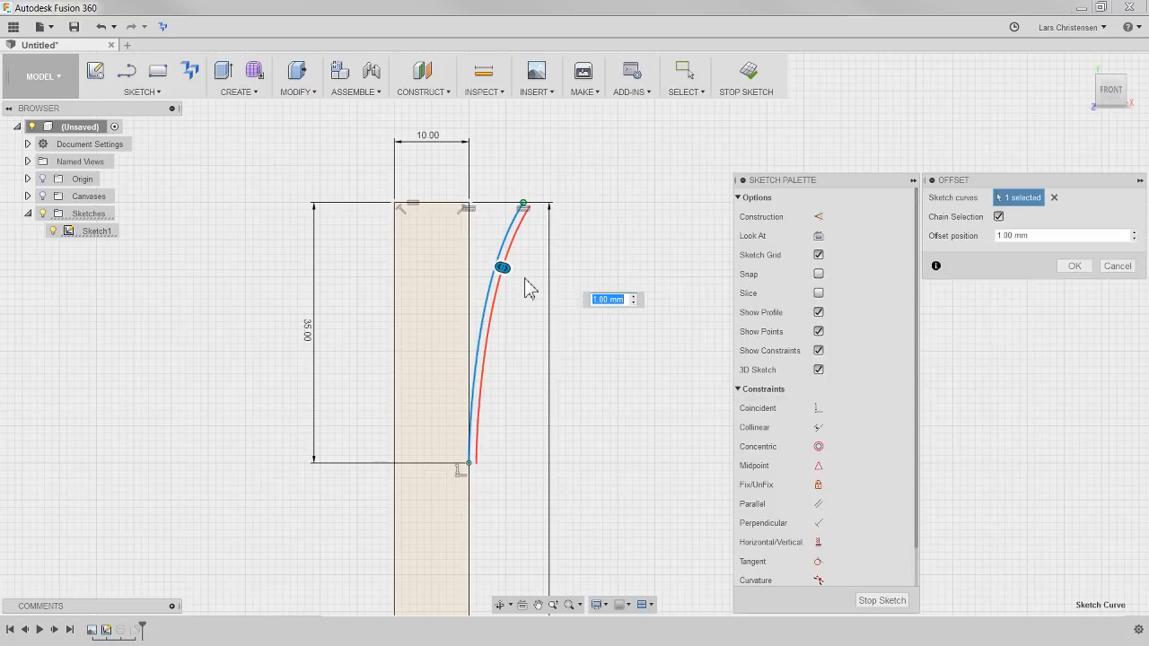
drag(502, 268, 444, 251)
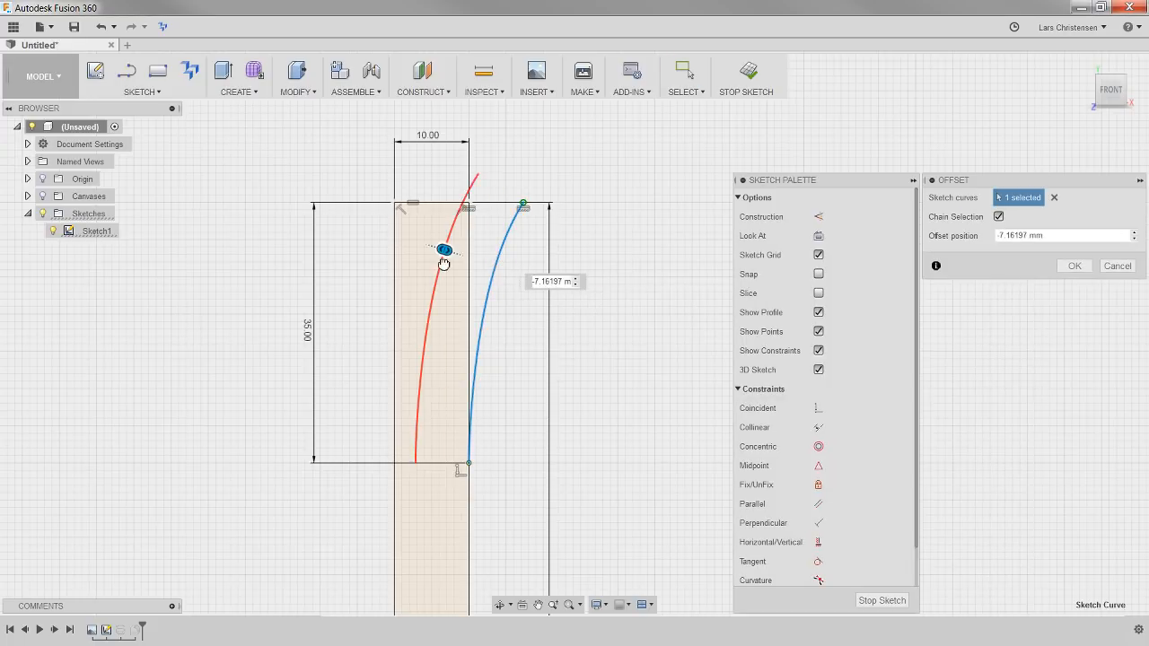
click(1083, 231)
text(-10)
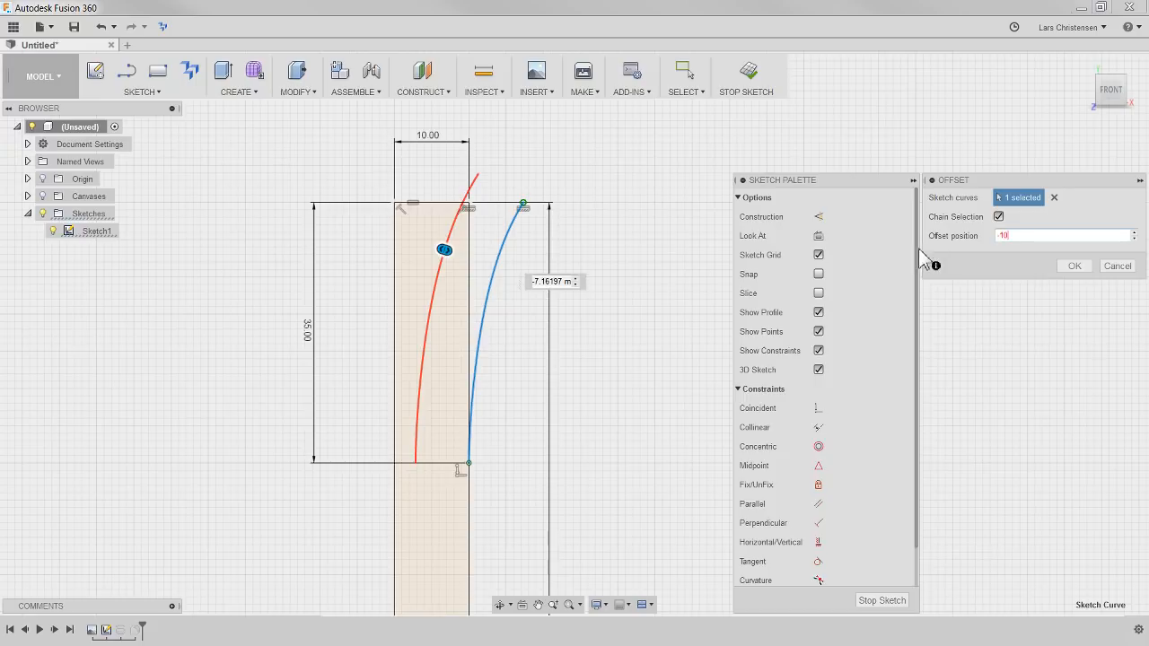
key(Return)
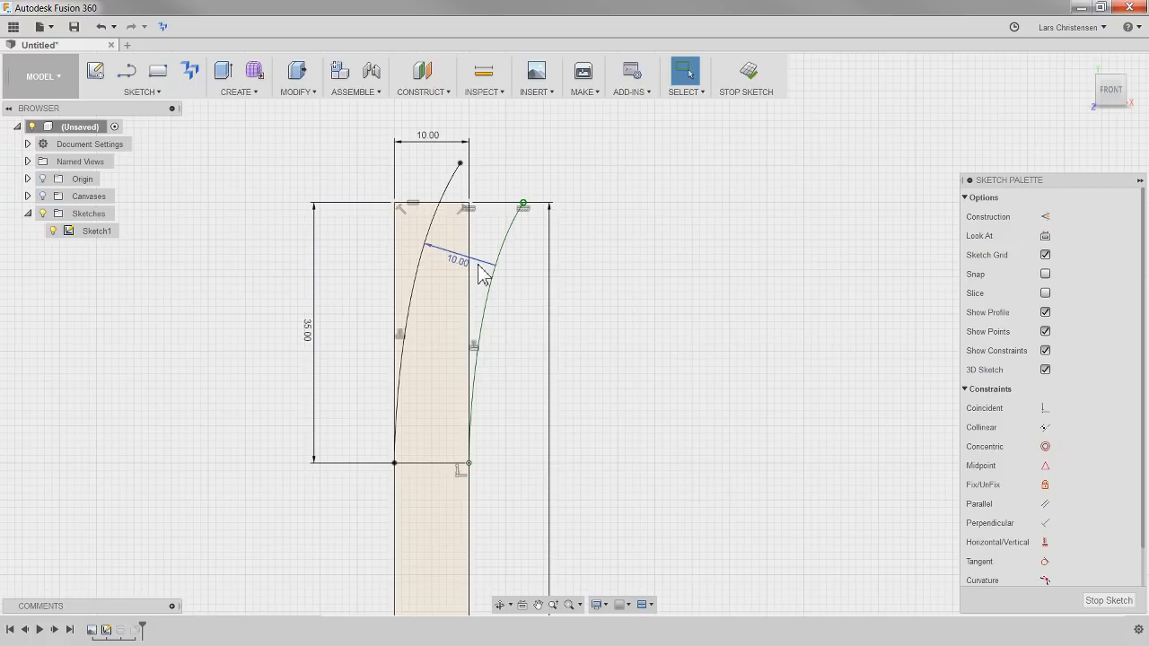
Draw a horizontal line from the outer spline's upper endpoint to the profile's top outer corner
scroll(482, 275, up, 2)
key(l)
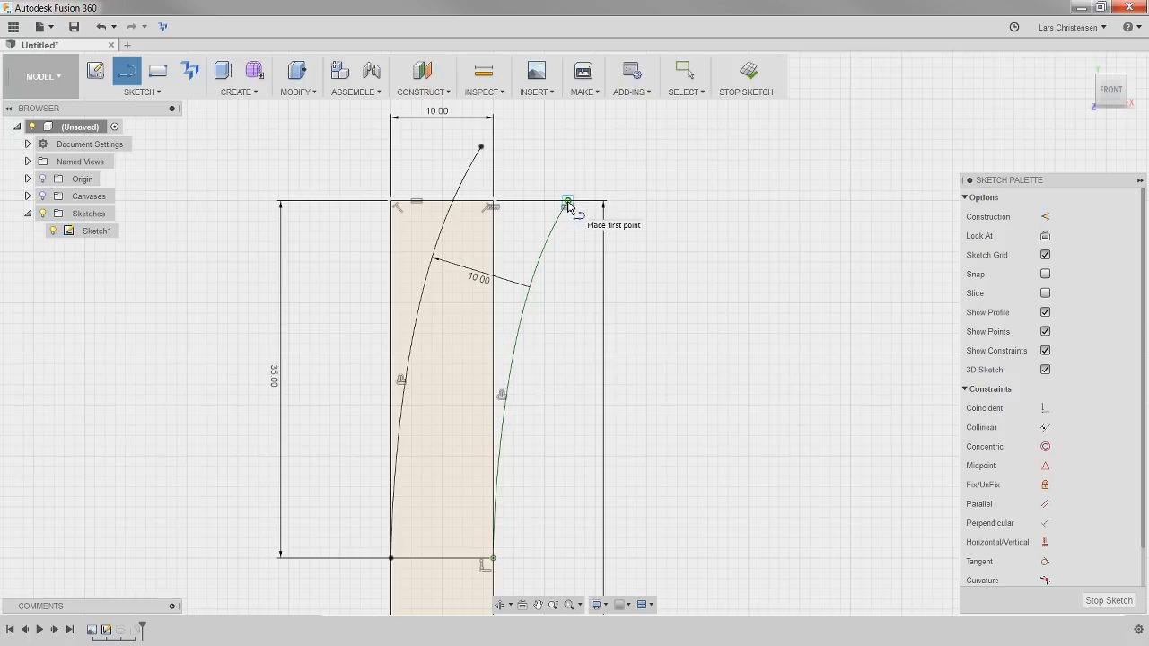
click(568, 202)
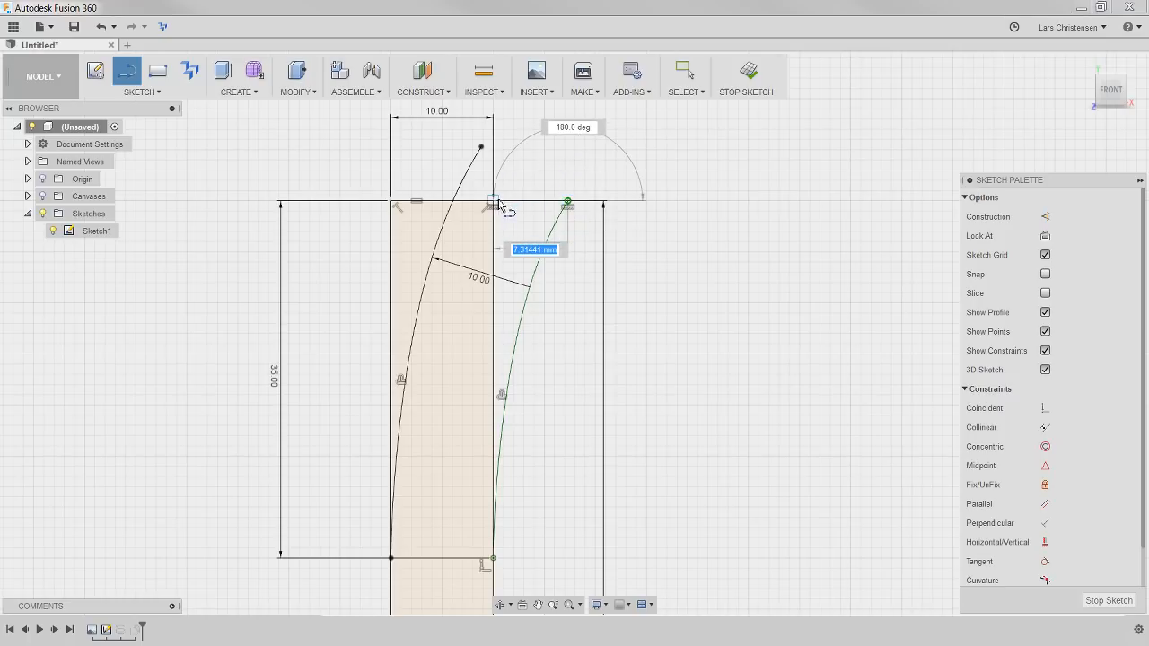
click(494, 201)
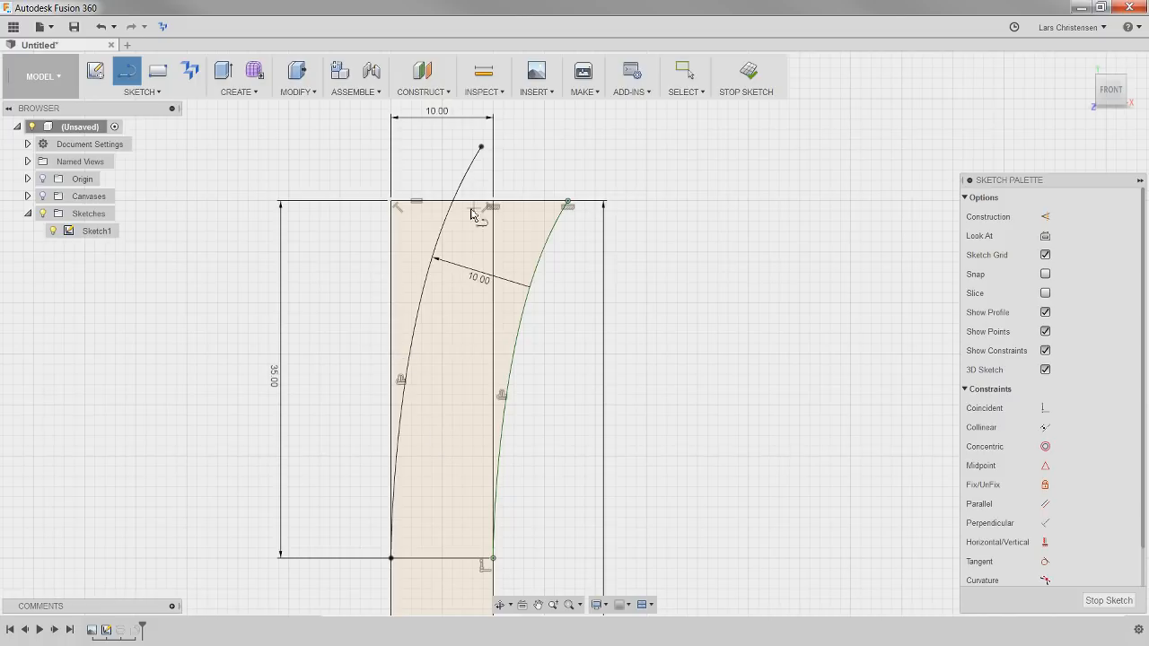
key(Escape)
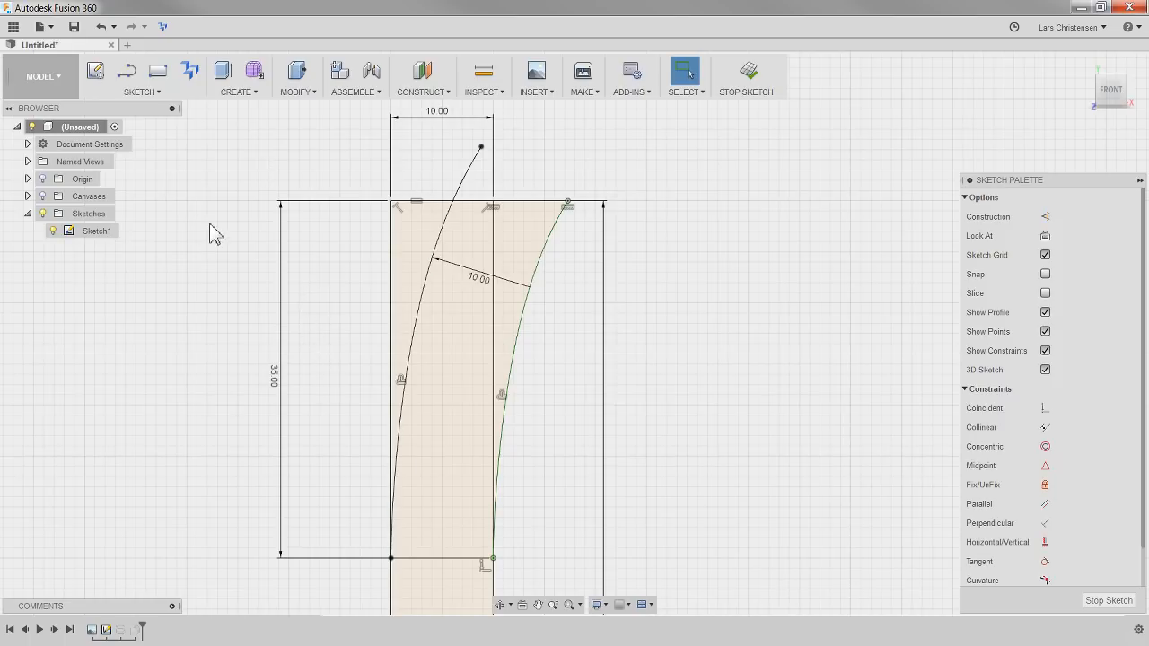
Trim the offset curve's overhang above the profile's top edge and fix the remaining curve in place
click(146, 93)
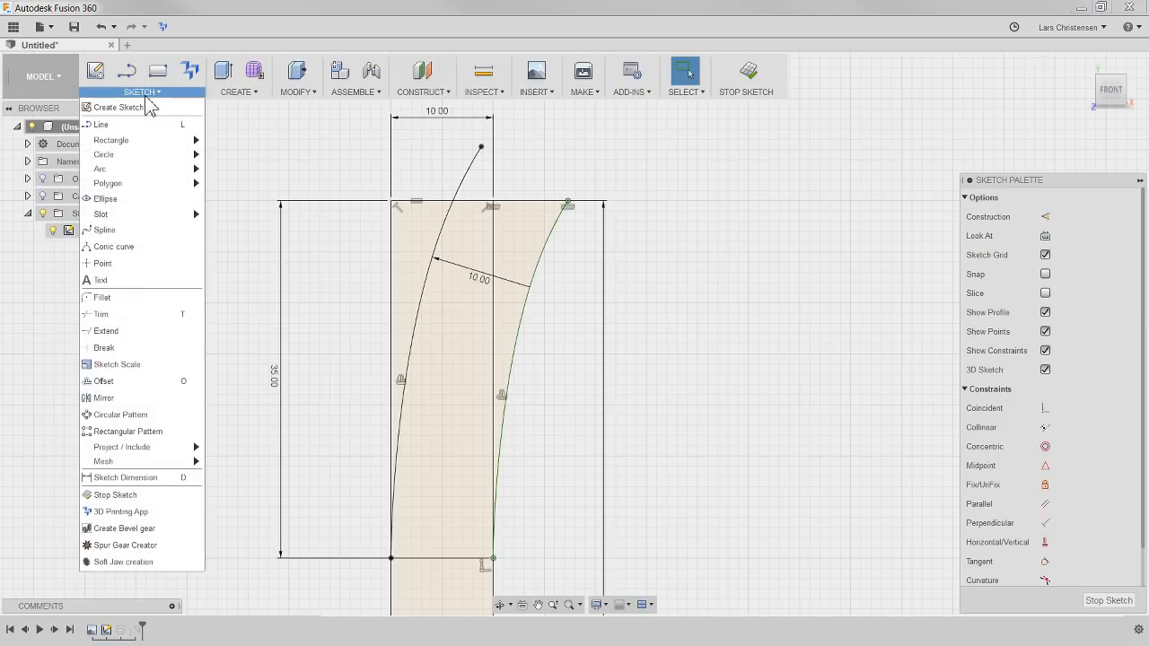
click(101, 320)
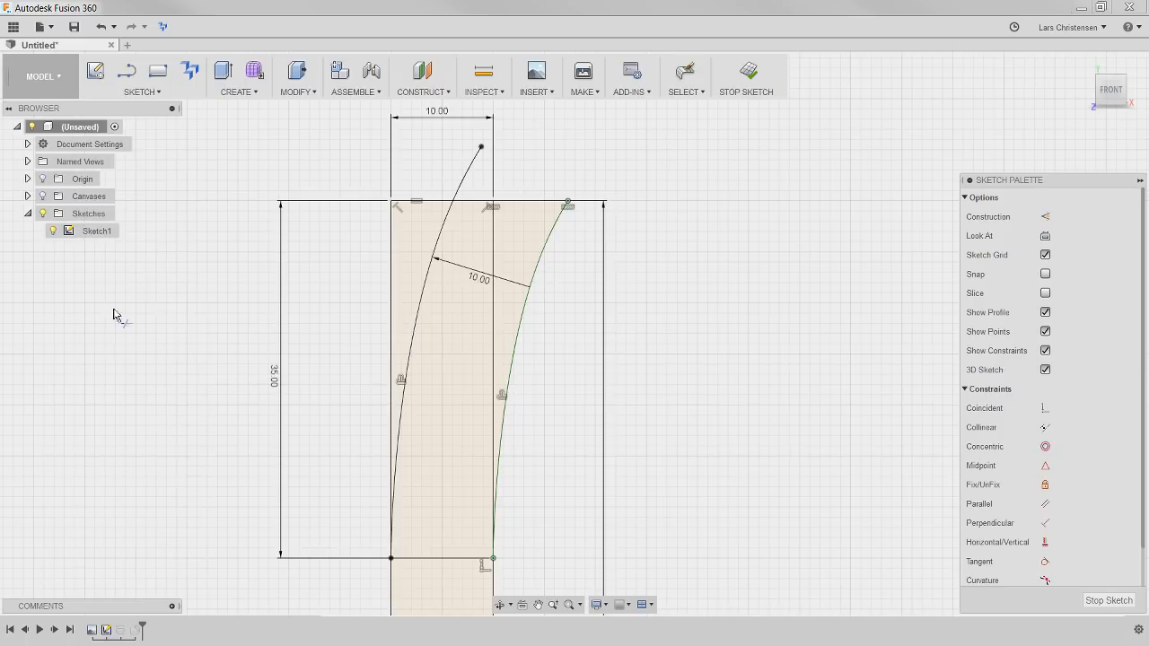
click(467, 182)
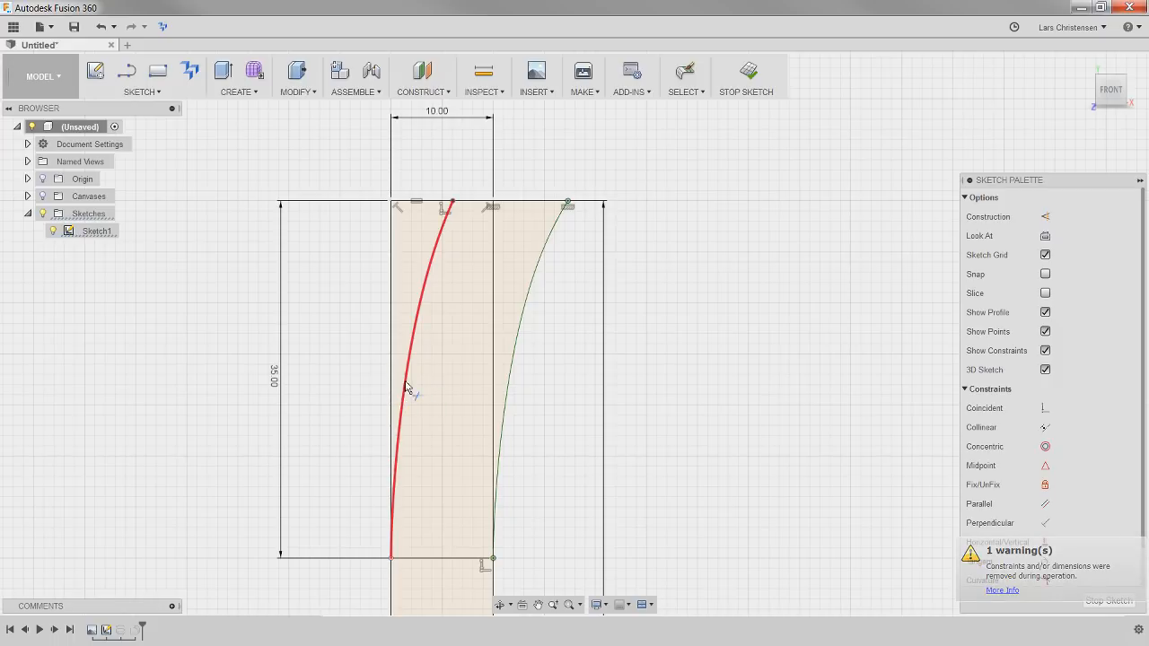
key(Escape)
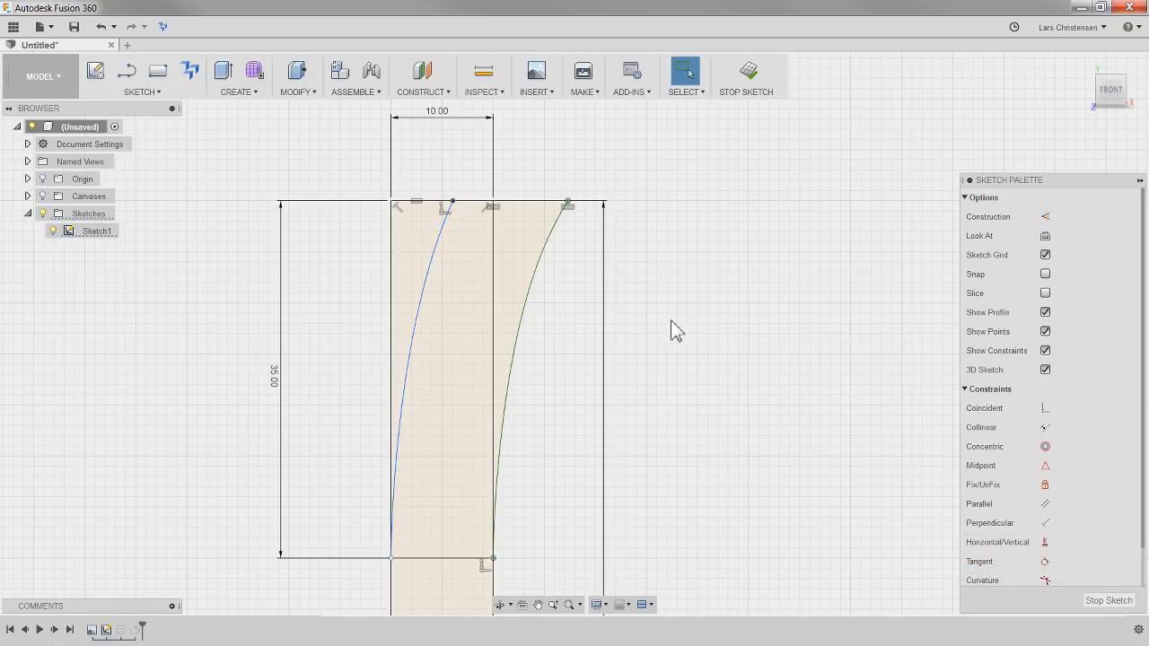
right_click(419, 305)
click(397, 399)
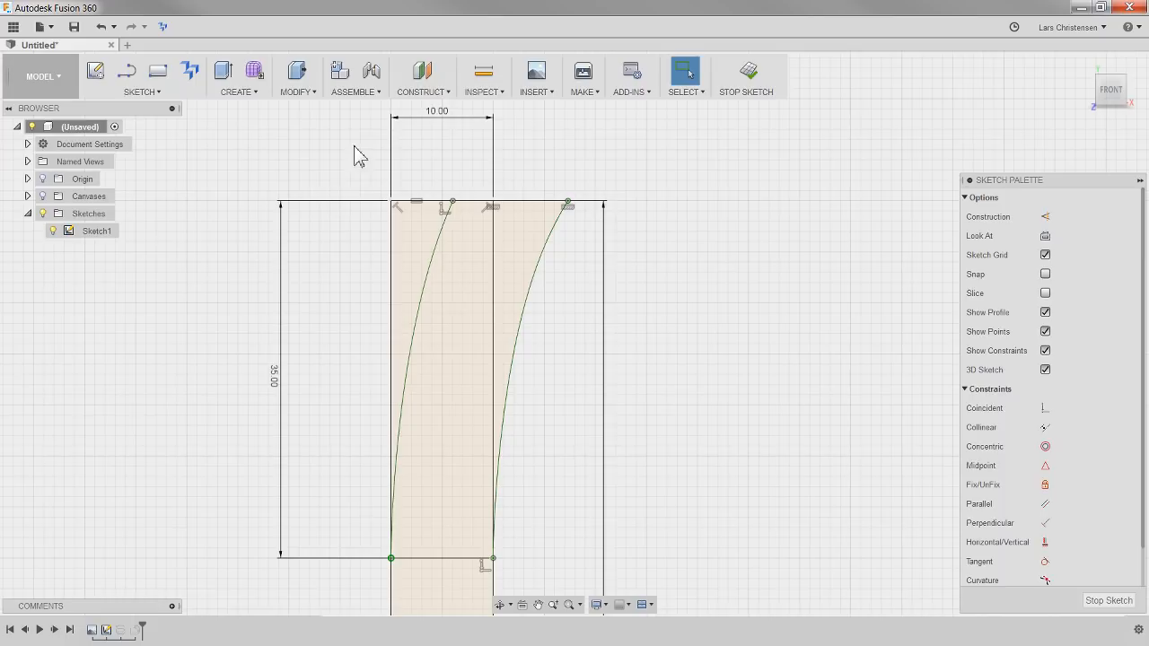
Break the profile's inner vertical edge at the lower end of the offset curve
scroll(359, 152, down, 1)
click(144, 92)
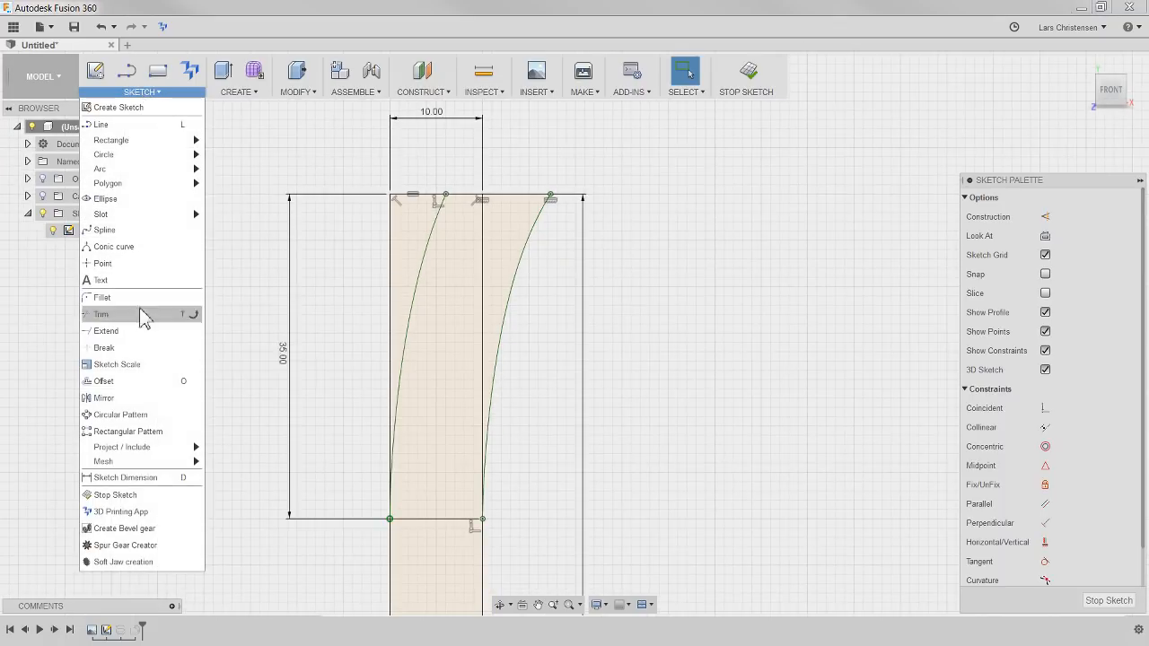
click(117, 354)
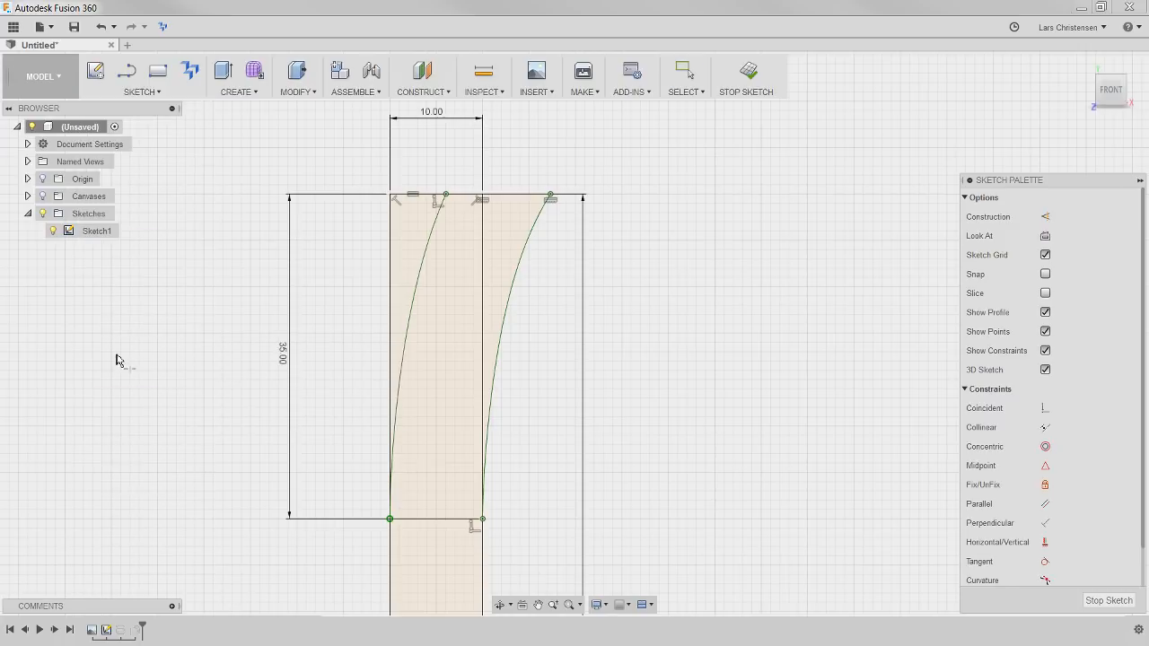
click(389, 308)
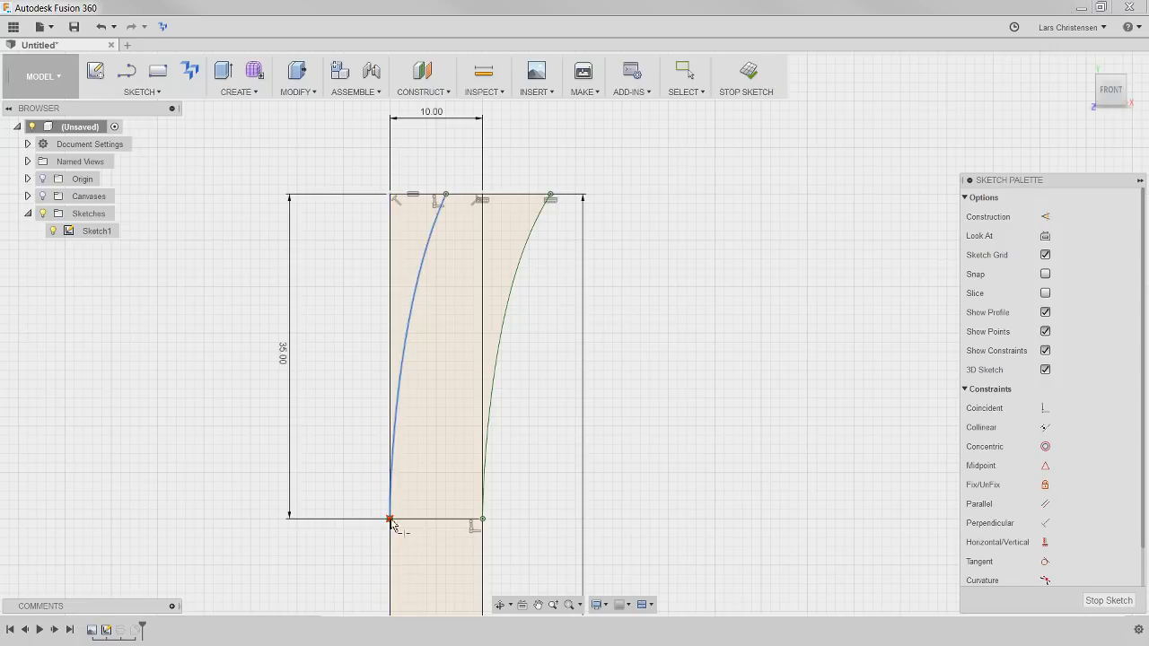
click(393, 276)
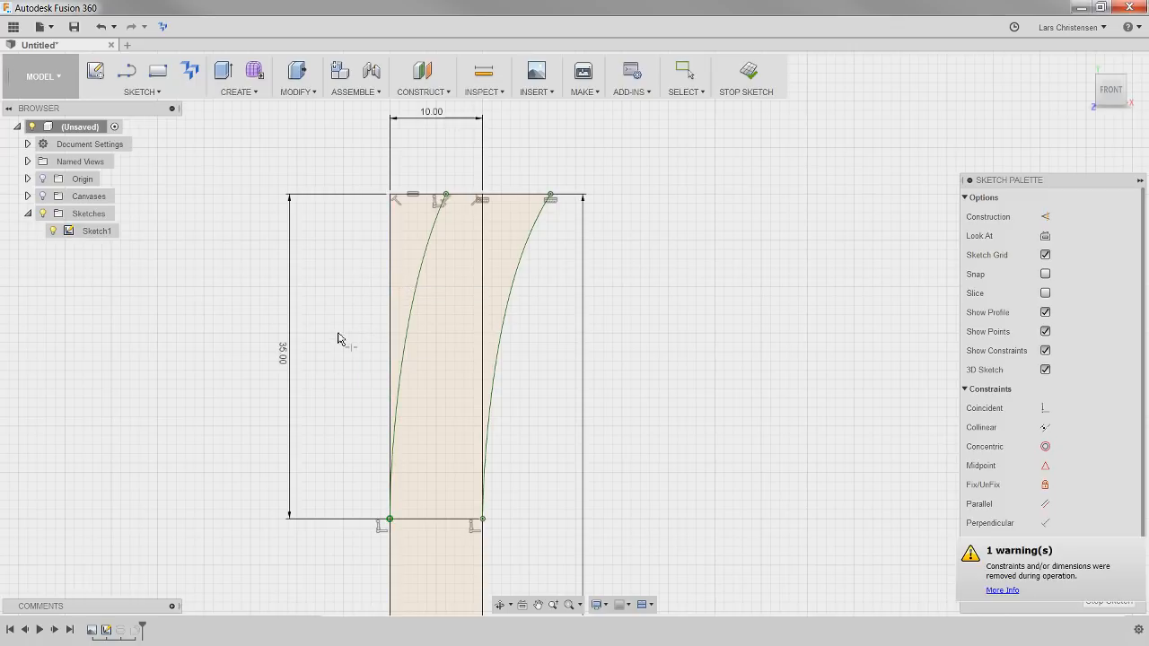
key(Escape)
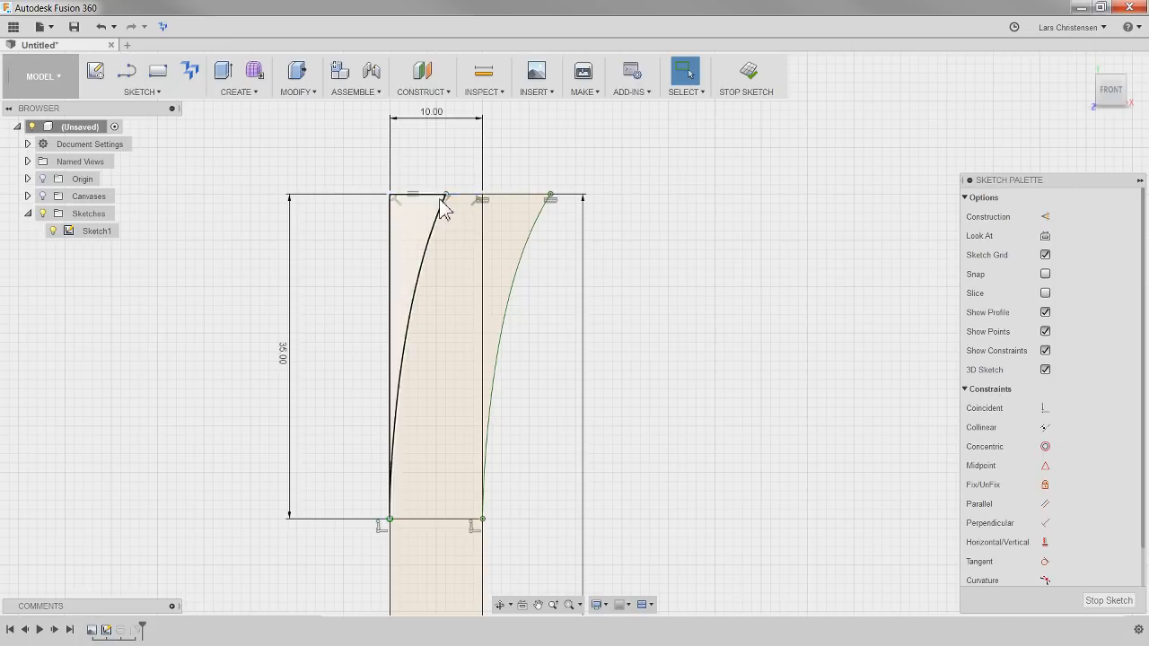
Break the profile's top edge where it meets the upper end of the offset curve
click(142, 91)
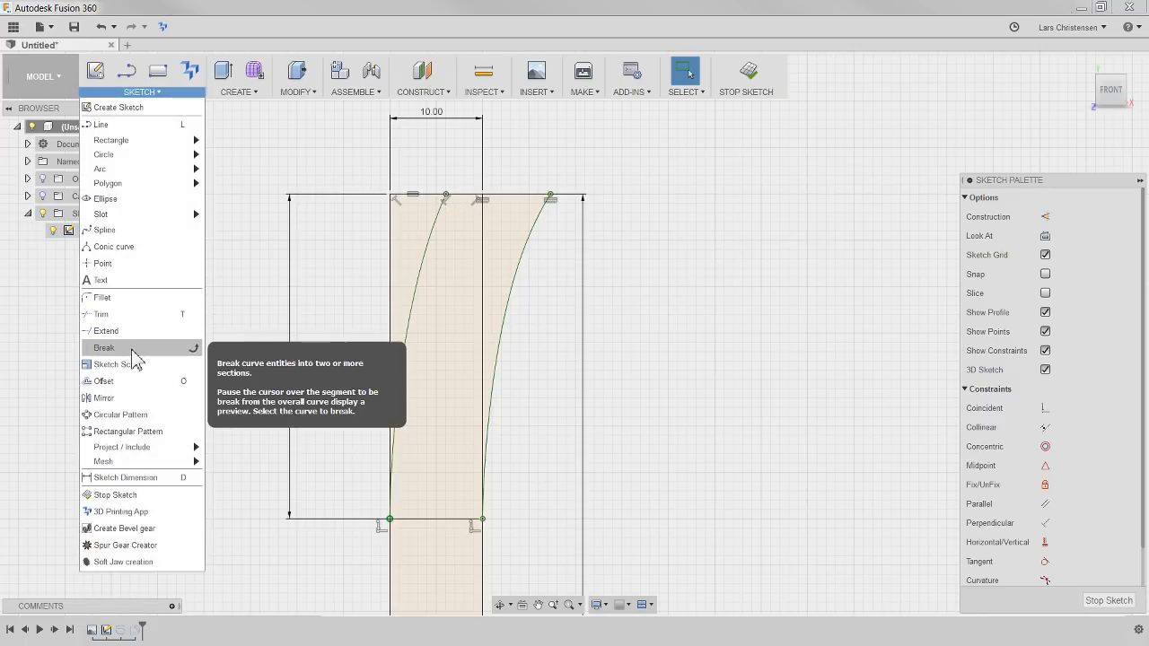
click(132, 349)
click(422, 195)
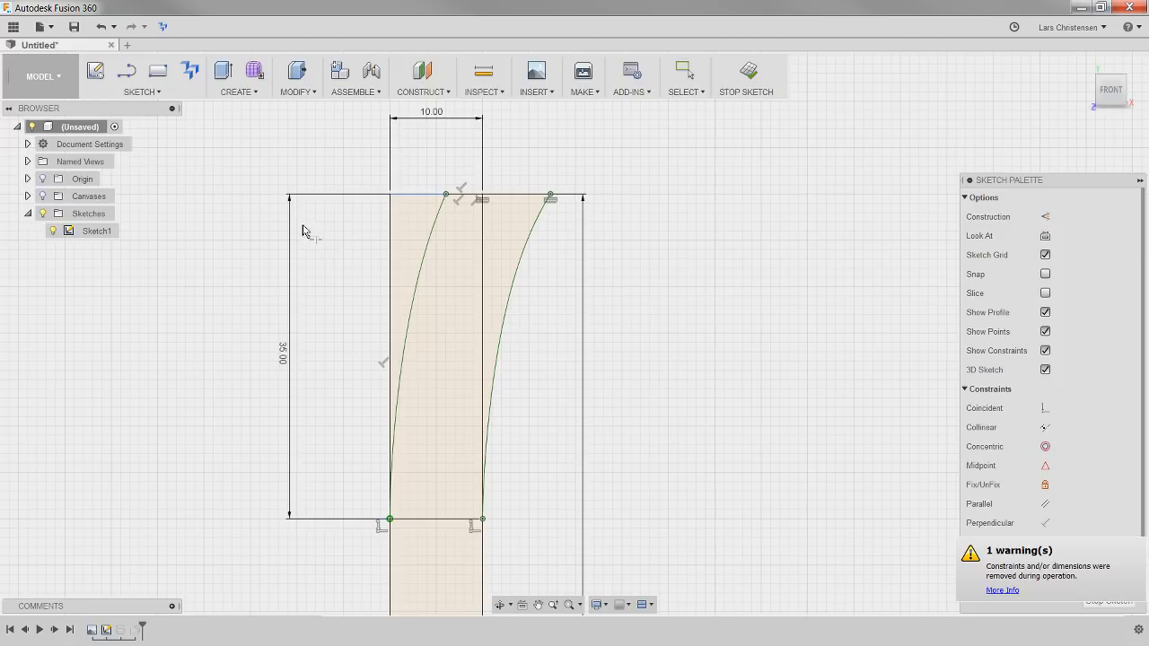
key(Escape)
Convert the leftover inner vertical and top edge segments to construction lines and move the 35 mm dimension to the profile's outer side
click(390, 235)
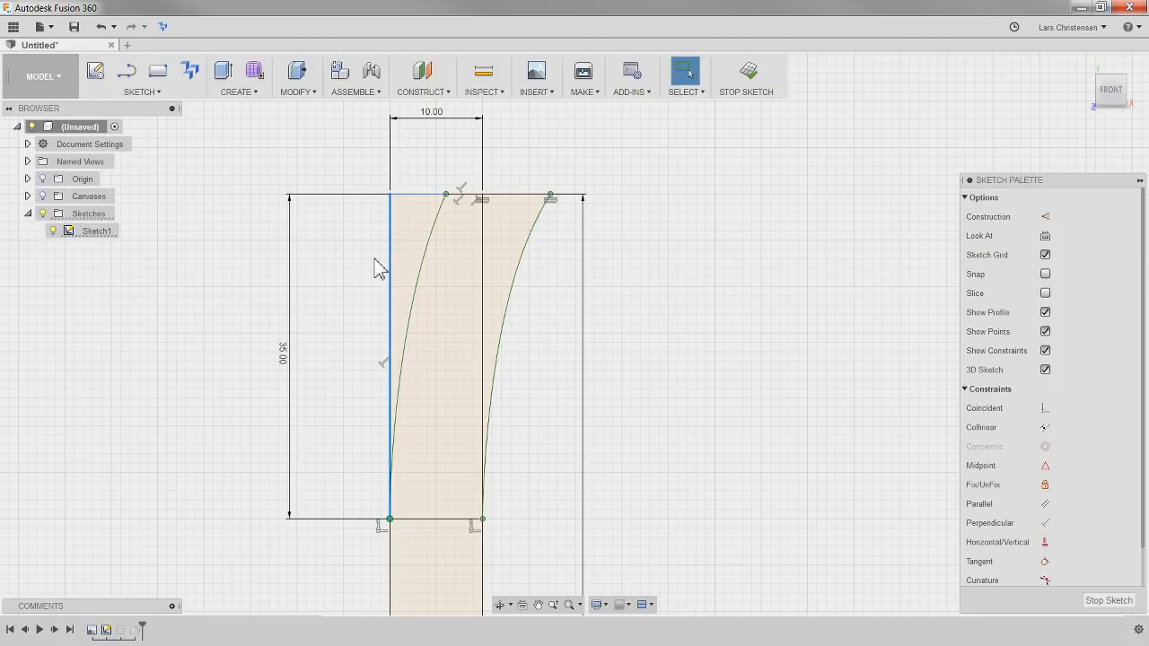
key(x)
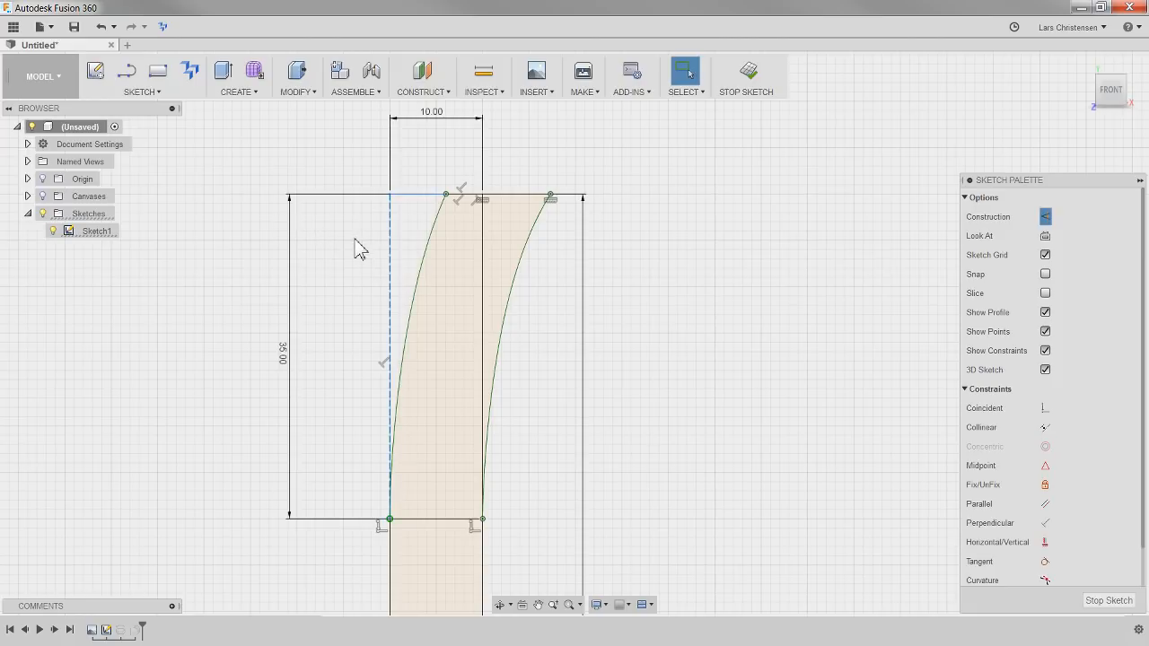
click(405, 197)
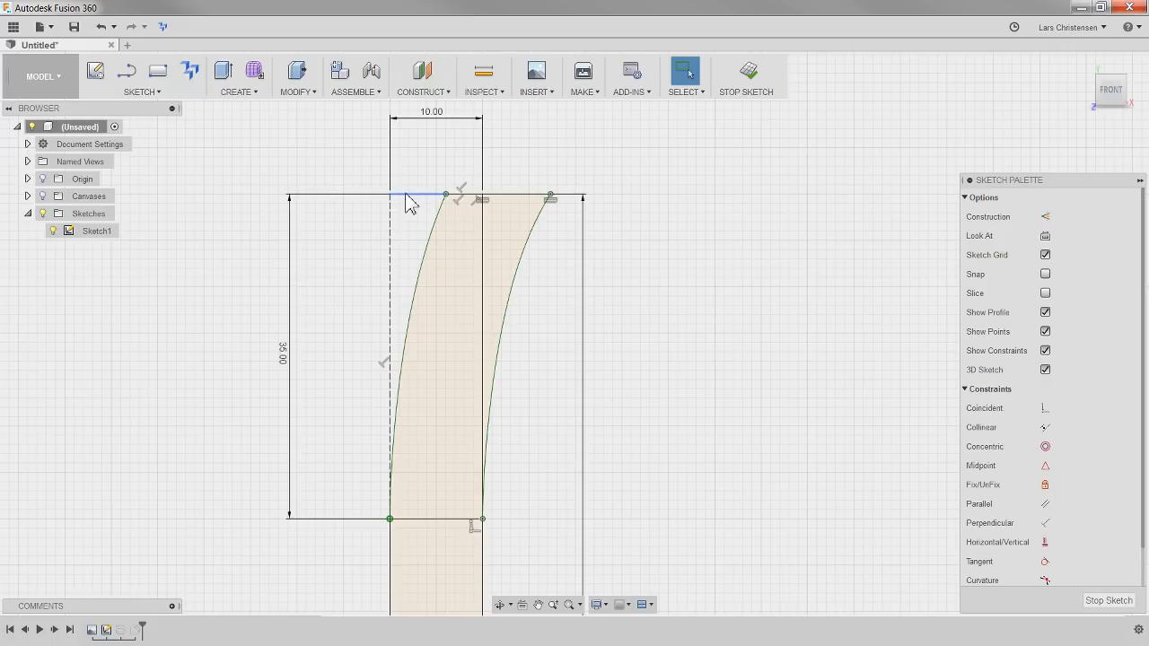
click(410, 195)
key(x)
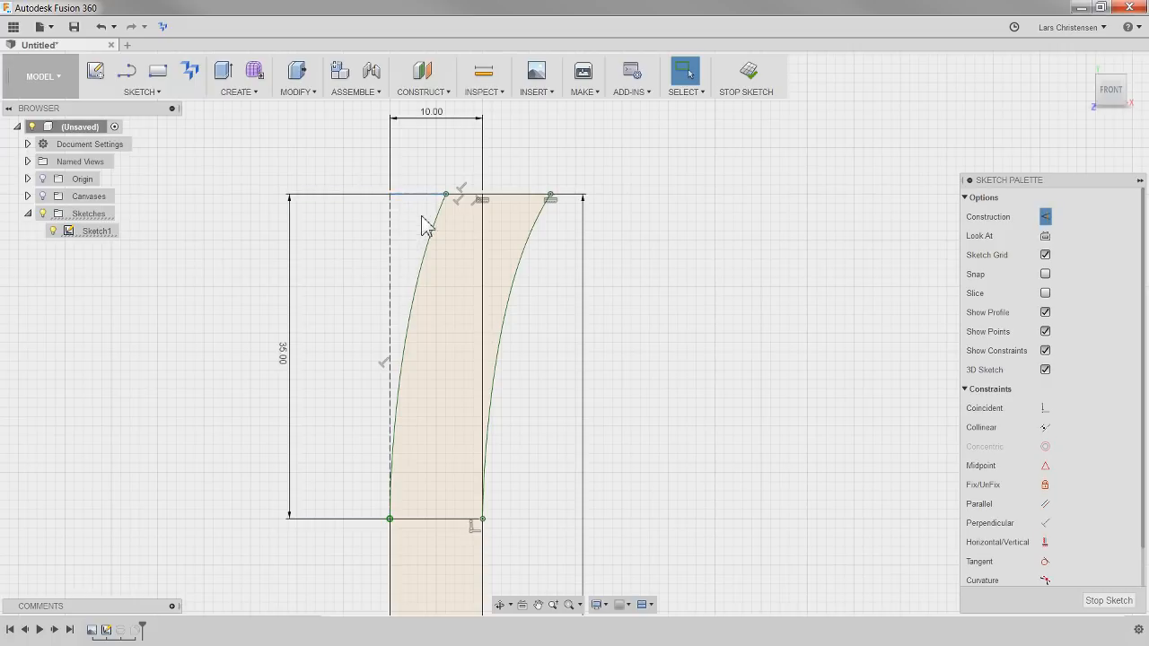
drag(290, 353, 675, 357)
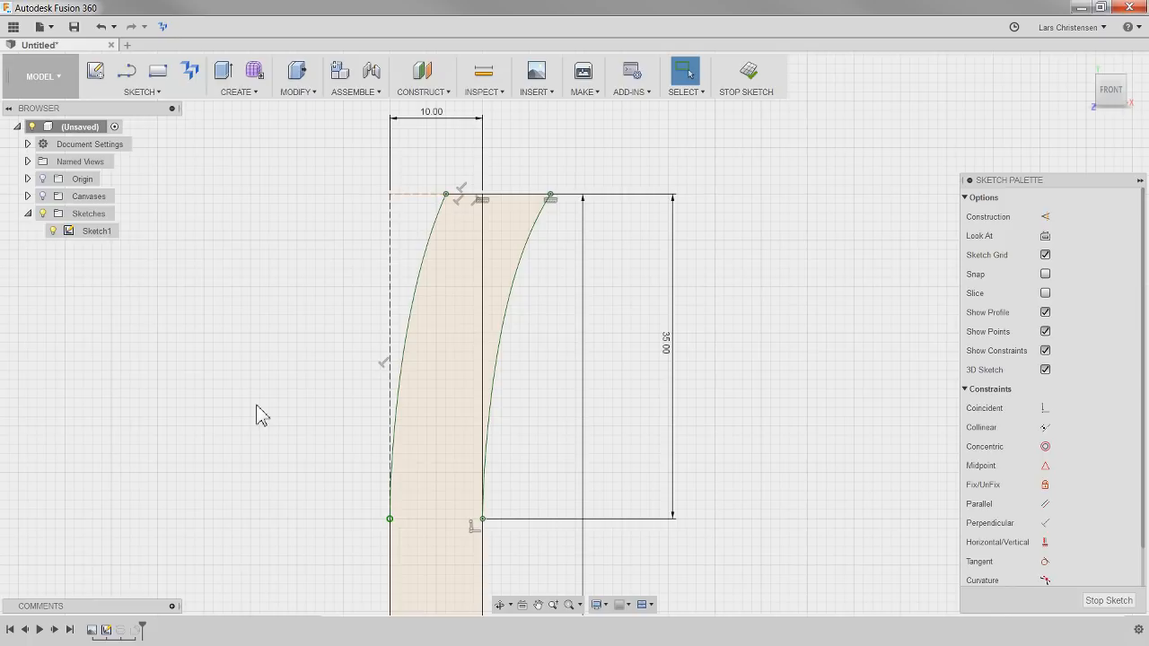
Pull the base's upper corner at the revolve axis up and outward, then constrain the short edge from the origin to vertical
scroll(503, 269, down, 6)
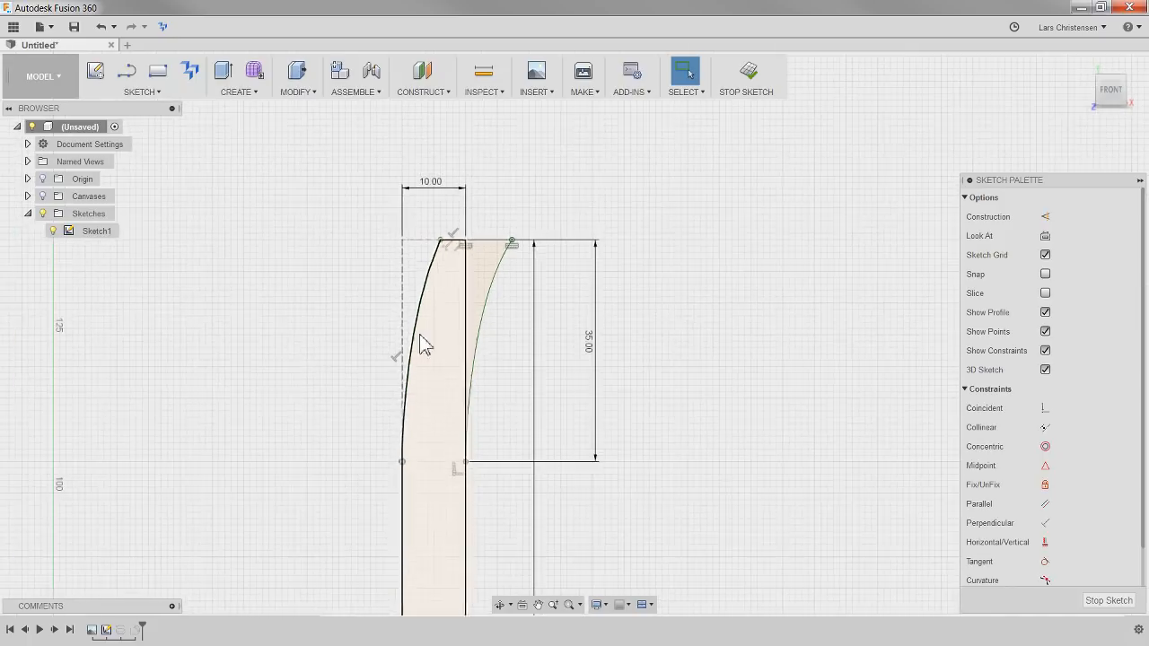
scroll(581, 268, down, 3)
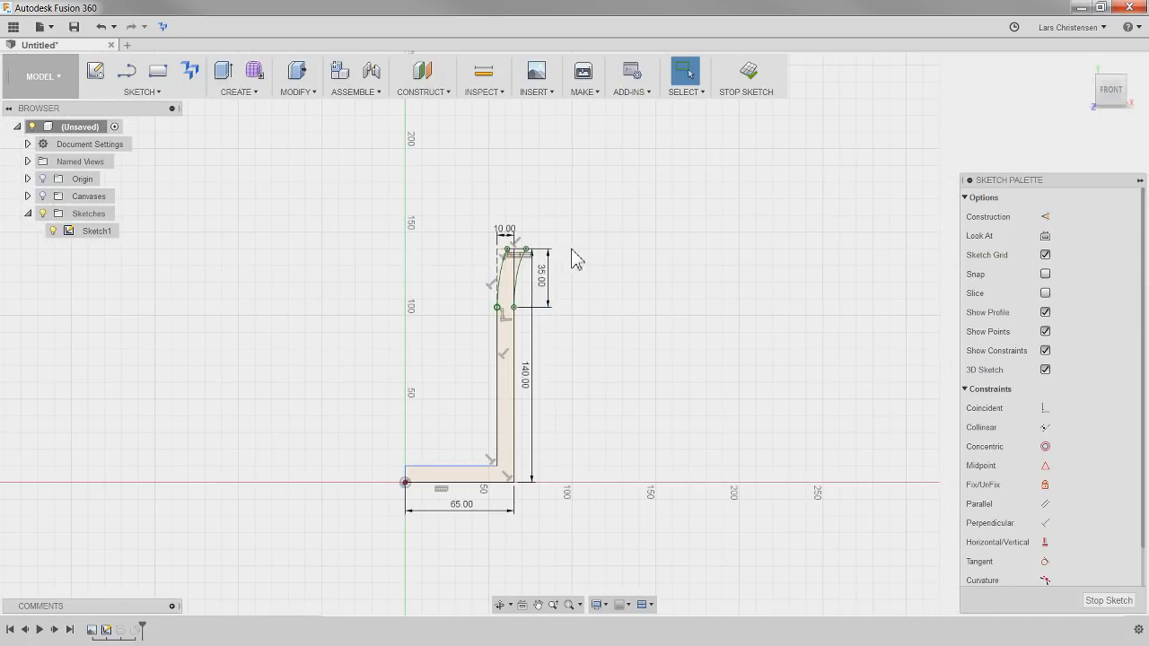
scroll(594, 267, up, 2)
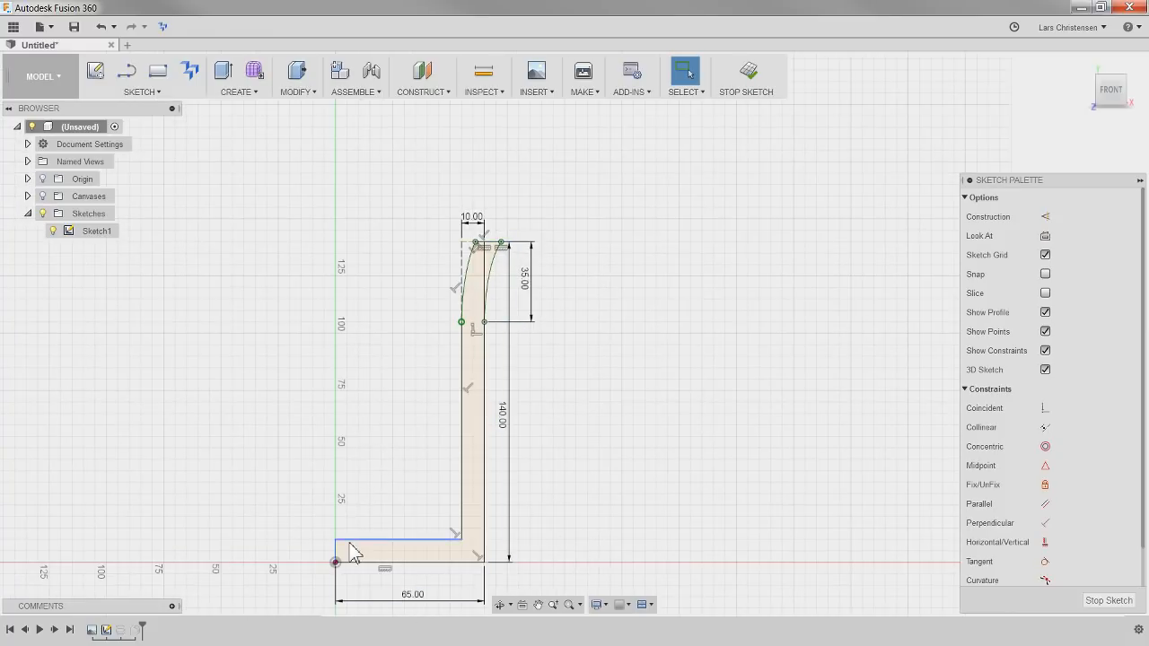
scroll(248, 549, up, 2)
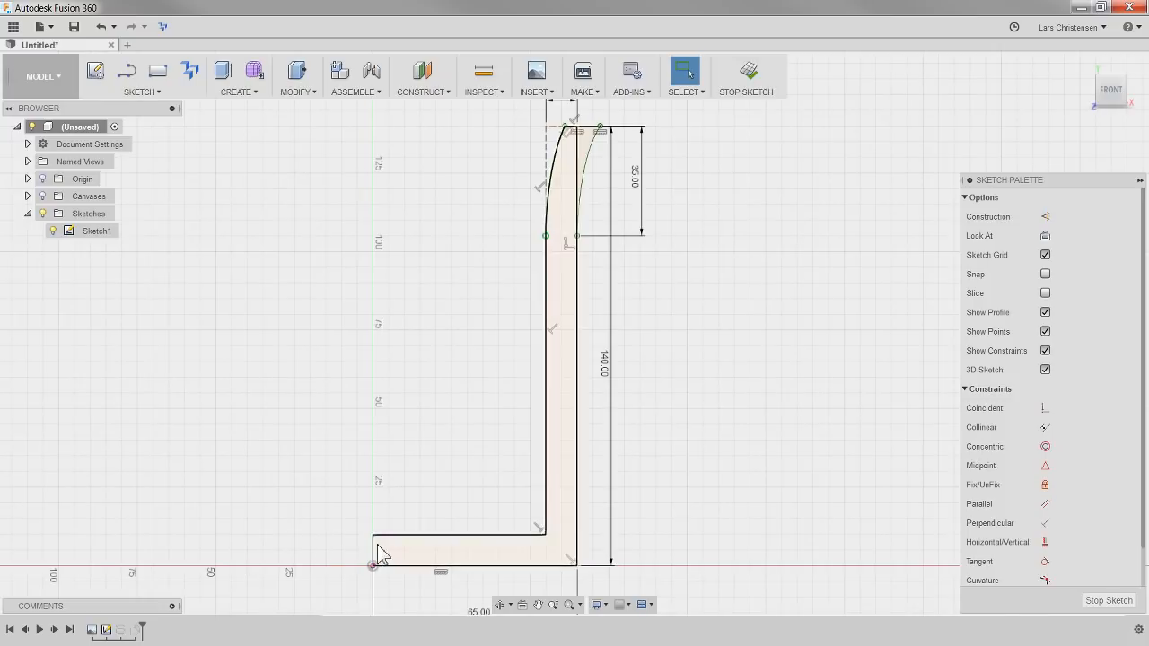
drag(373, 535, 362, 489)
click(1046, 543)
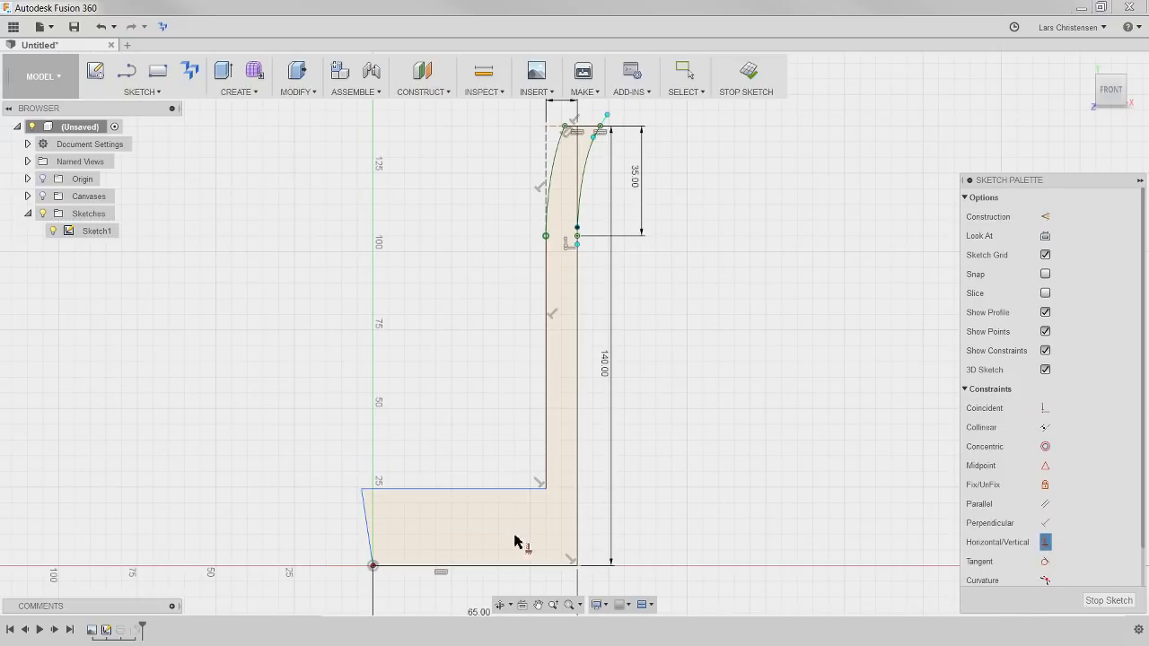
click(369, 528)
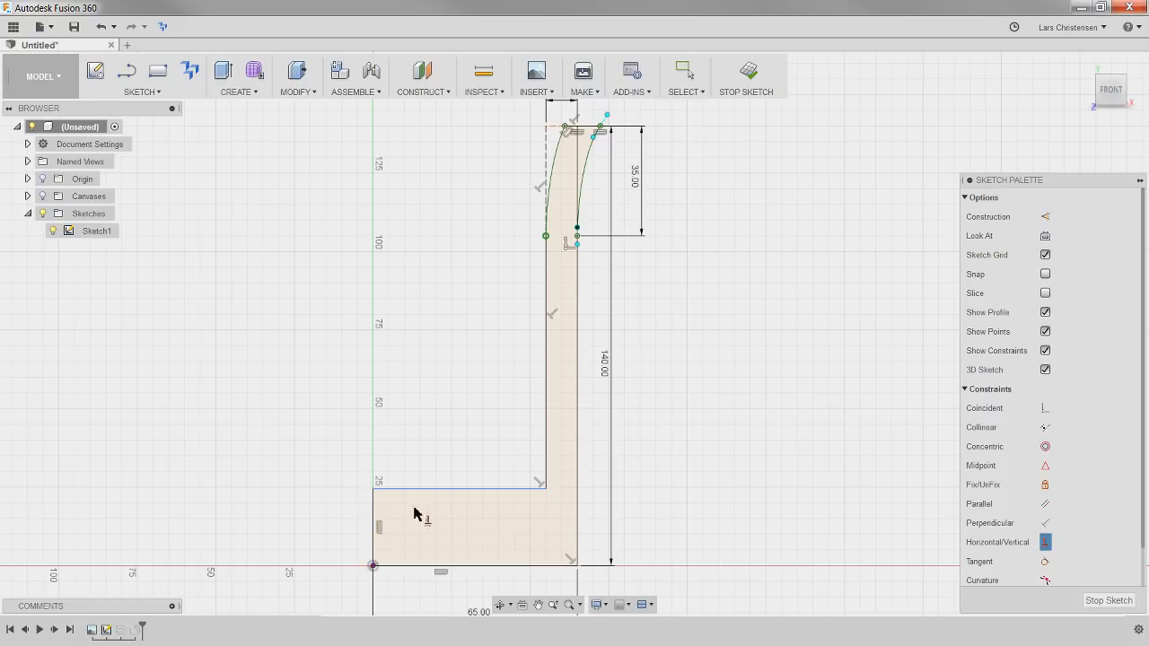
Dimension the base thickness and link its value to the 10 mm wall thickness dimension
scroll(298, 465, down, 2)
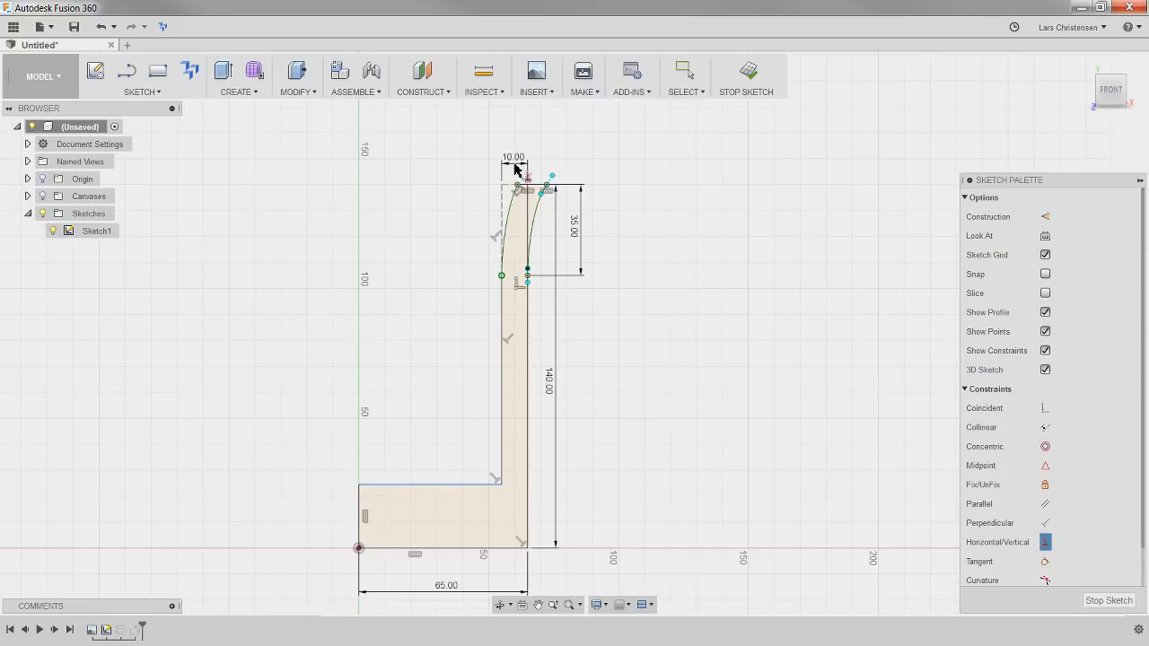
scroll(452, 173, up, 1)
key(Escape)
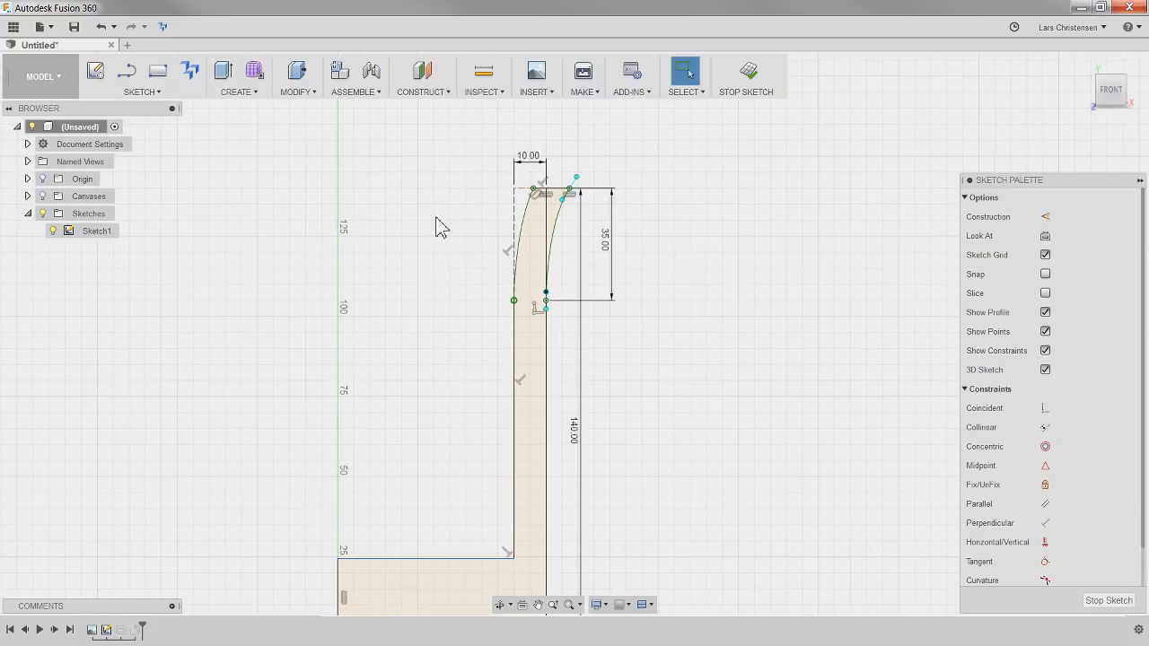
click(270, 582)
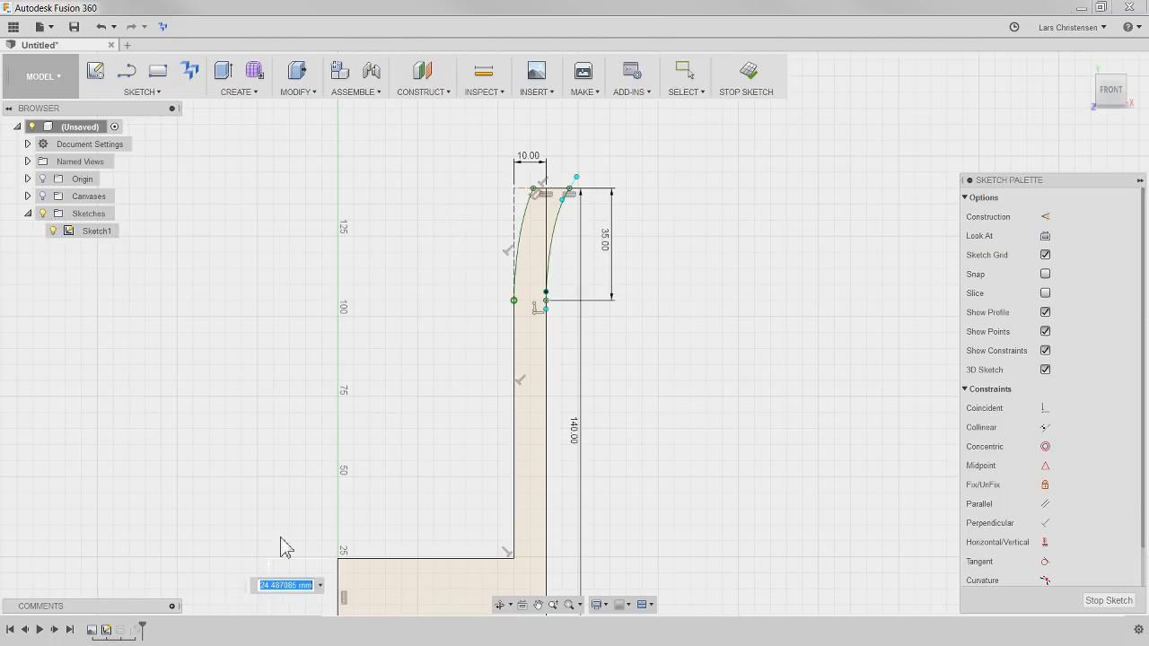
click(535, 162)
key(Return)
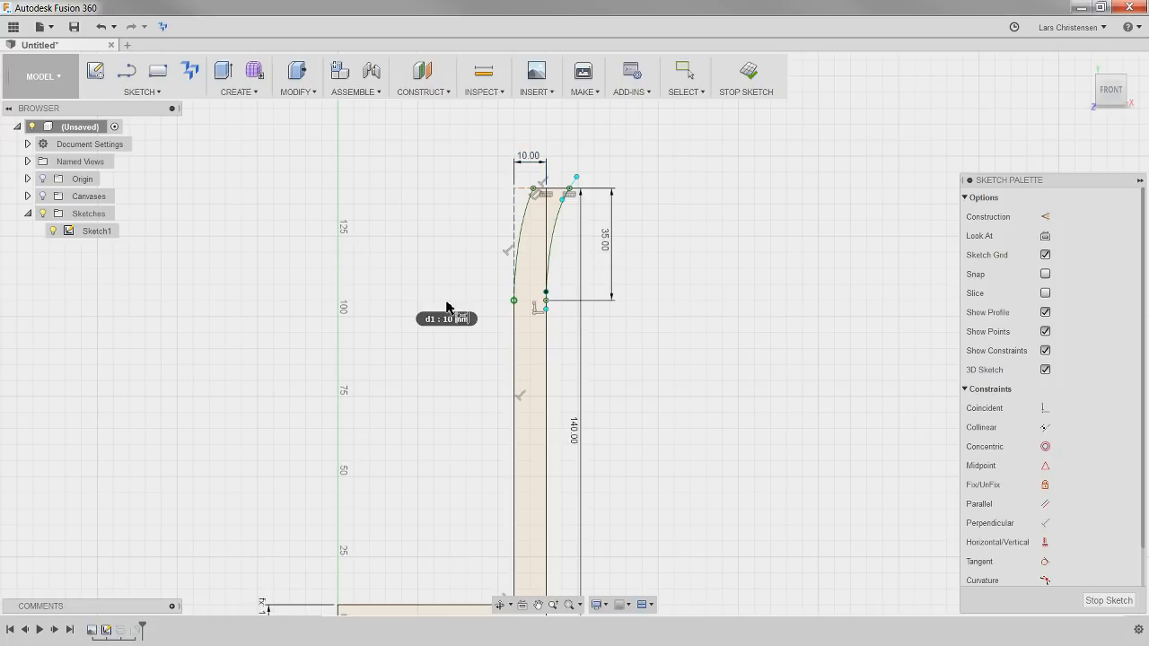
scroll(379, 354, down, 3)
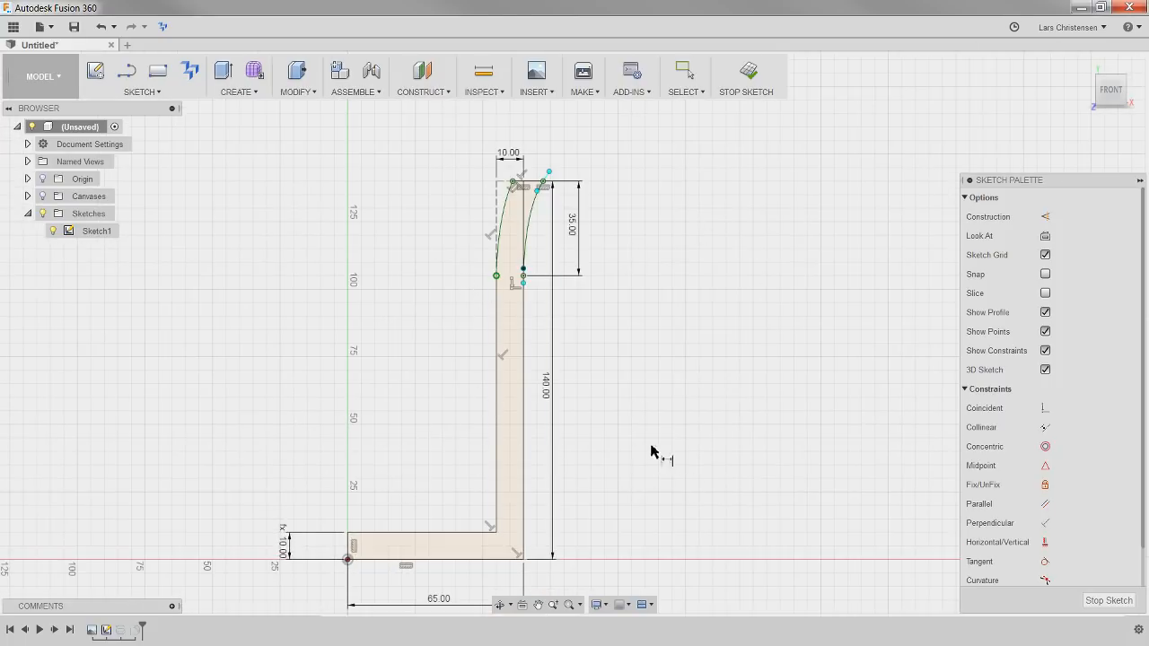
key(Escape)
Show the mug canvas to compare it with the profile, hide it again, and finish the sketch
click(42, 195)
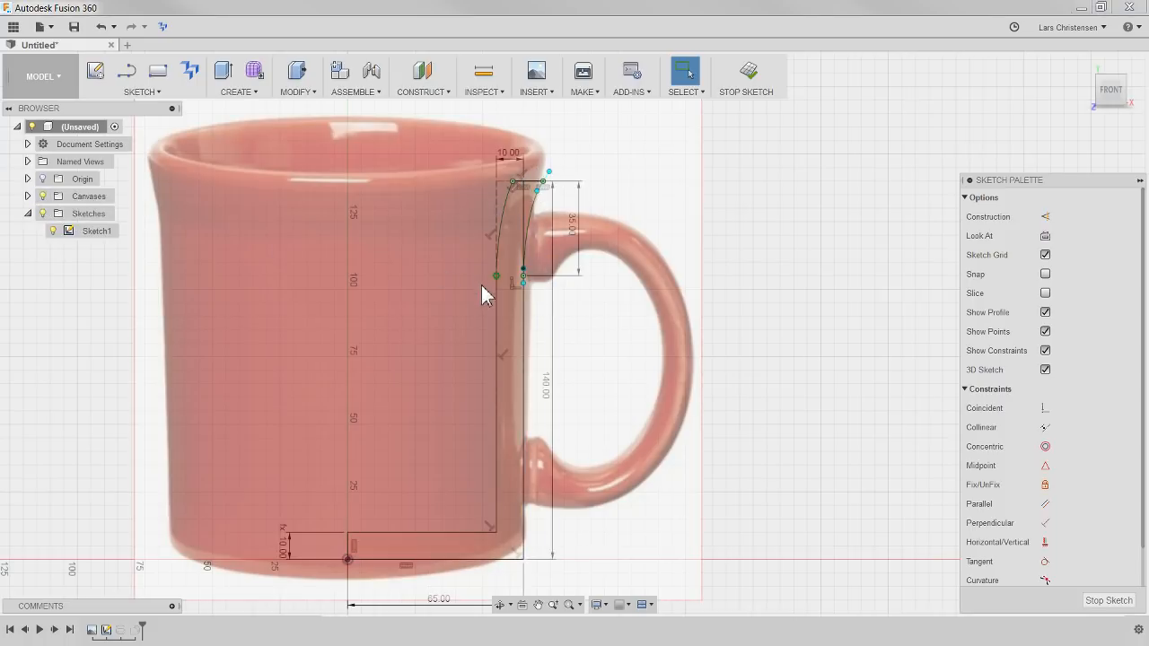
click(42, 196)
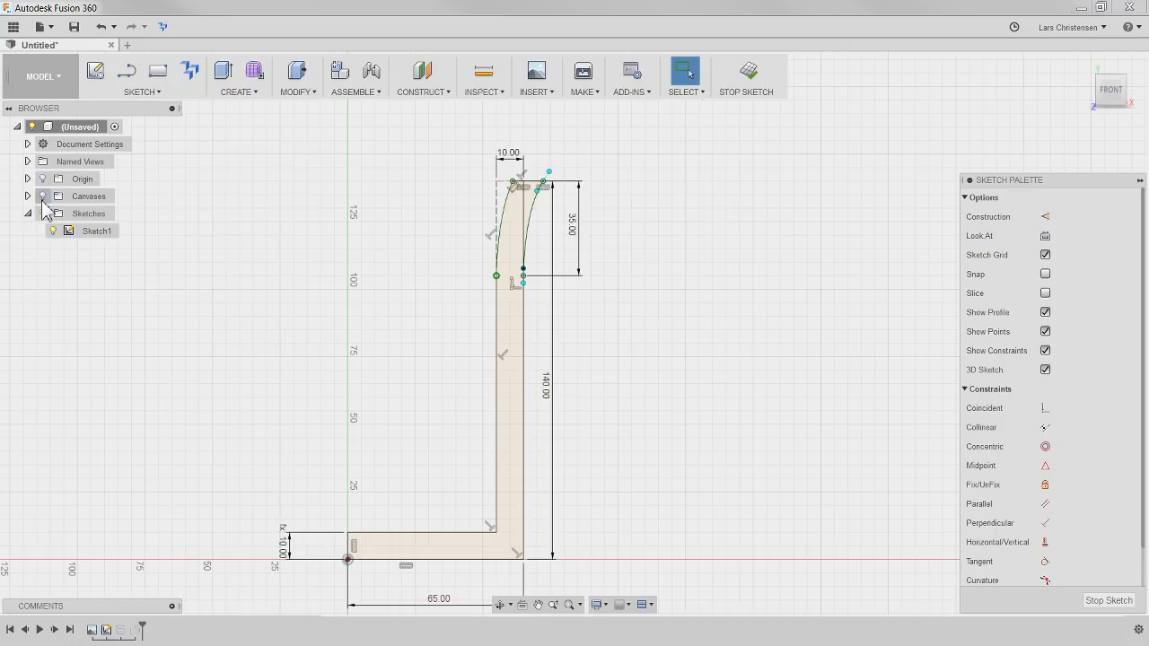
click(1107, 602)
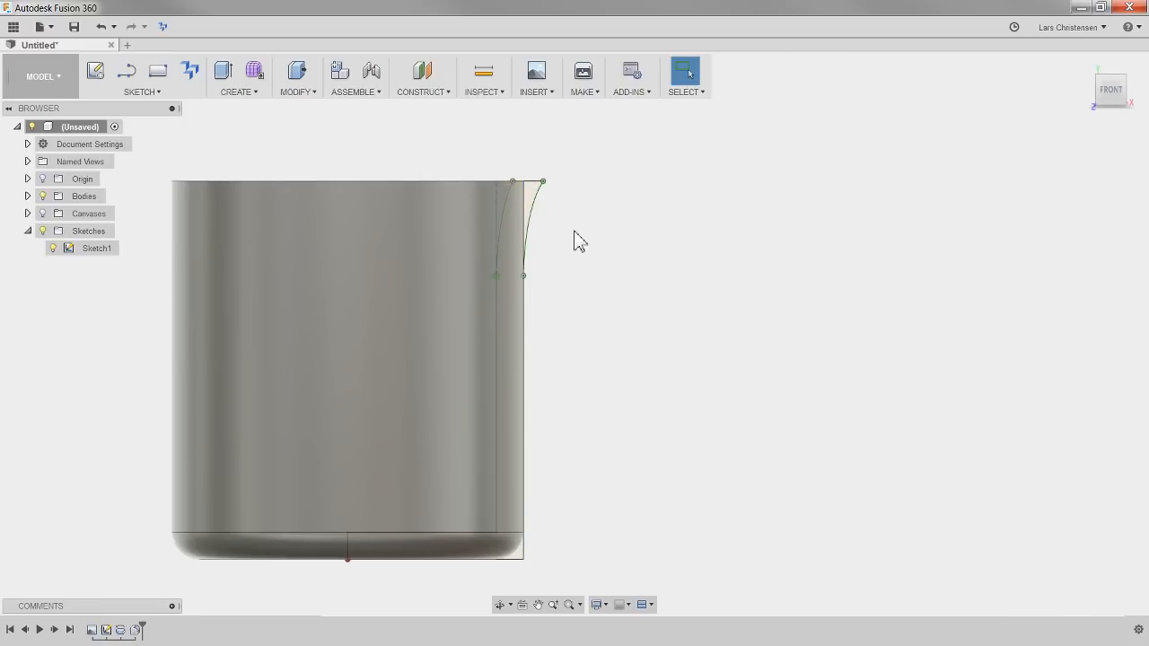
Edit the revolve feature to add the outer flare region beside the rim to its profile selection
shift+middle_drag(572, 237, 526, 251)
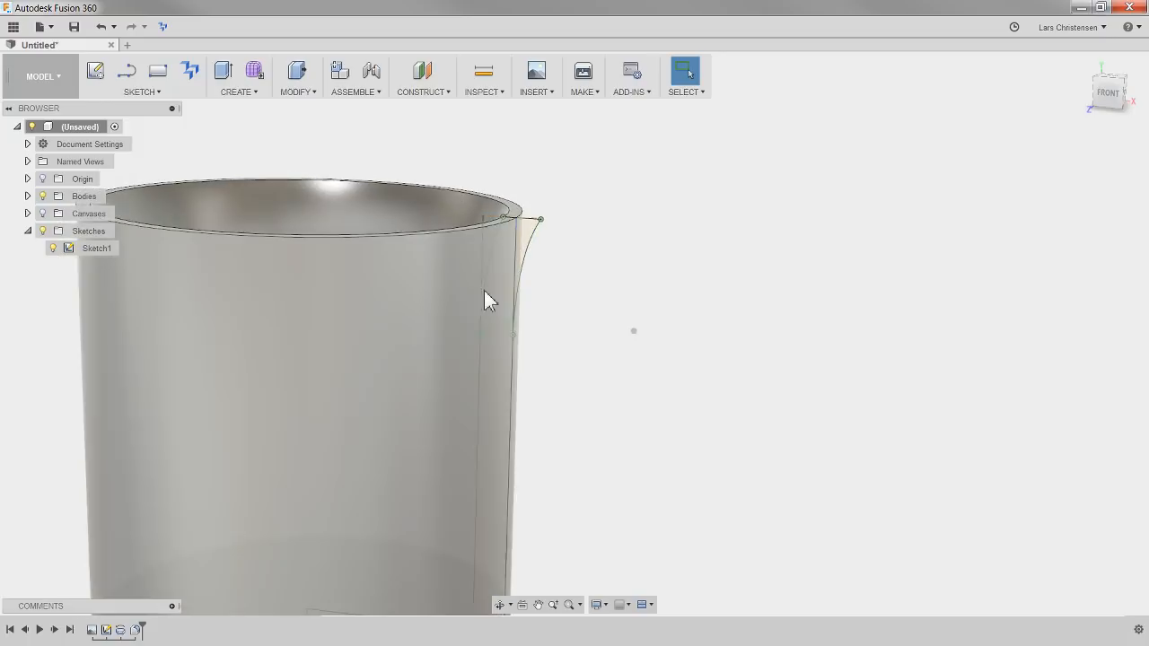
right_click(116, 635)
click(166, 546)
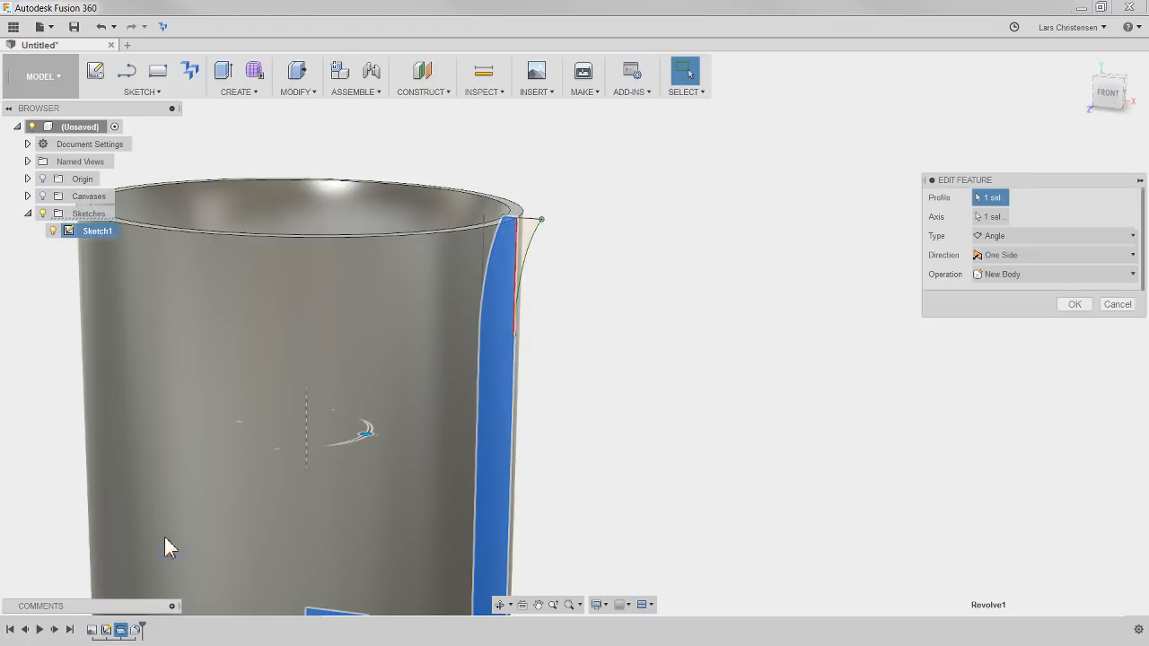
click(531, 271)
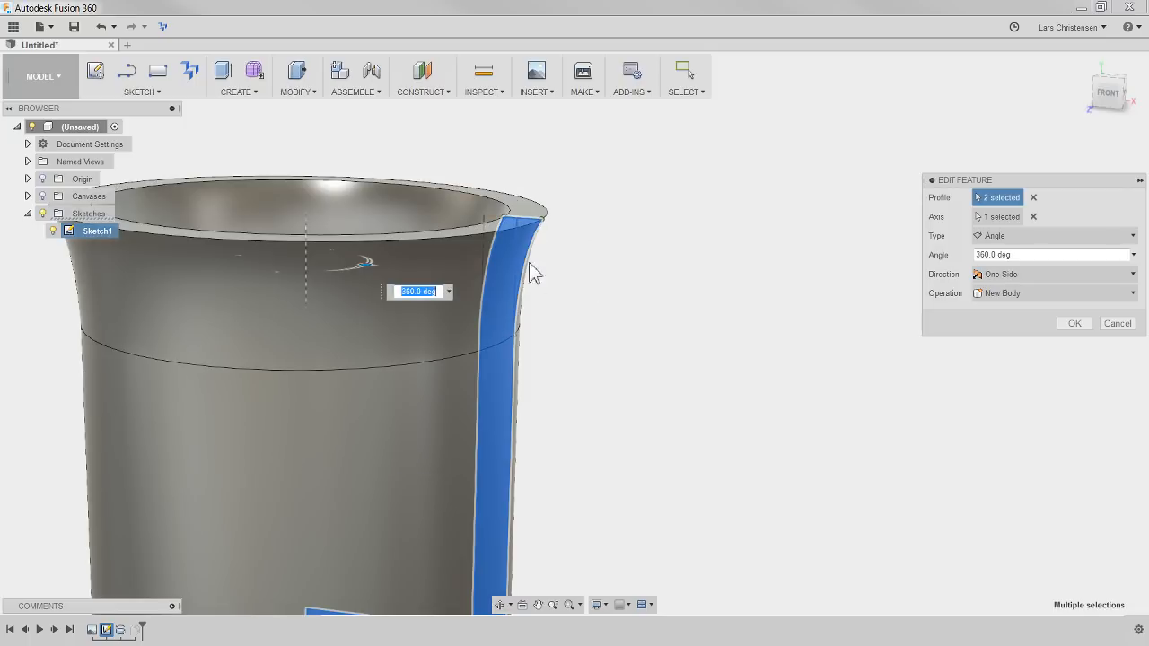
scroll(565, 287, down, 3)
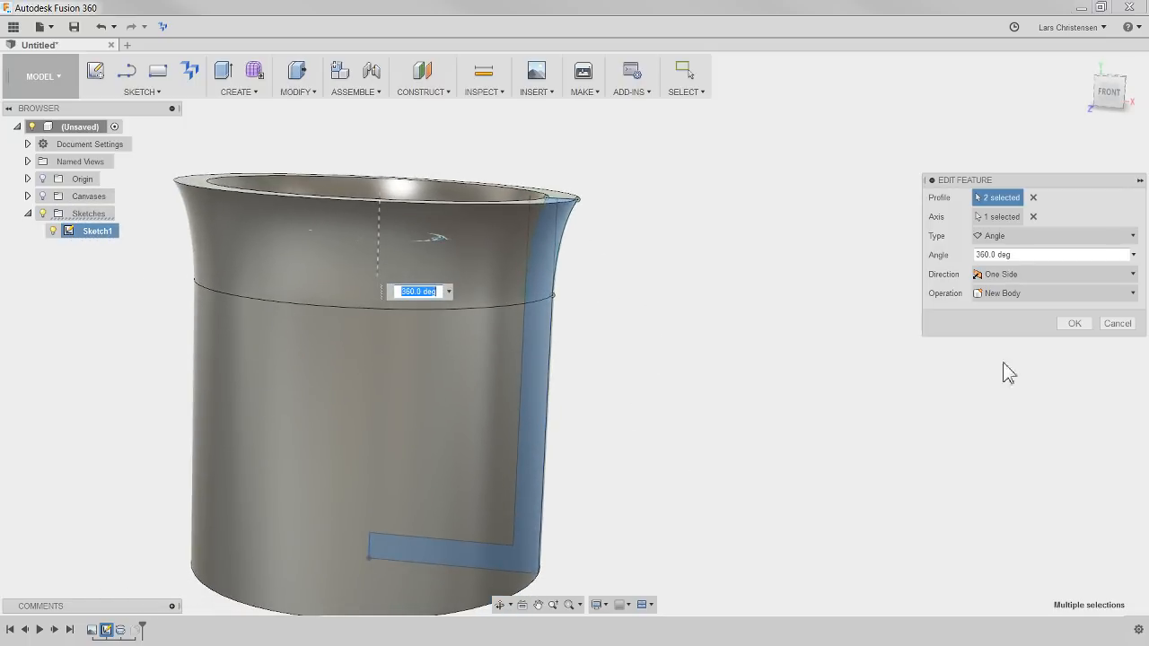
click(1076, 326)
shift+middle_drag(820, 362, 818, 335)
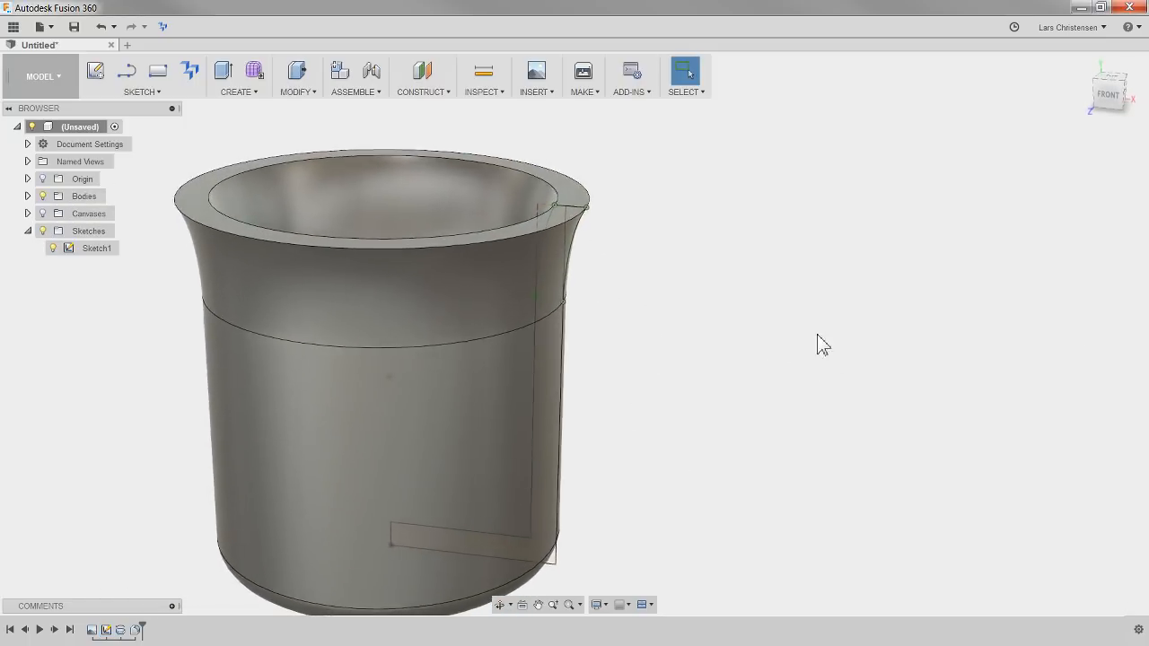
Hide Sketch1 and collapse the Sketches folder
click(52, 253)
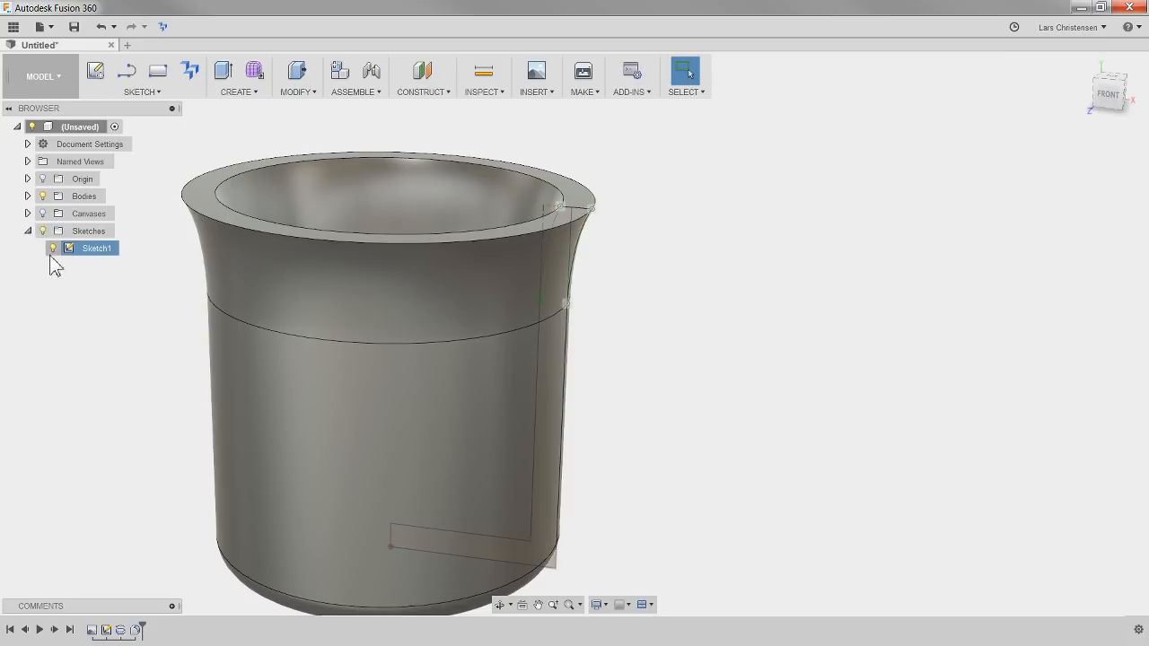
click(52, 248)
click(28, 231)
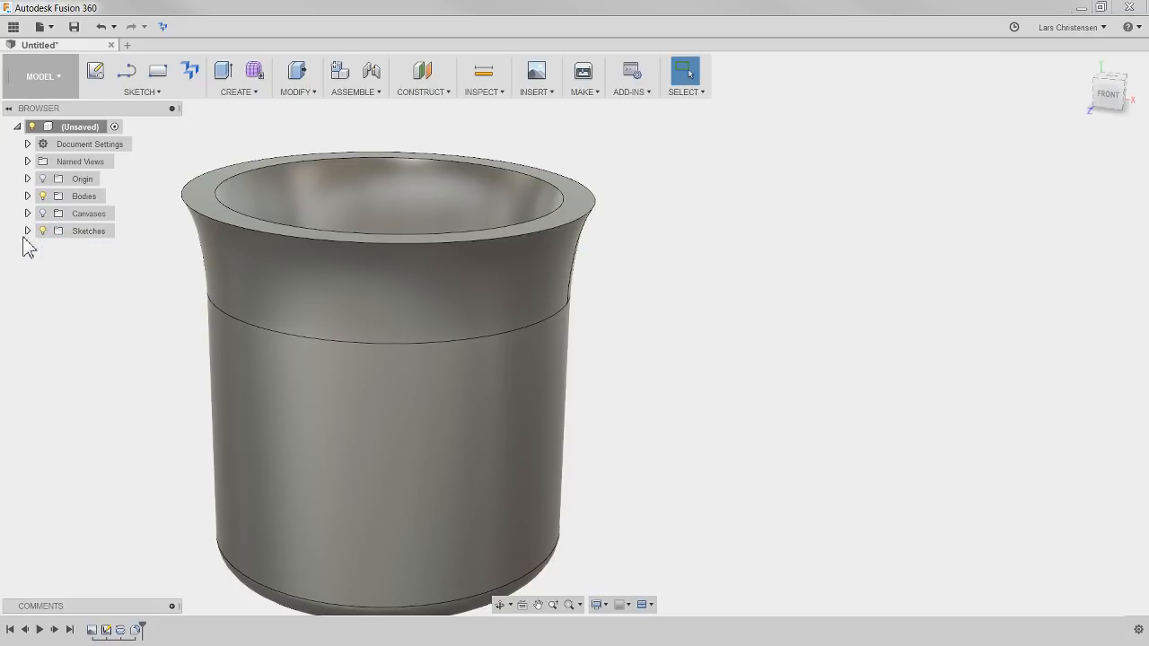
Fillet the rim's outer and inner top edges with a constant radius of about 5.29 mm
mouse_move(682, 332)
shift+middle_down()
mouse_move(762, 341)
mouse_move(526, 246)
mouse_move(808, 277)
mouse_move(754, 297)
mouse_move(785, 277)
shift+middle_up()
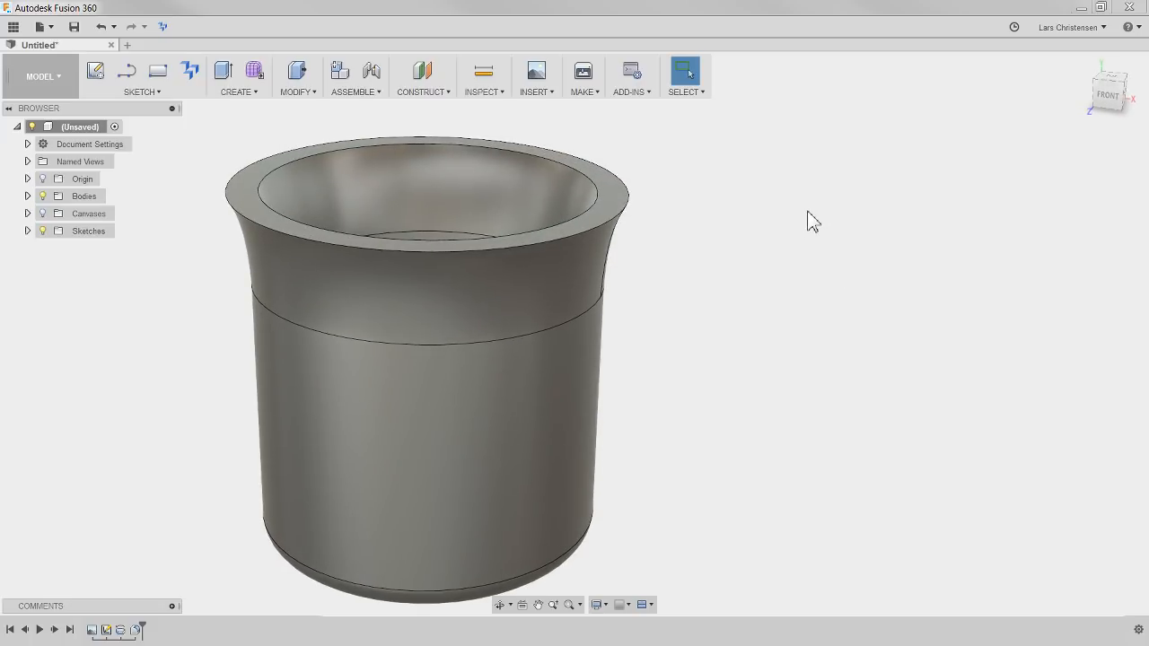
key(f)
click(619, 221)
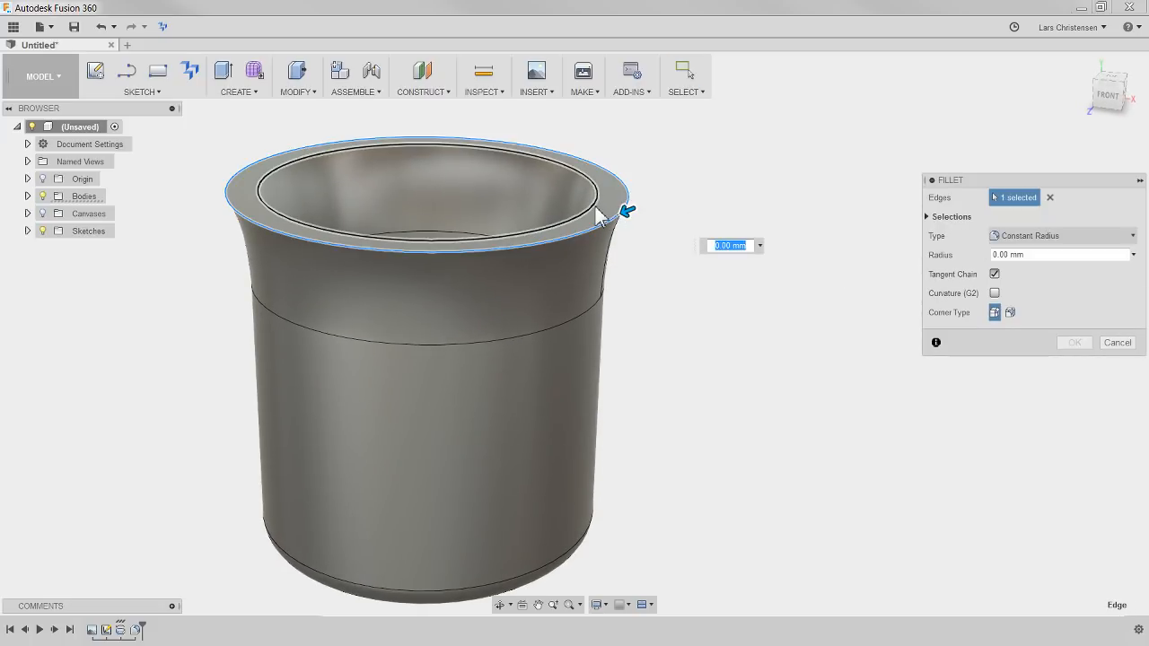
click(595, 206)
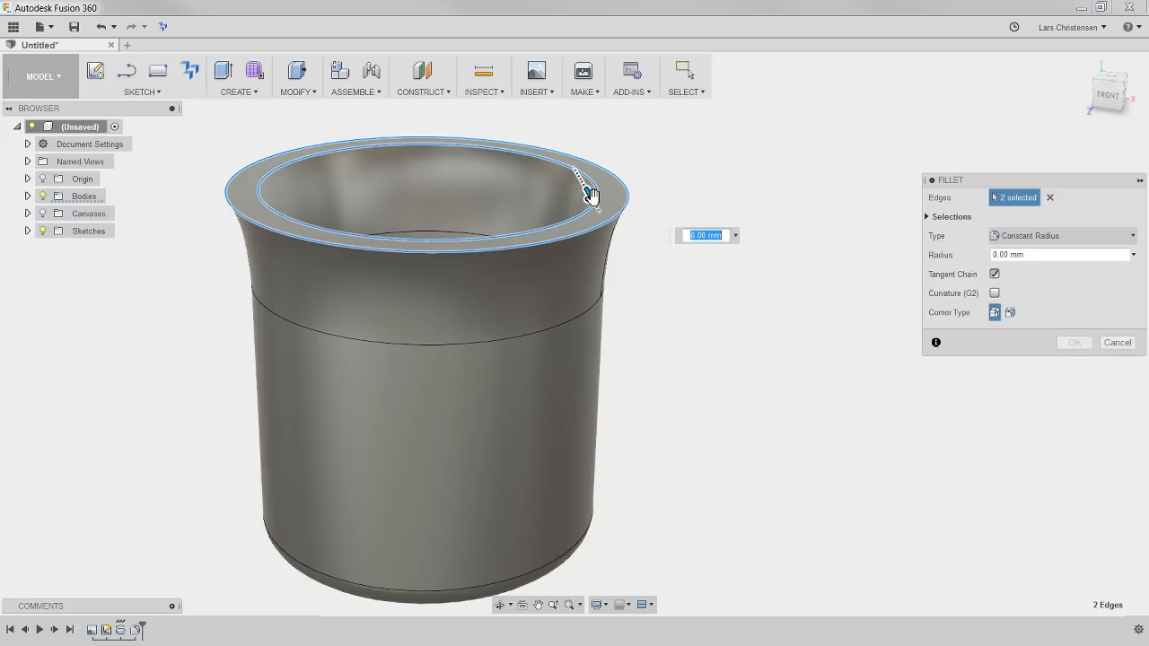
mouse_move(587, 193)
mouse_down()
mouse_move(592, 201)
mouse_move(587, 191)
mouse_up()
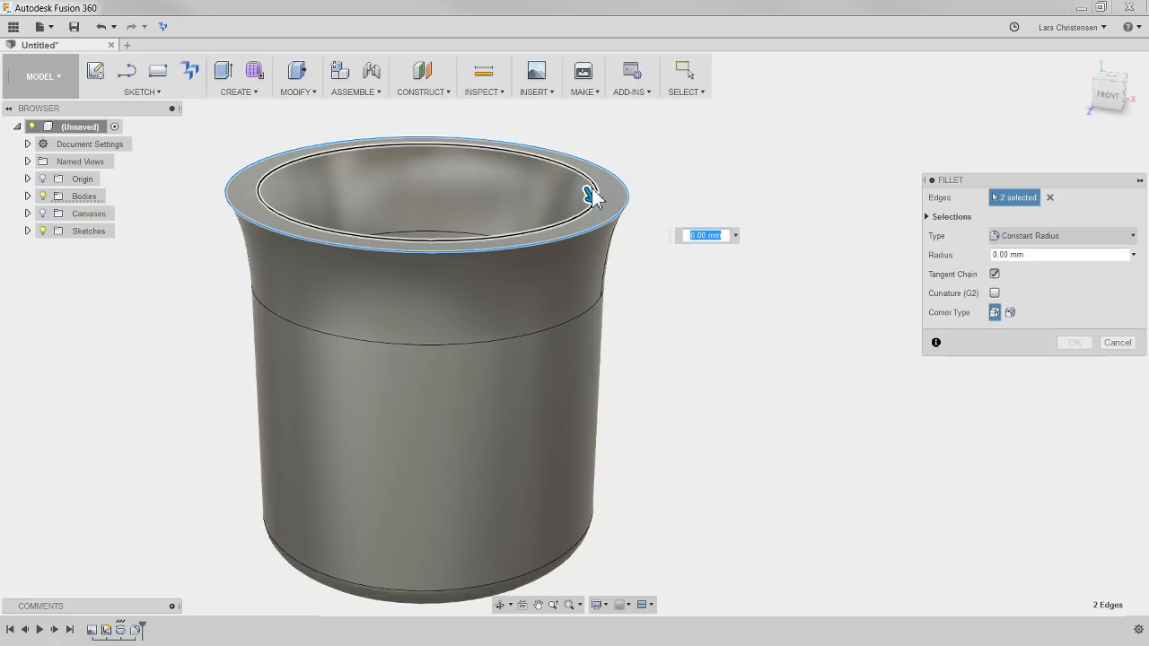
drag(589, 193, 592, 191)
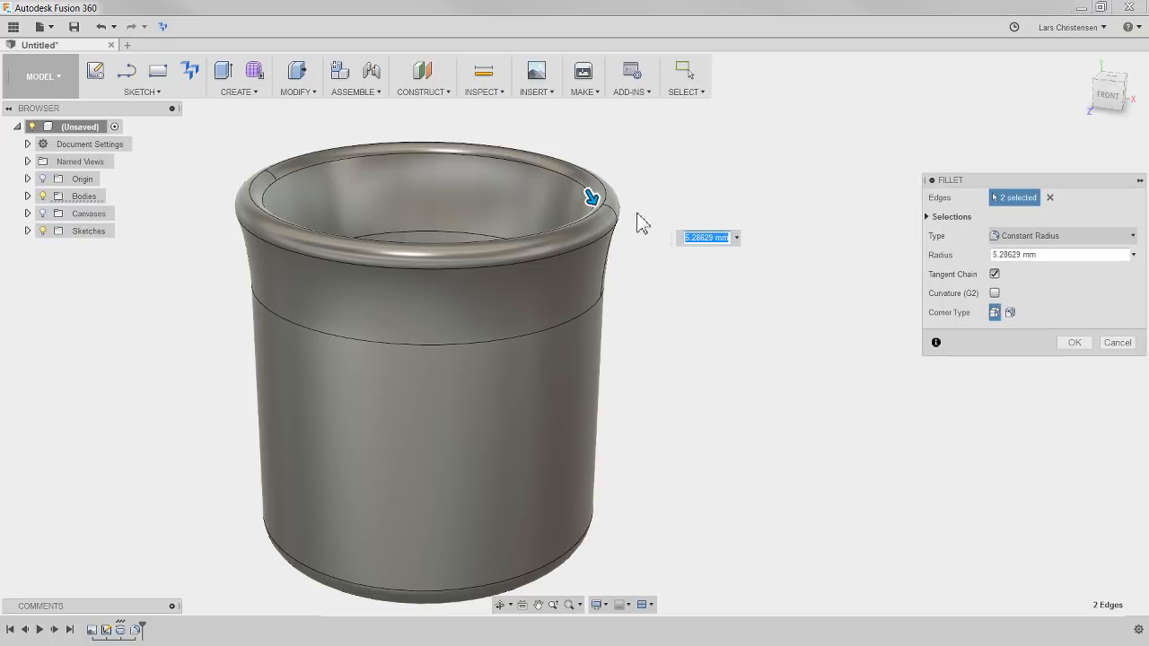
scroll(639, 220, up, 3)
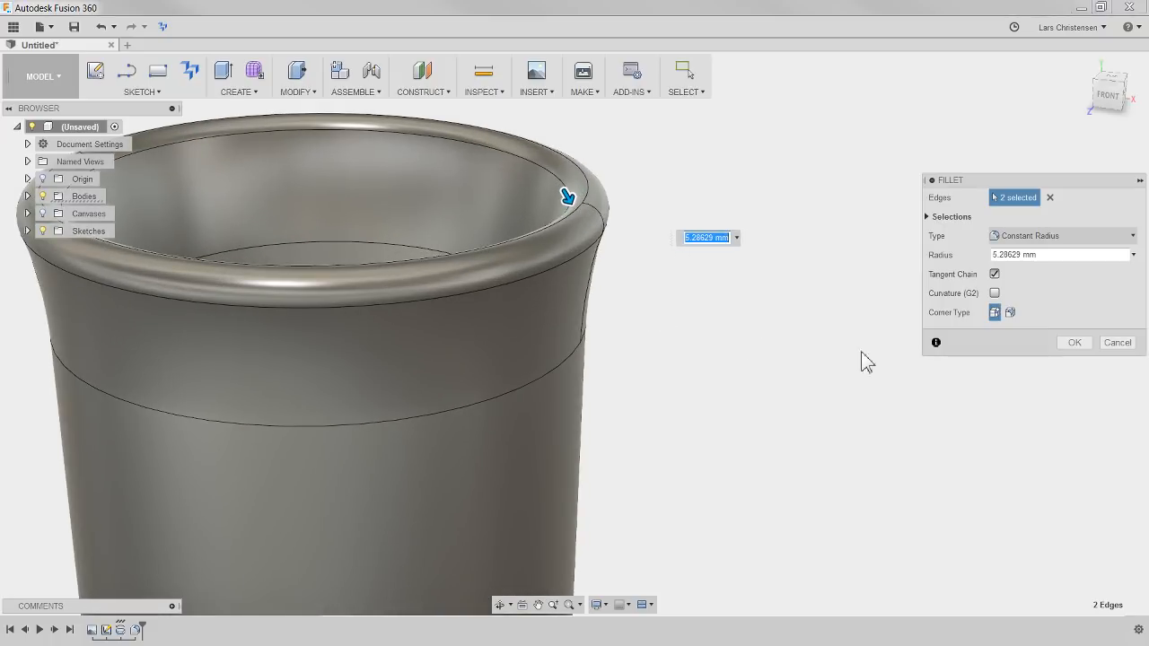
click(1050, 255)
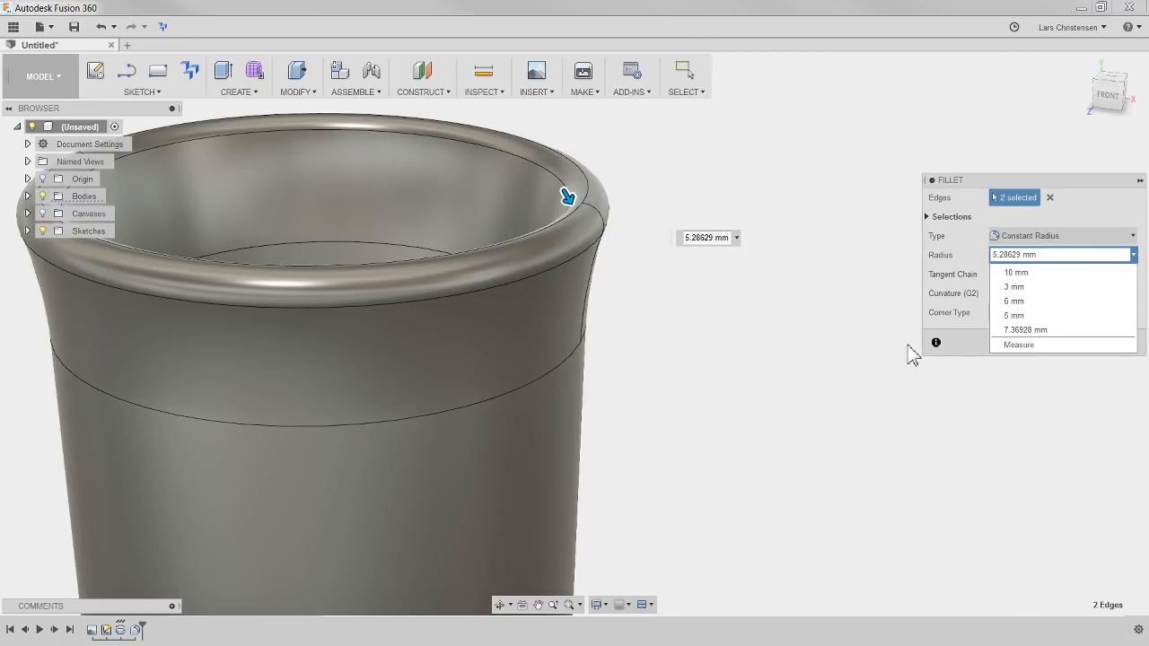
click(967, 346)
click(1074, 350)
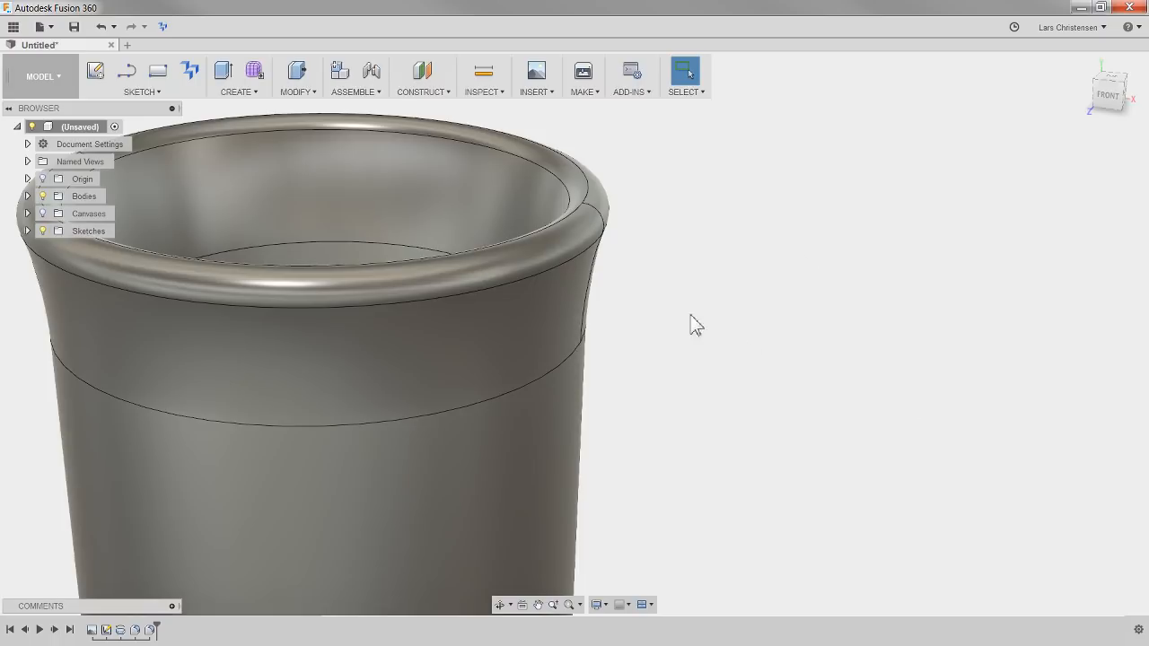
scroll(913, 218, down, 4)
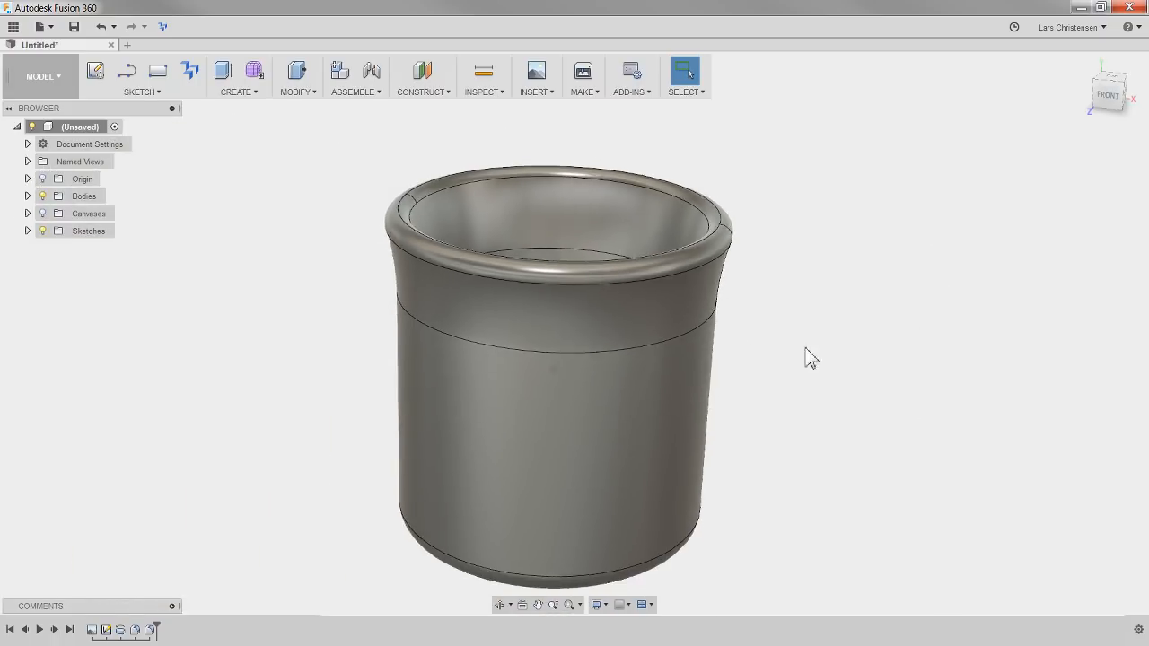
Create a new form and dismiss the Sculpt environment notice
shift+middle_drag(810, 357, 218, 305)
shift+middle_drag(216, 398, 135, 370)
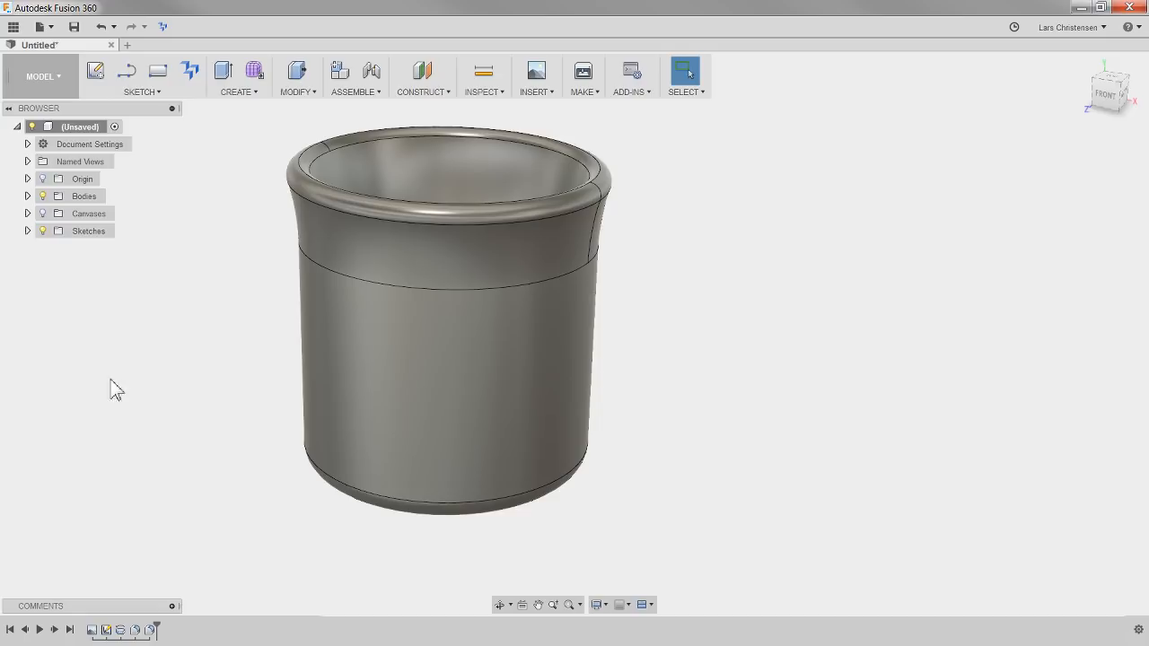
click(254, 73)
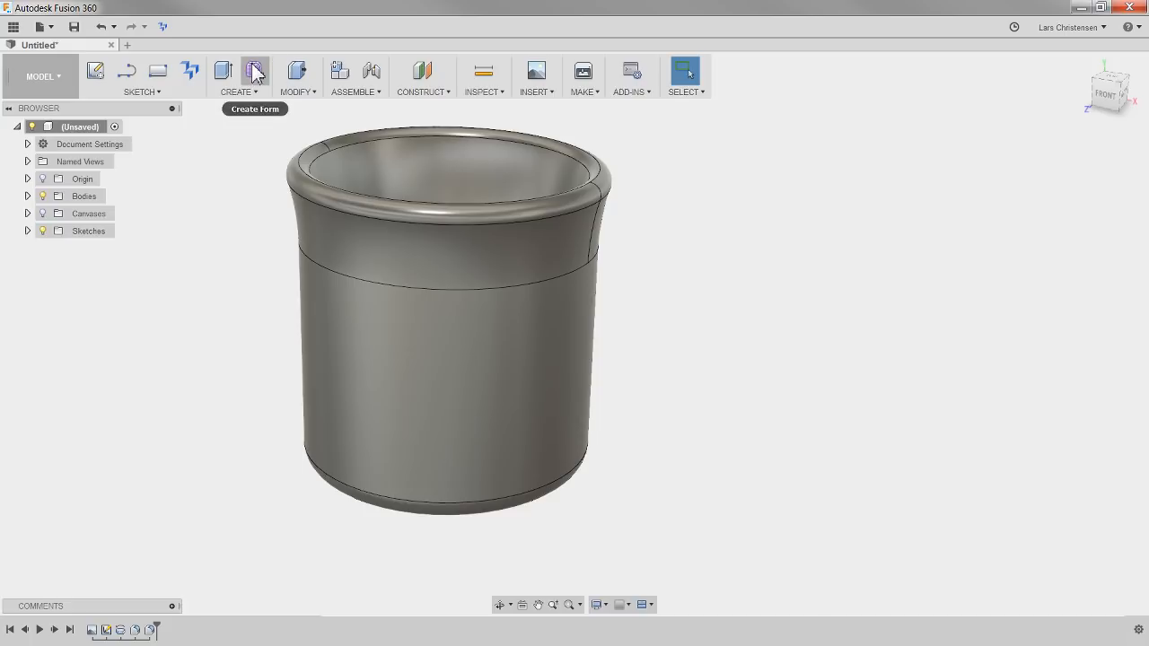
click(255, 73)
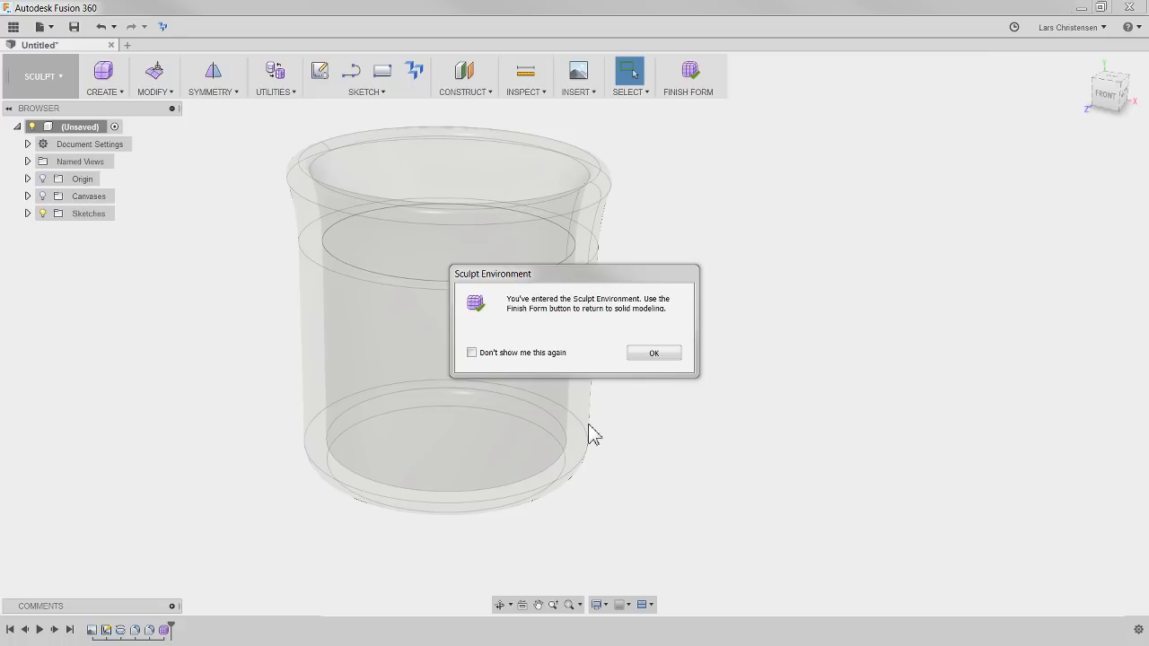
click(656, 355)
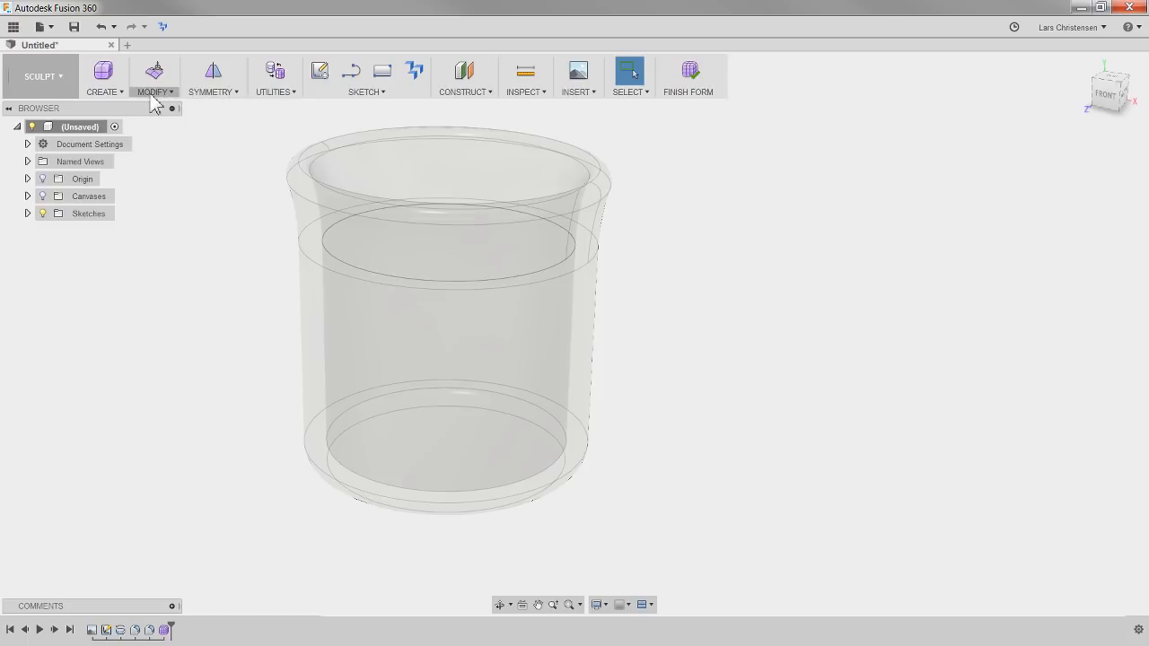
Create a 30 mm diameter T-spline cylinder on the XZ plane, beside the mug along the X axis
click(103, 91)
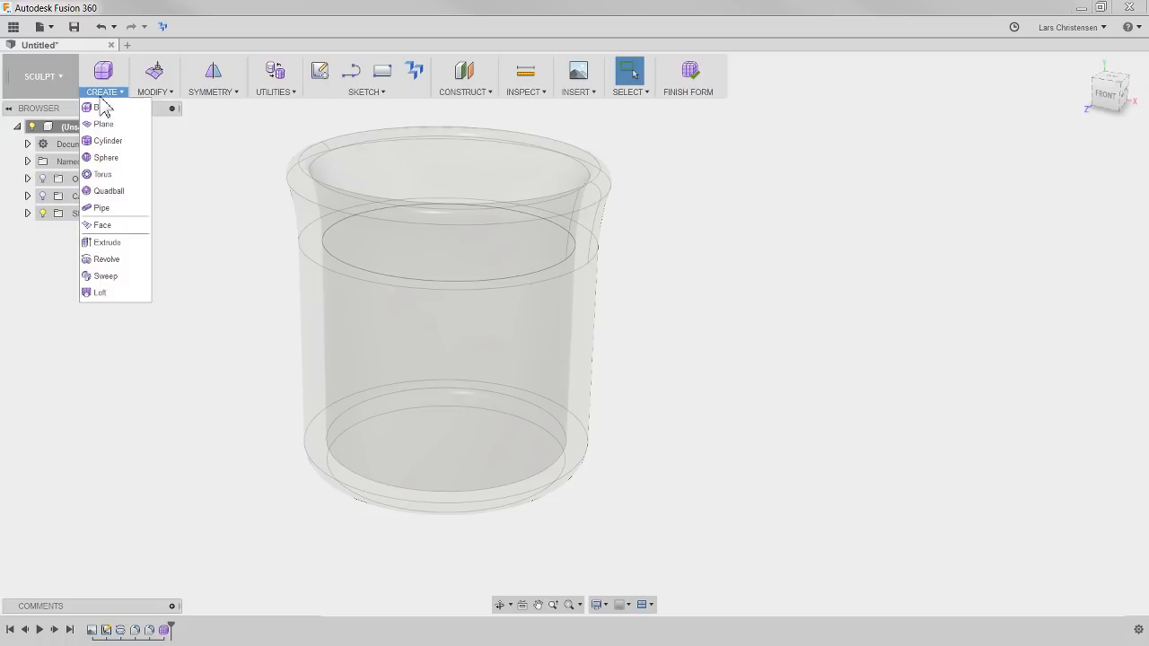
click(108, 144)
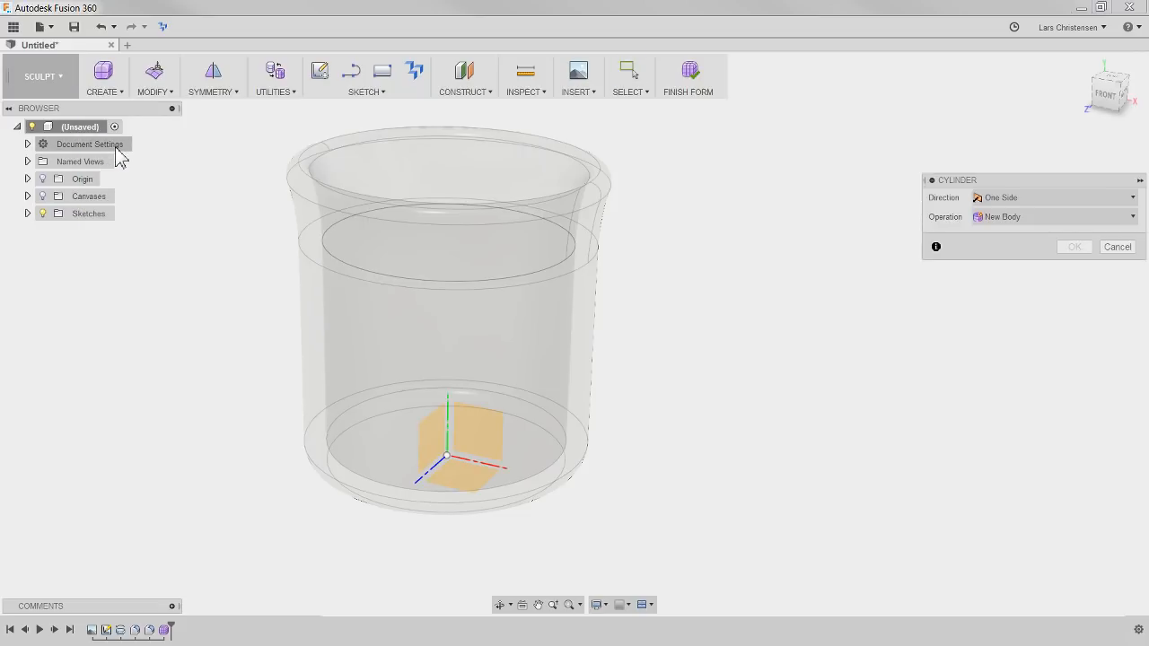
click(476, 406)
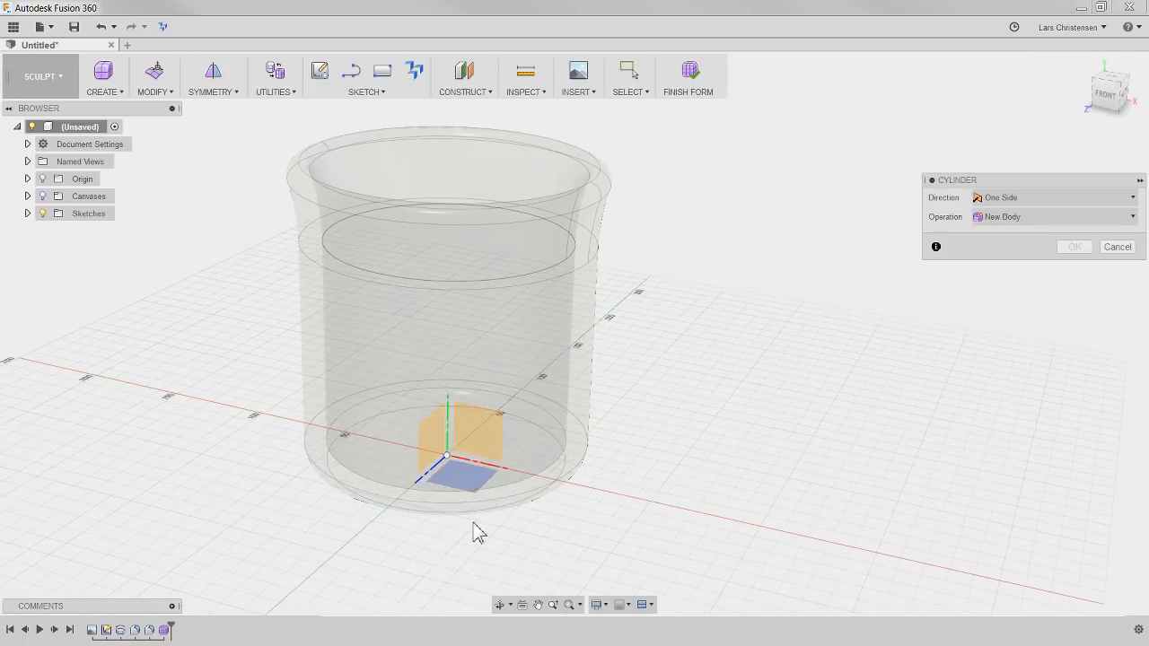
click(28, 179)
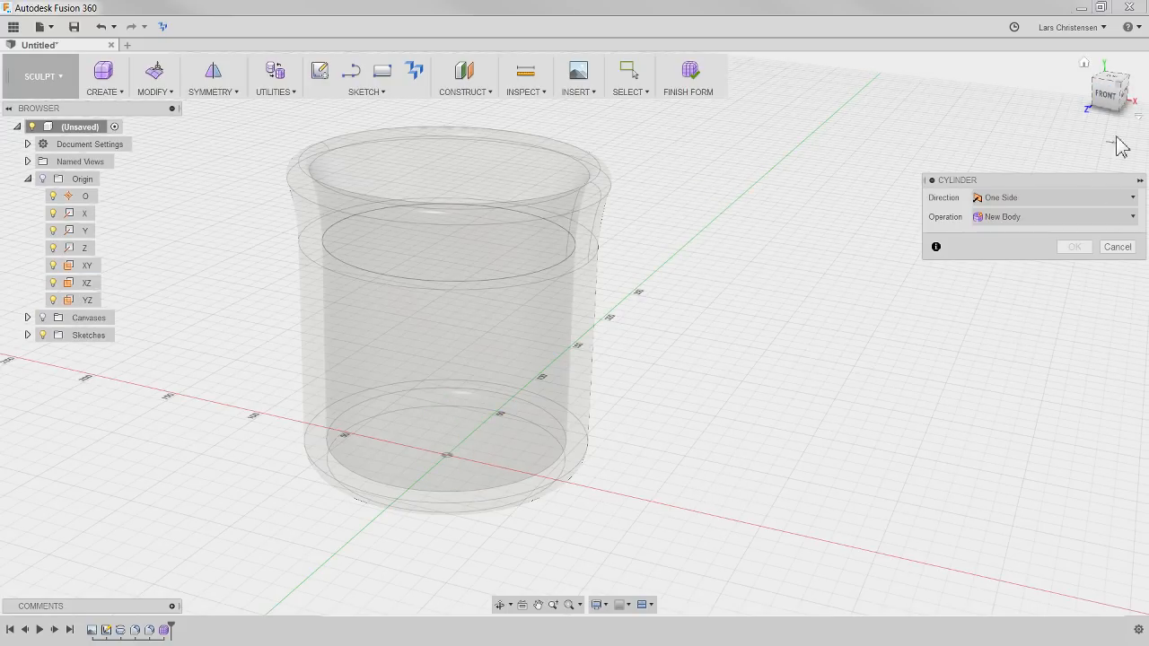
click(1105, 78)
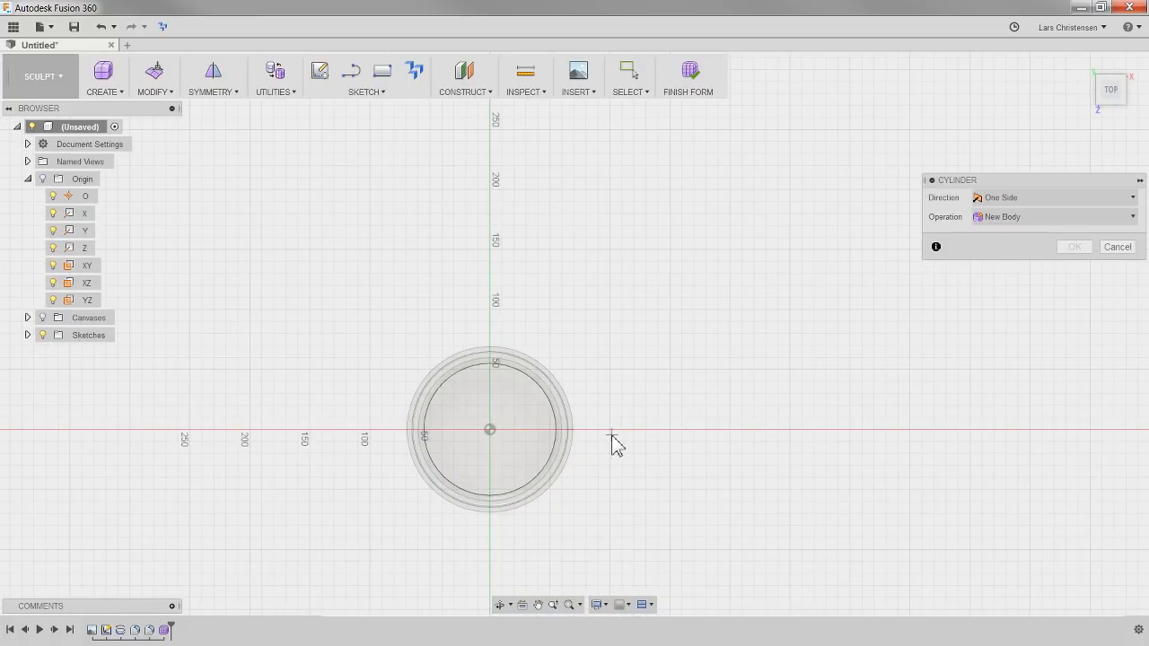
click(612, 436)
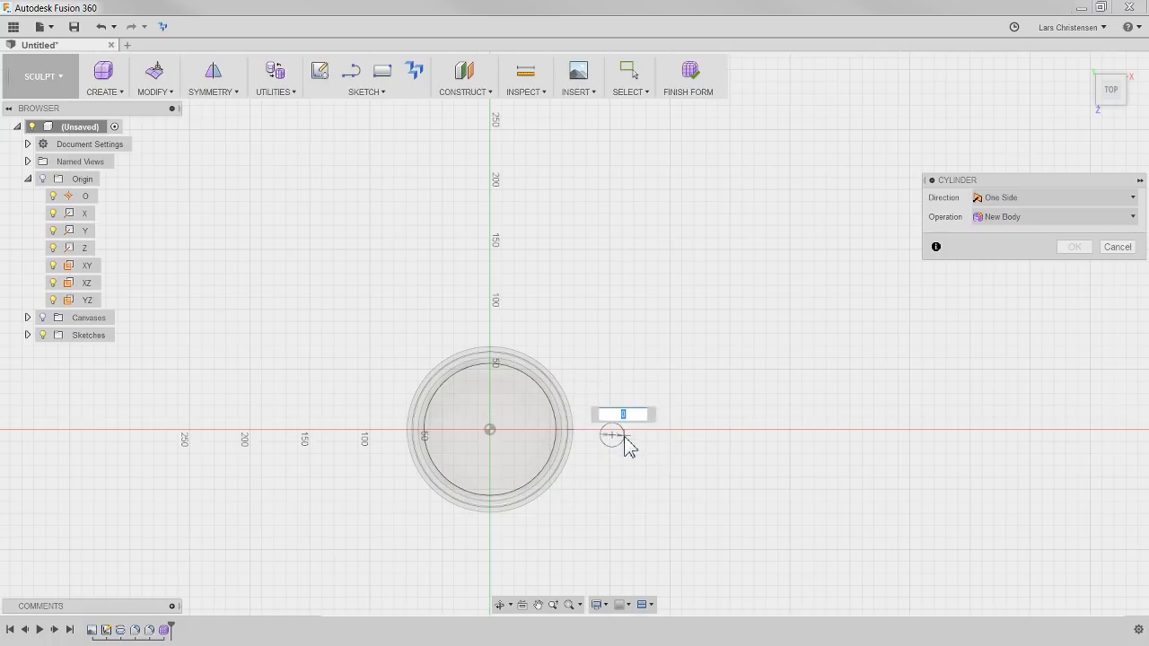
text(30)
key(Tab)
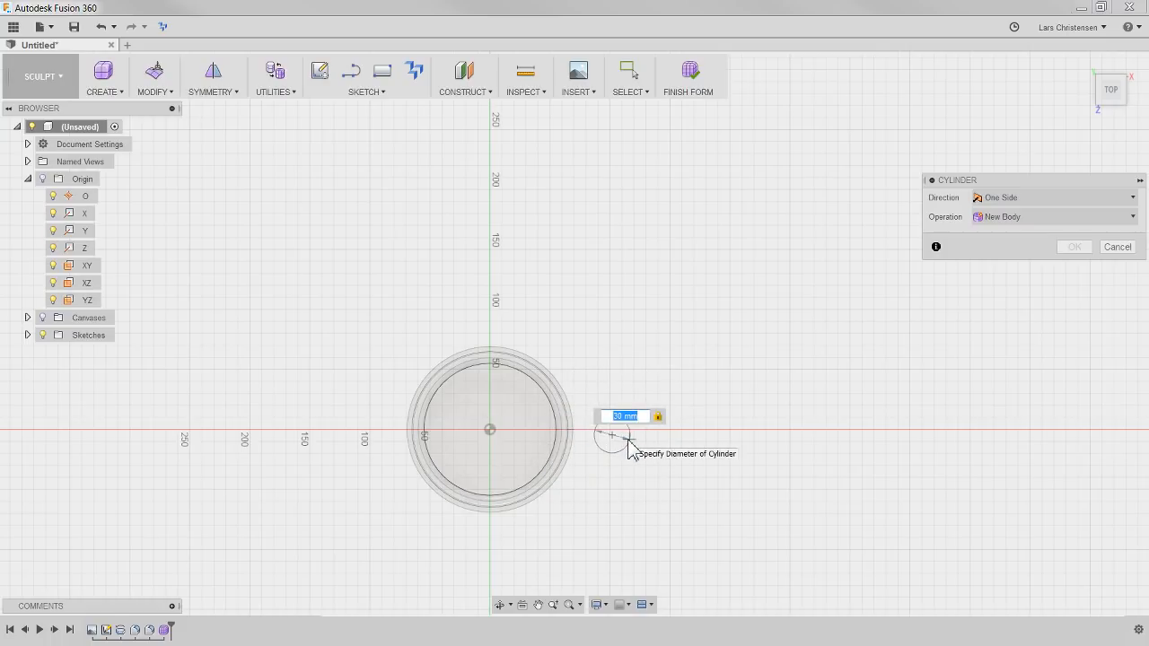
click(628, 440)
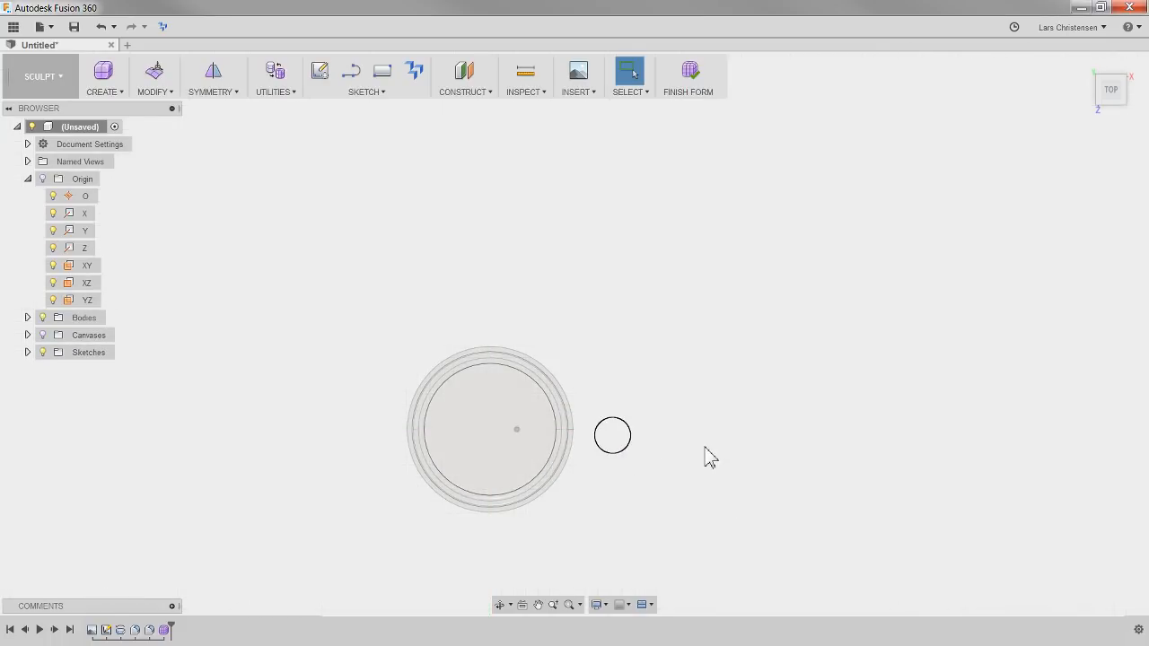
Move the whole cylinder about 1.37 mm in X, 63.9 mm in Y and -4.78 mm in Z, centred alongside the mug
shift+middle_drag(703, 453, 643, 436)
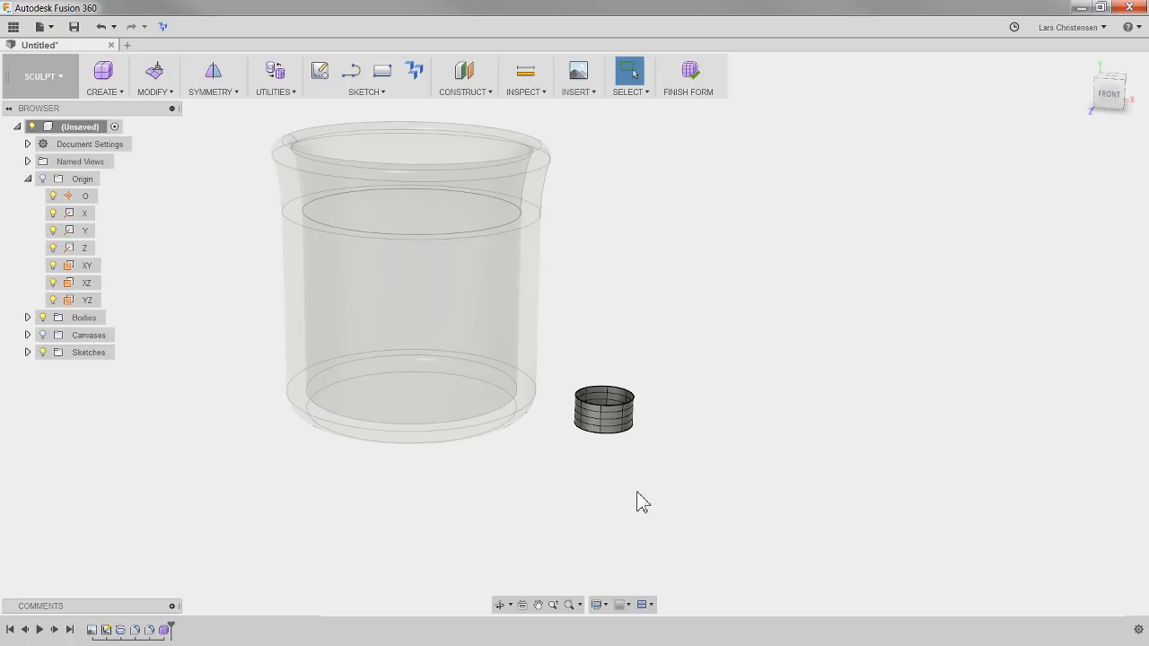
click(1109, 93)
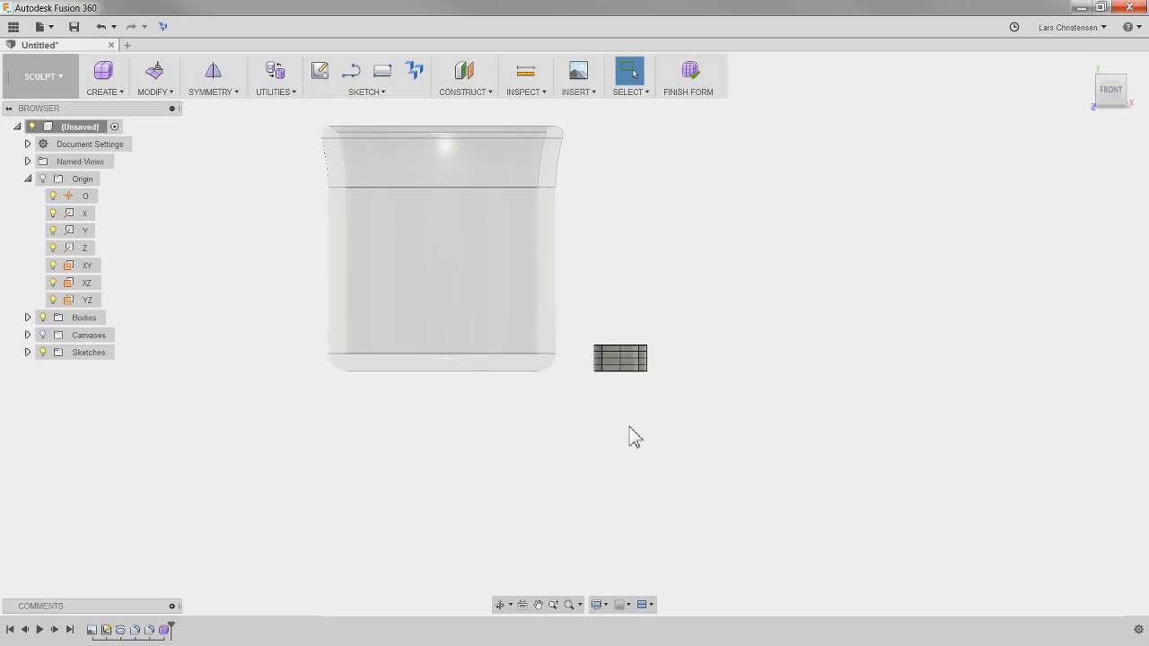
drag(595, 336, 723, 438)
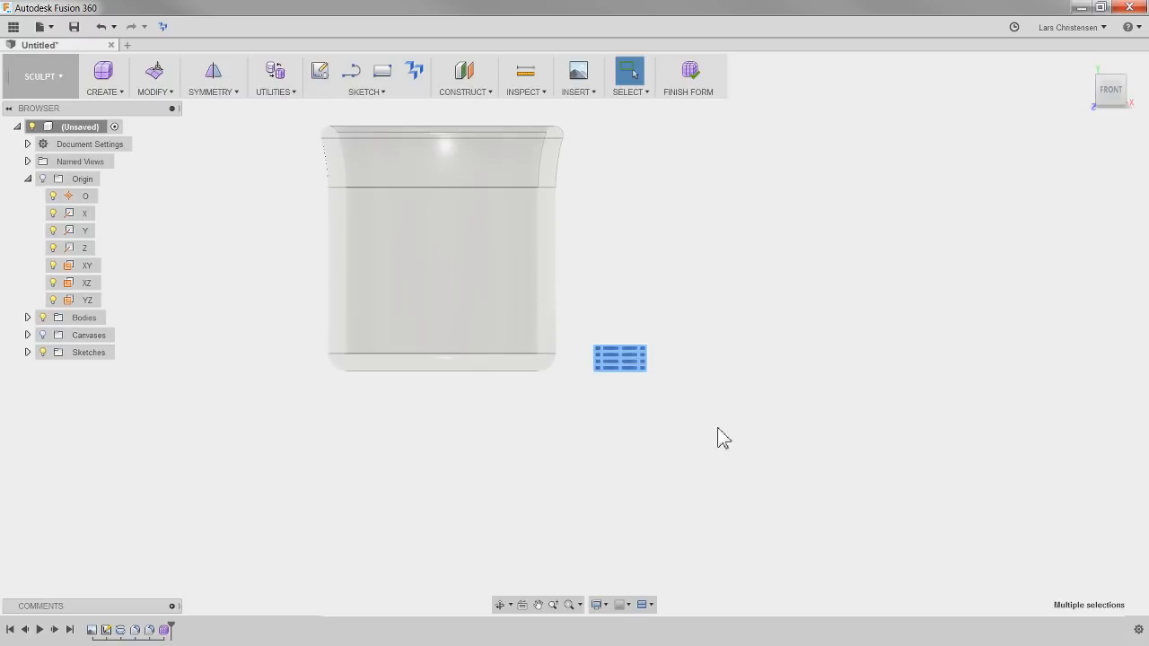
right_click(566, 411)
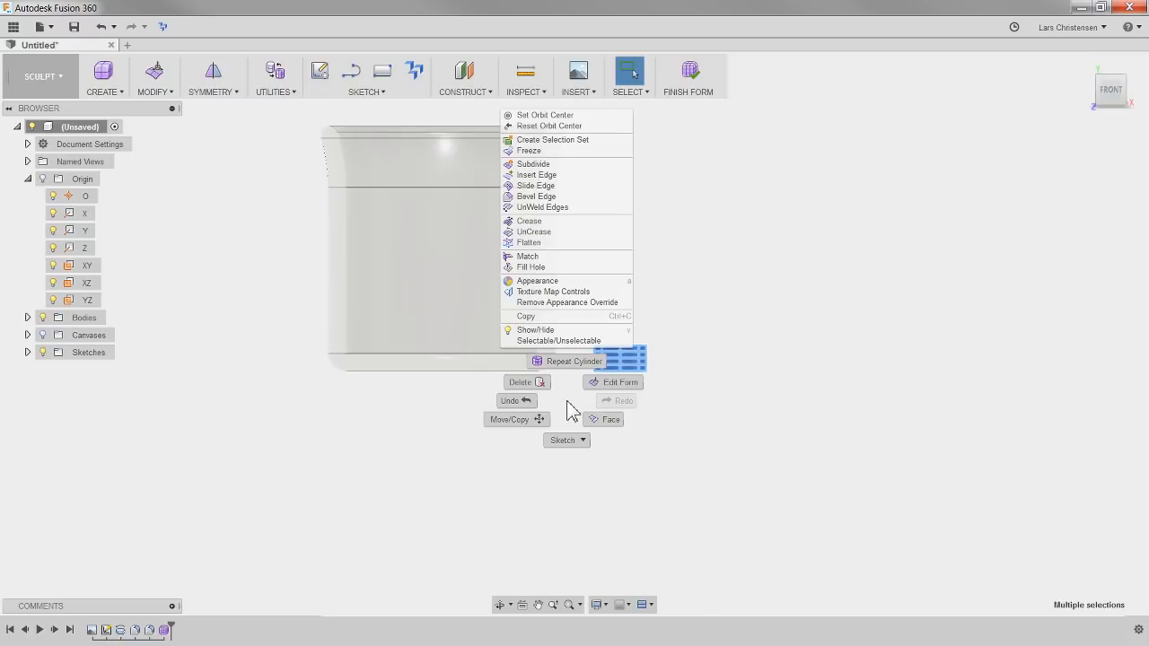
click(522, 434)
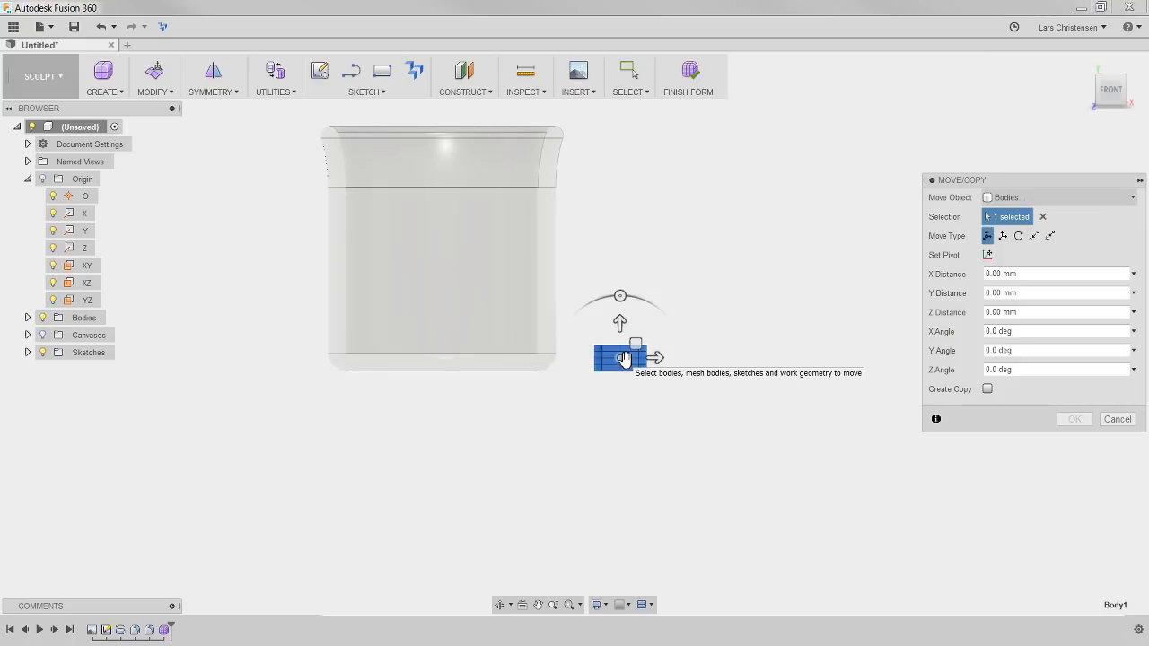
drag(623, 359, 622, 245)
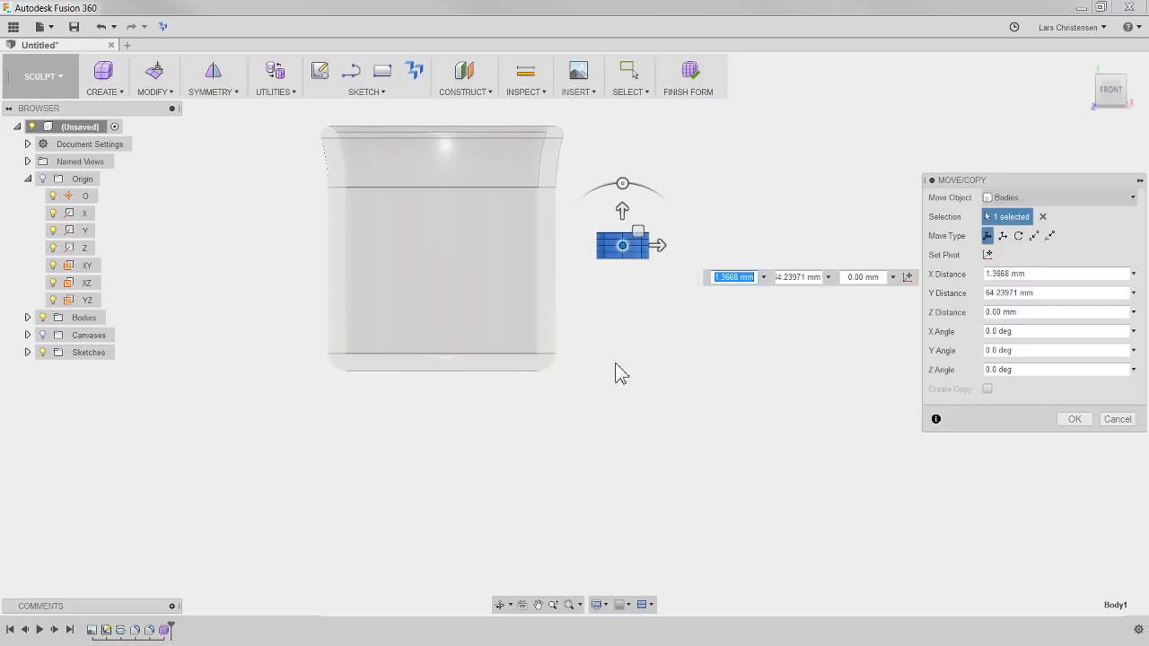
click(1110, 72)
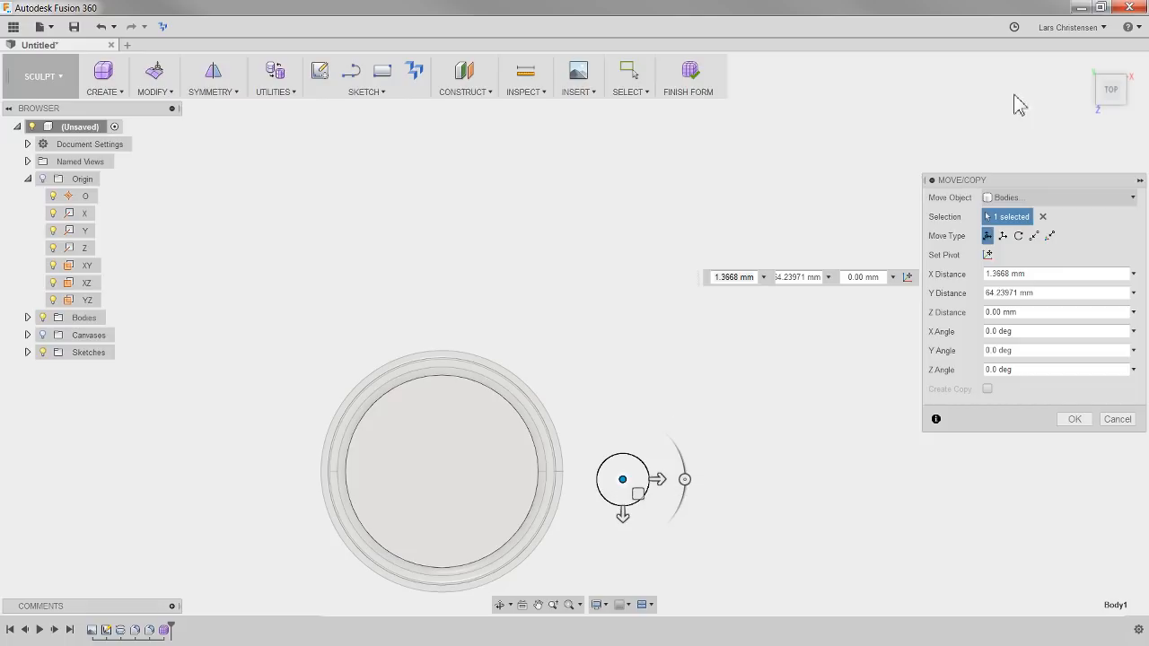
click(1134, 96)
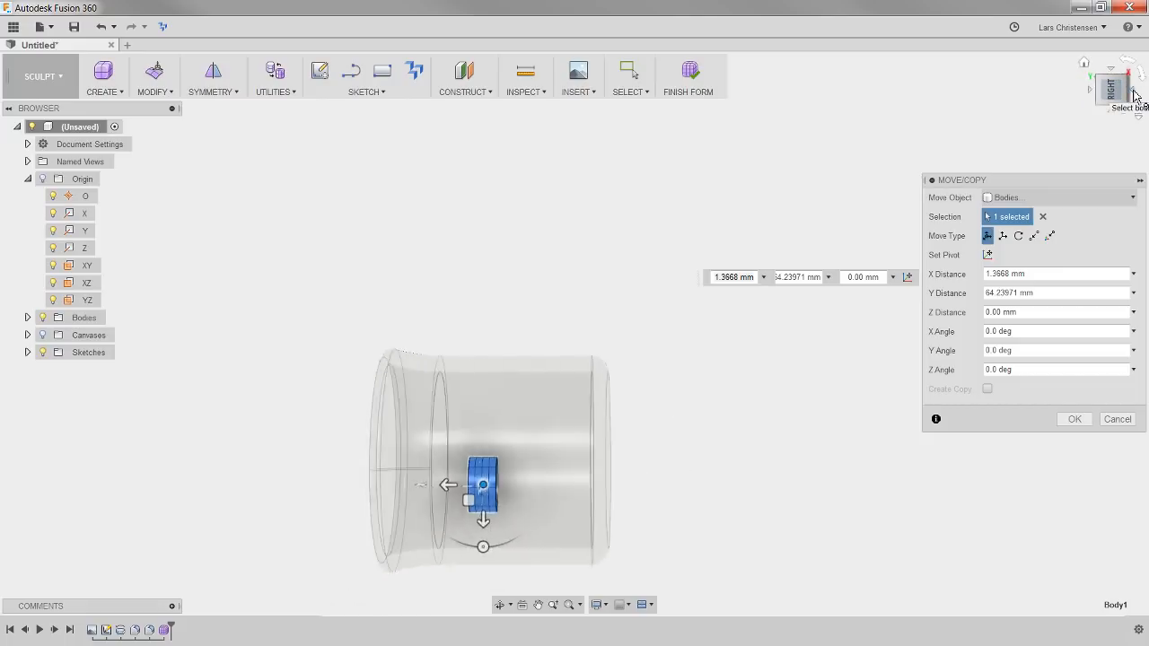
drag(485, 487, 488, 474)
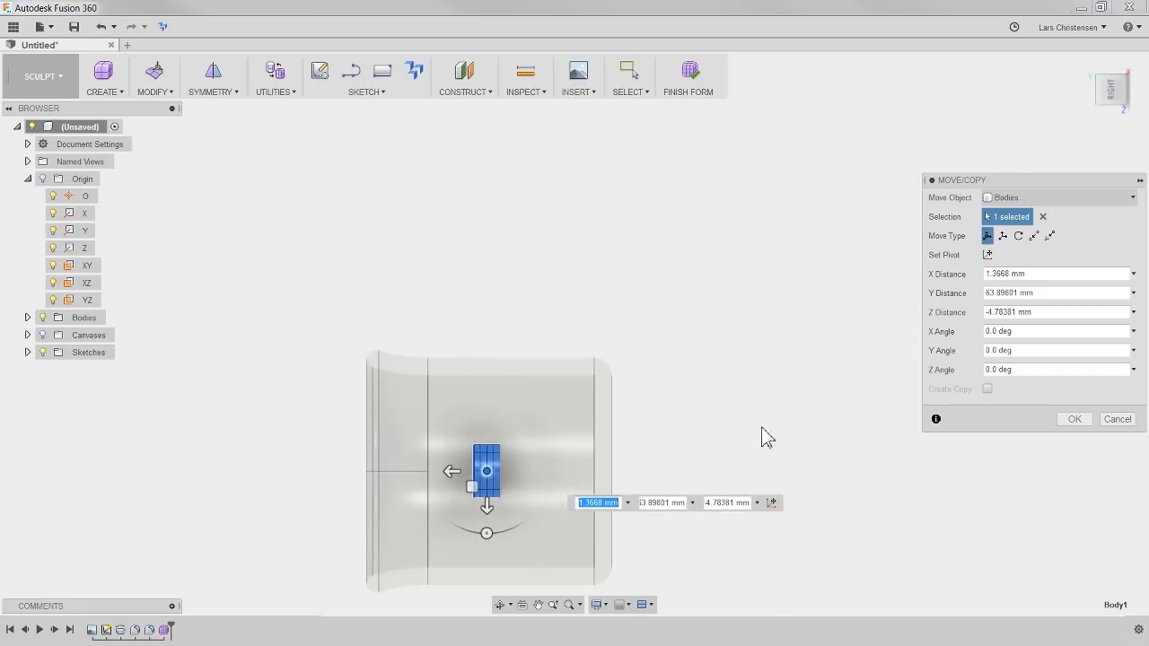
click(1074, 420)
Select all five horizontal edge loops of the T-spline cylinder, from its top rim to its bottom rim
shift+middle_drag(706, 518, 655, 355)
scroll(655, 363, up, 5)
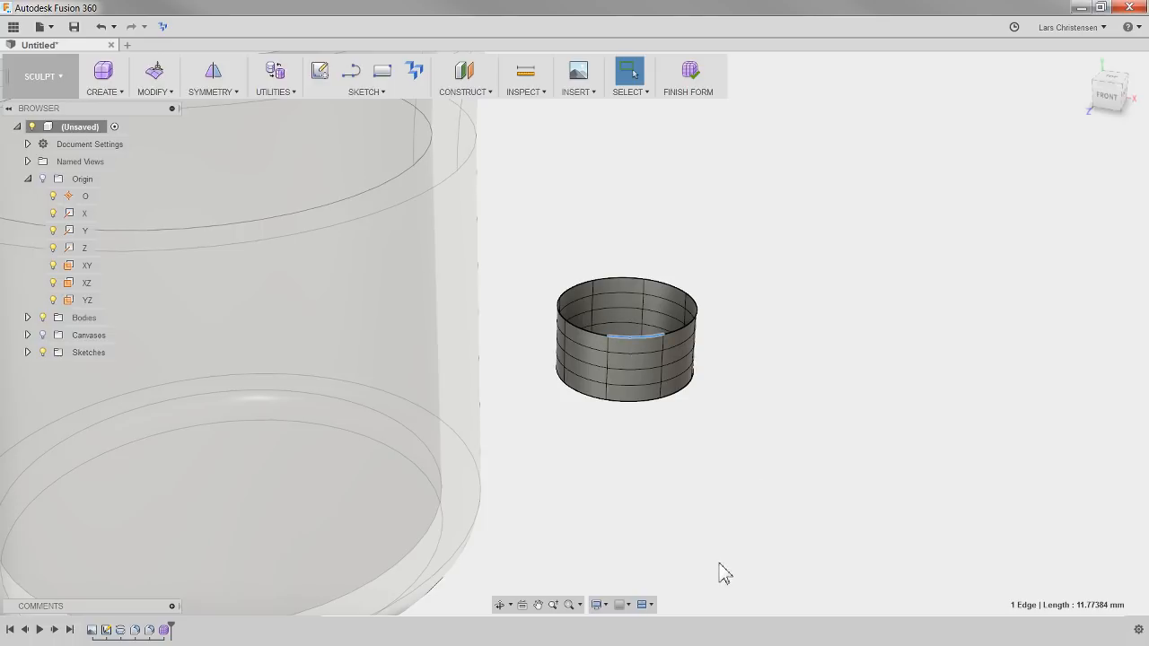
double_click(646, 337)
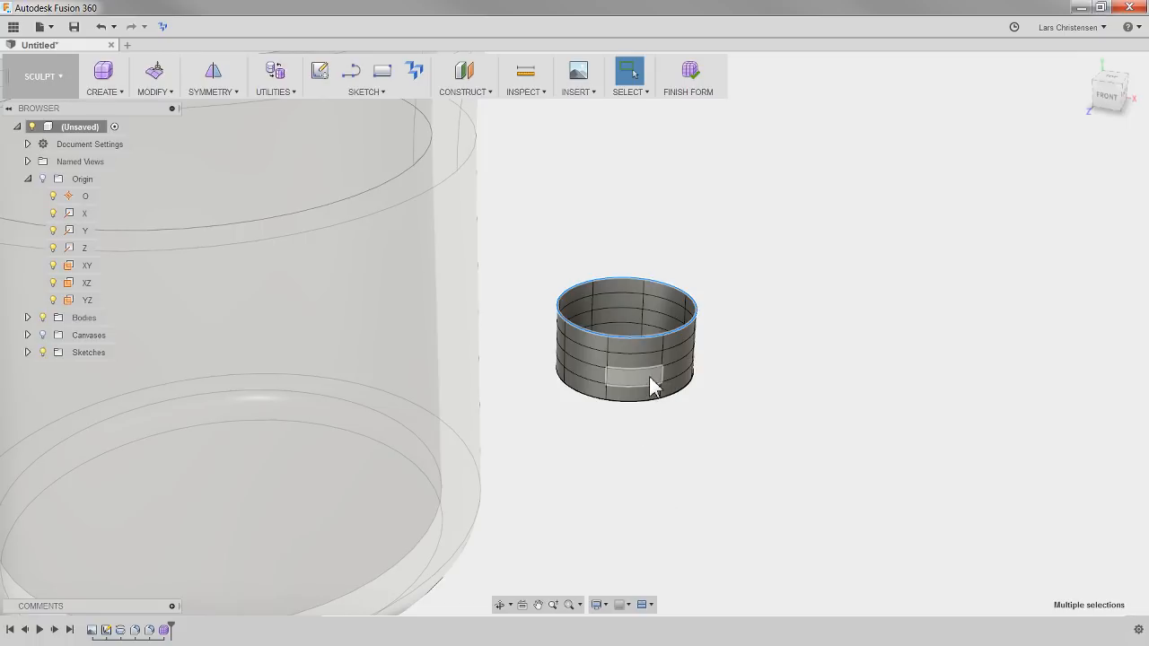
shift+double_click(639, 351)
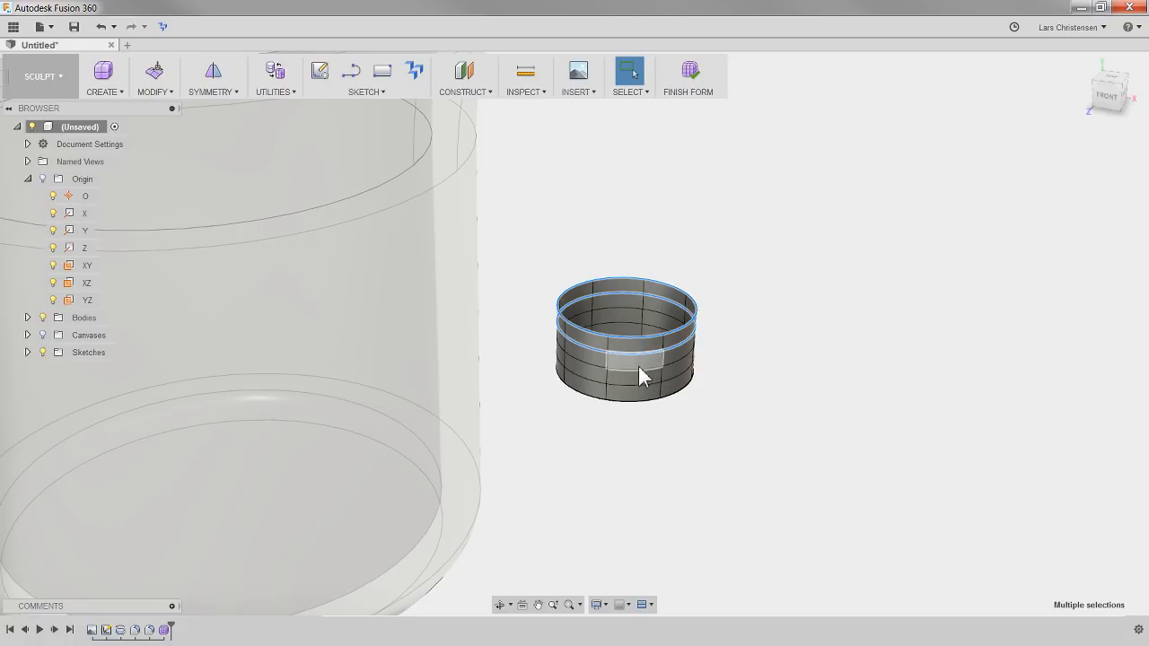
shift+double_click(639, 371)
shift+double_click(640, 387)
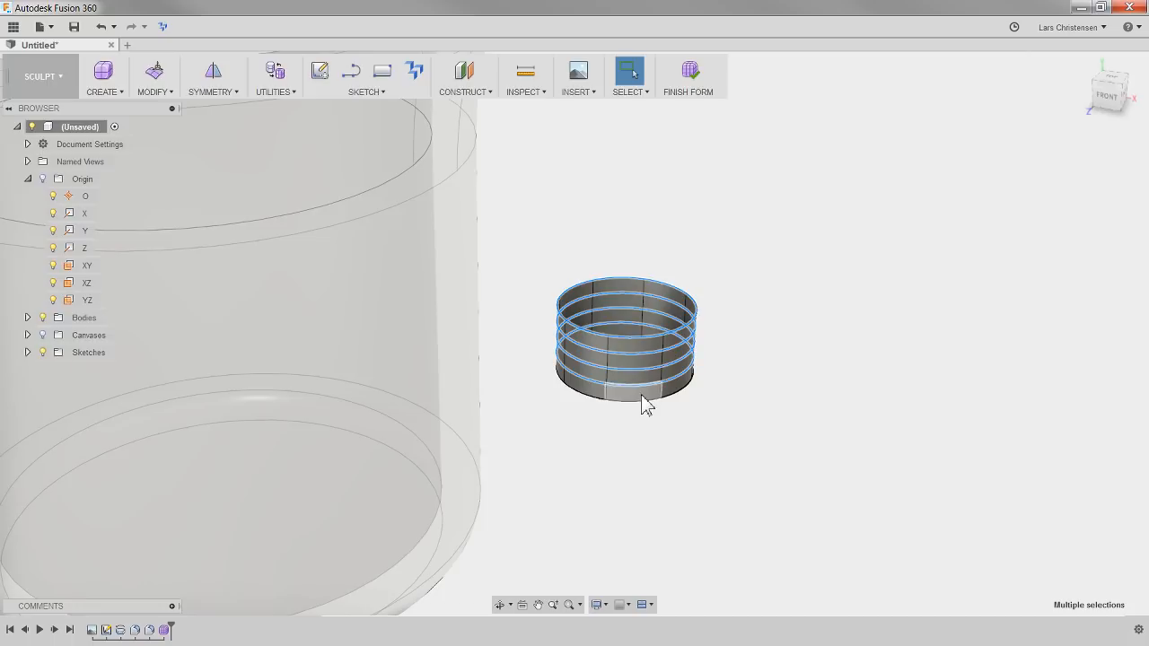
shift+double_click(643, 401)
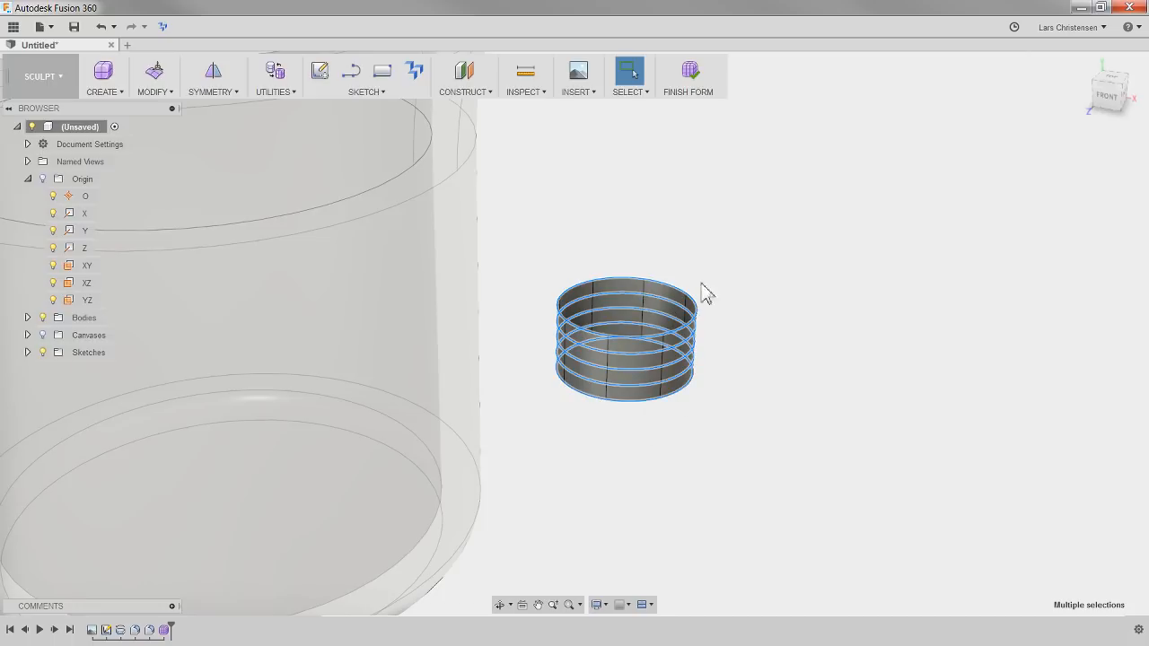
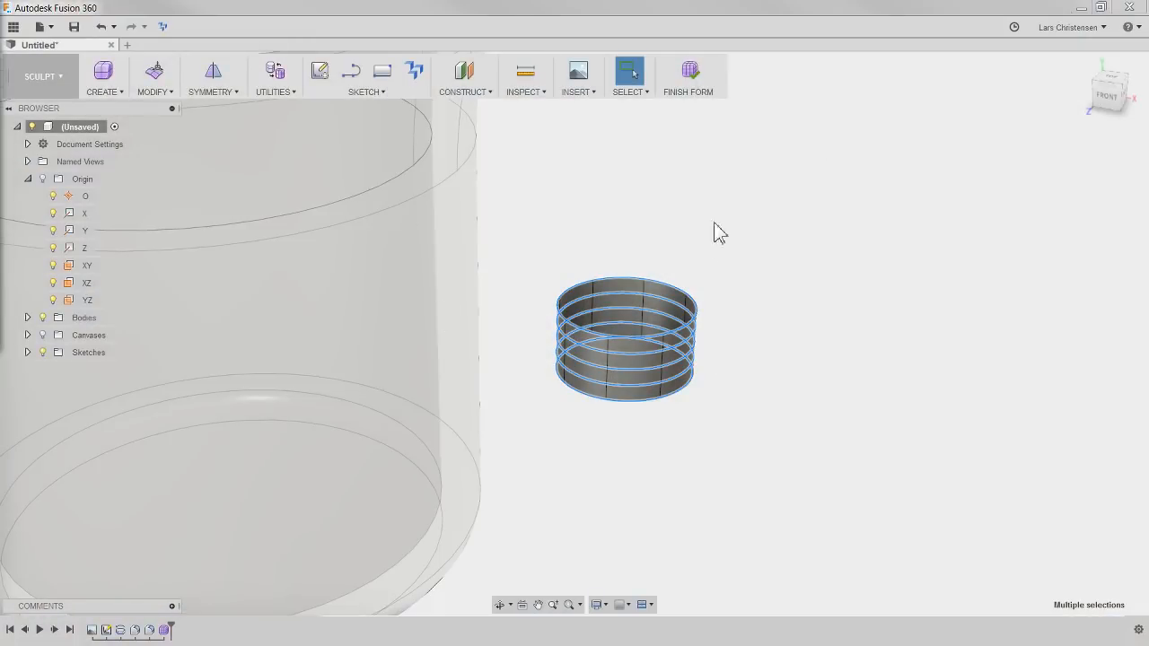
Use Edit Form to scale the selected edge loops in the horizontal plane by about 0.569, narrowing the cylinder, and clear the selection
right_click(751, 225)
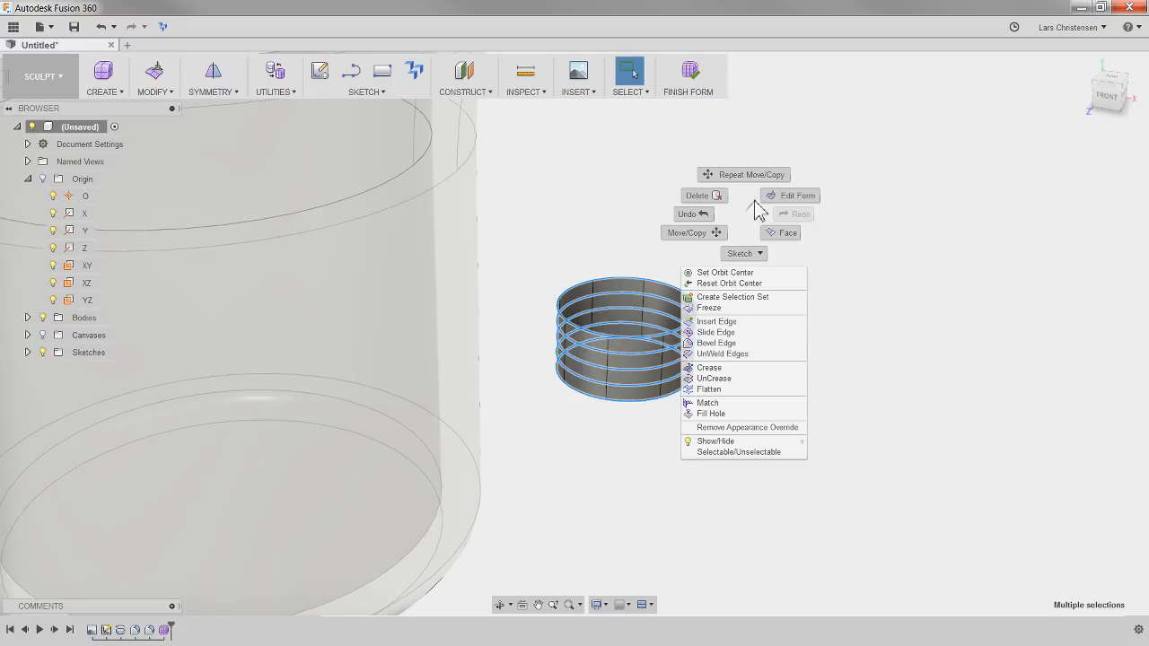
click(802, 201)
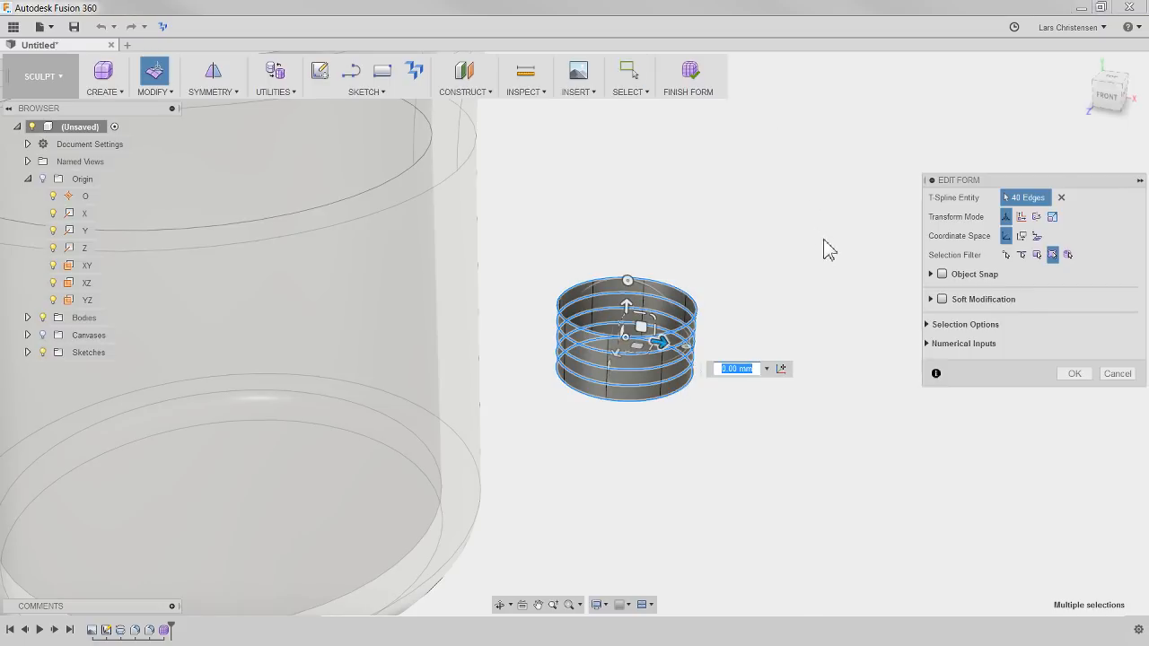
scroll(533, 290, up, 2)
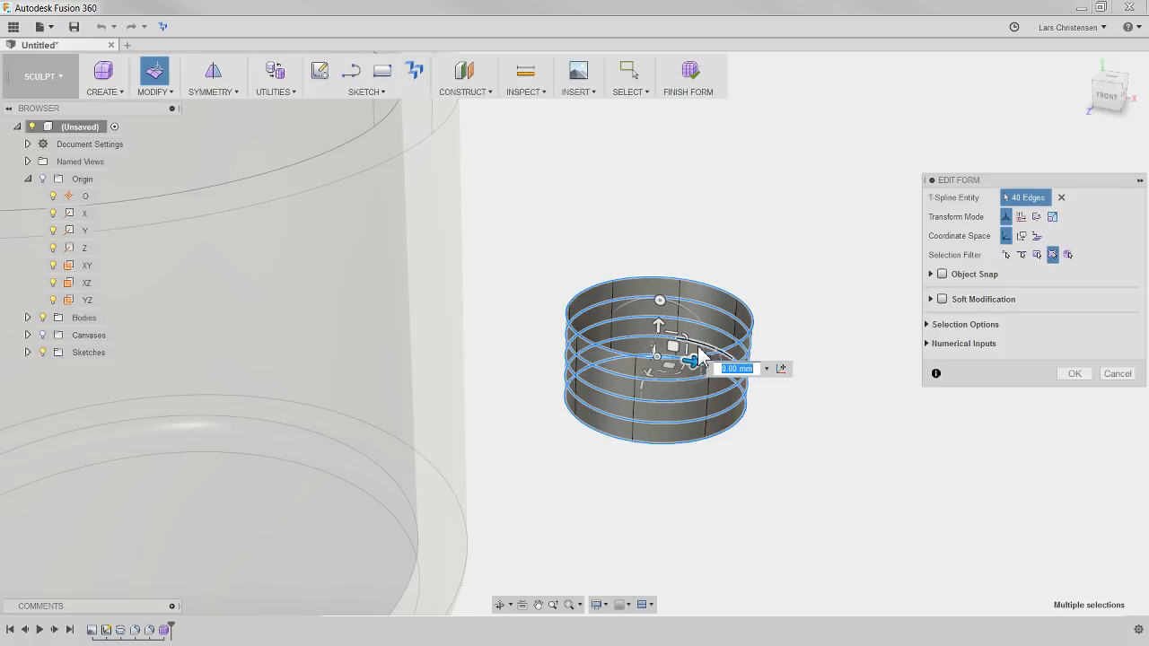
drag(680, 375, 673, 361)
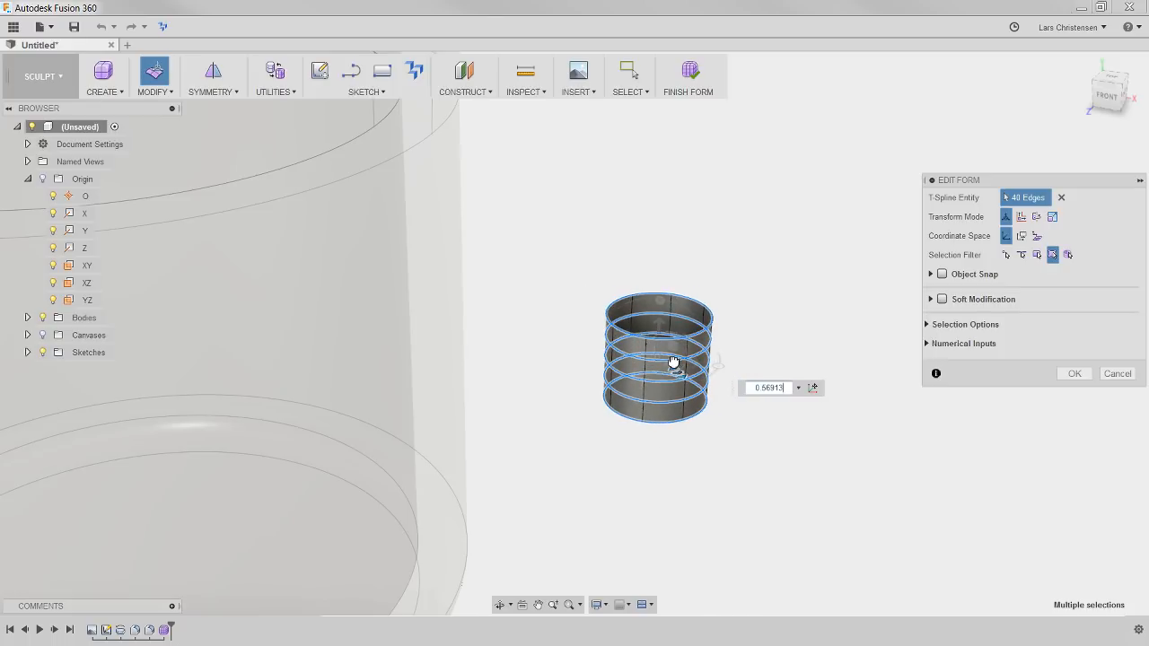
click(1106, 94)
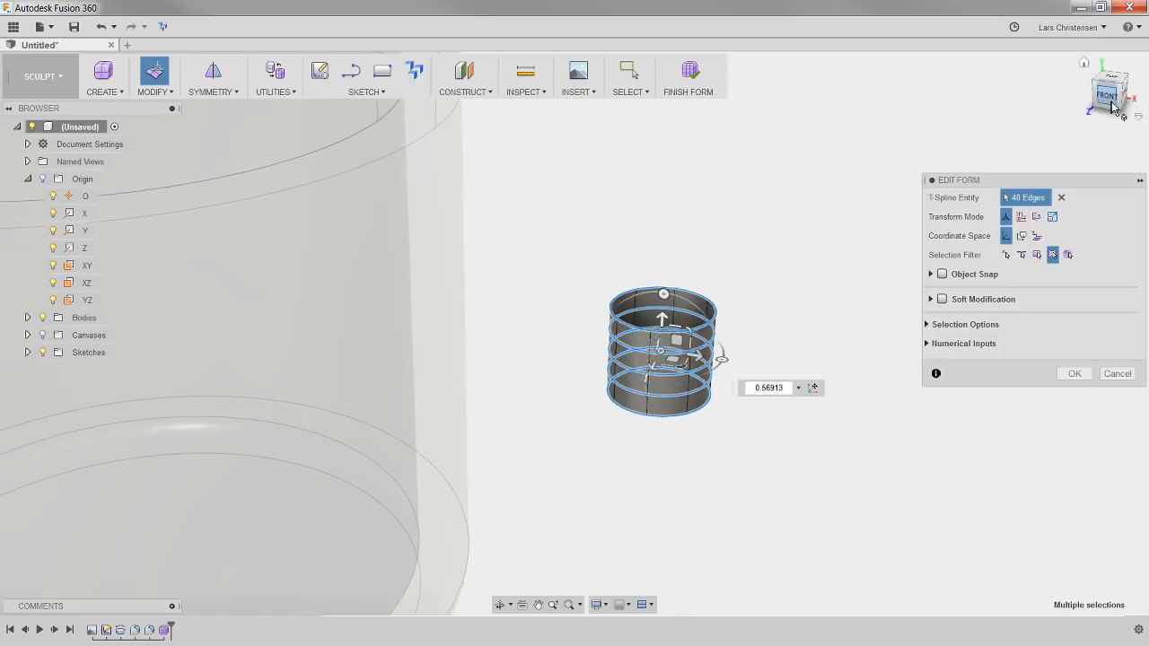
scroll(471, 448, down, 3)
scroll(569, 260, down, 4)
scroll(630, 221, up, 4)
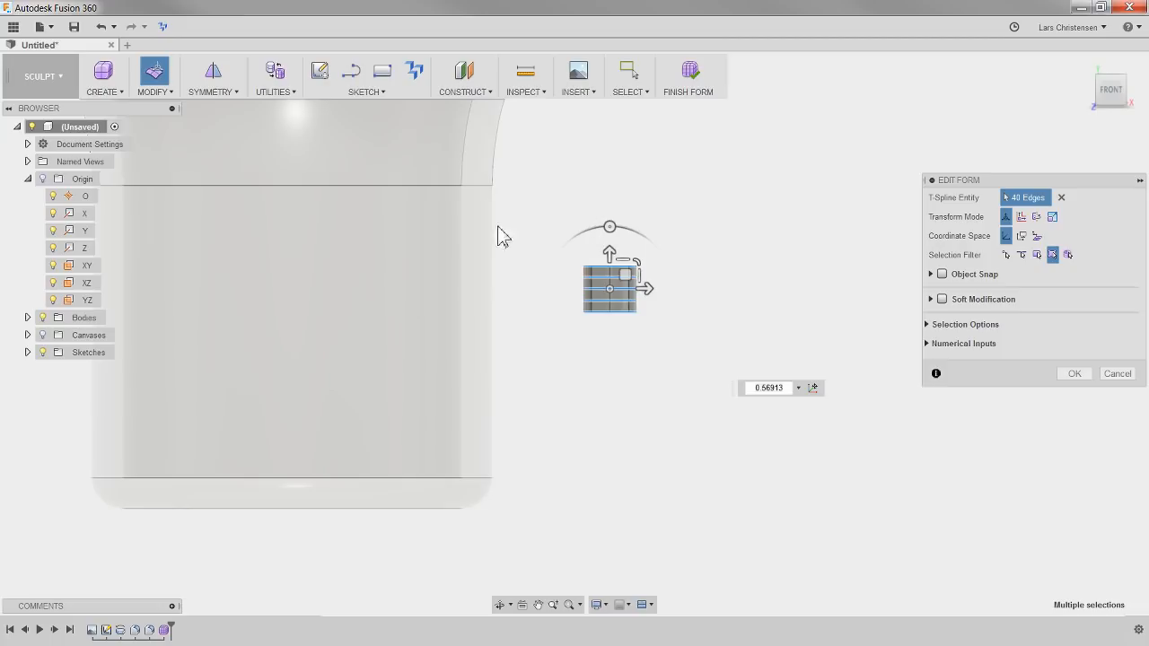
shift+middle_drag(607, 290, 514, 508)
scroll(538, 461, up, 4)
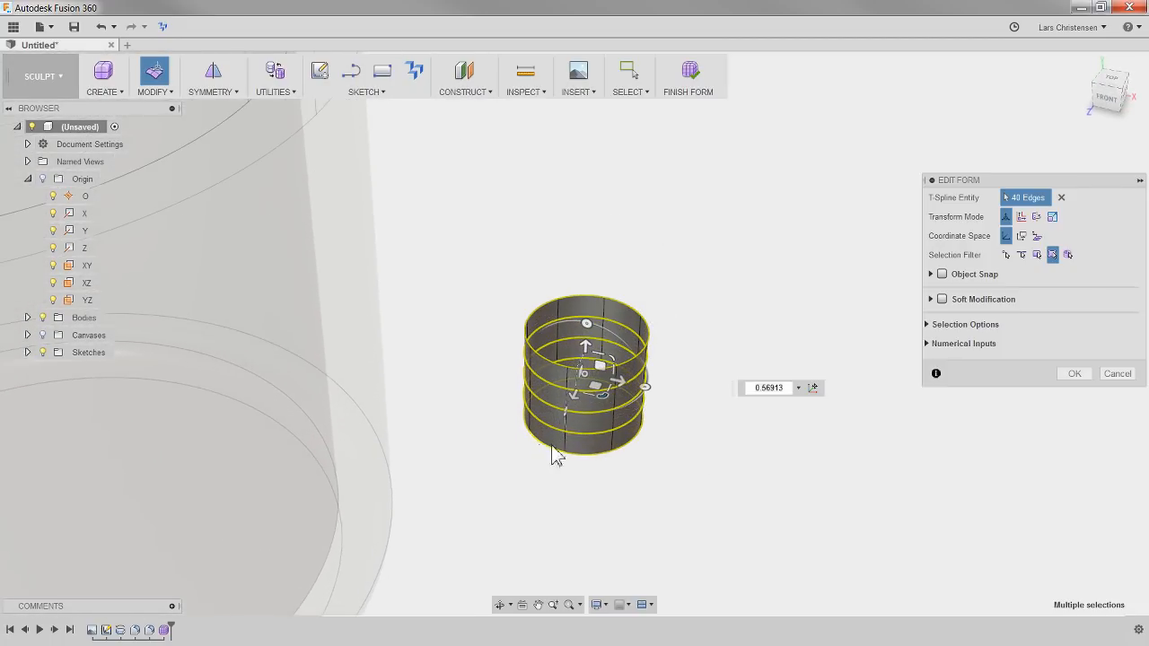
click(723, 507)
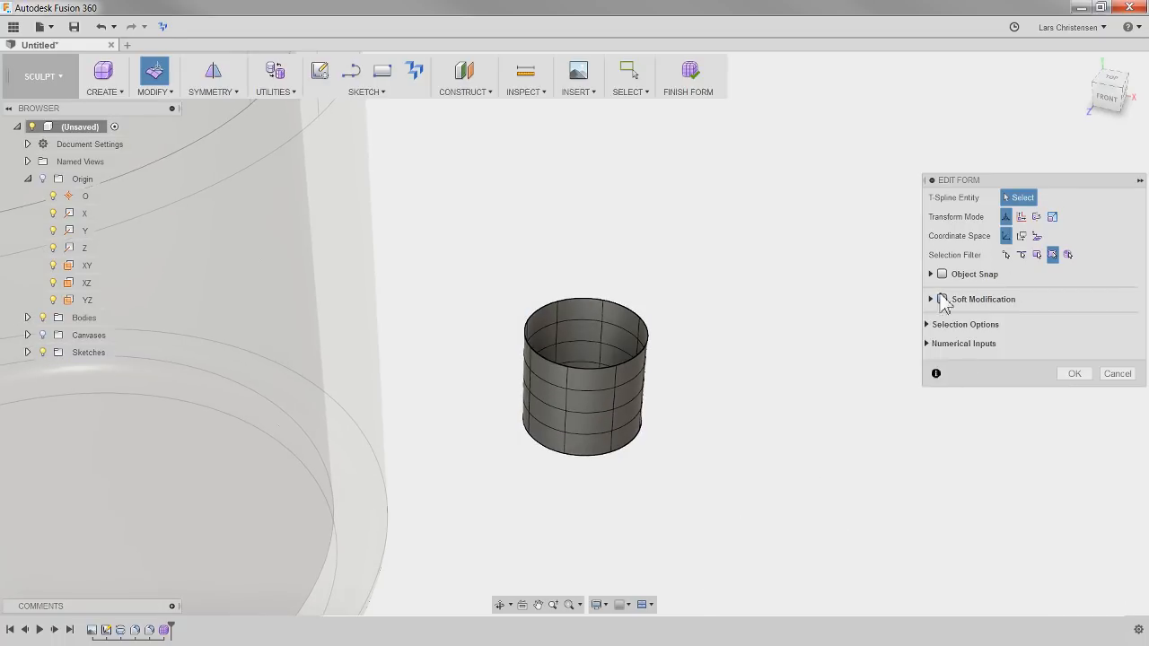
Lower the bottom two edge loops of the cylinder by about 9.64 mm to lengthen the form
shift+middle_drag(824, 443, 613, 441)
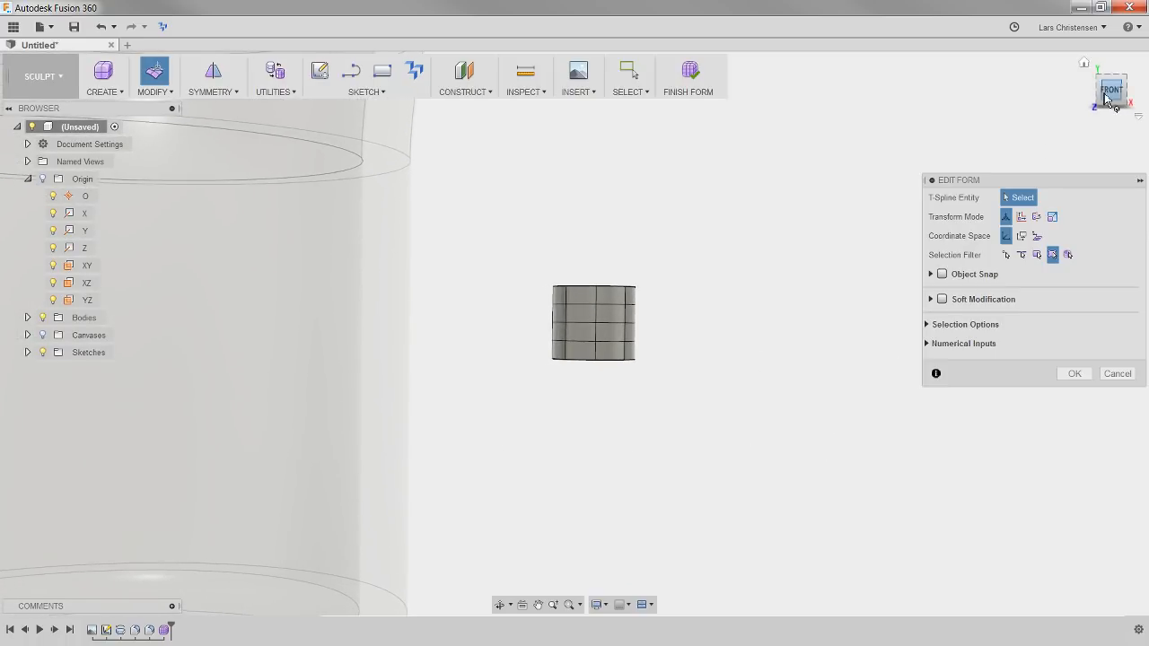
double_click(593, 339)
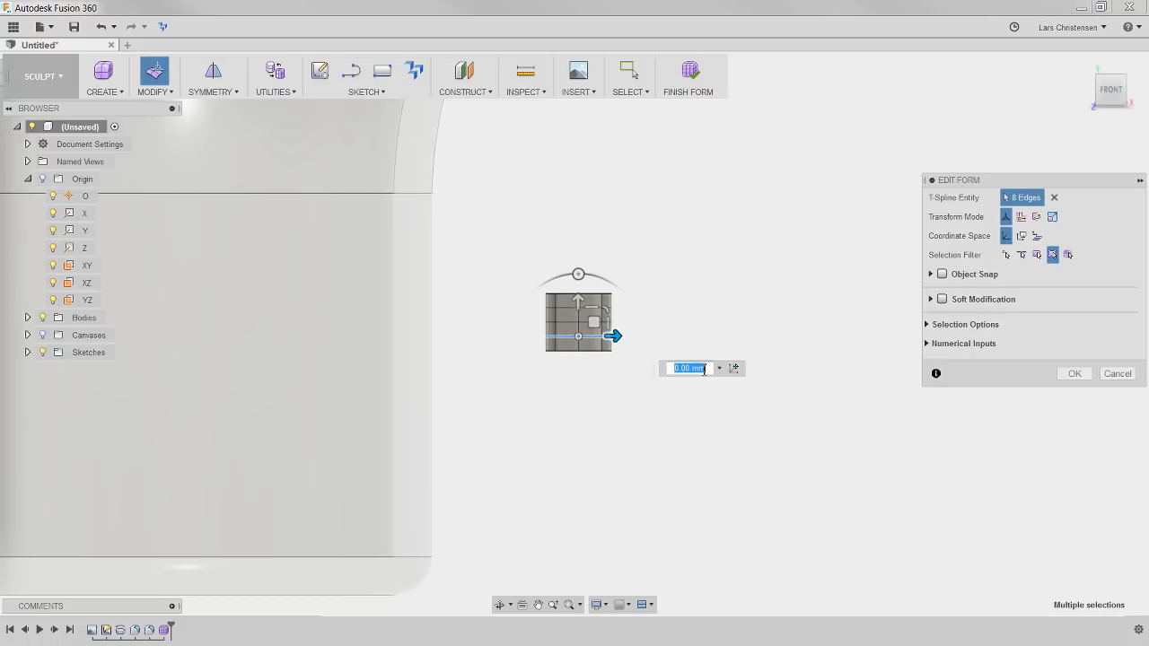
shift+double_click(597, 352)
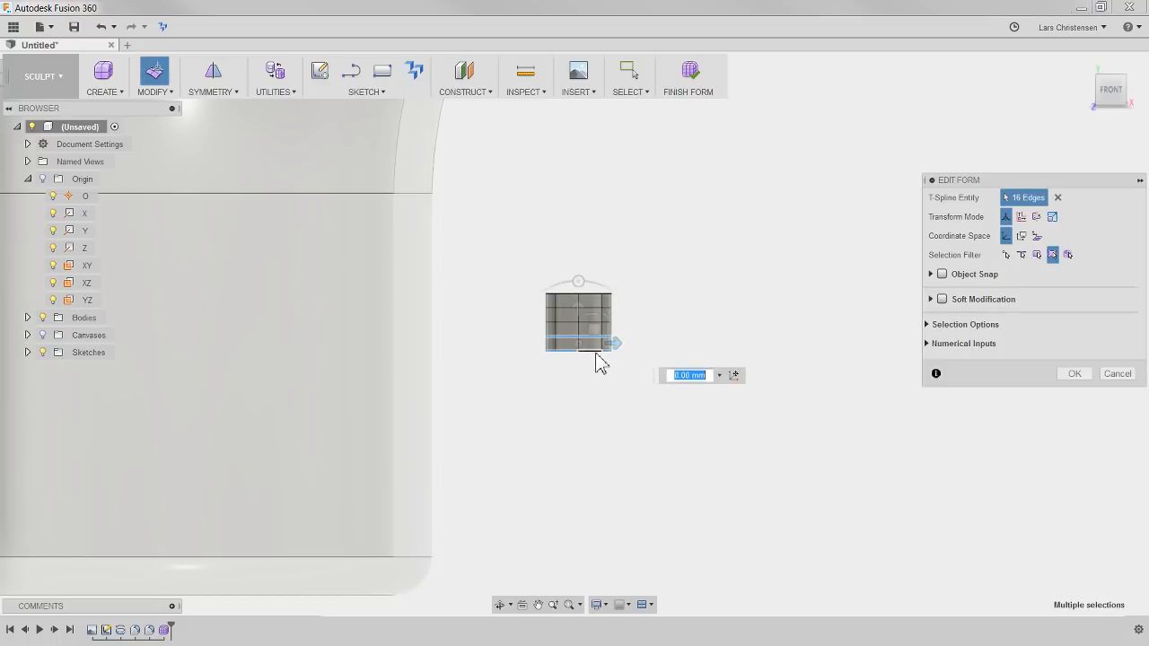
scroll(499, 354, up, 3)
scroll(505, 371, up, 1)
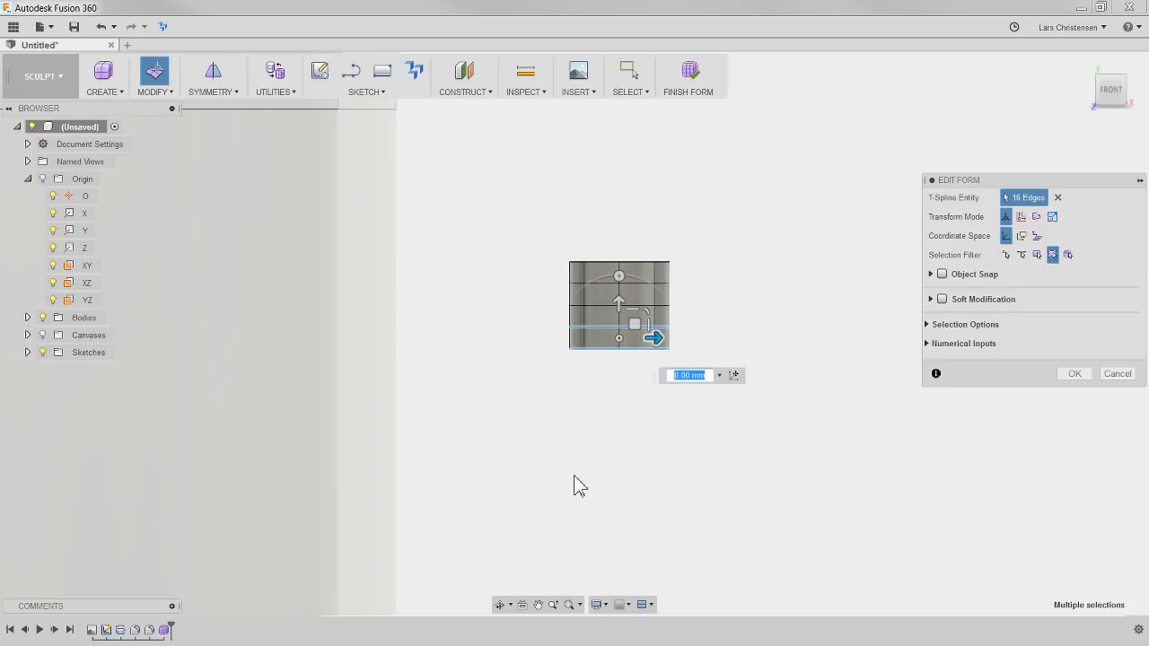
drag(619, 302, 602, 358)
Tilt the bottom two edge loops clockwise in the front view and move them about 2.77 mm toward the mug and 11.38 mm down
click(619, 331)
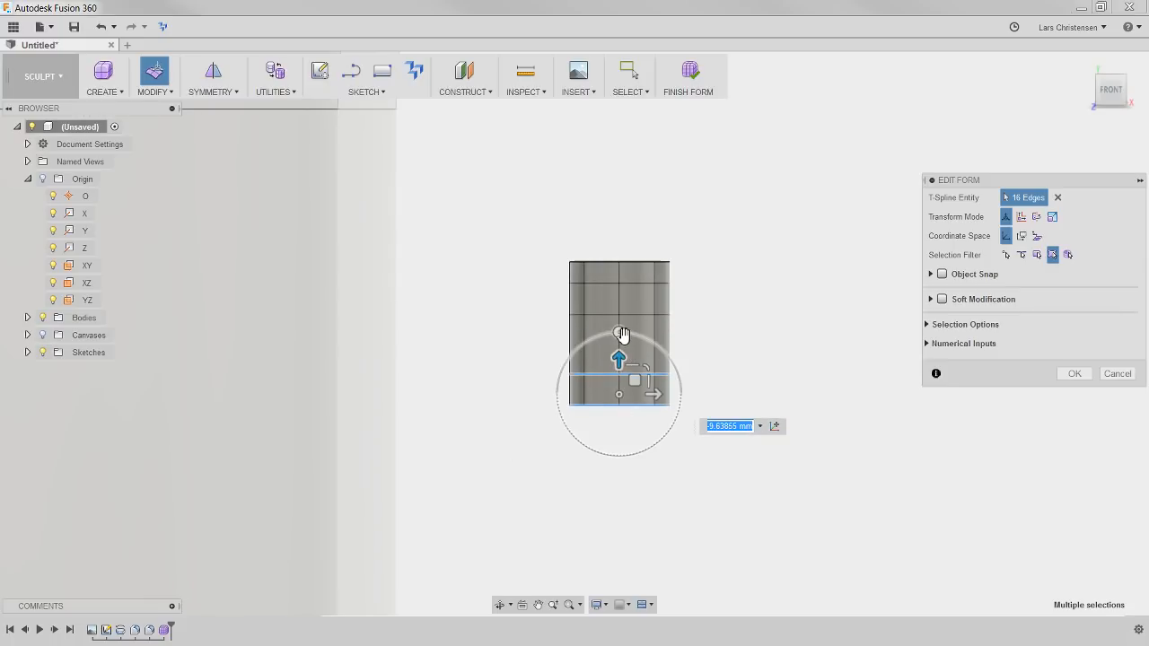
drag(624, 336, 647, 340)
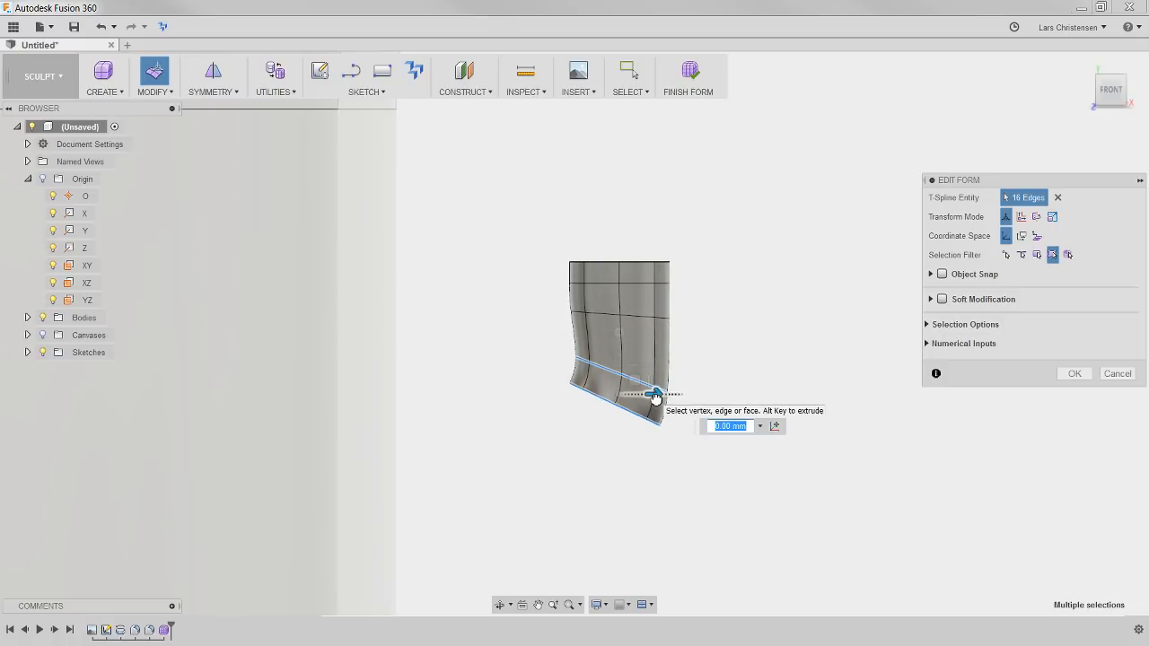
drag(653, 392, 642, 399)
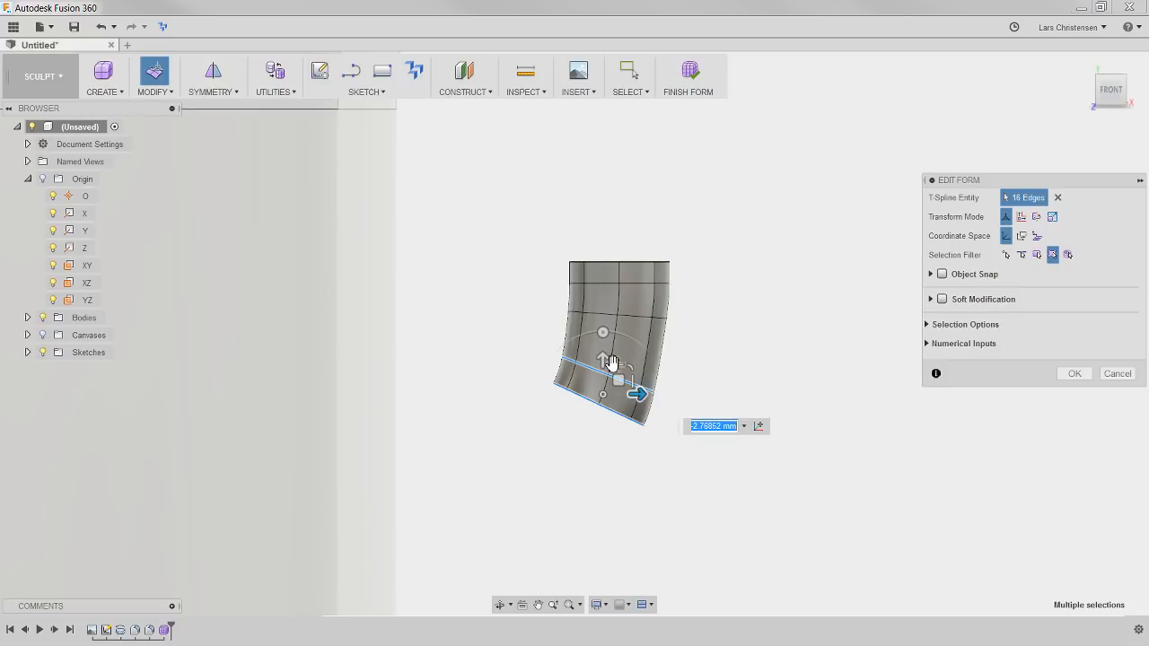
drag(605, 364, 602, 428)
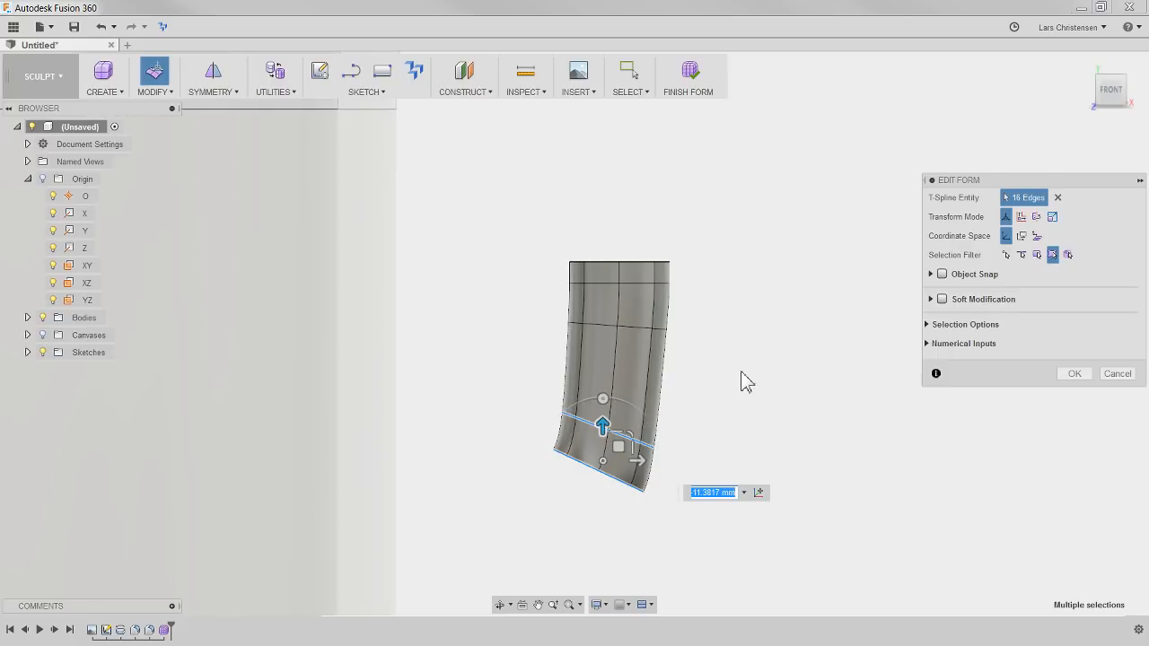
click(814, 417)
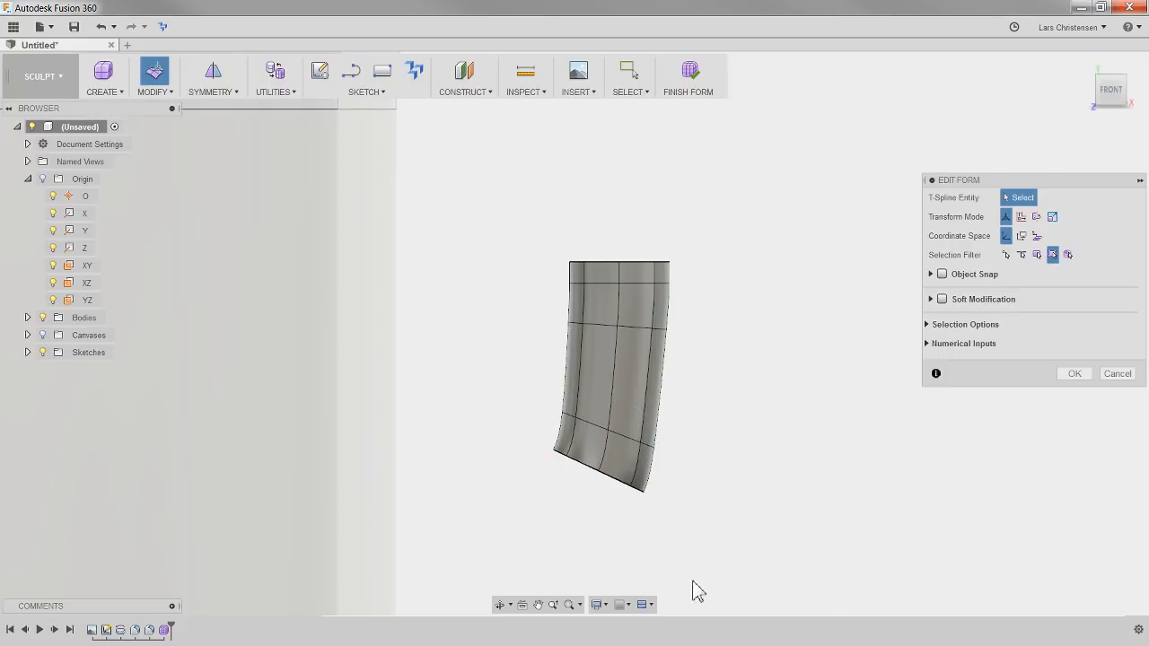
Rotate only the bottom rim loop by -15 degrees and shift it toward the mug and about 2.77 mm down
double_click(615, 487)
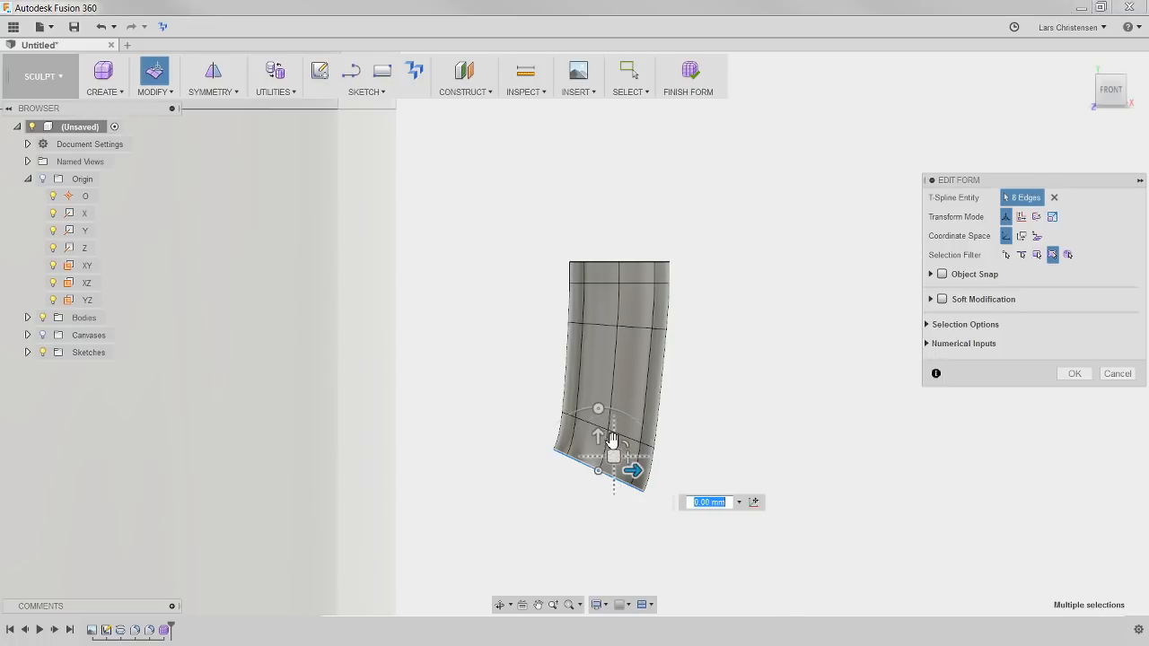
drag(598, 409, 600, 411)
drag(607, 410, 615, 409)
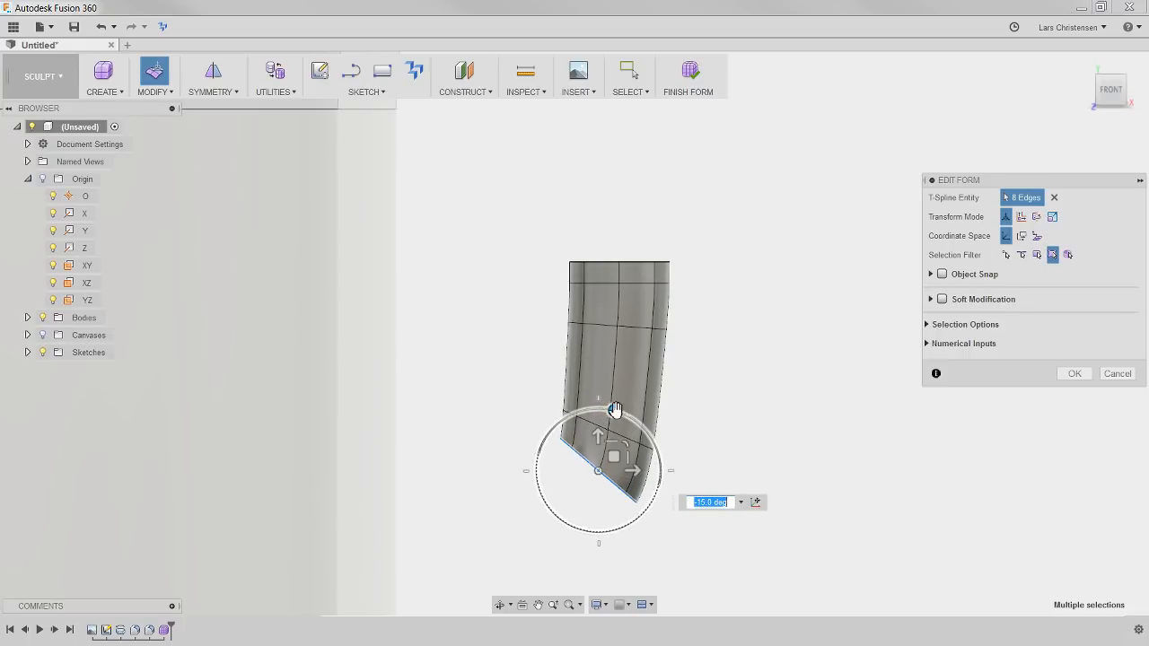
drag(631, 474, 584, 454)
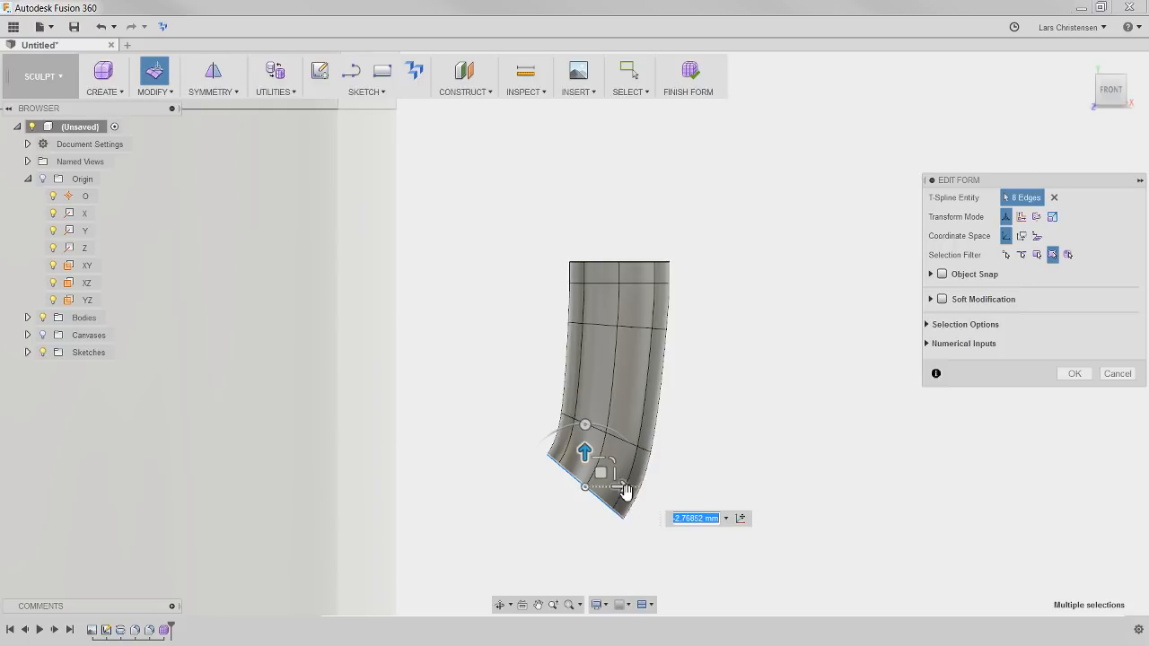
Extrude the bottom rim horizontally toward the mug, undoing the extra extrusions back to one short segment
drag(624, 492, 487, 487)
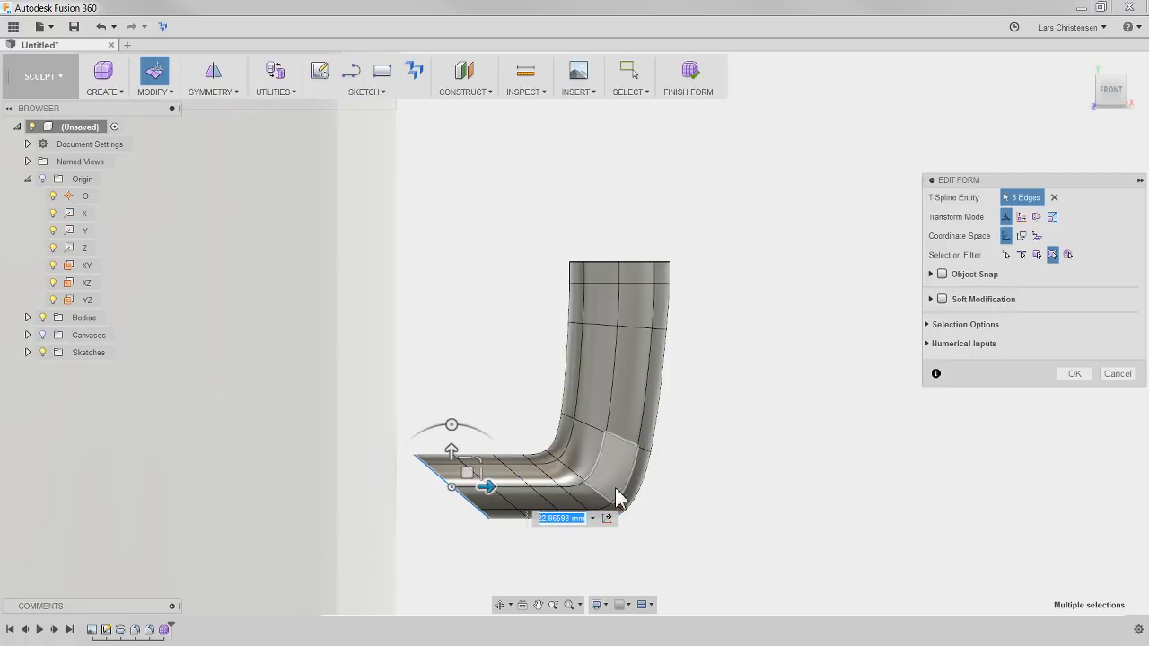
key(ctrl+z)
key(ctrl+z)
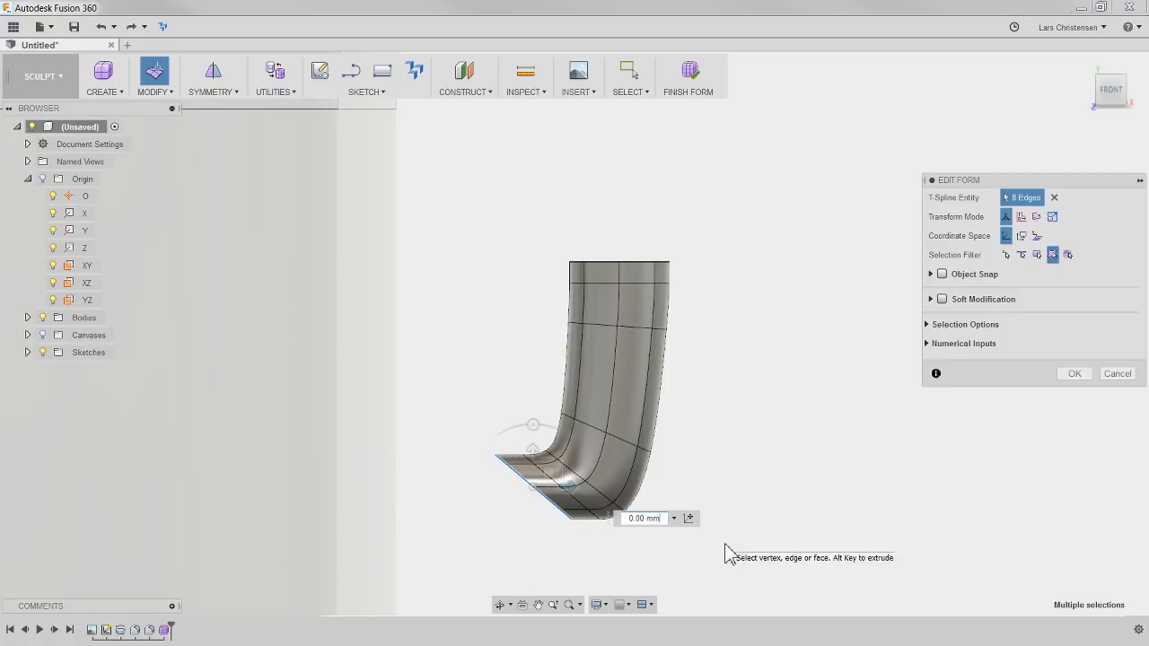
key(ctrl+z)
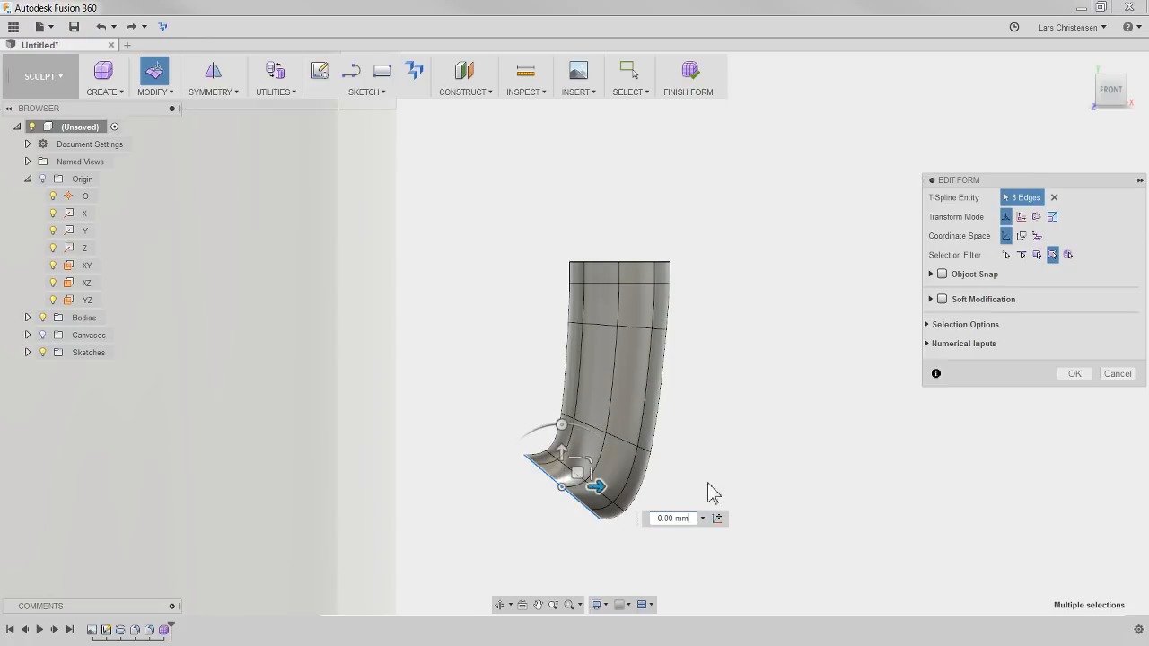
Move the last two edge loops at the lower end down and toward the mug, and rotate them slightly clockwise
click(574, 543)
double_click(577, 506)
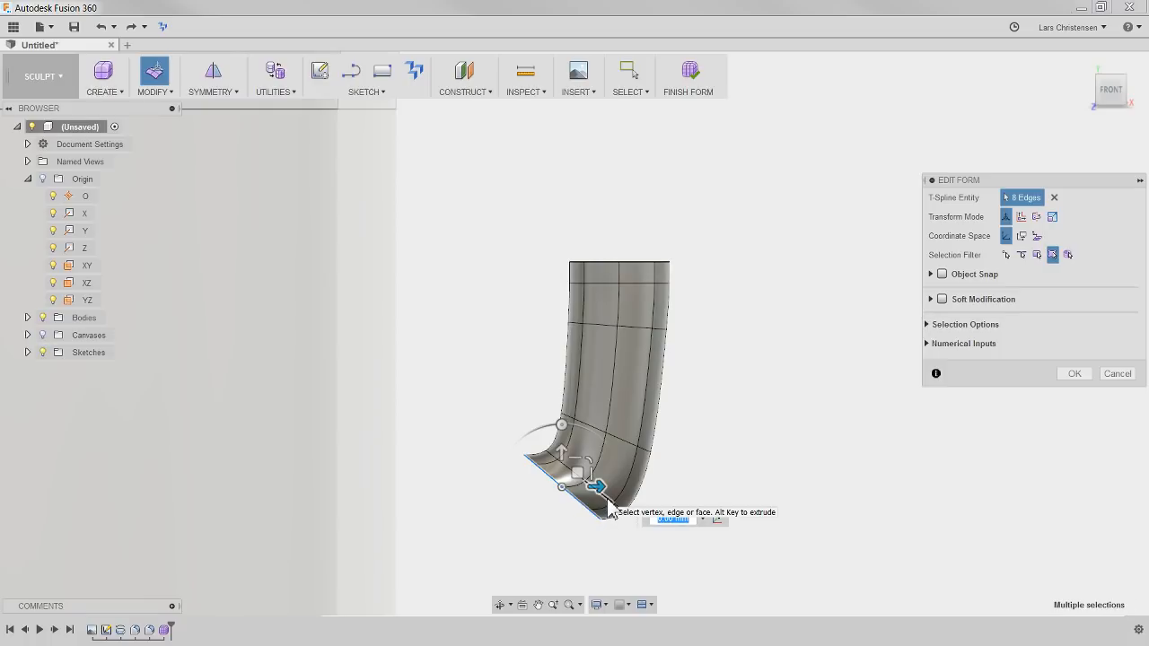
shift+double_click(608, 508)
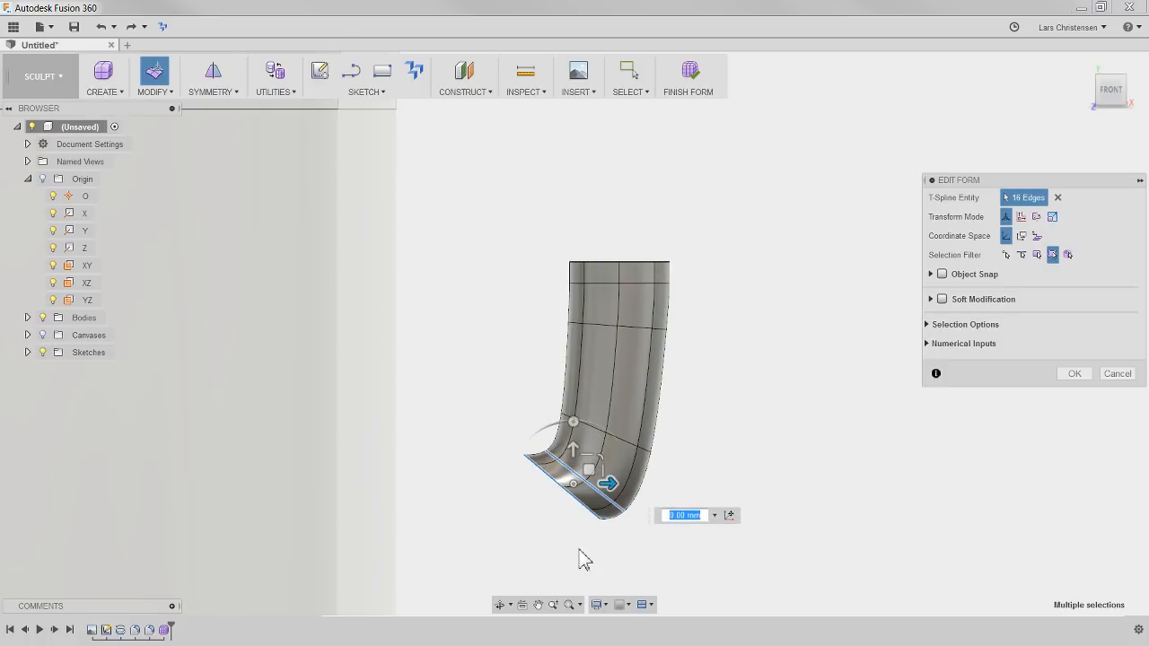
drag(577, 456, 555, 489)
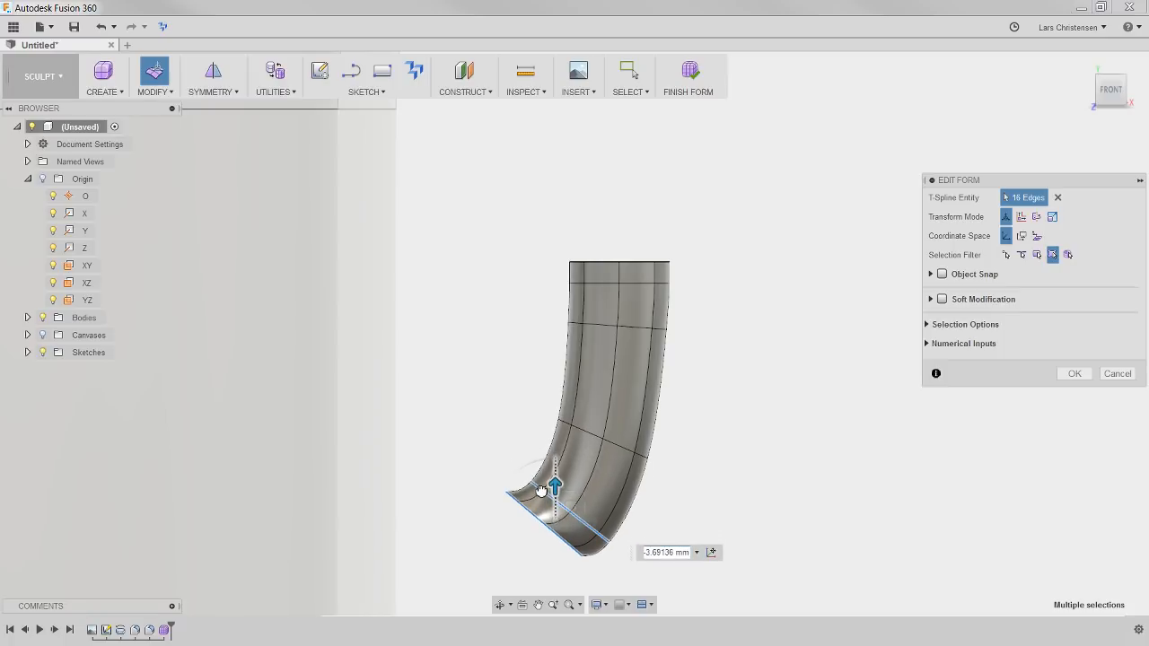
scroll(466, 265, down, 2)
scroll(436, 475, up, 1)
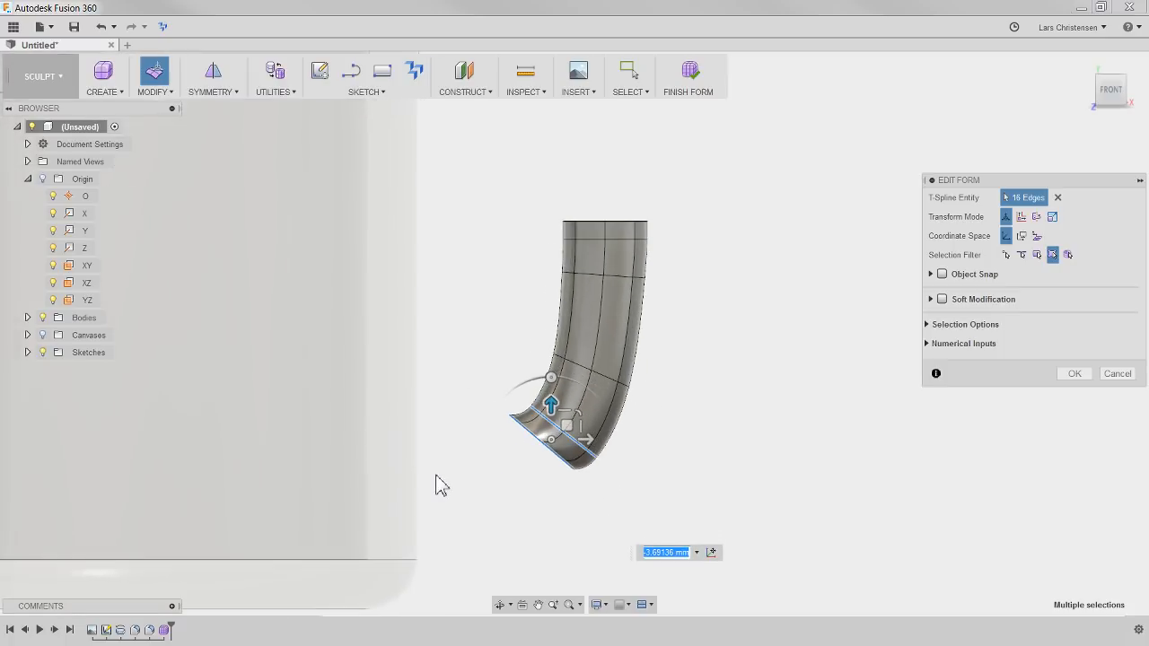
drag(551, 377, 559, 378)
click(489, 470)
scroll(582, 474, up, 2)
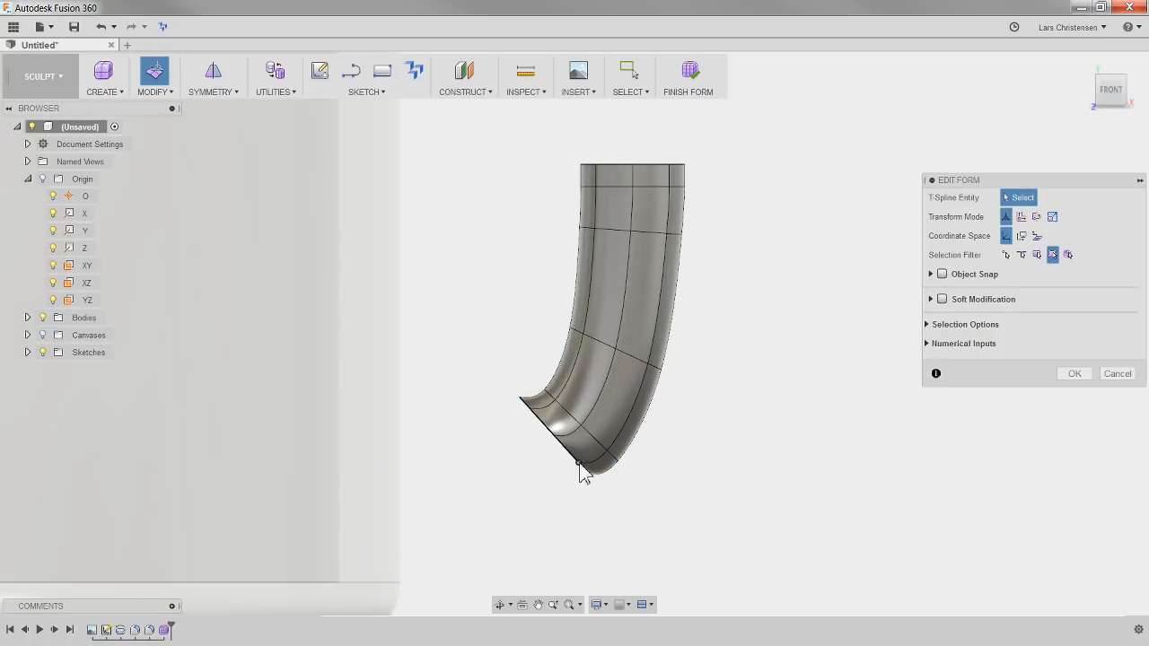
Extrude the lower rim toward the mug, about 5.12 mm downward, and rotate the new rim by about -22.1 degrees
double_click(568, 461)
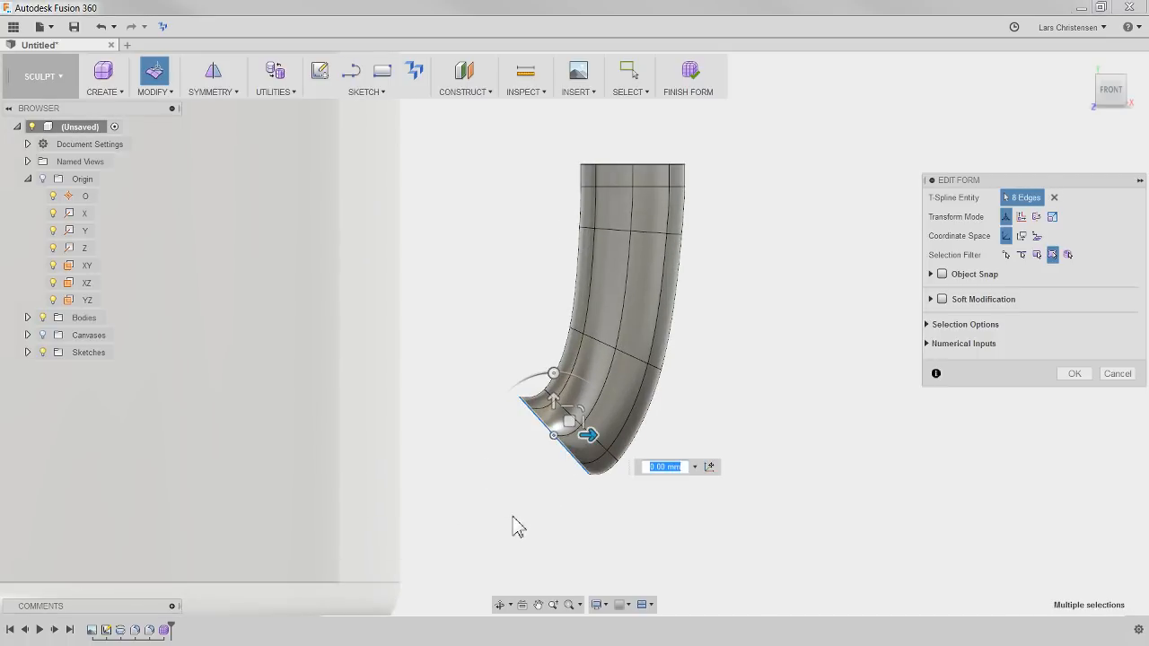
drag(594, 436, 546, 462)
drag(507, 402, 502, 435)
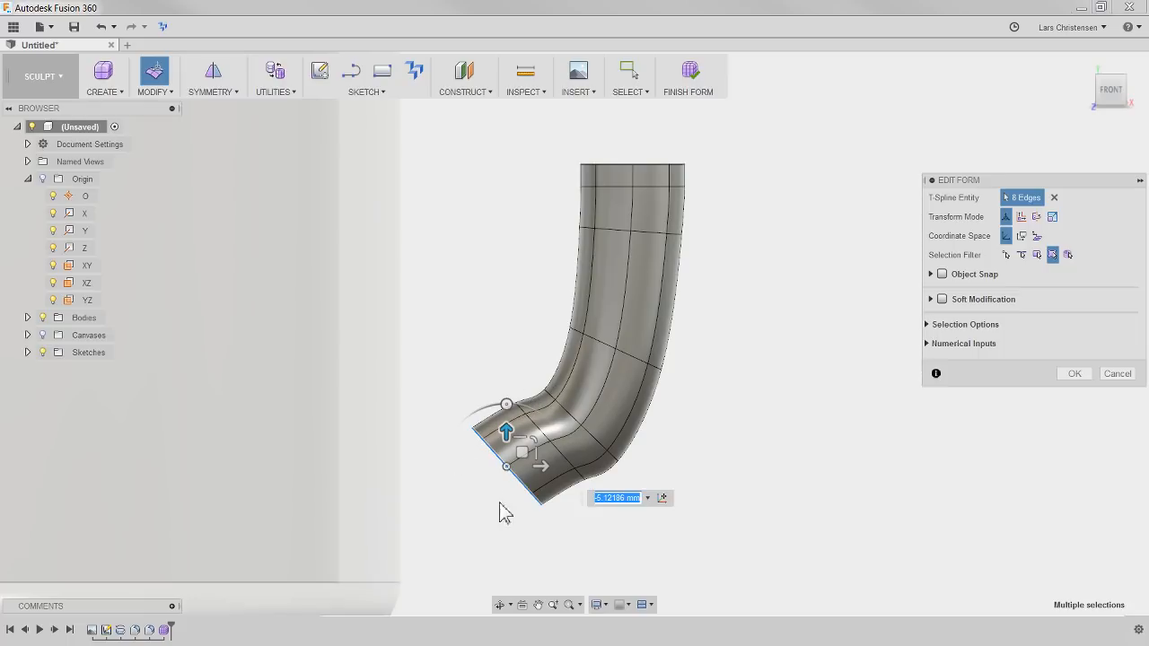
drag(506, 404, 530, 409)
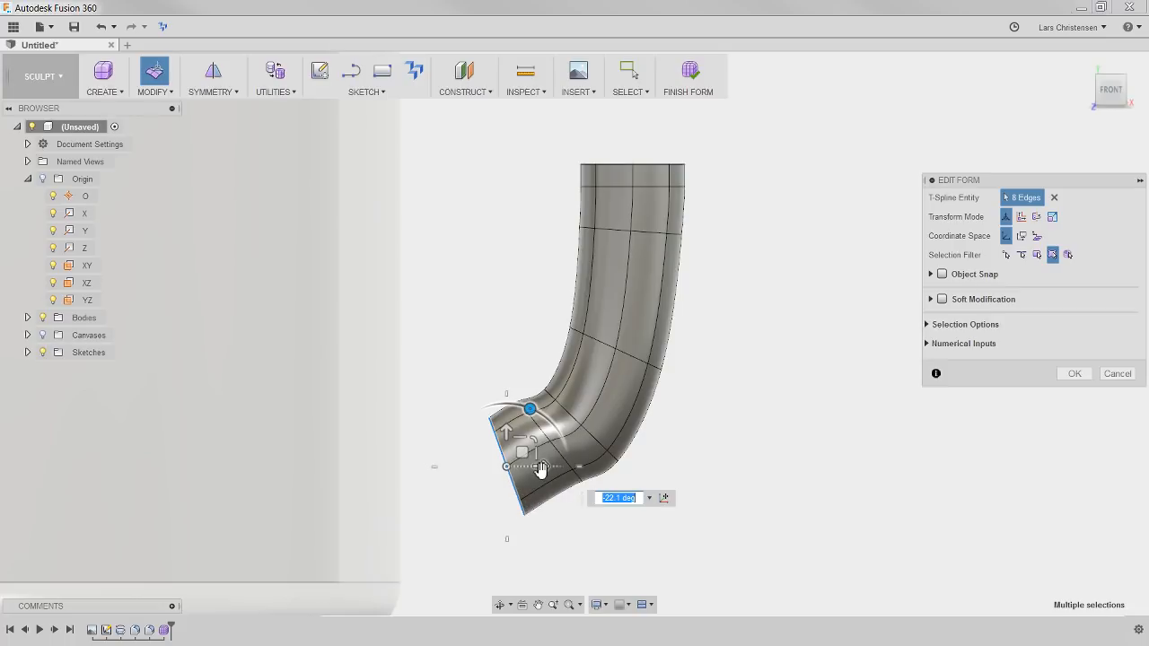
Extrude the lower rim about 6.6 mm further toward the mug and rotate the new rim upright, parallel to the mug wall
drag(538, 467, 501, 467)
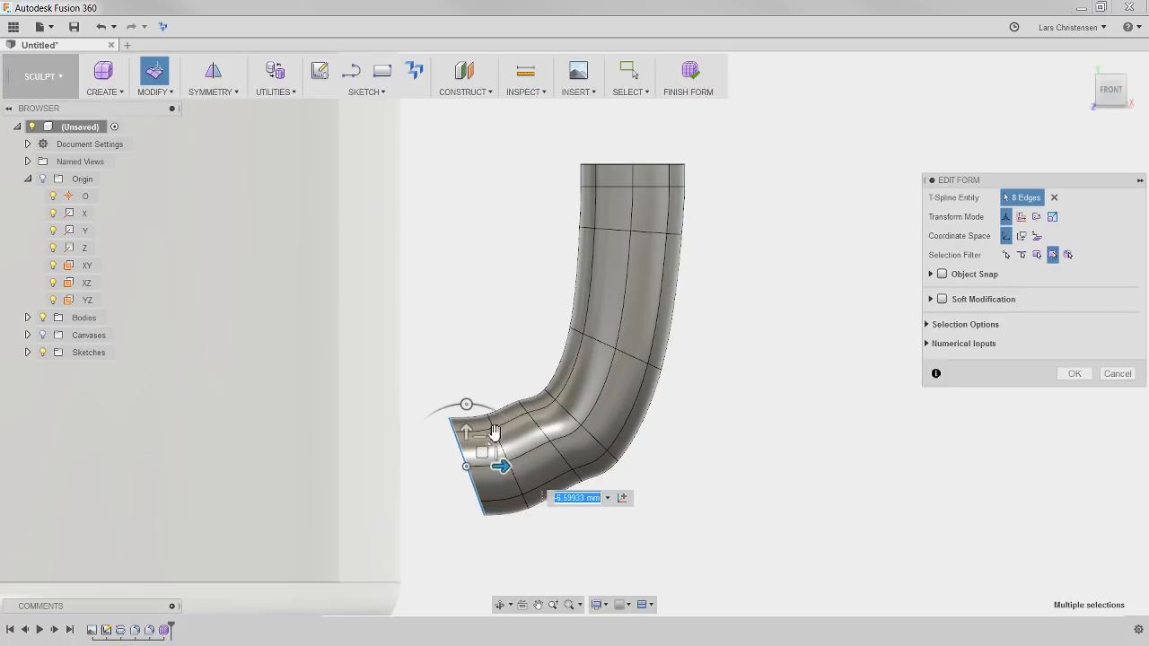
drag(465, 405, 483, 406)
drag(507, 470, 476, 467)
drag(438, 405, 441, 401)
mouse_move(474, 469)
mouse_down()
mouse_move(462, 467)
mouse_move(483, 466)
mouse_up()
click(557, 498)
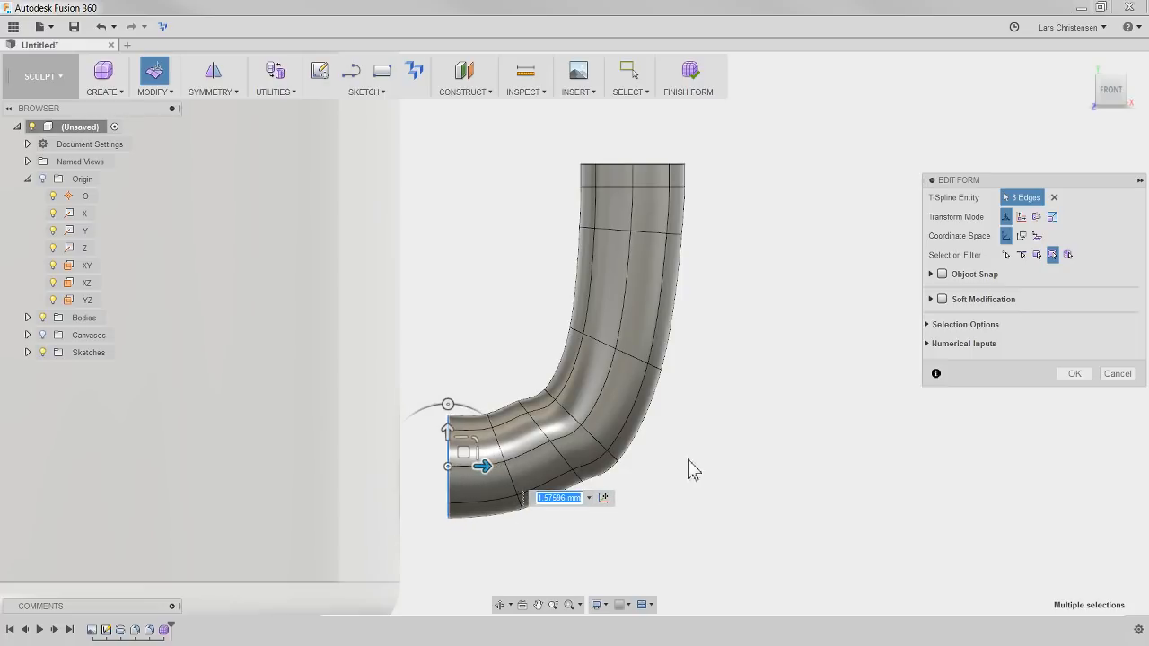
Move the edge loop just below the handle's lower bend slightly down and about 1.29 mm away from the mug
click(541, 526)
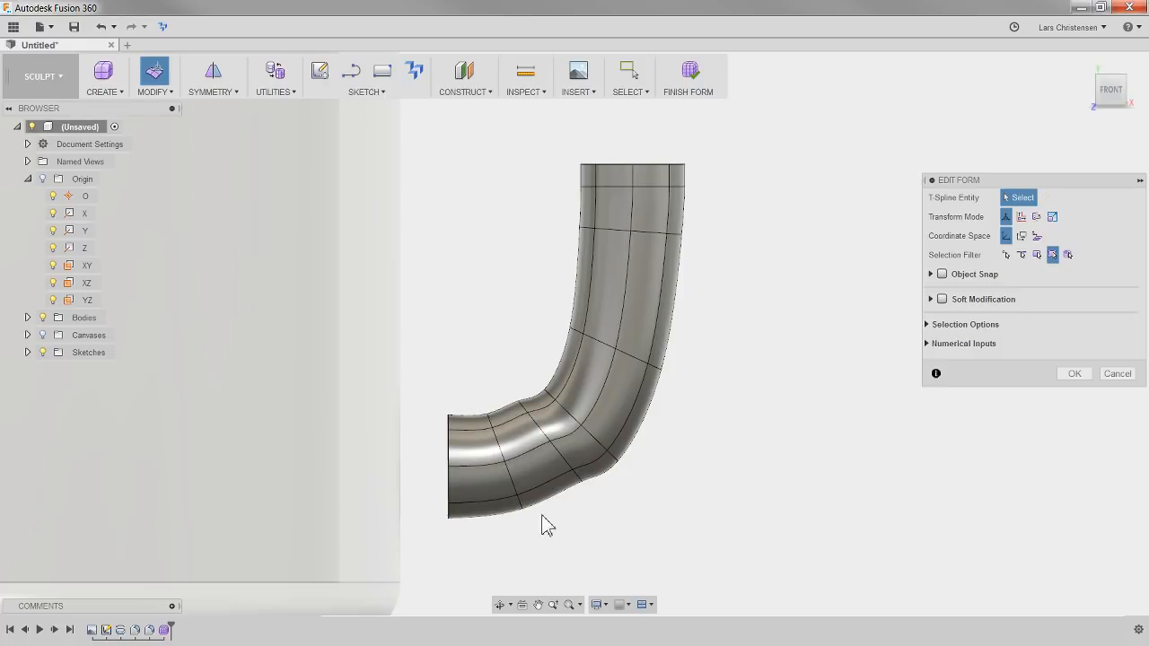
double_click(544, 433)
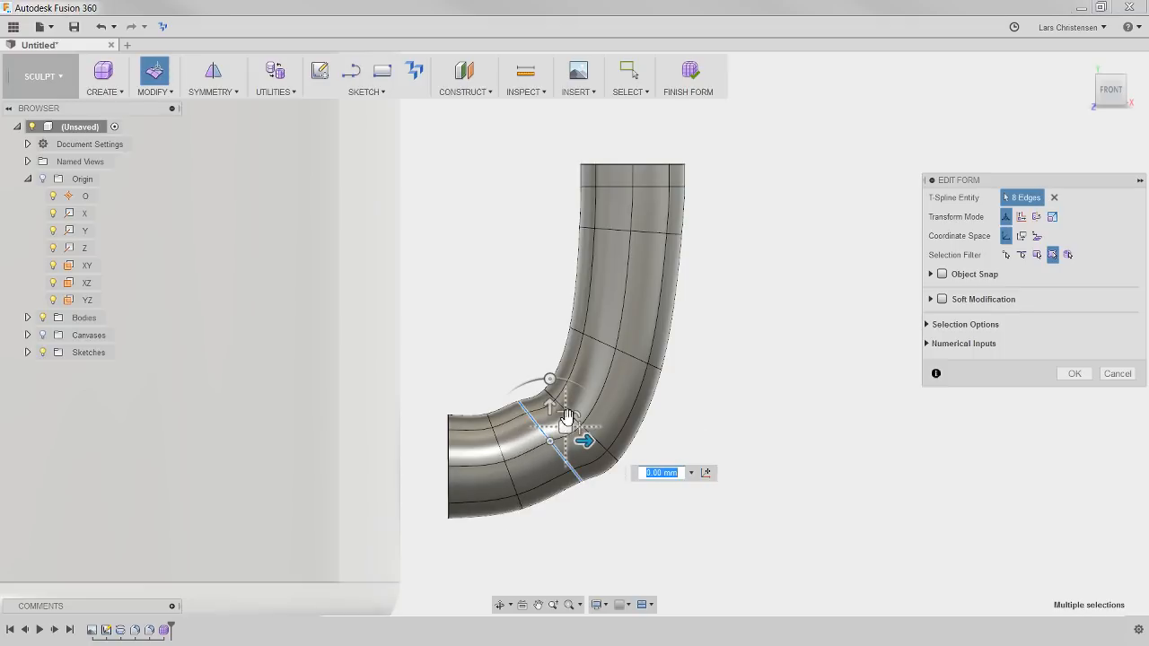
drag(550, 409, 598, 451)
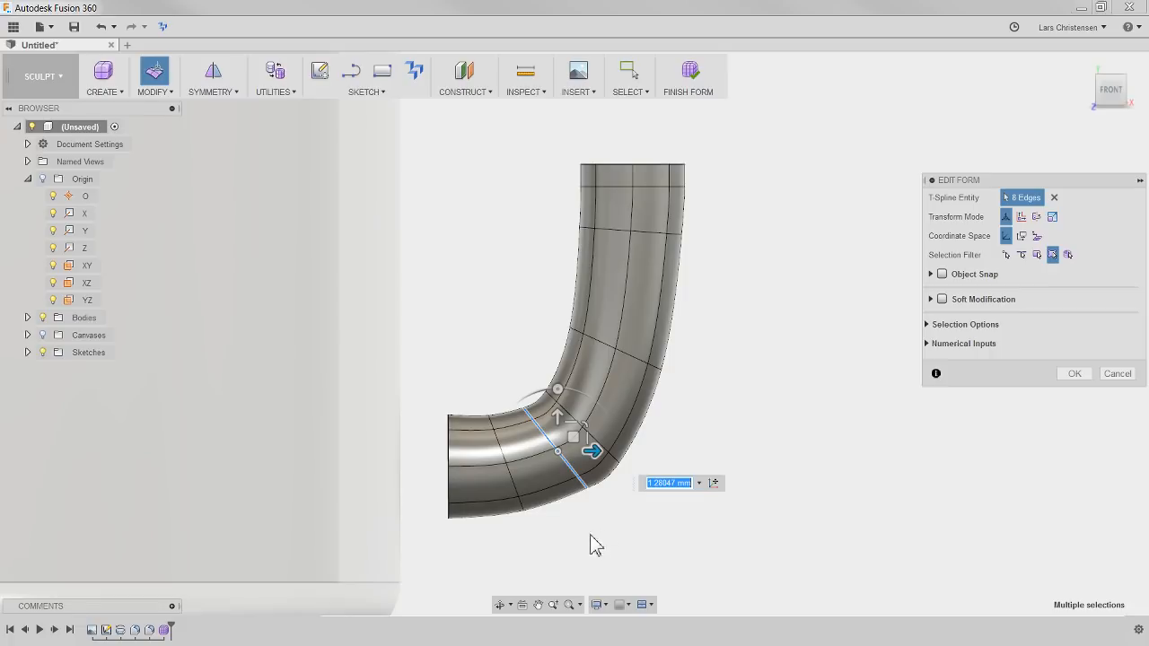
click(526, 333)
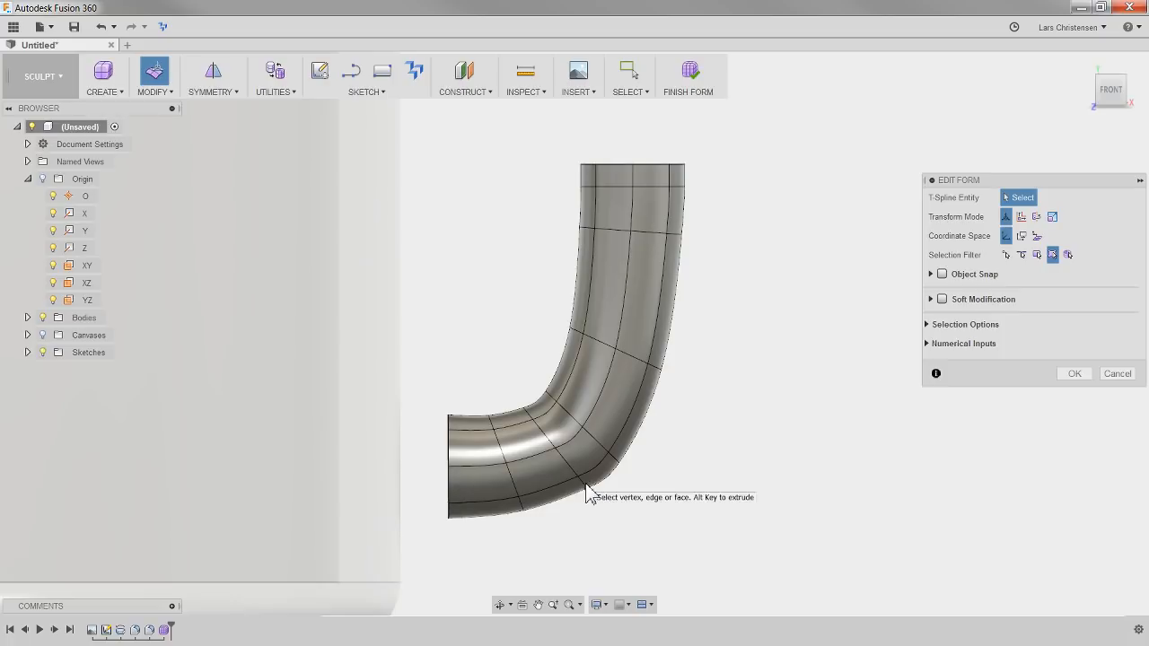
Move the two adjacent edges on the outer underside of the handle's lower bend slightly downward, working in the front view
scroll(610, 530, up, 2)
shift+middle_drag(610, 530, 426, 417)
click(426, 418)
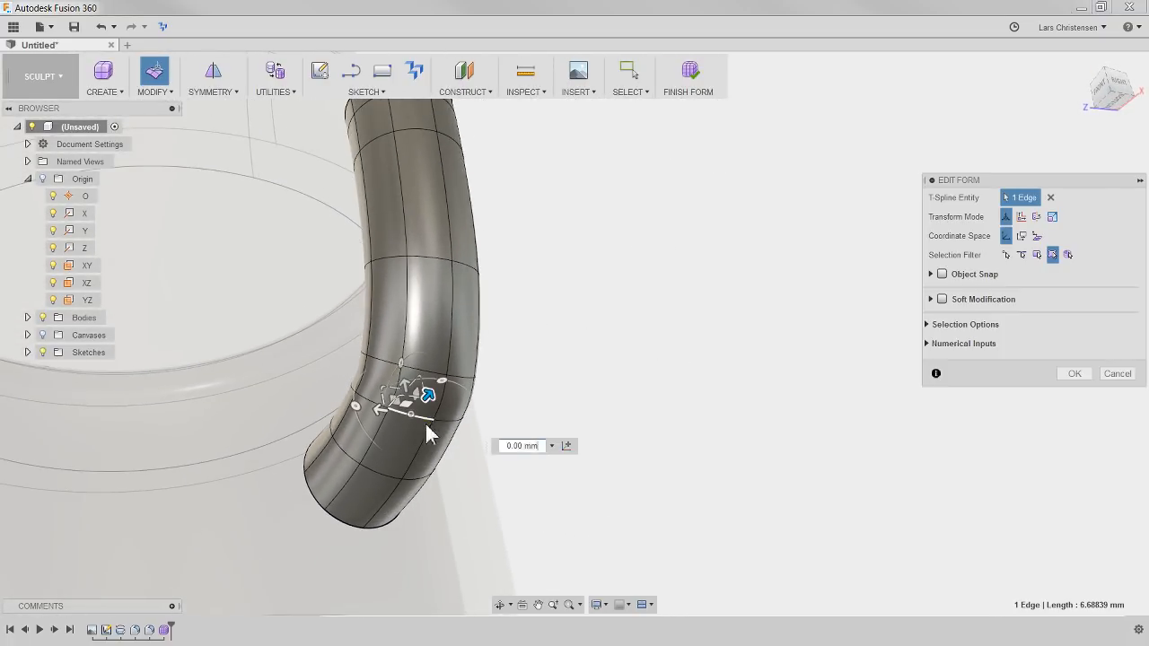
ctrl+click(455, 423)
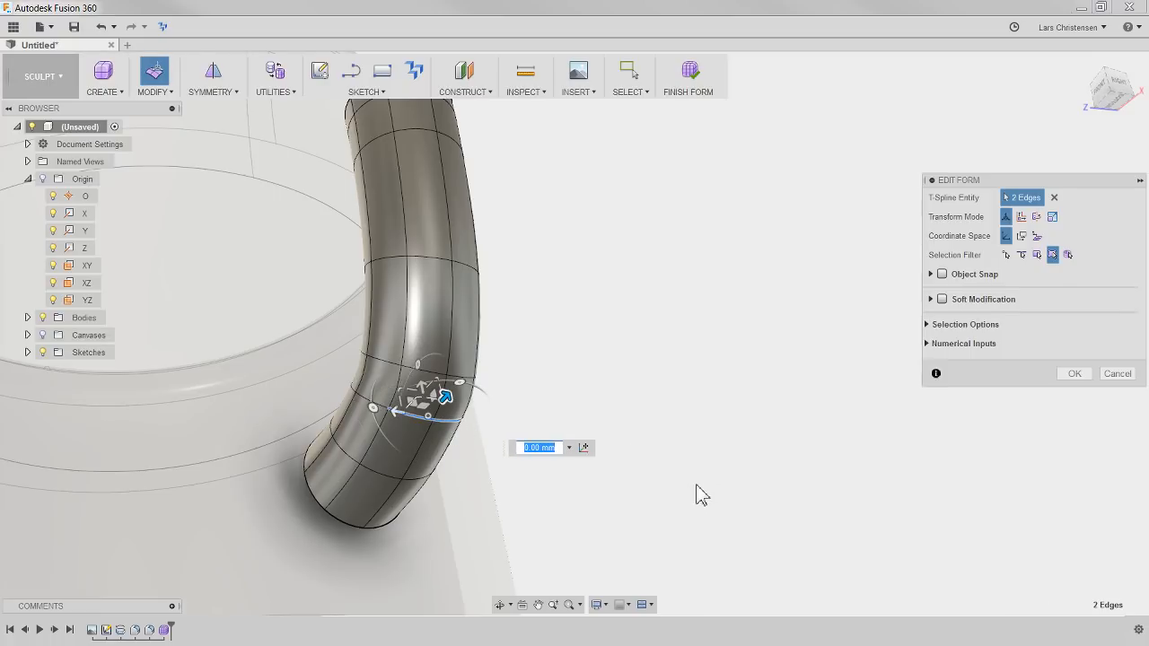
click(1106, 94)
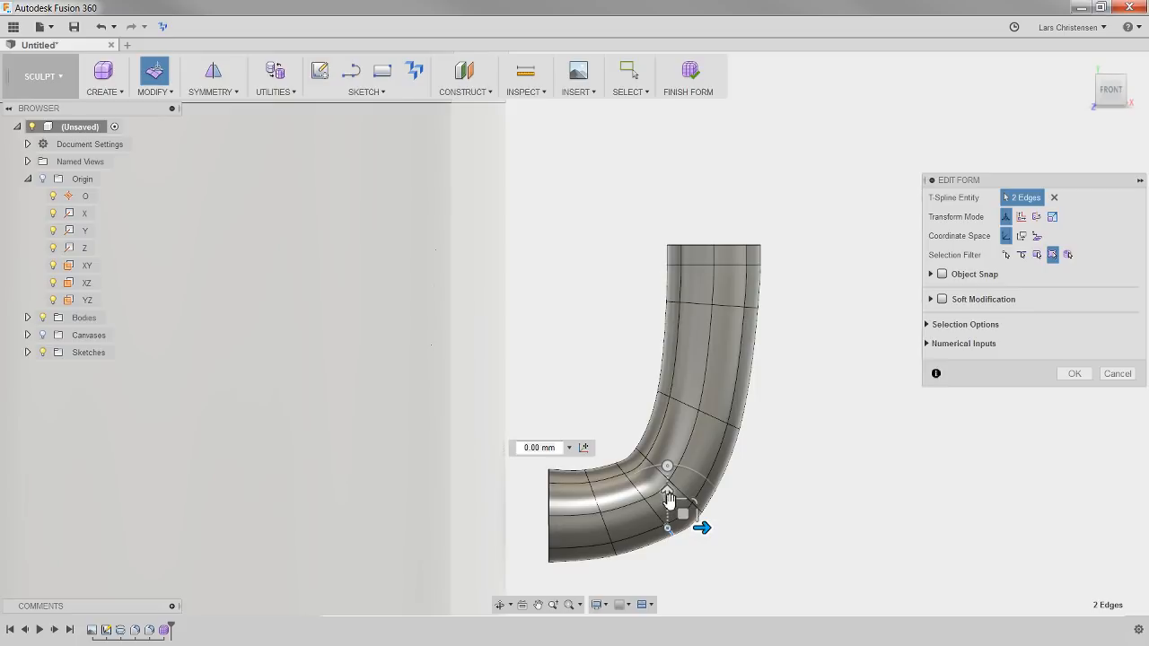
drag(665, 491, 668, 504)
click(767, 525)
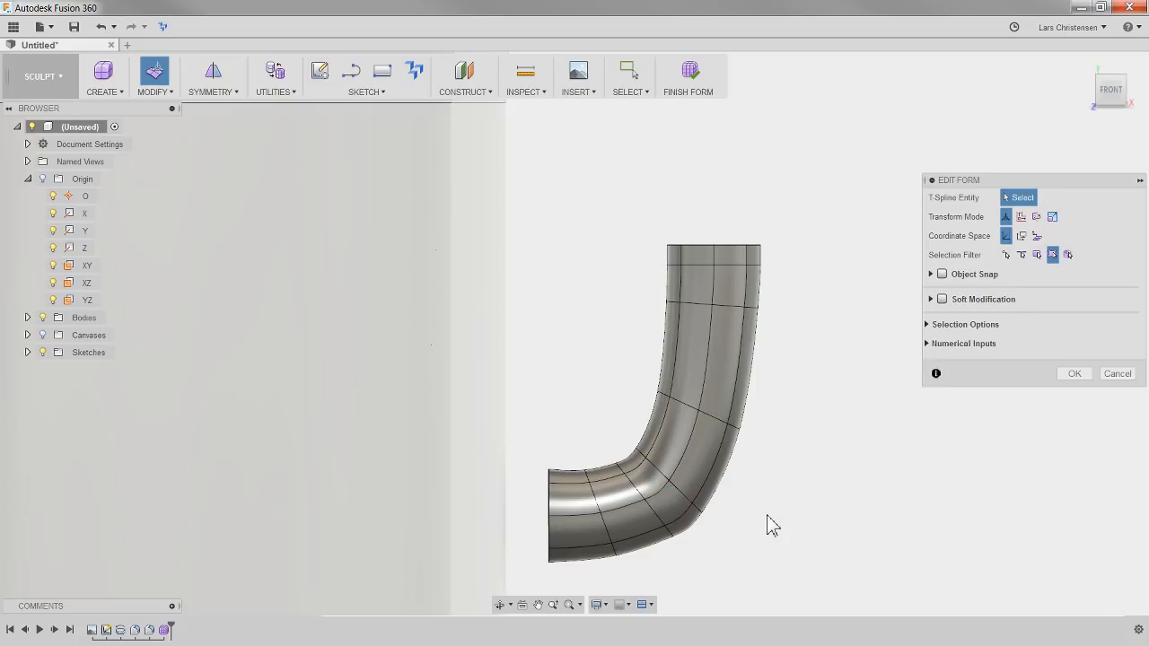
Extrude the handle's top rim straight upward in two short segments
scroll(492, 459, down, 3)
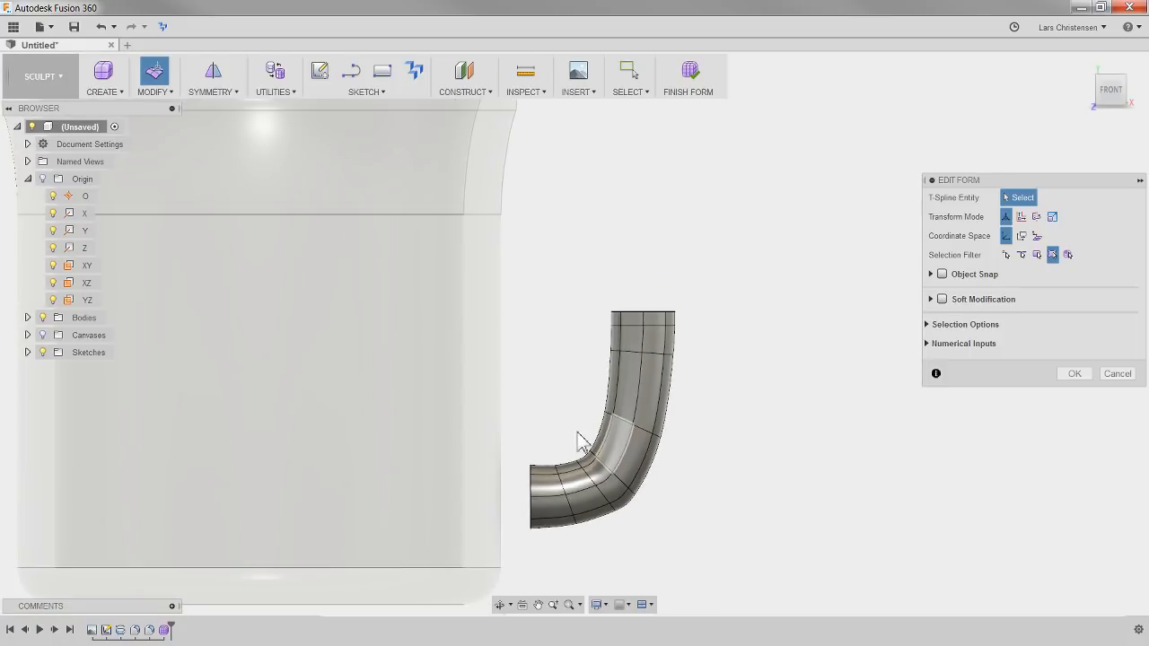
scroll(650, 243, up, 3)
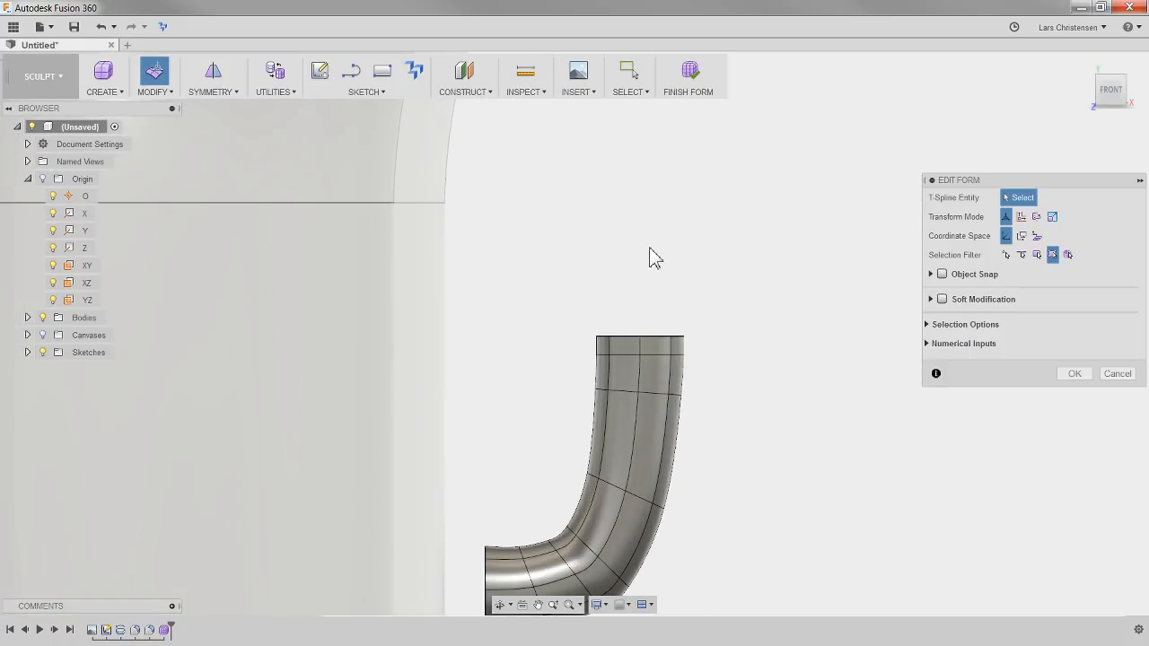
double_click(652, 337)
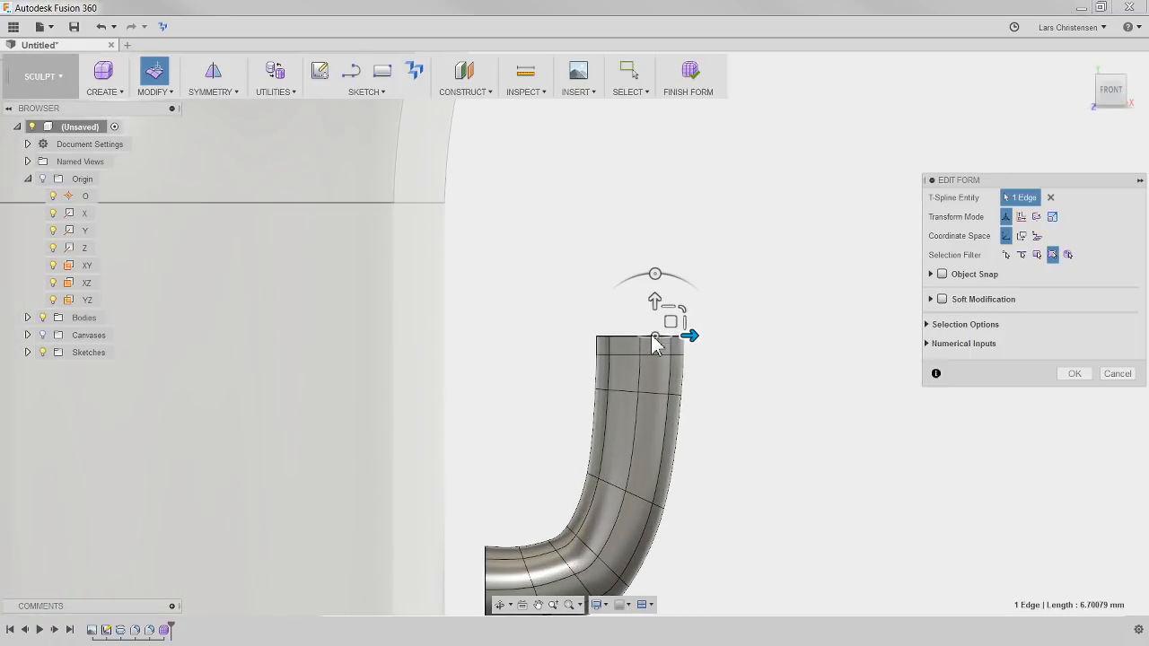
drag(639, 305, 639, 229)
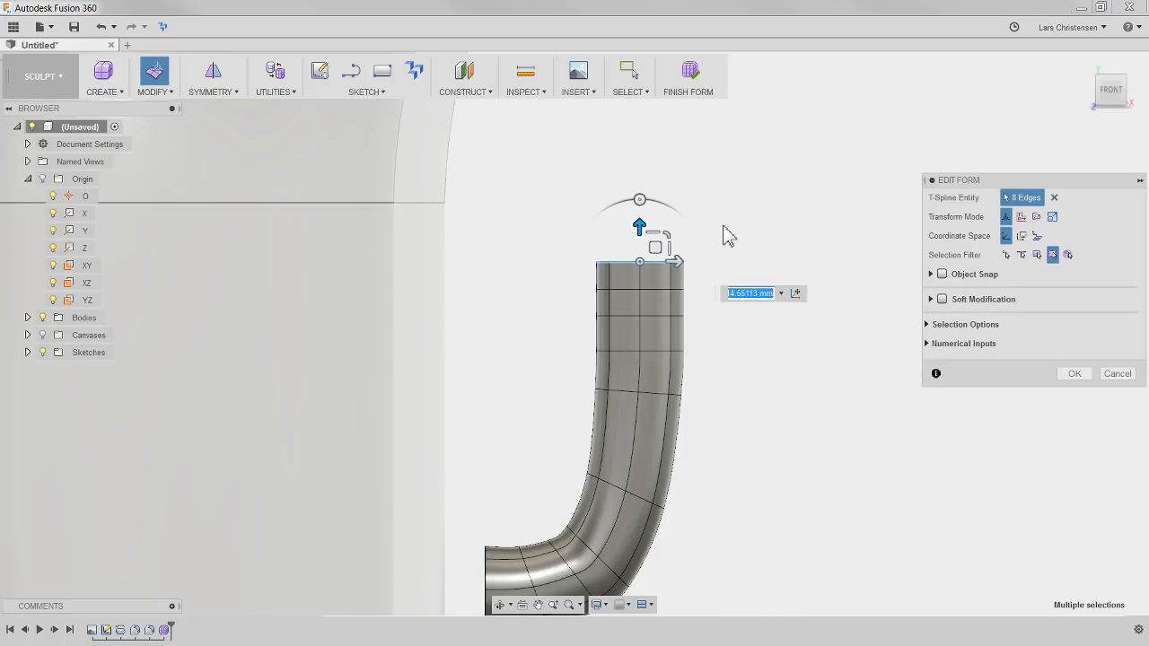
click(731, 230)
Rotate the top three edge loops of the handle by about 35.9 degrees and move them about 5.75 mm toward the mug
double_click(658, 262)
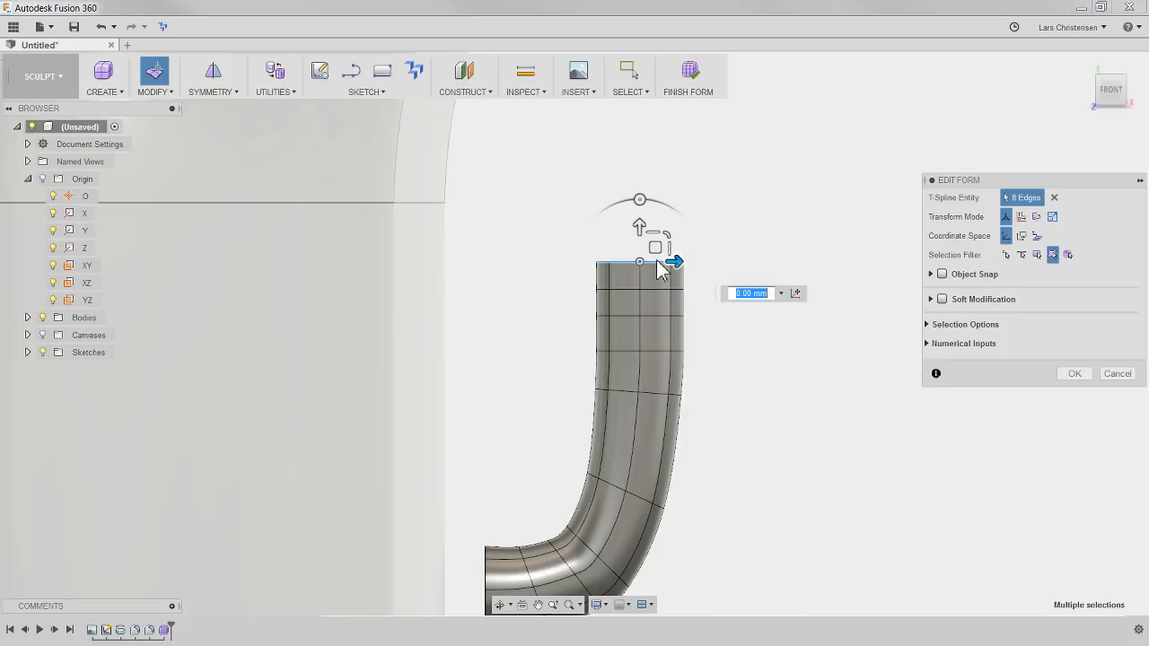
shift+double_click(655, 290)
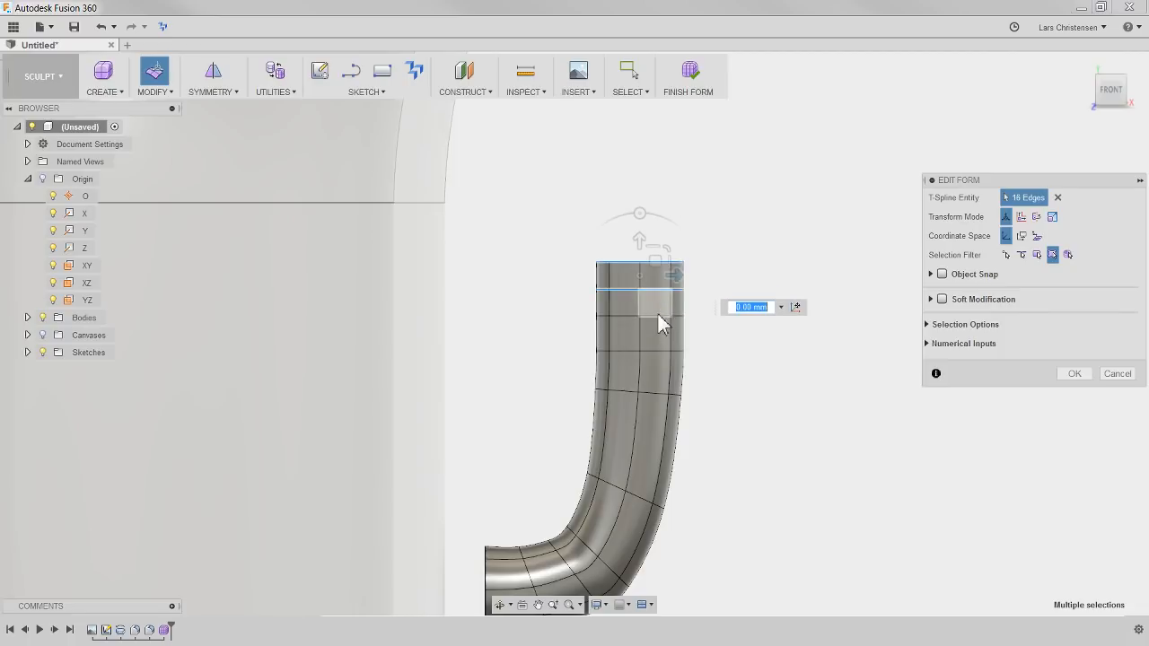
shift+double_click(661, 316)
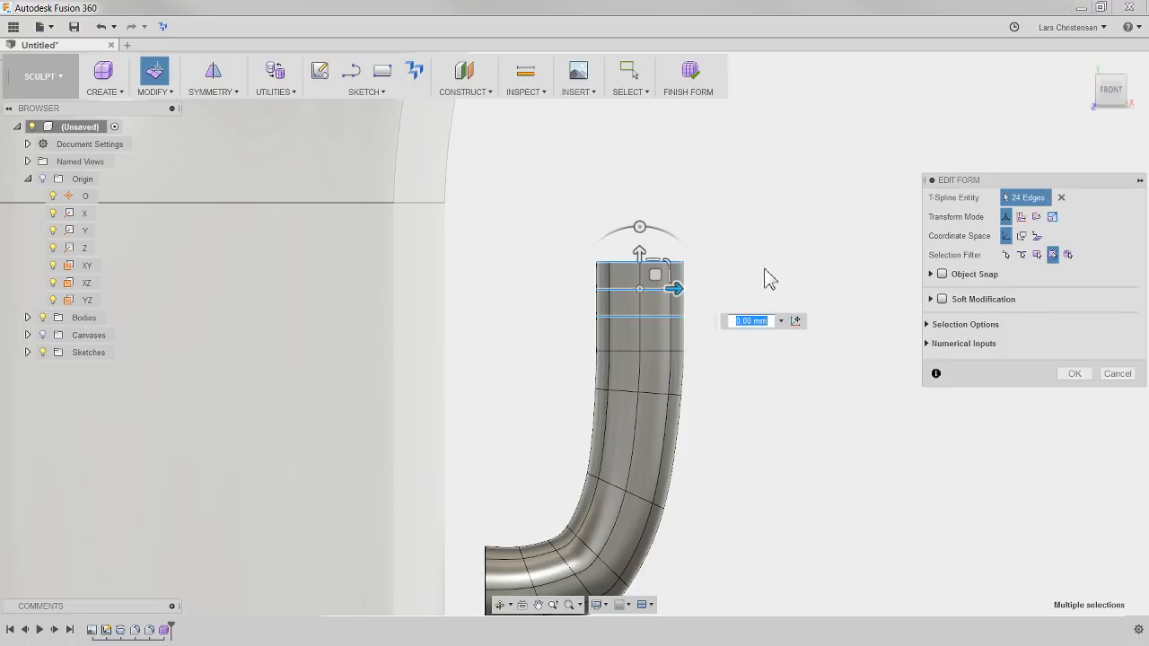
drag(645, 226, 603, 237)
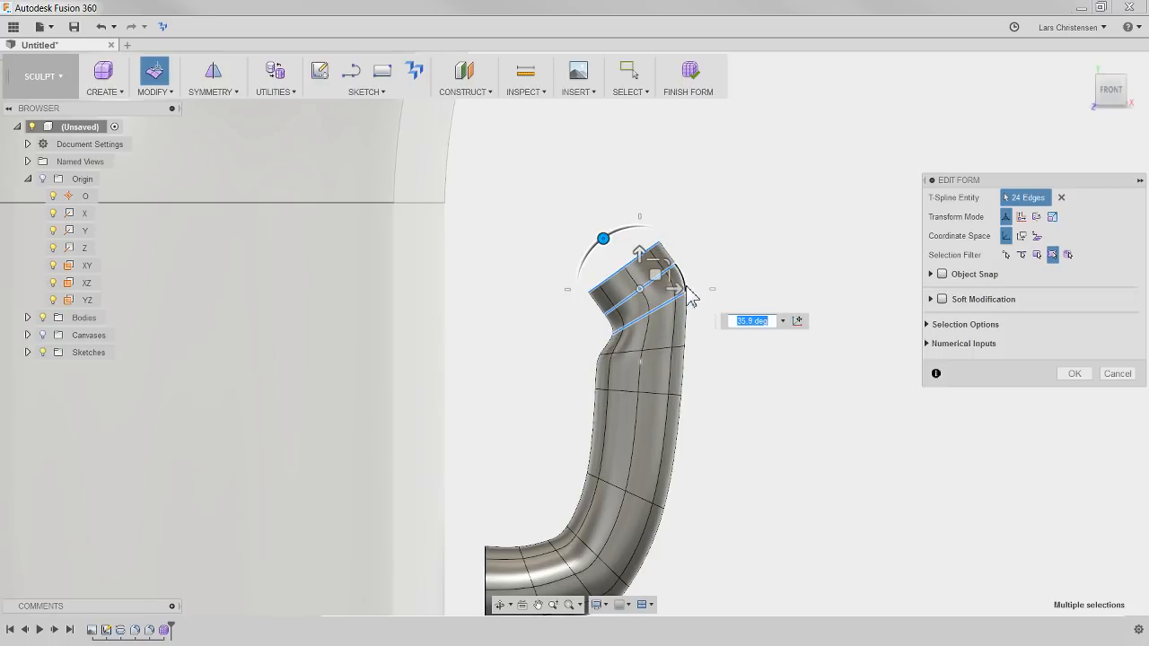
drag(680, 287, 646, 280)
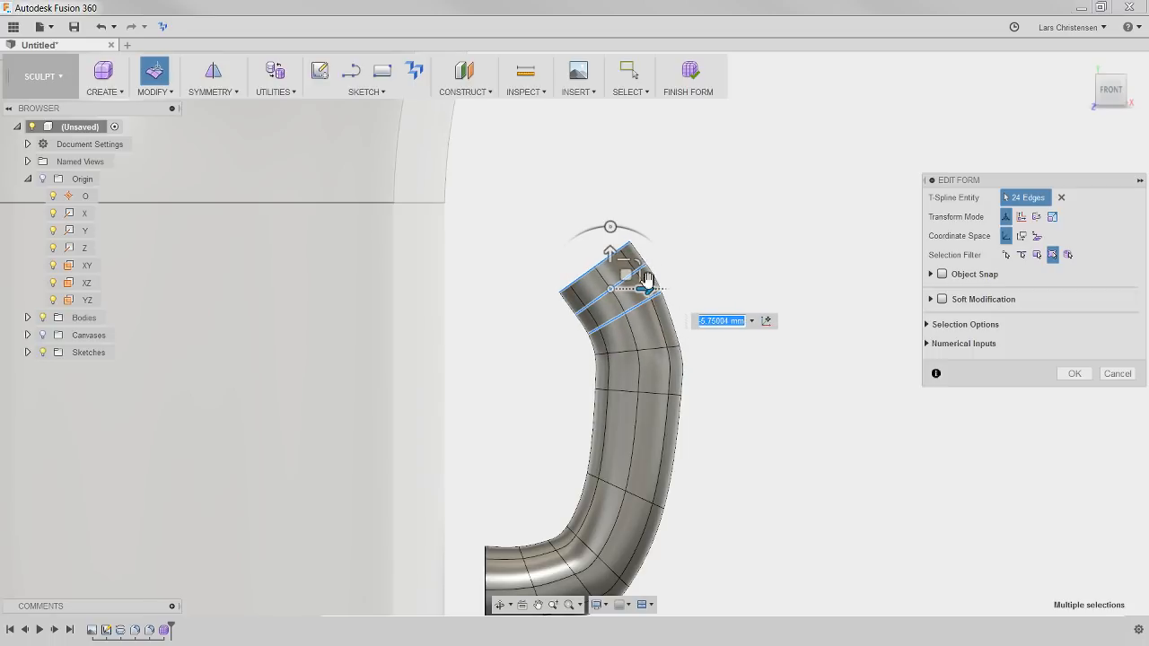
click(712, 230)
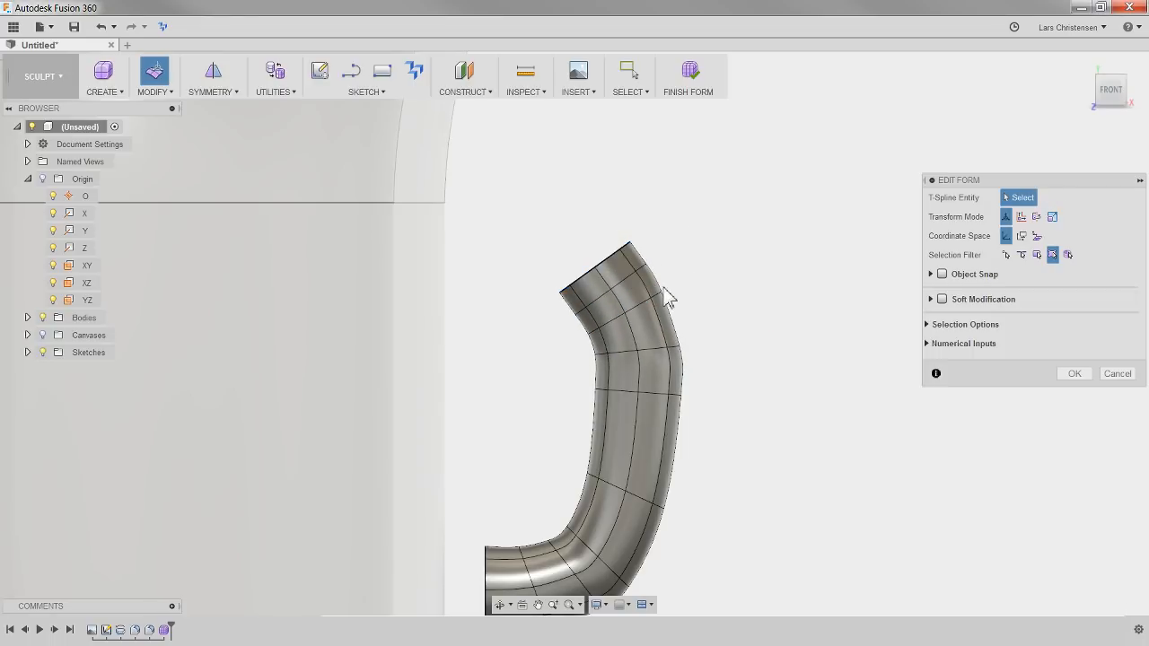
Rotate the top two edge loops about 26.3 degrees, move them about 7.39 mm toward the mug, and rotate them slightly further
click(598, 306)
double_click(598, 307)
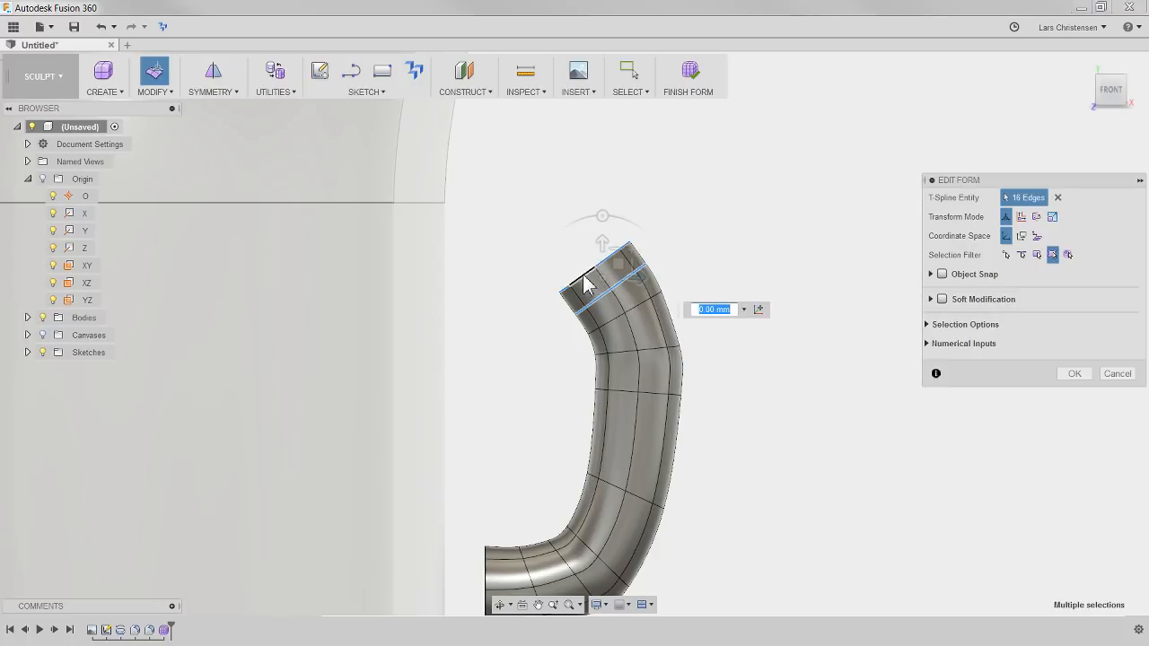
drag(600, 215, 574, 222)
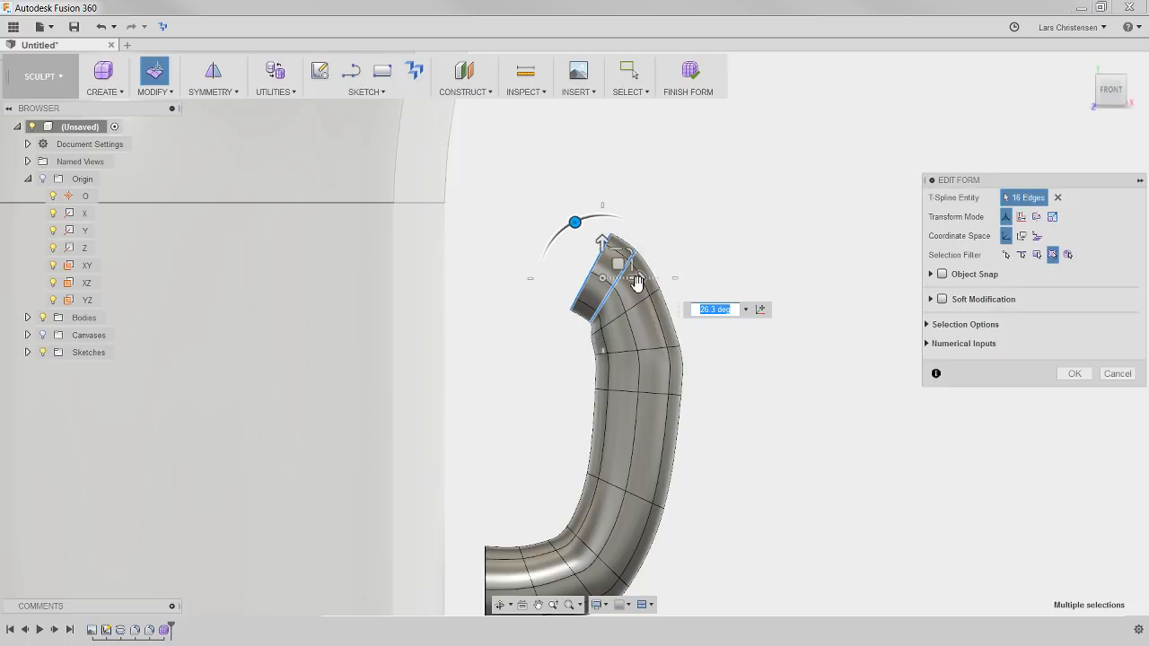
drag(637, 281, 601, 277)
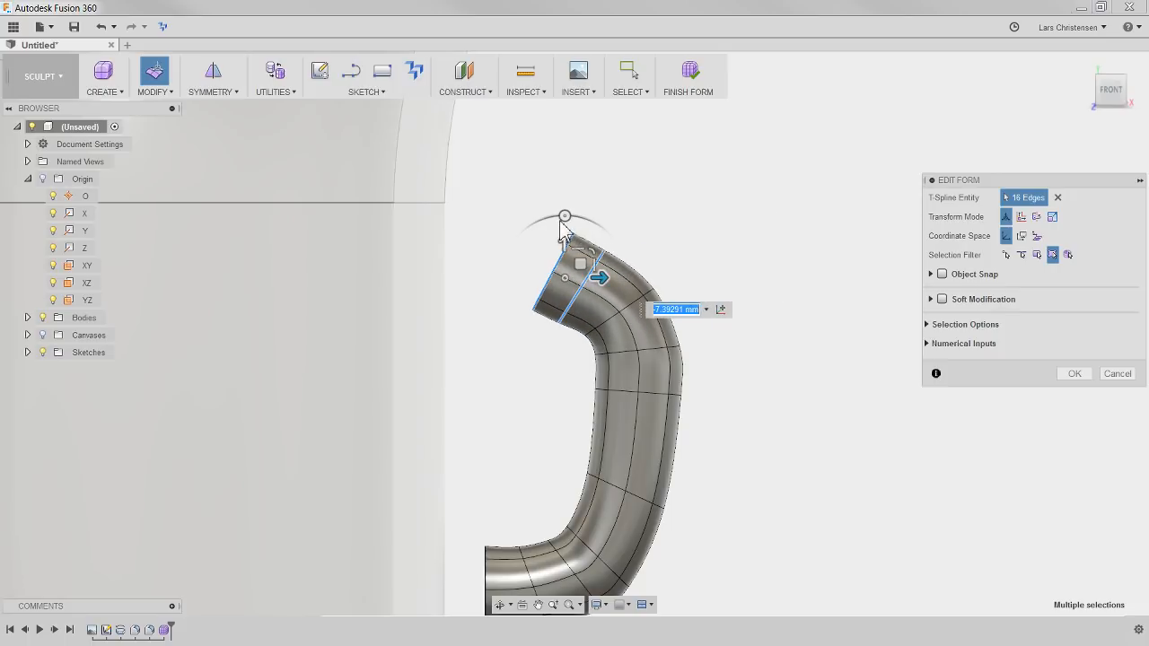
drag(564, 216, 558, 217)
click(625, 185)
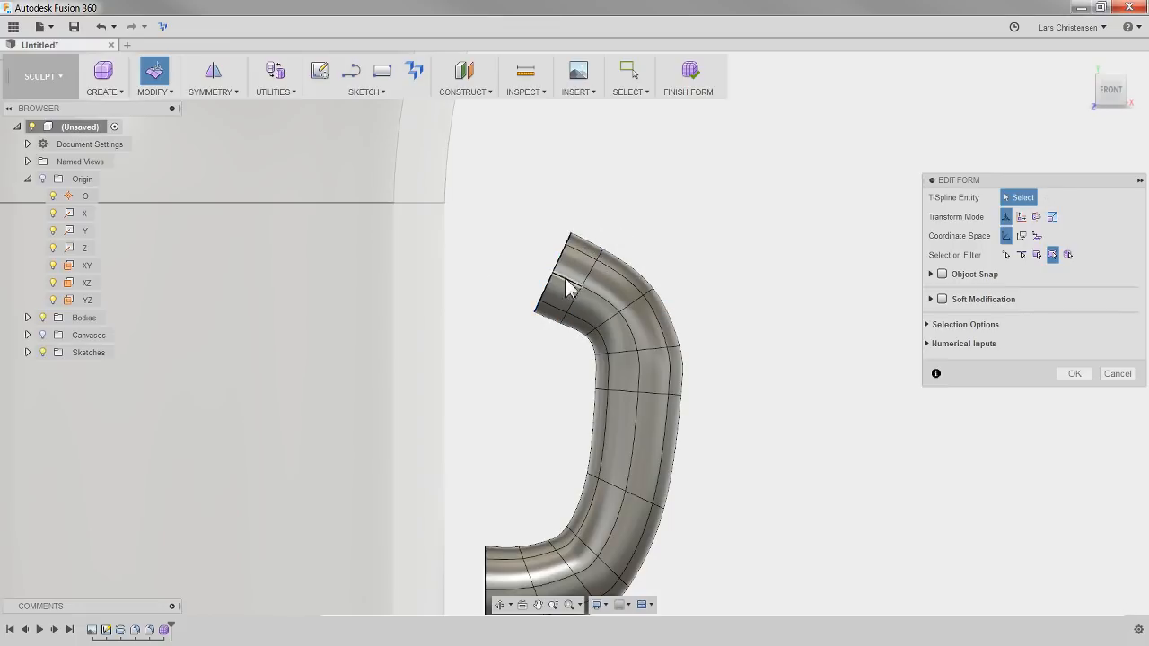
Rotate the upper rim about 23.1 degrees to stand parallel to the mug wall and move it about 7.39 mm toward the mug
double_click(557, 274)
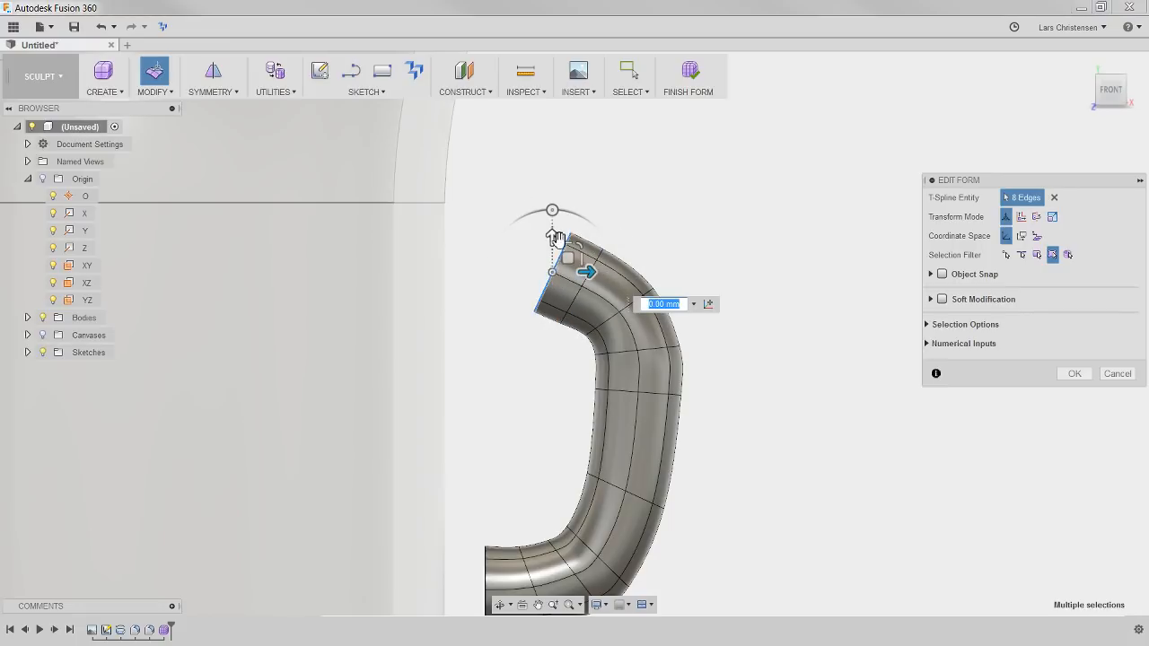
drag(553, 210, 529, 218)
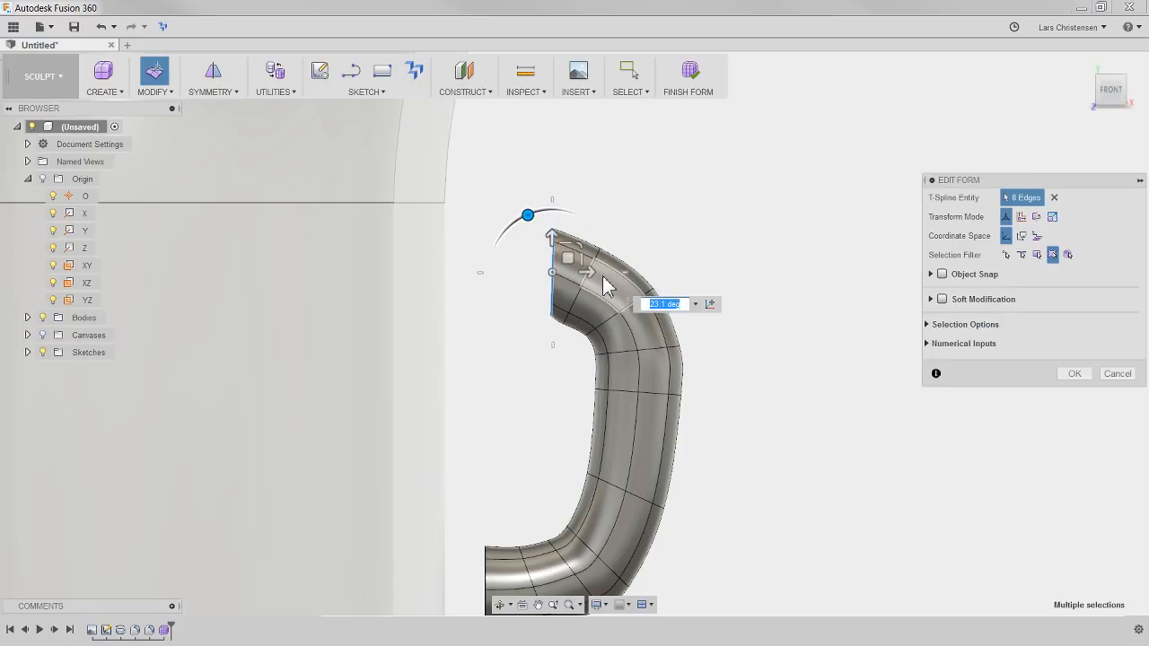
drag(589, 264, 554, 276)
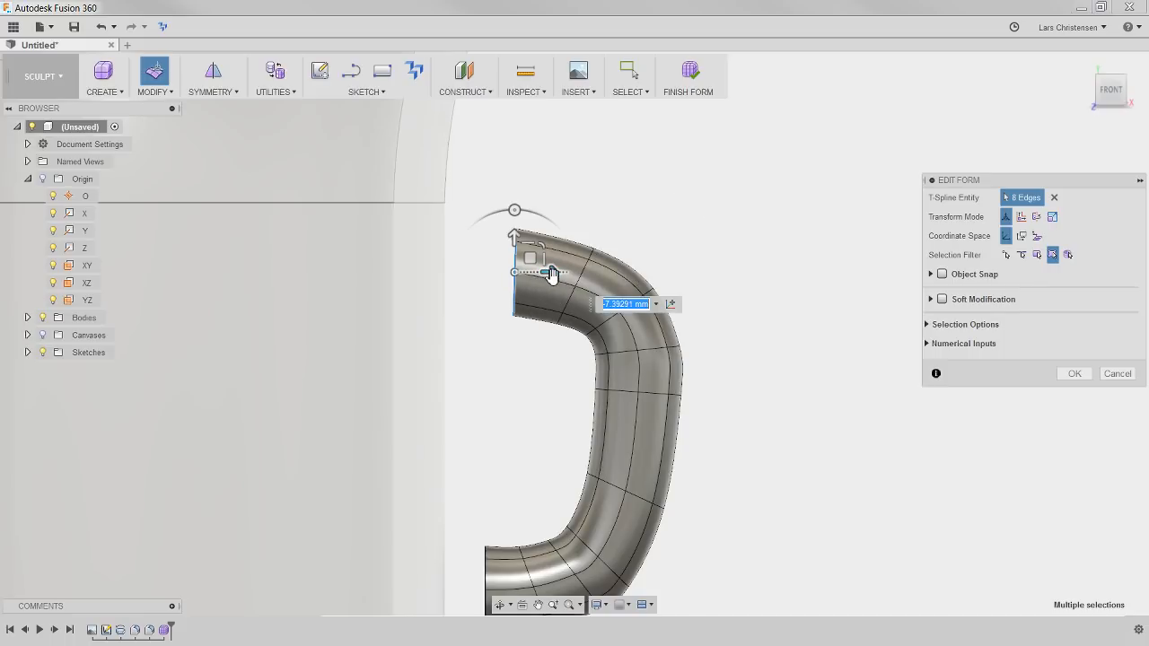
Extrude the upper rim horizontally toward the mug, level with the lower end, and shift the new rim about 0.12 mm downward
drag(551, 275, 517, 272)
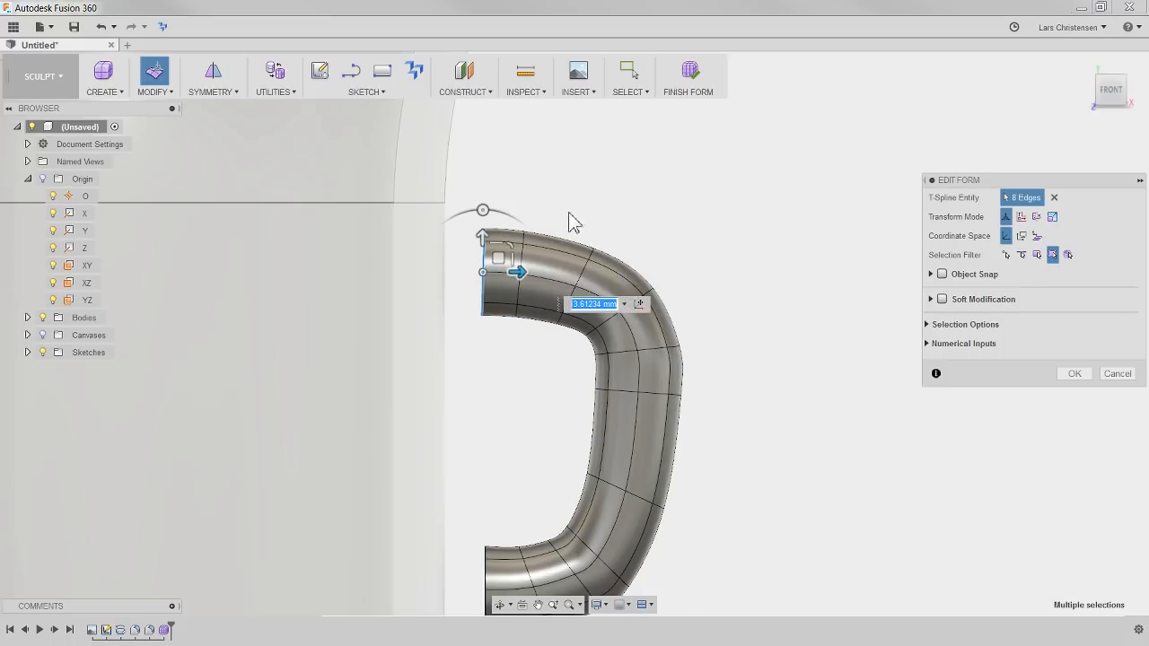
drag(482, 235, 482, 243)
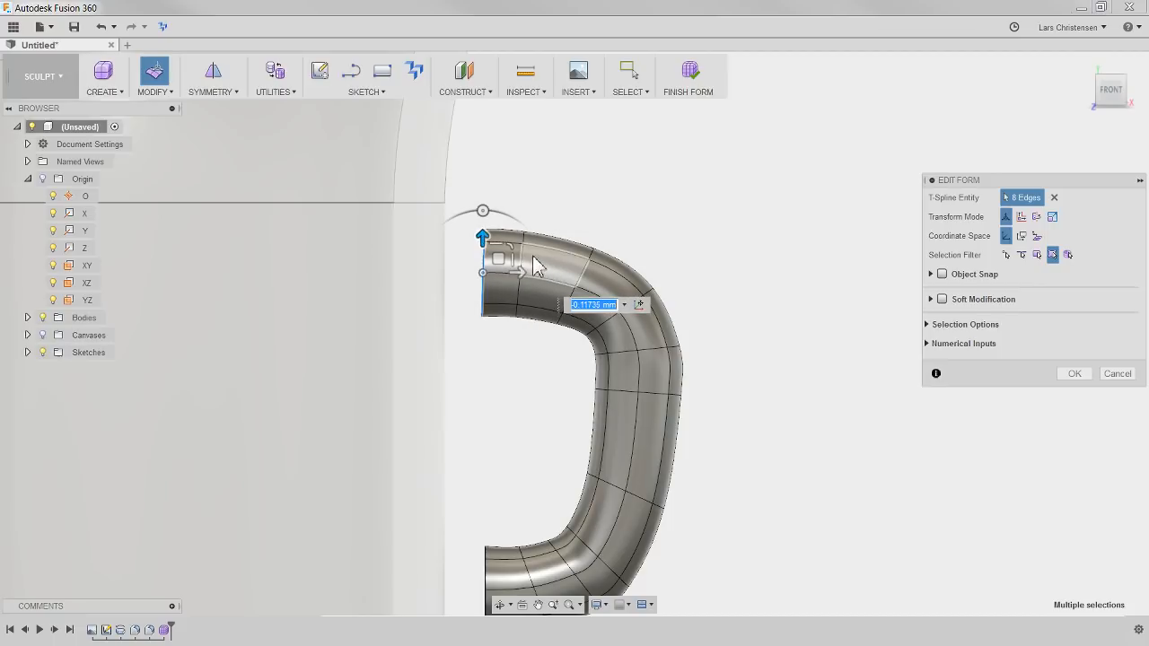
click(567, 212)
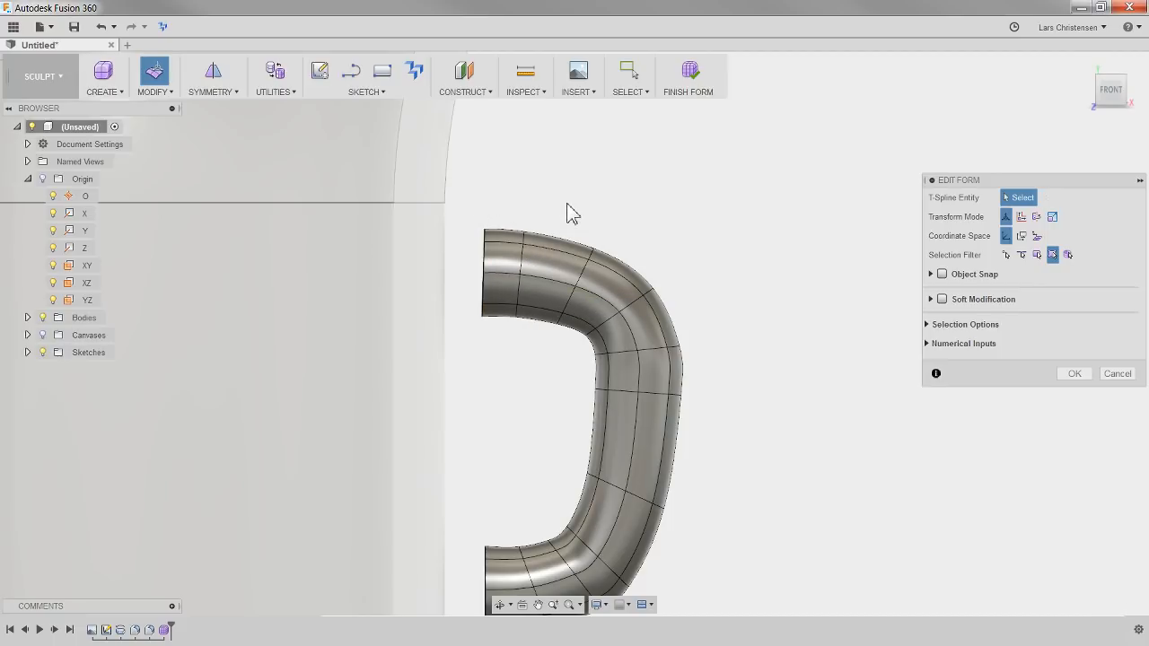
Raise the last three edge loops at the handle's upper end by about 3.05 mm to round out the upper bend
double_click(486, 268)
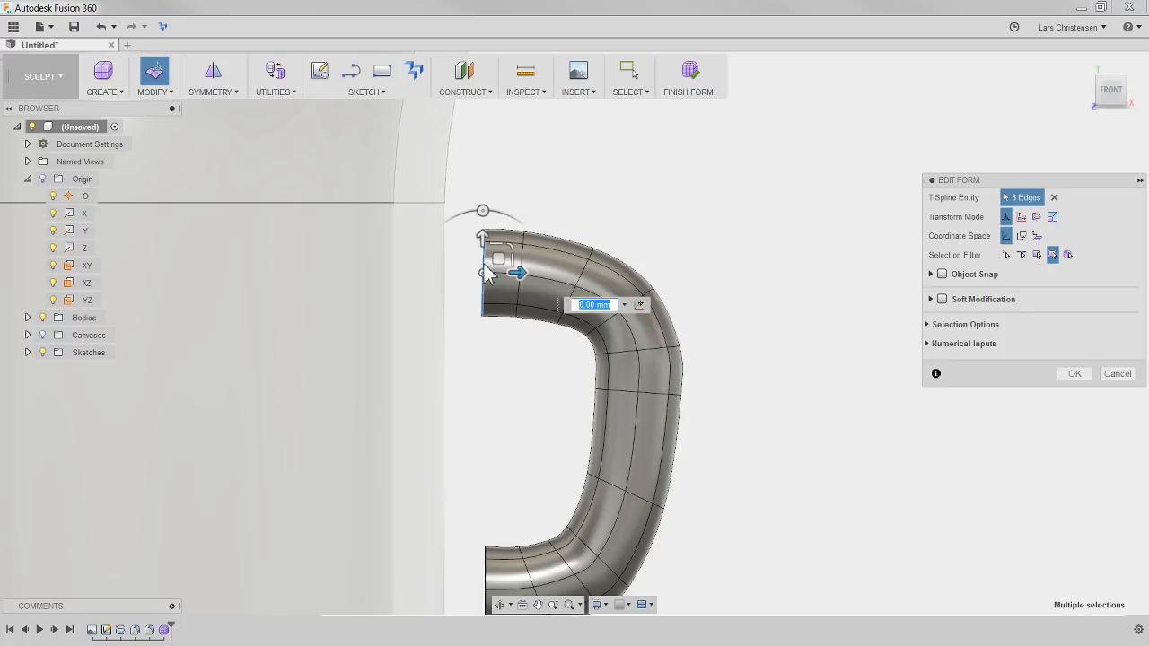
shift+double_click(523, 299)
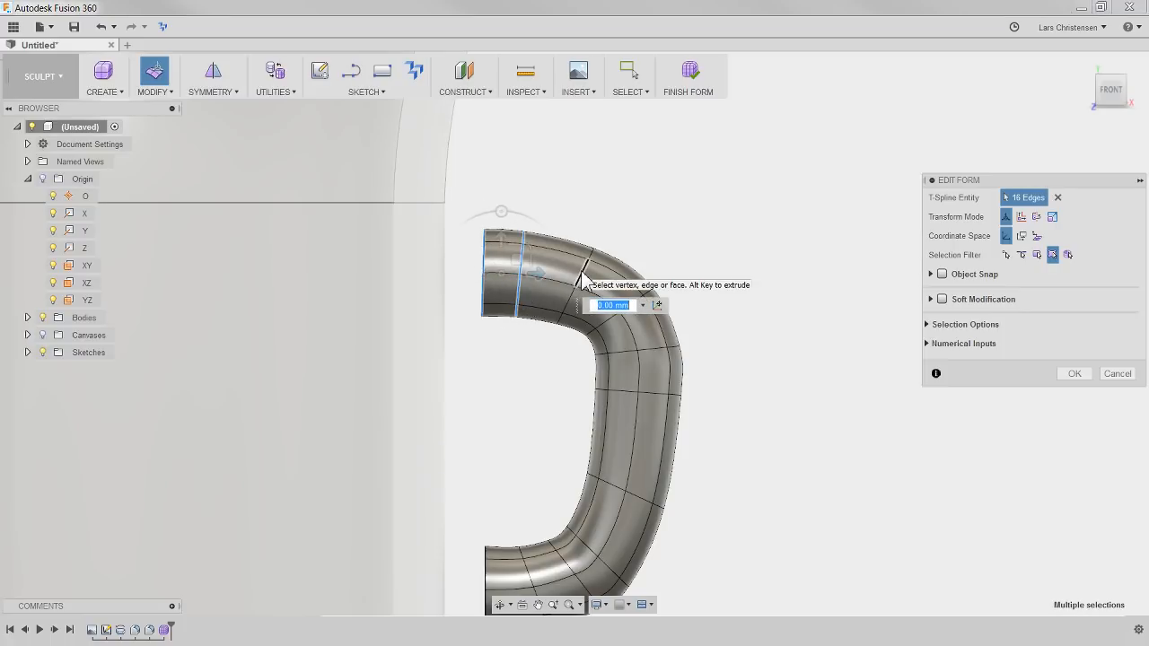
shift+double_click(582, 280)
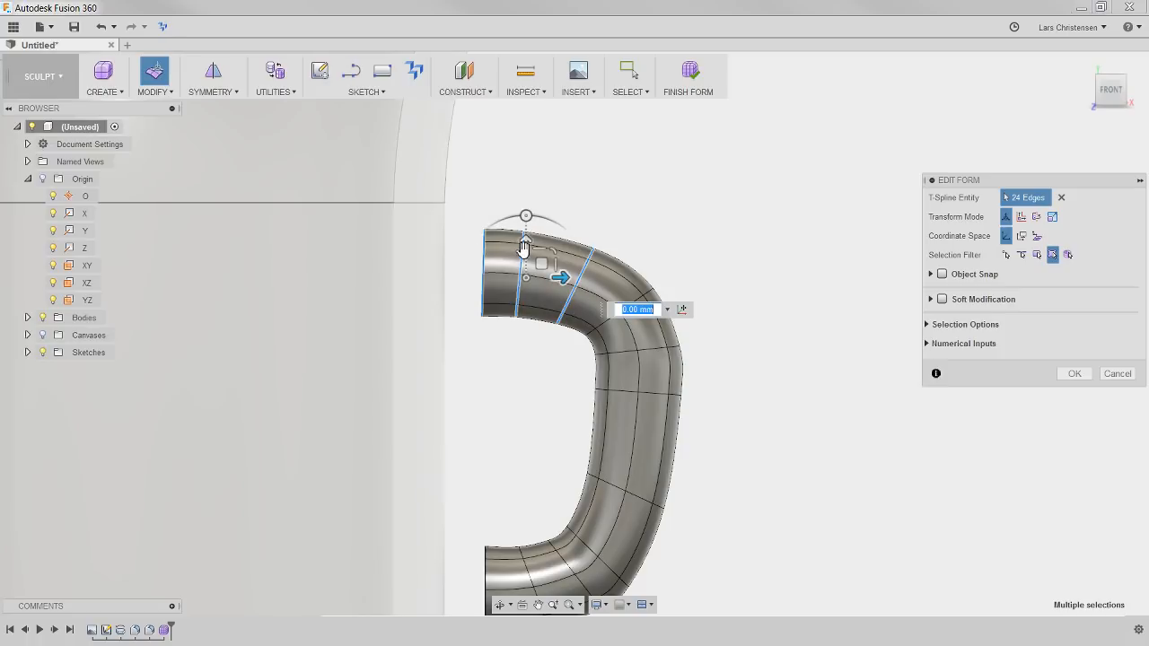
drag(524, 248, 505, 232)
click(666, 200)
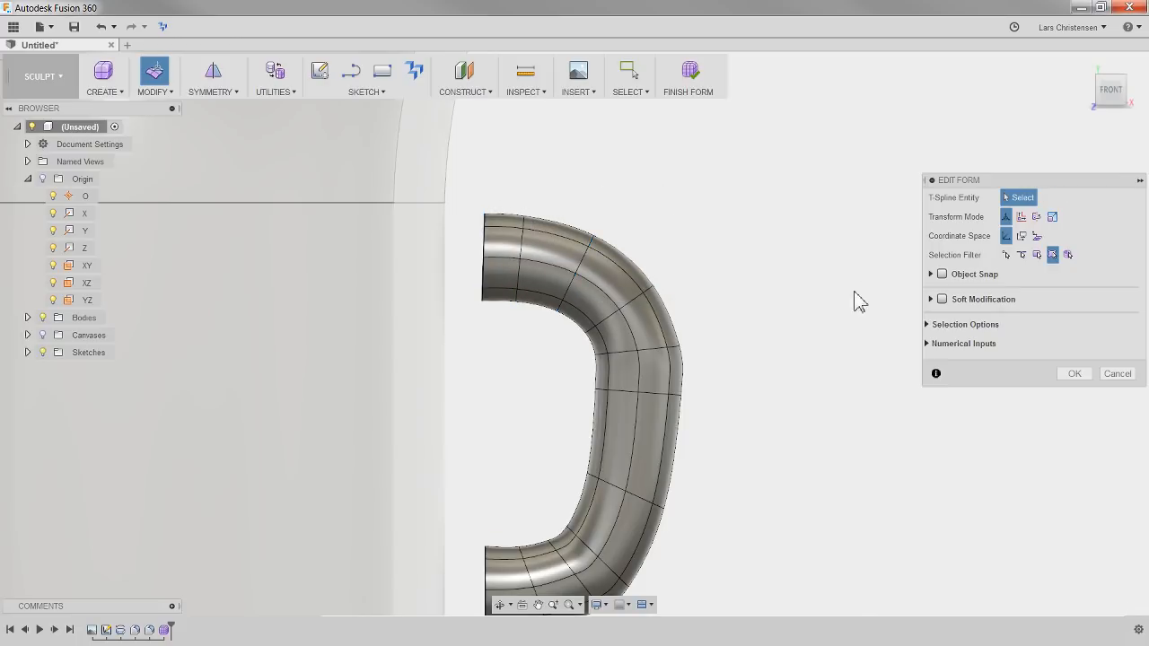
Rotate the handle's upper rim 3 degrees and extrude it about 11.6 mm horizontally into the mug wall
shift+middle_drag(833, 416, 745, 257)
shift+middle_drag(780, 249, 727, 156)
click(1112, 91)
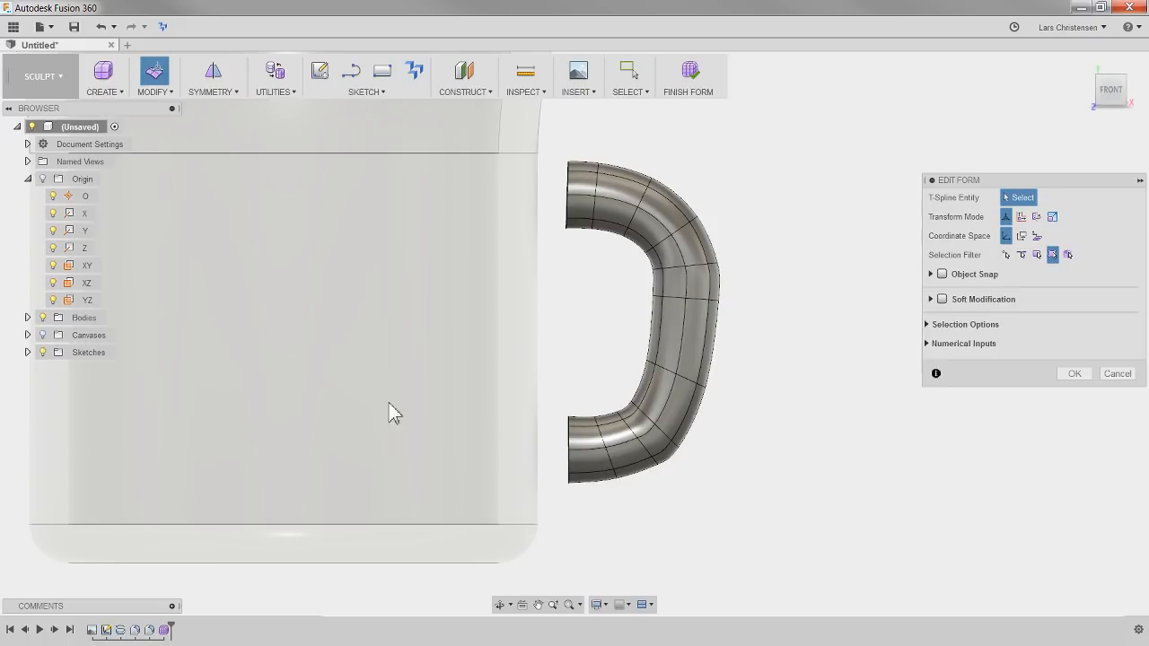
scroll(568, 135, up, 2)
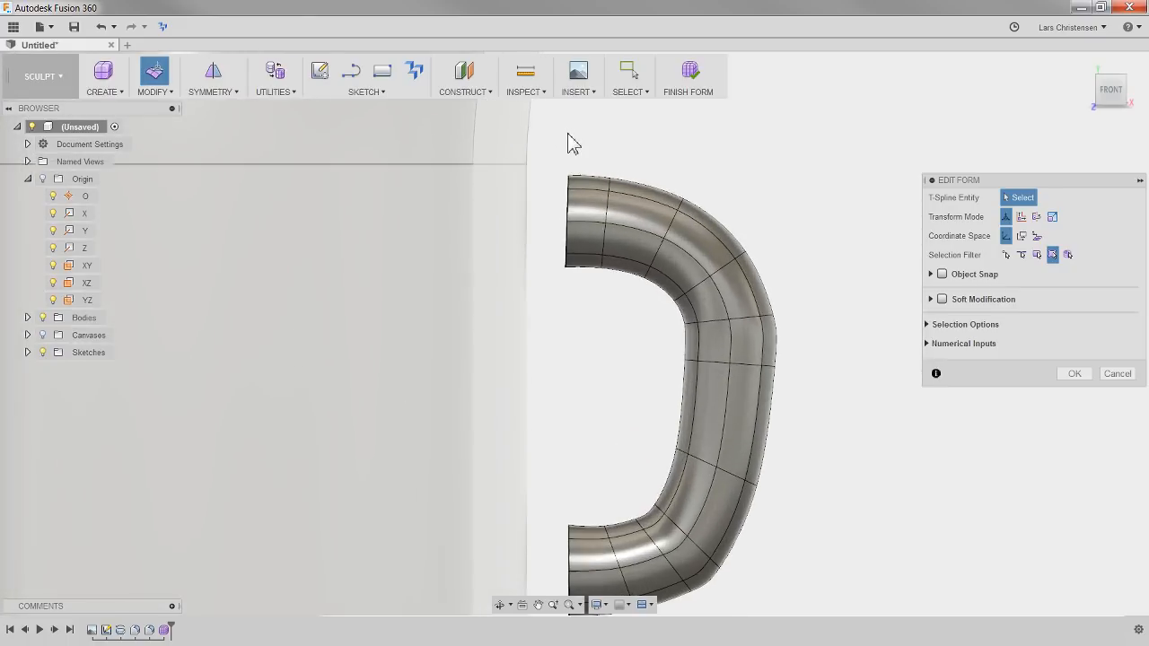
scroll(543, 143, down, 1)
double_click(565, 202)
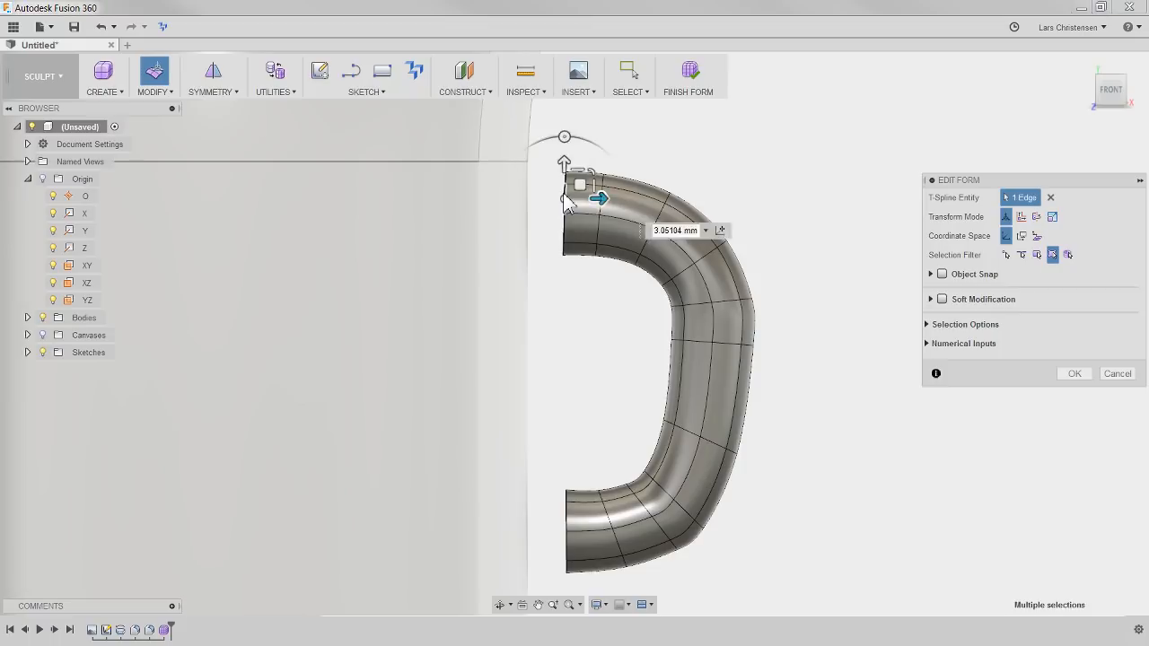
scroll(549, 159, up, 1)
drag(569, 160, 564, 159)
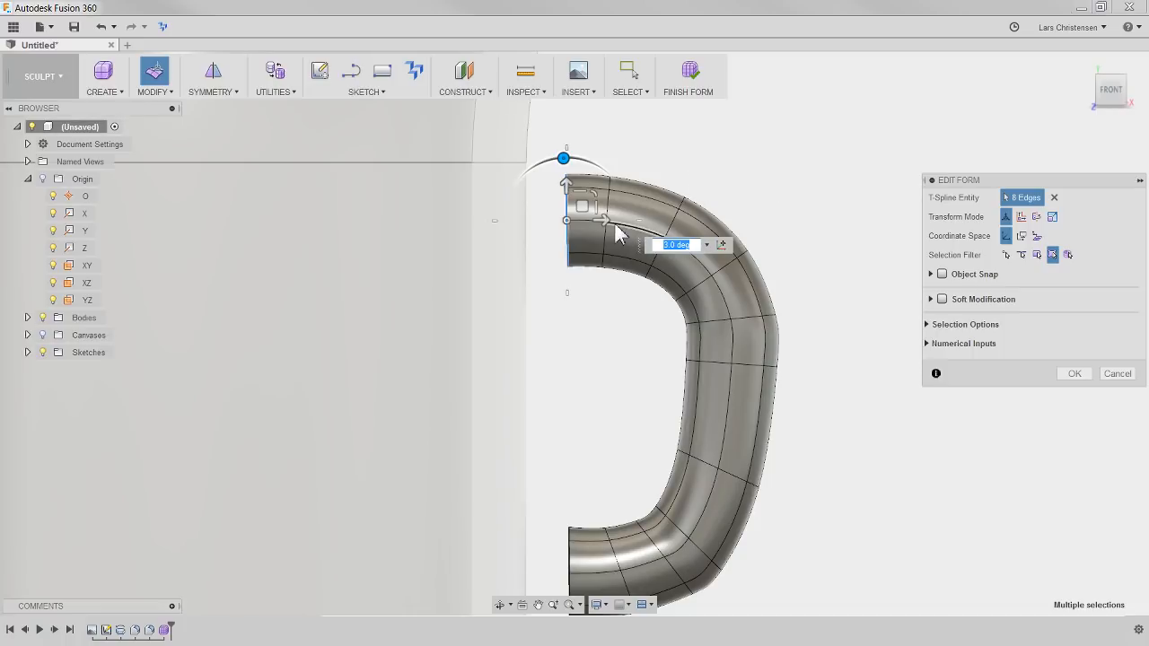
drag(602, 225, 546, 245)
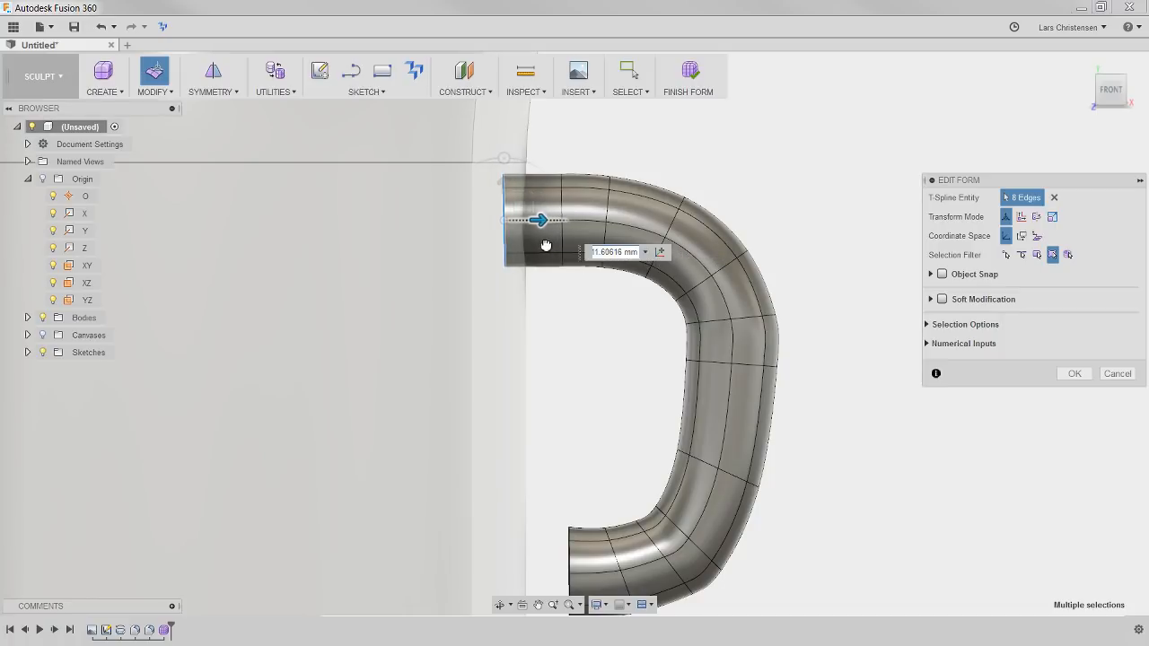
click(588, 425)
Extrude the handle's lower rim horizontally until it reaches into the mug wall
scroll(596, 199, down, 4)
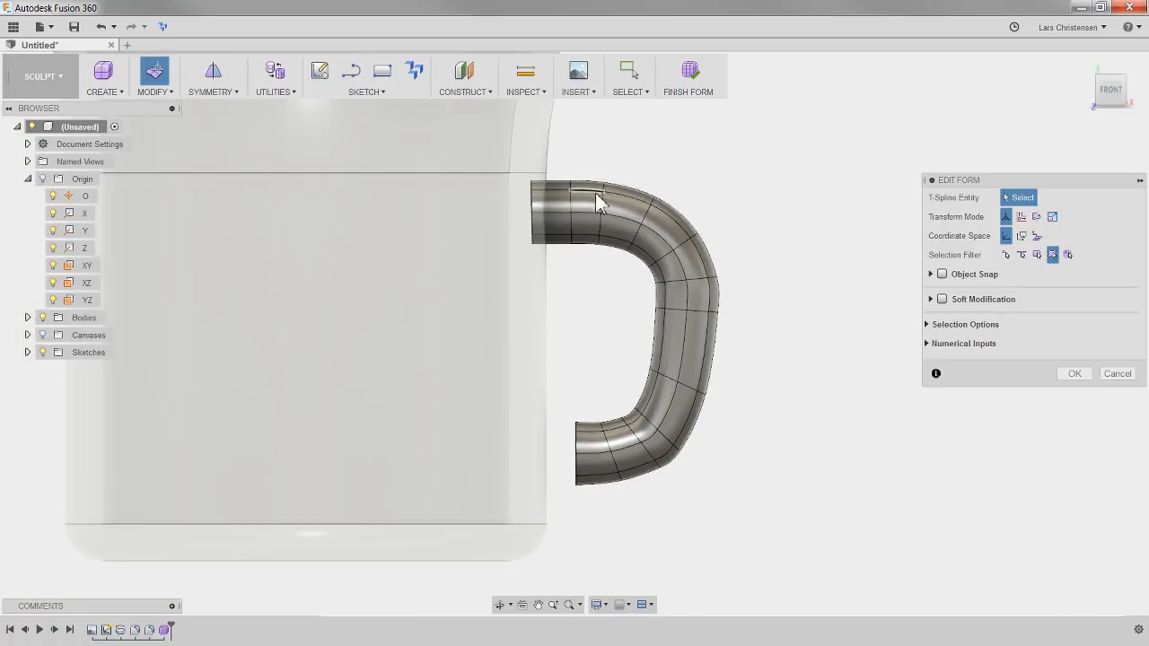
scroll(594, 485, up, 3)
scroll(559, 449, up, 2)
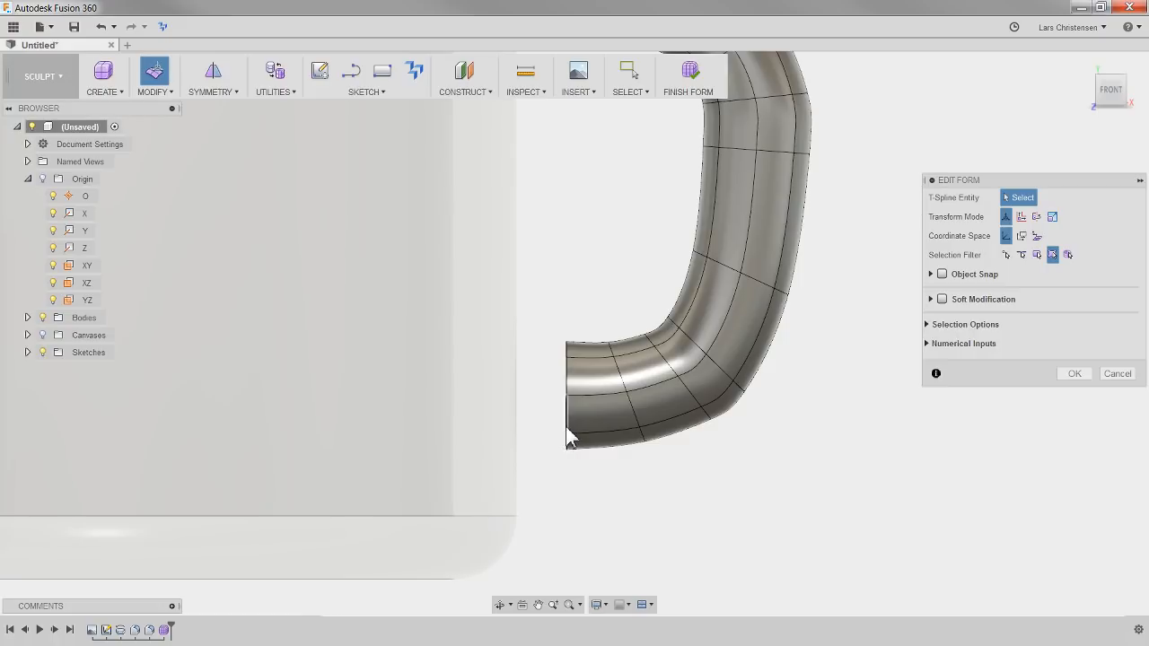
double_click(566, 435)
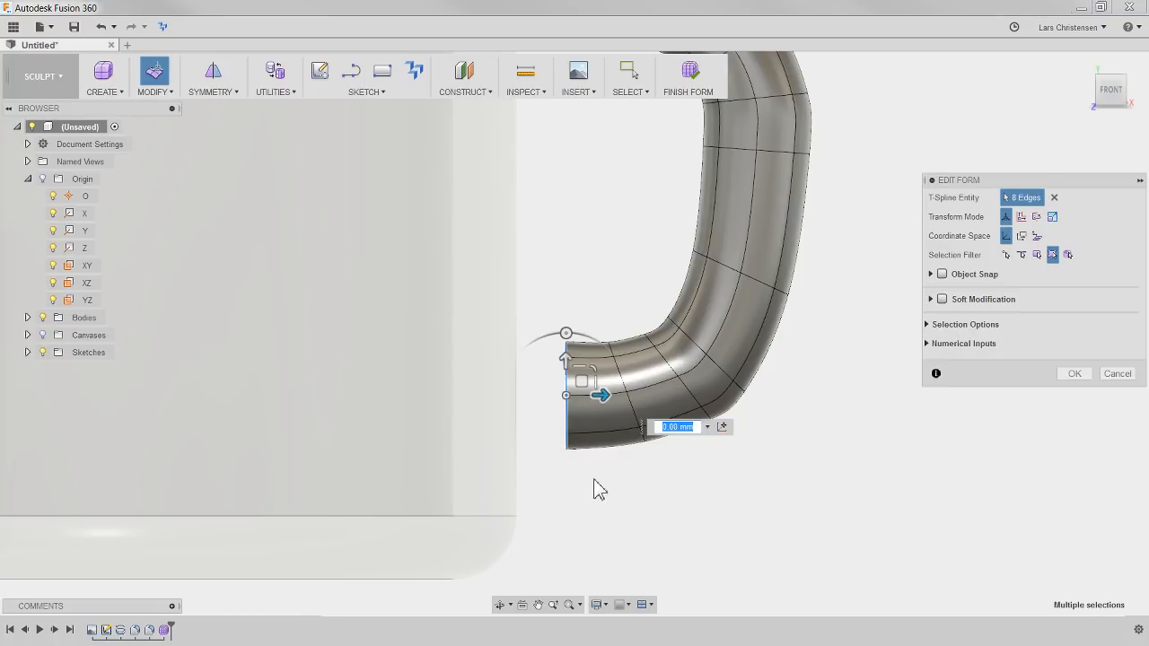
drag(602, 396, 526, 412)
click(633, 542)
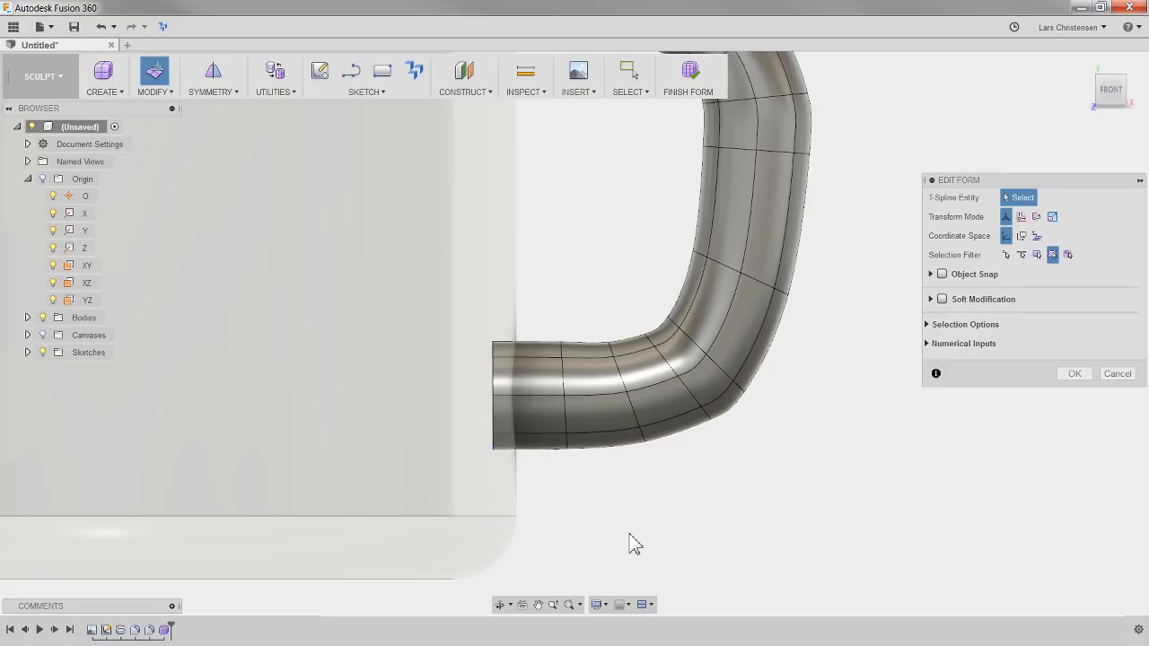
Accept the Edit Form changes to the handle and finish the form to return to solid modelling
scroll(808, 469, up, 5)
scroll(770, 472, down, 8)
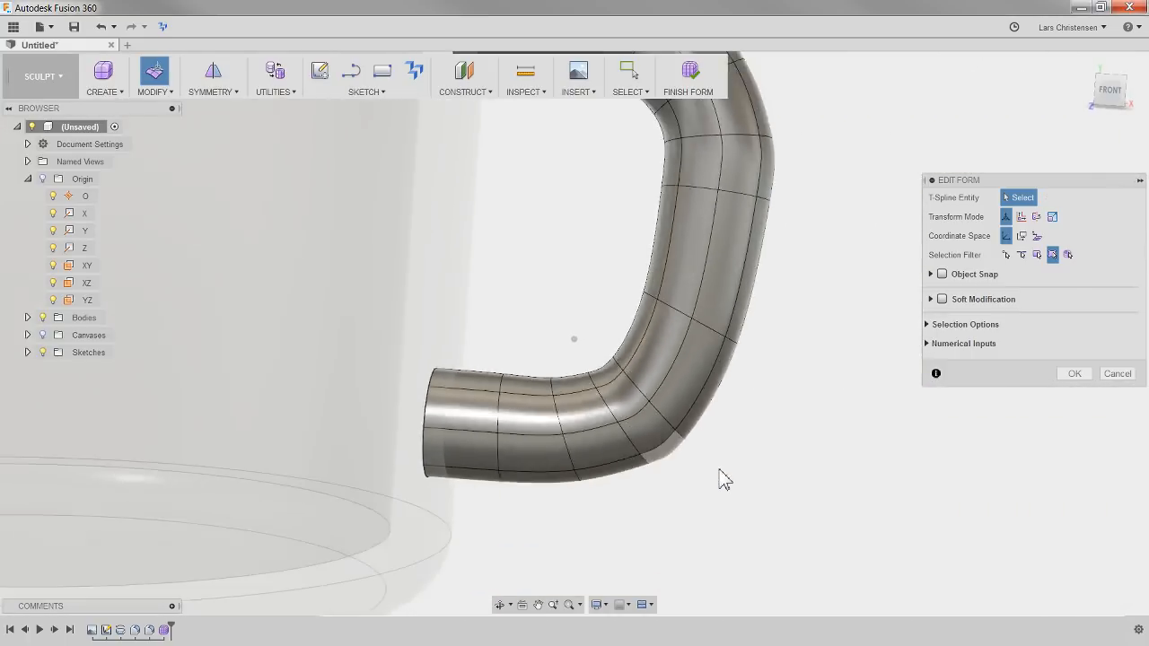
scroll(572, 464, down, 5)
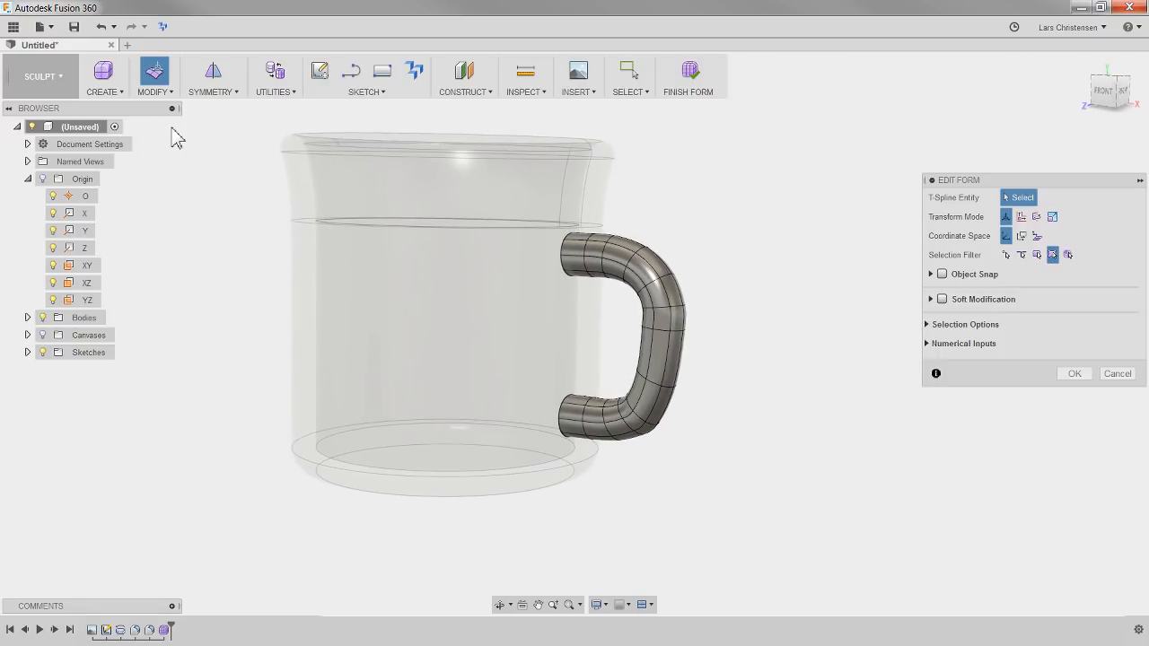
click(163, 93)
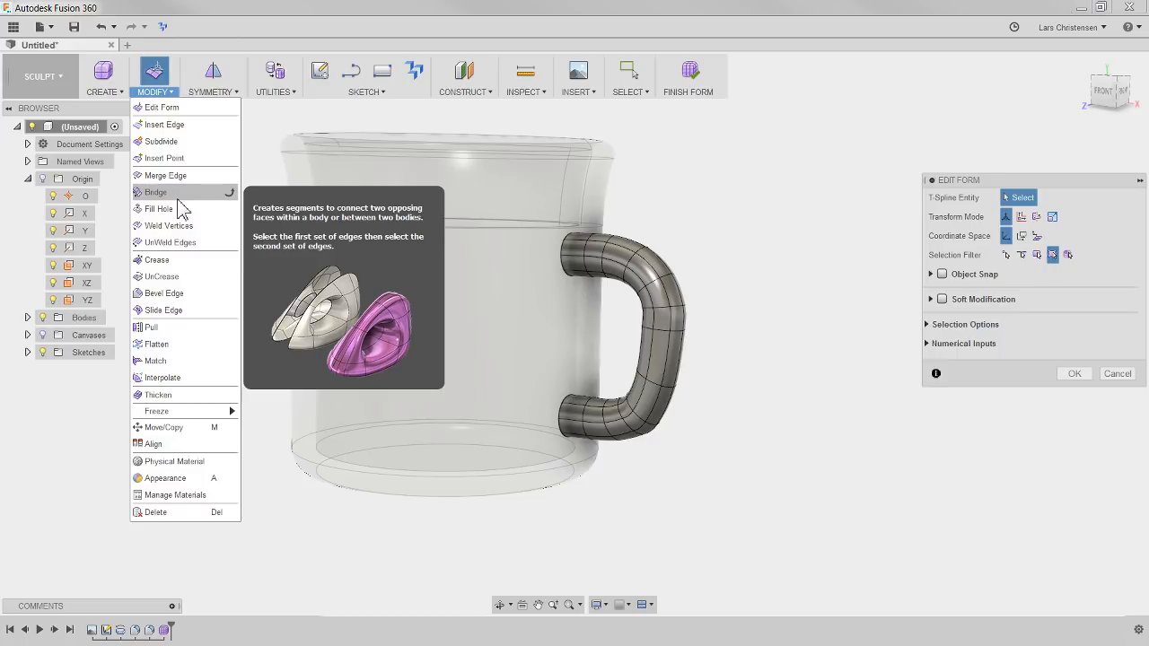
click(735, 203)
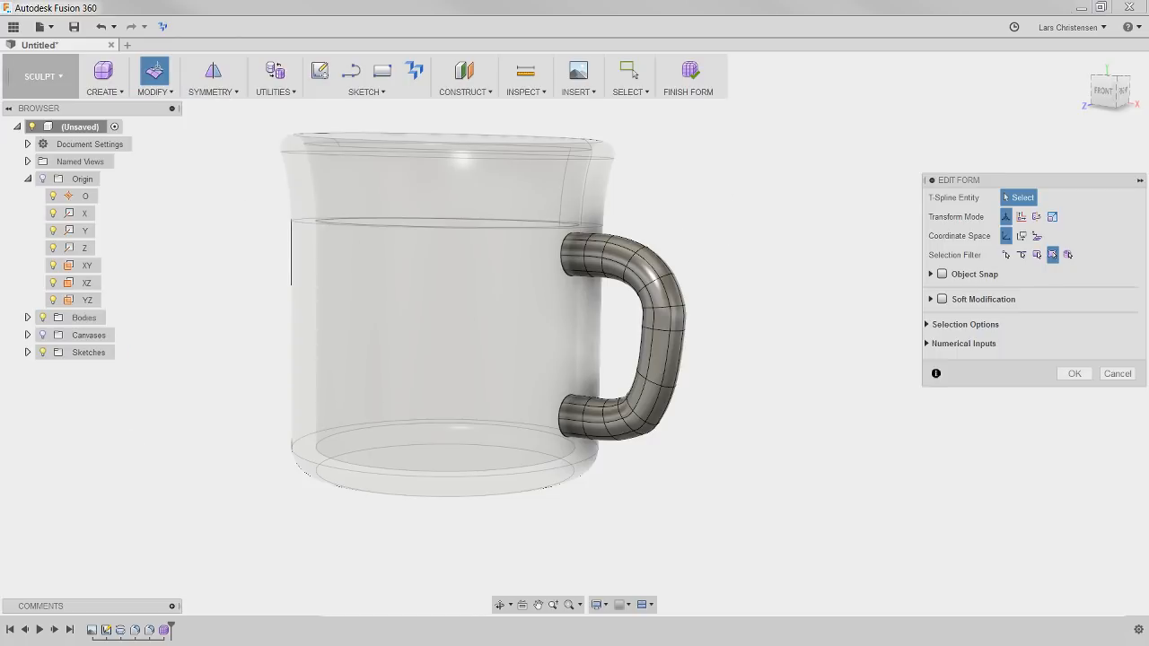
shift+middle_drag(156, 467, 455, 343)
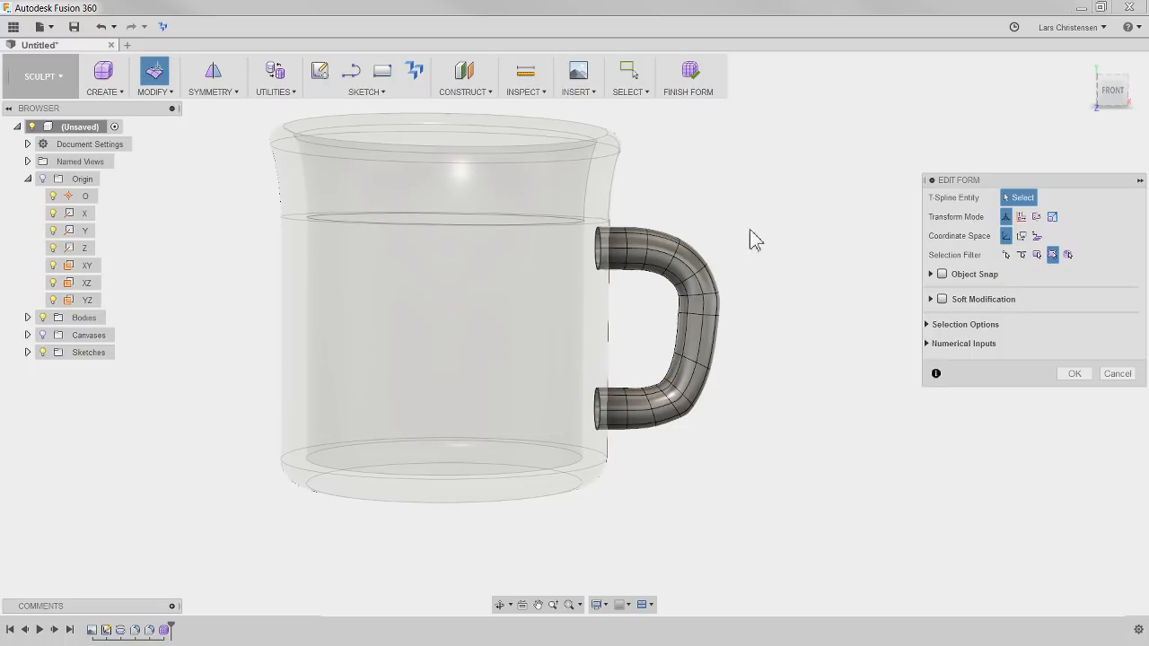
shift+middle_drag(694, 281, 750, 385)
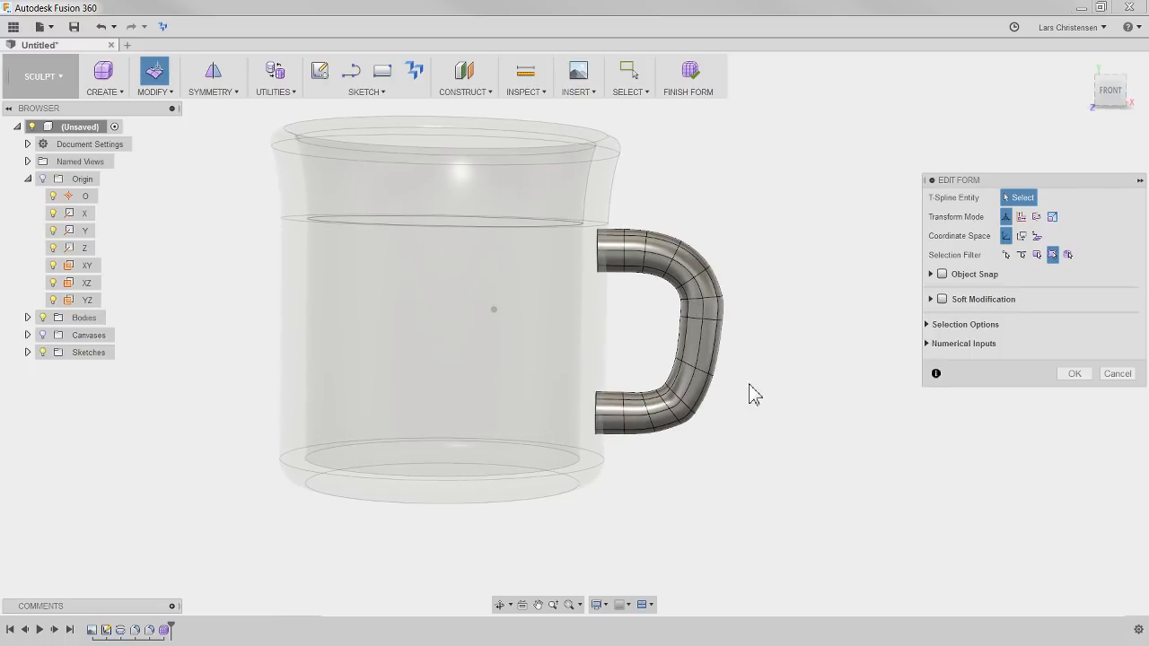
click(1074, 373)
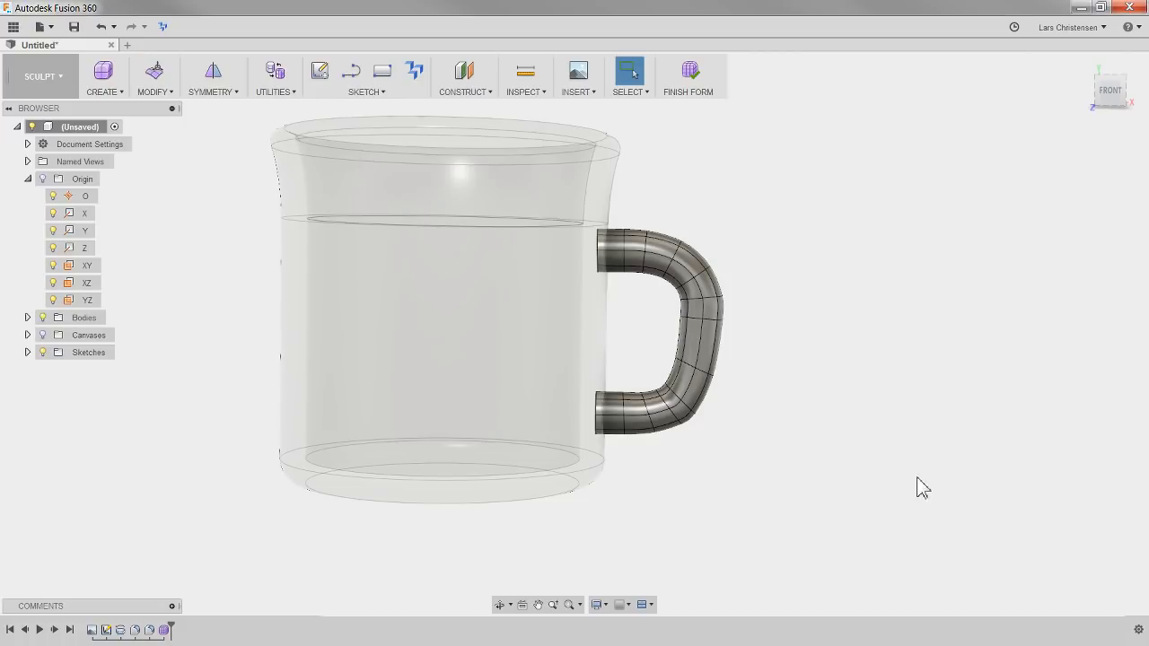
shift+middle_drag(757, 393, 715, 260)
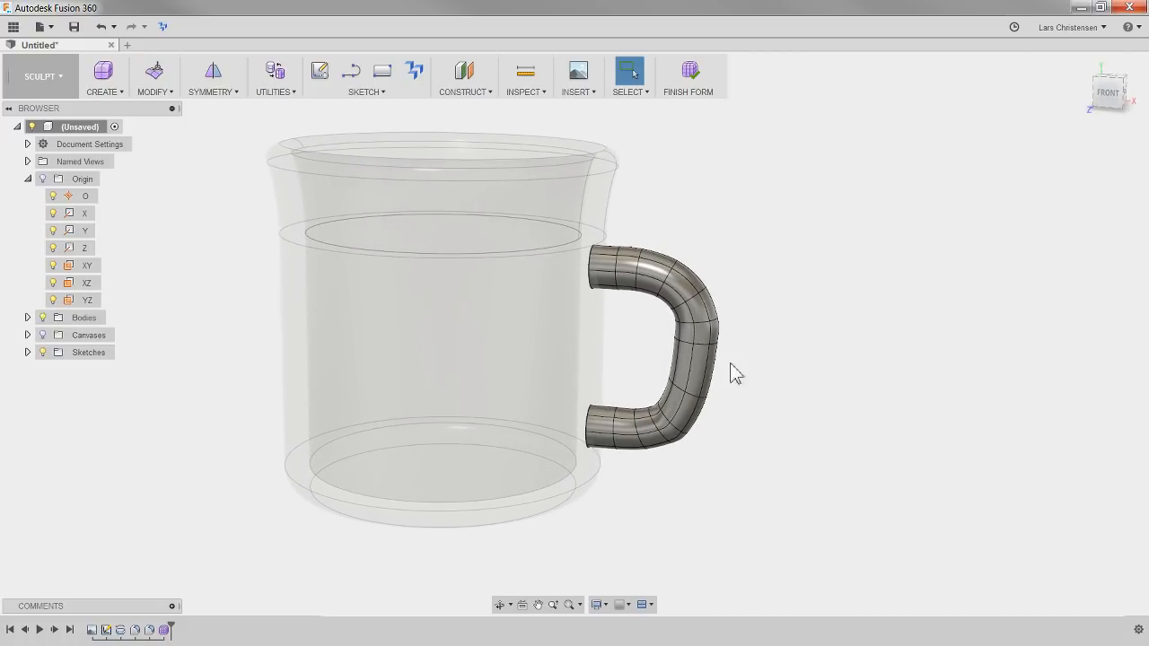
click(691, 74)
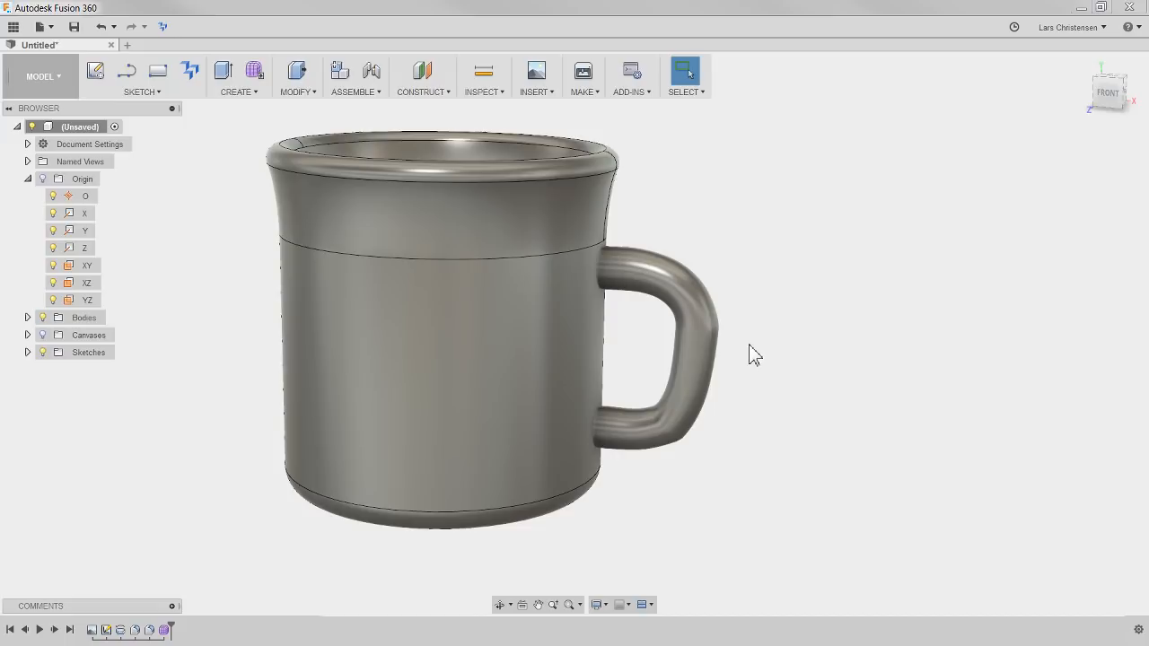
shift+middle_drag(752, 354, 725, 361)
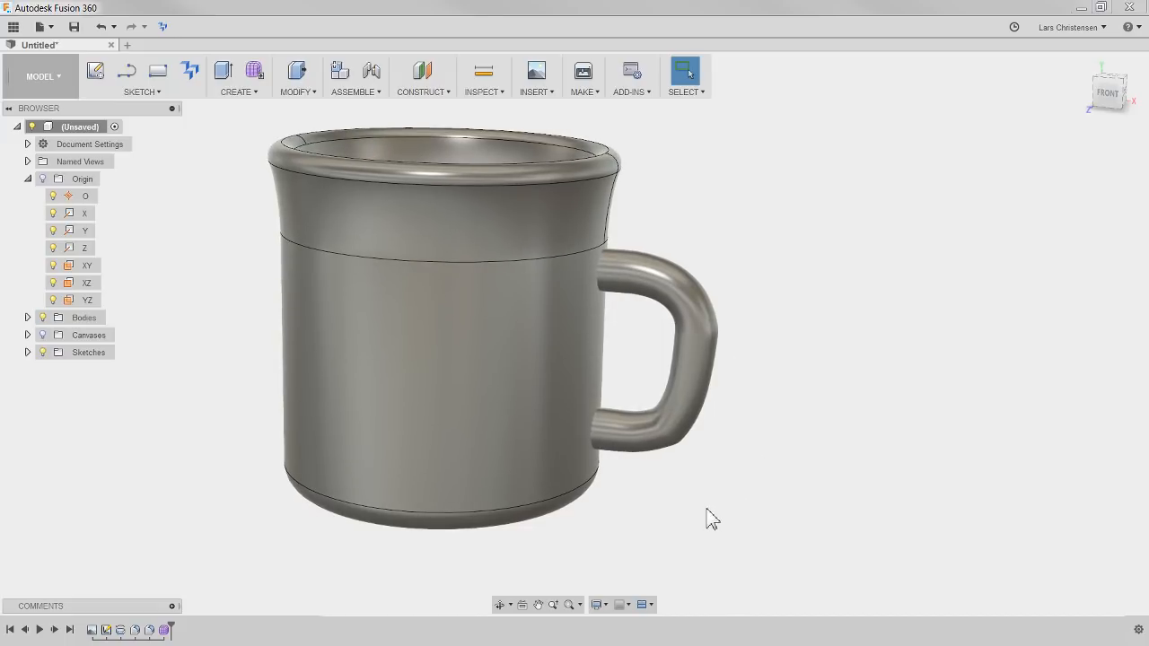
Reopen the handle's form feature for editing and return to the Model workspace
right_click(167, 632)
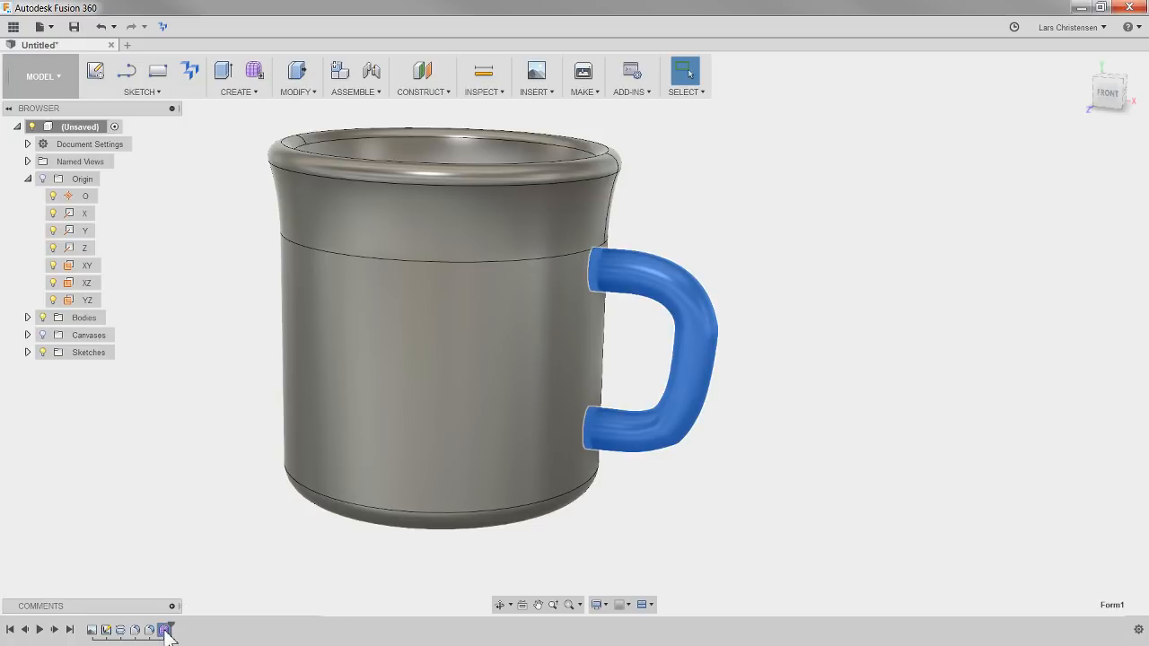
click(189, 548)
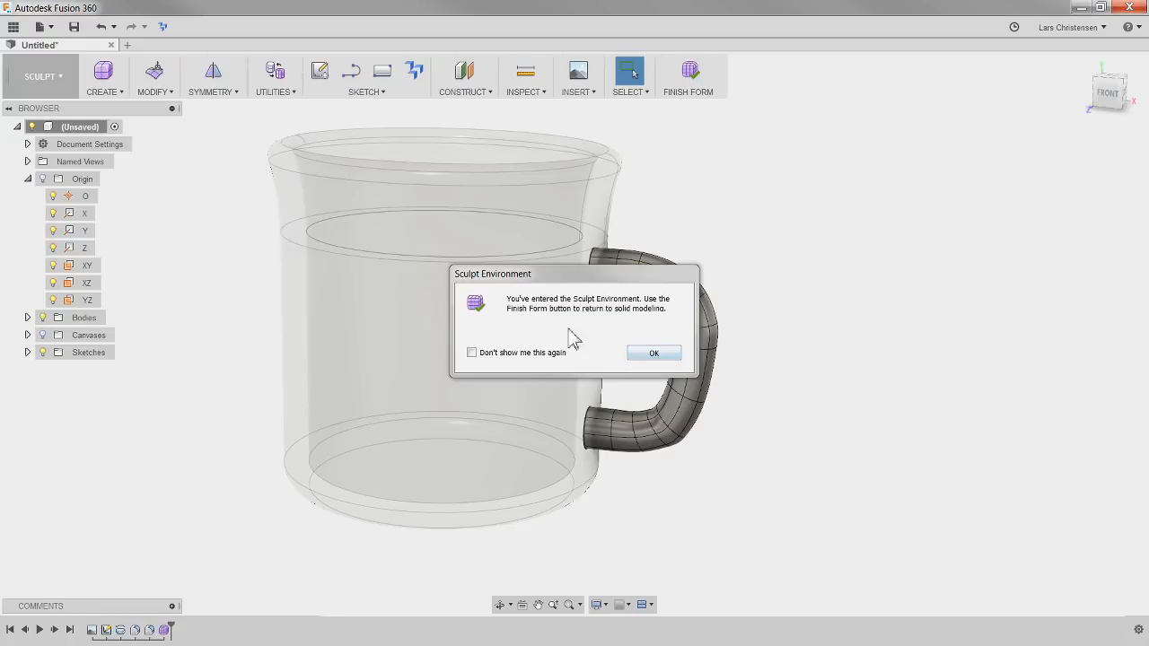
click(652, 353)
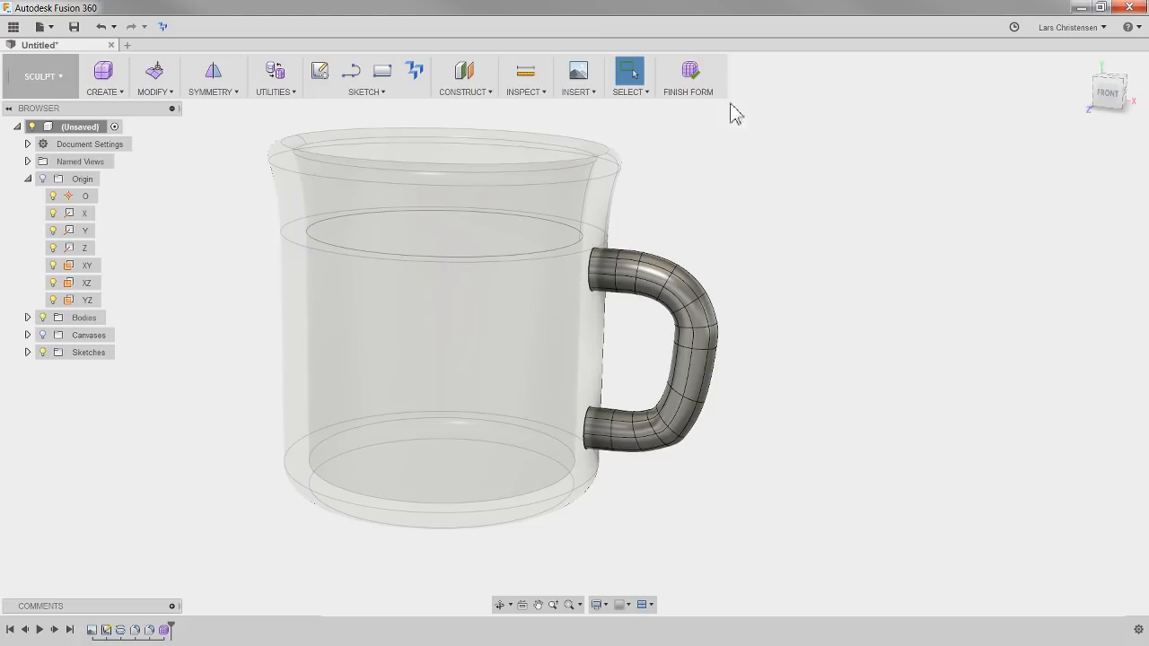
click(688, 73)
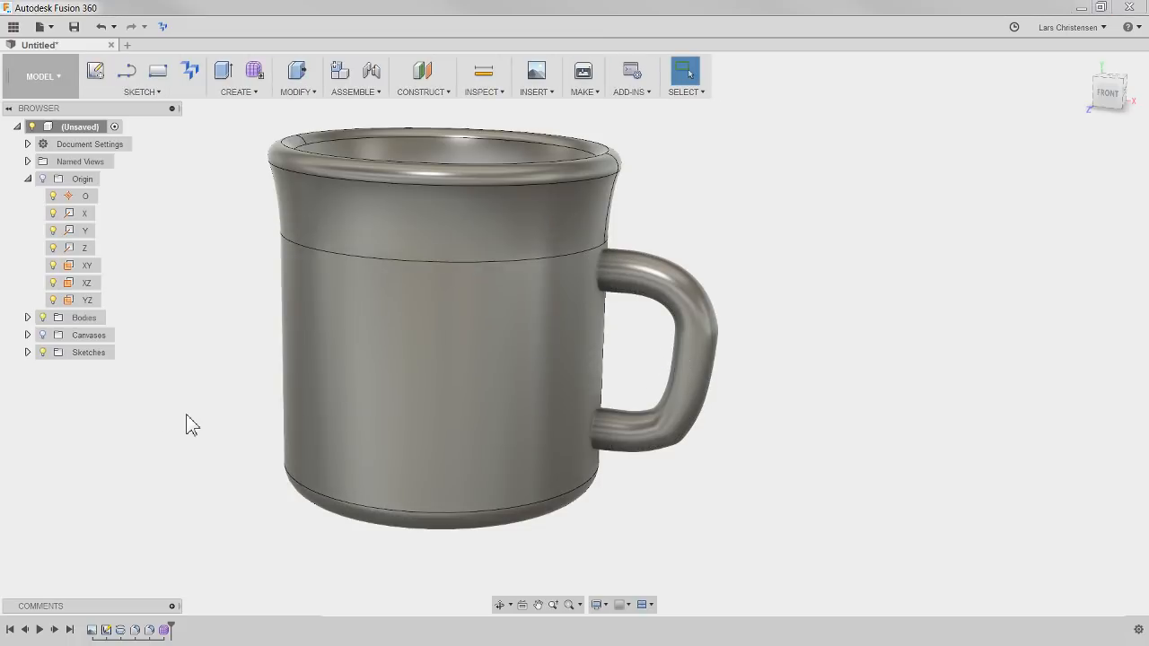
Expand the document's bodies and hide the mug body so that only the handle surface is displayed
click(27, 317)
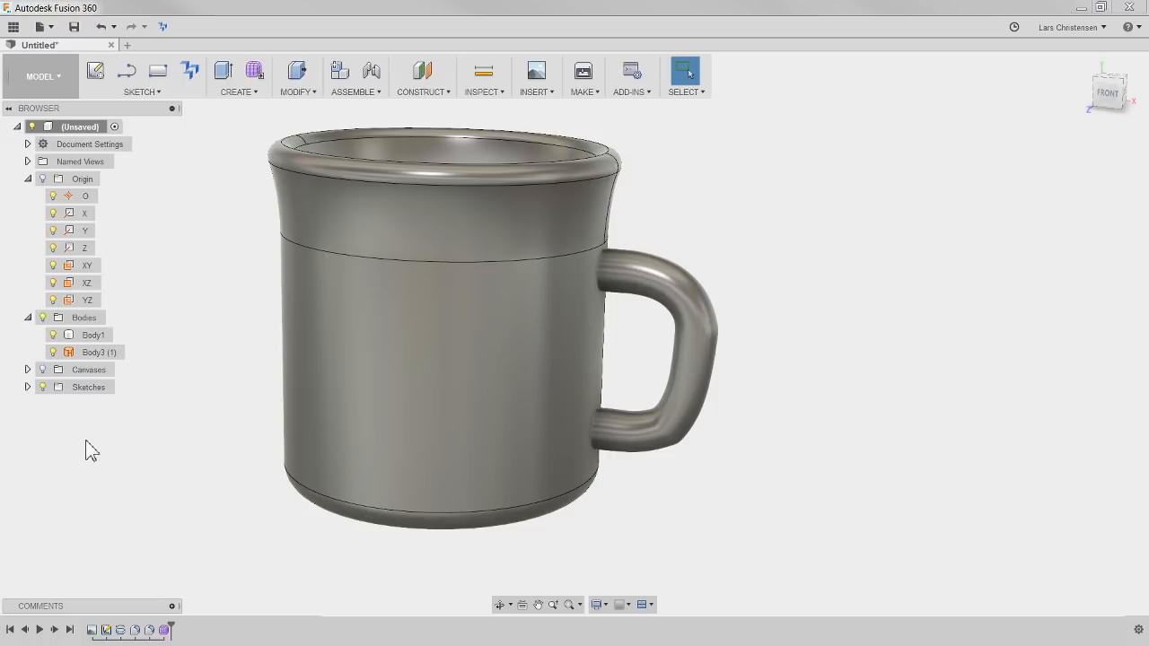
click(90, 355)
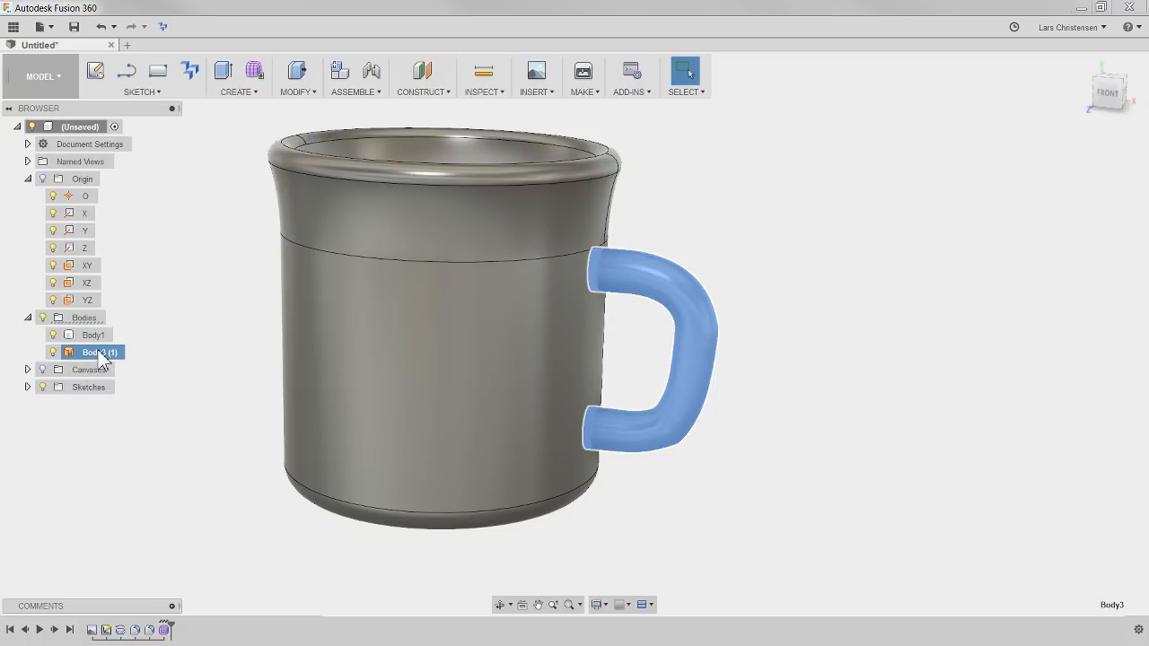
click(93, 335)
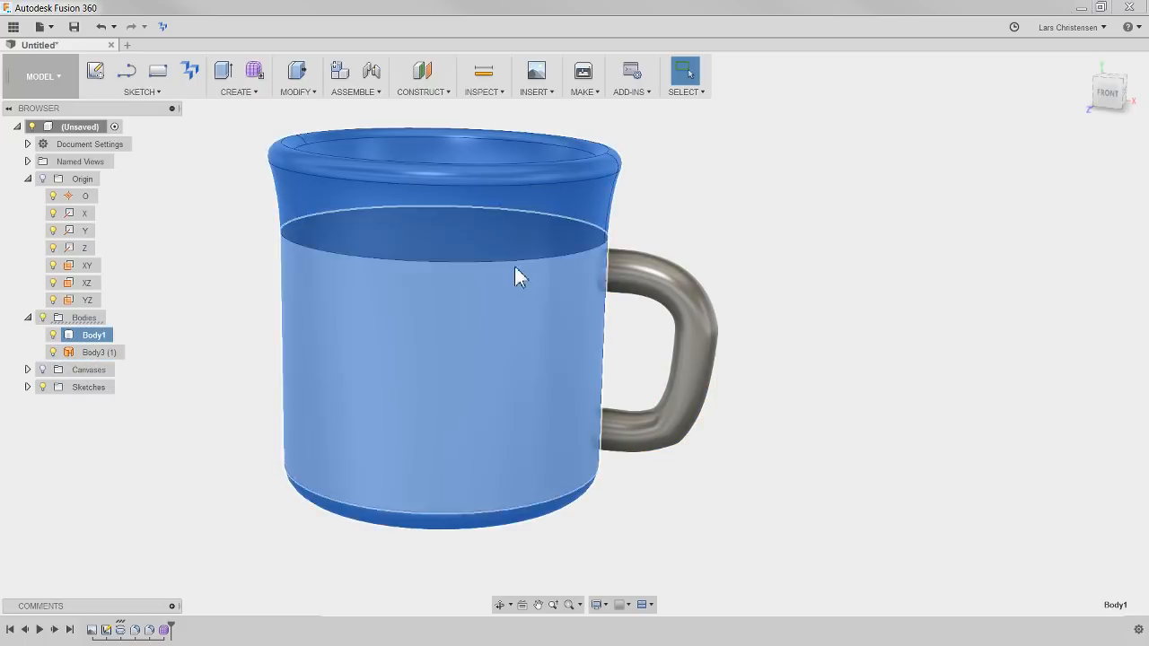
click(99, 352)
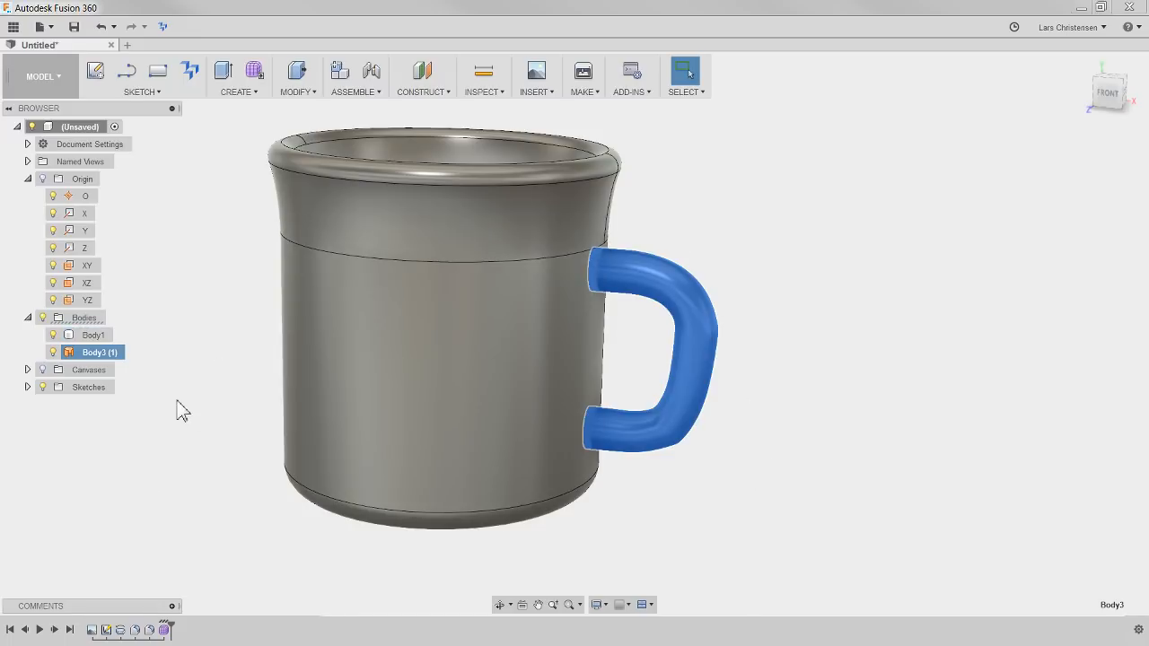
click(53, 335)
click(200, 338)
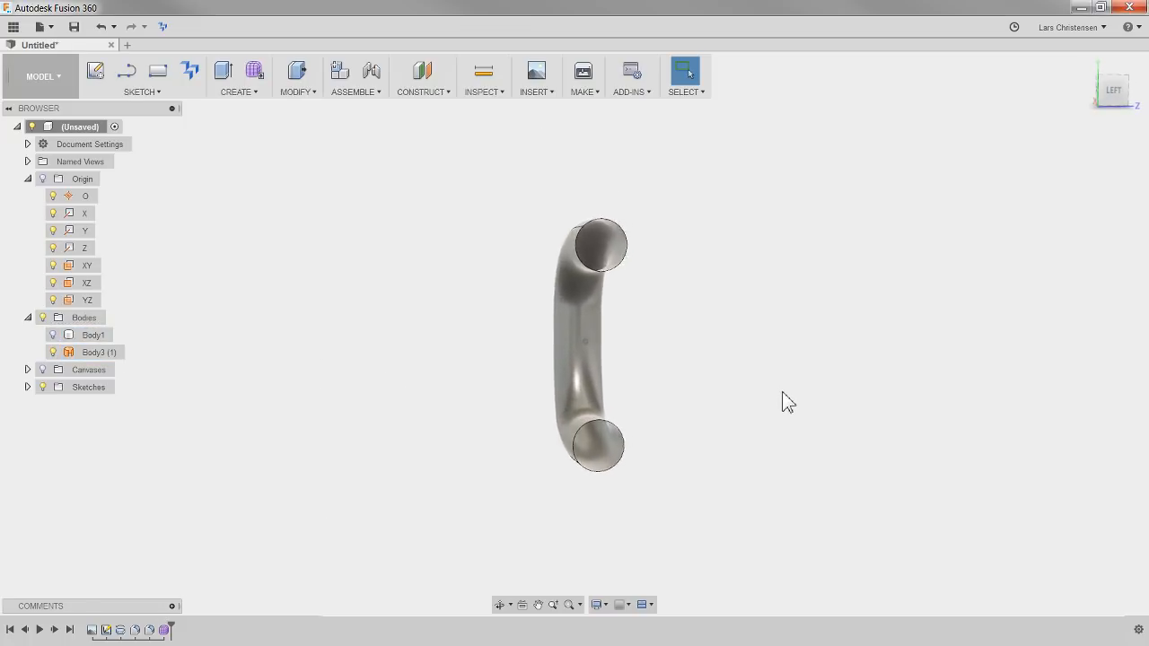
Switch to the Patch workspace with the handle's open ends in view
click(40, 79)
click(40, 136)
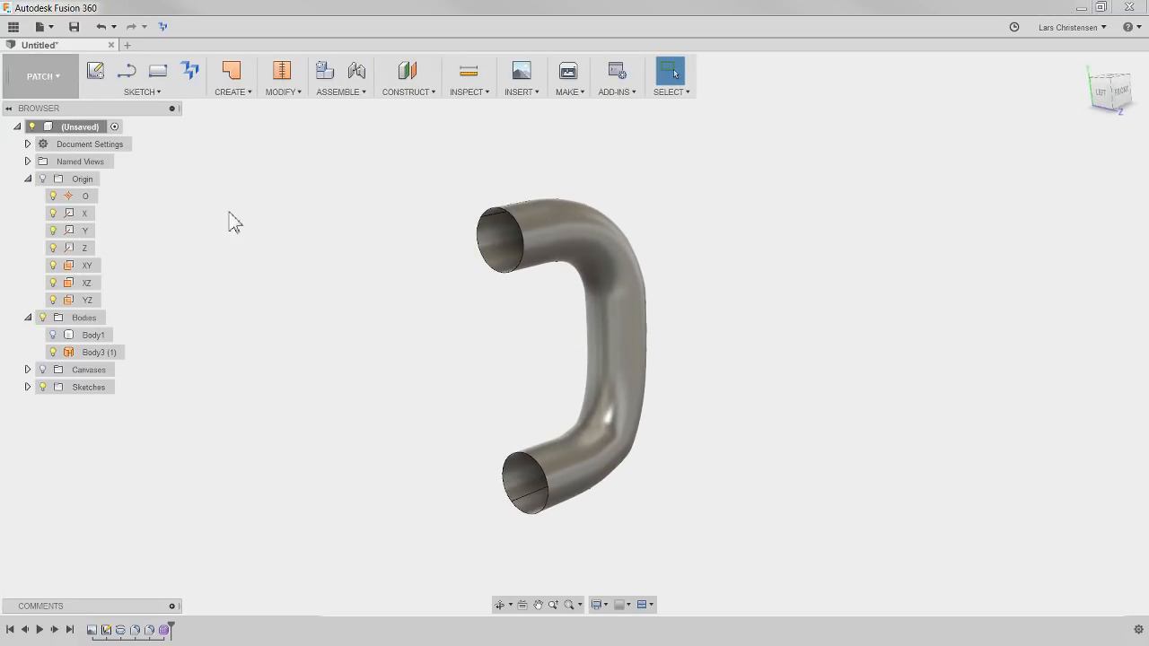
scroll(690, 396, up, 1)
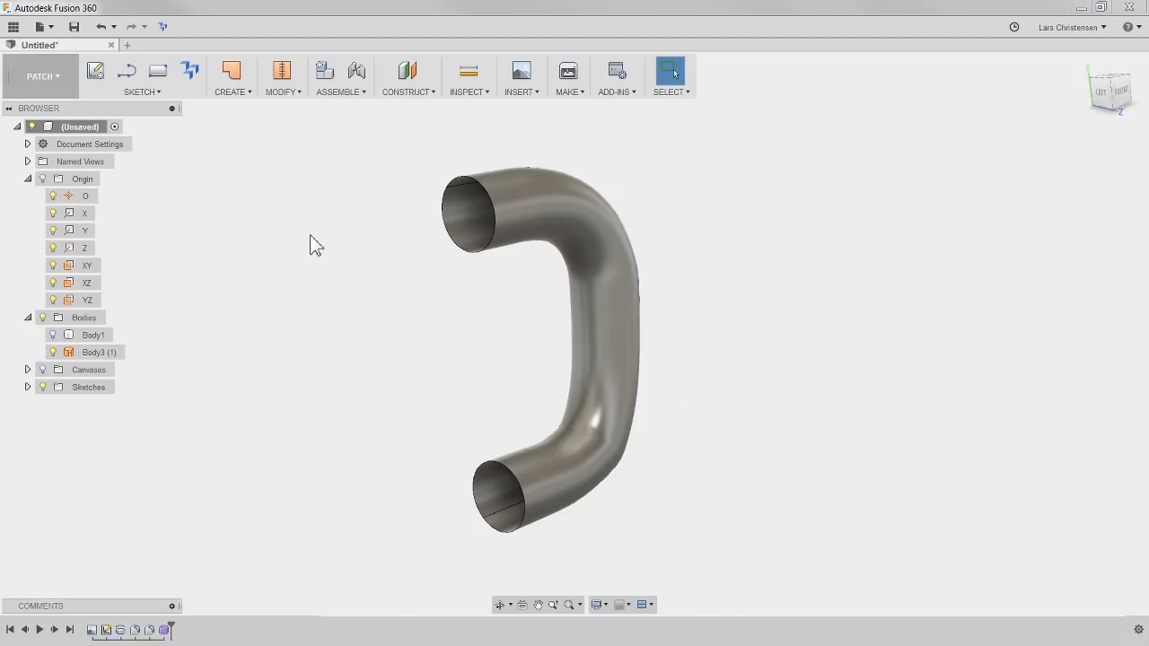
Cap the handle's open upper end with a Patch surface as a new body, using Connected (G0) continuity
click(472, 220)
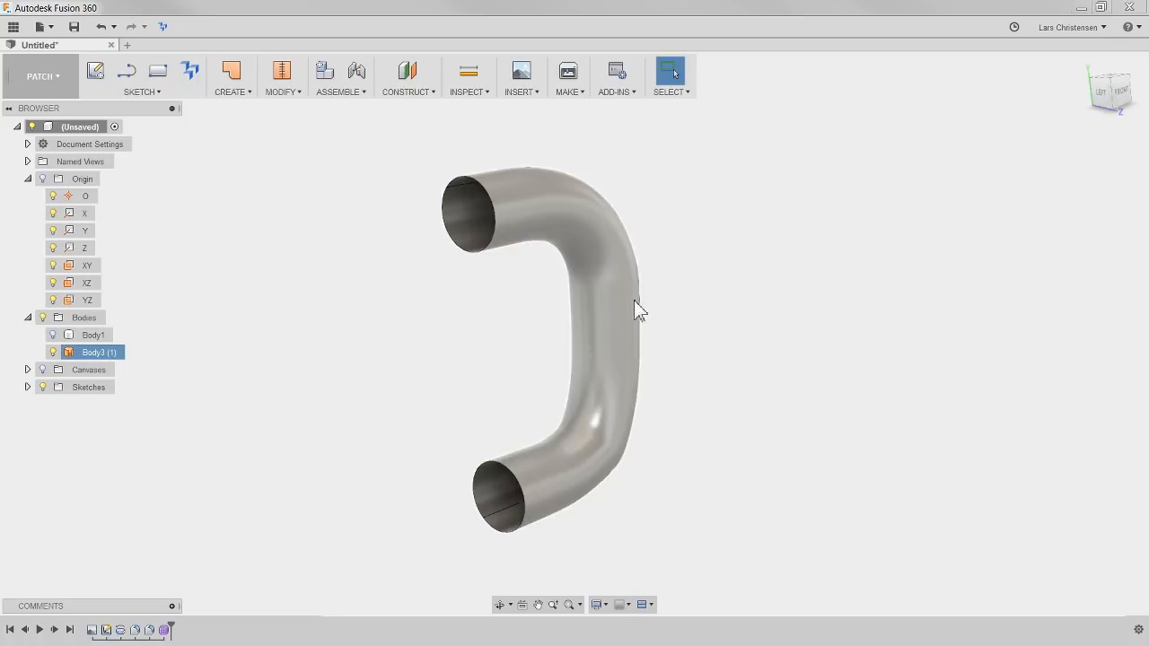
click(240, 95)
click(238, 95)
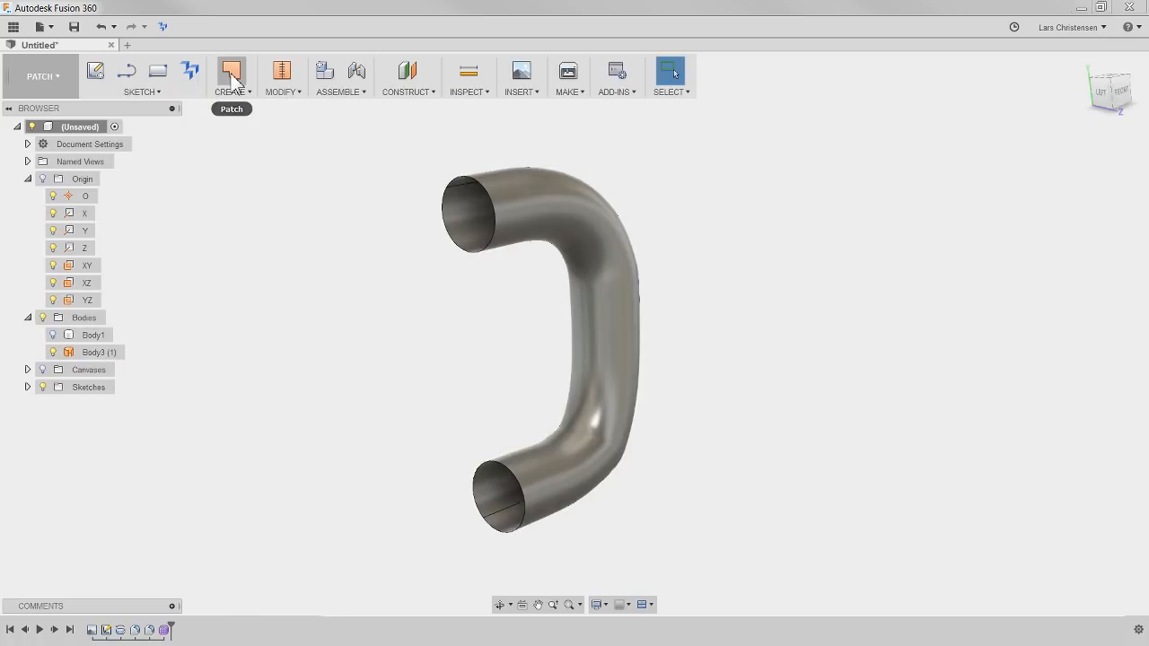
click(232, 75)
click(461, 190)
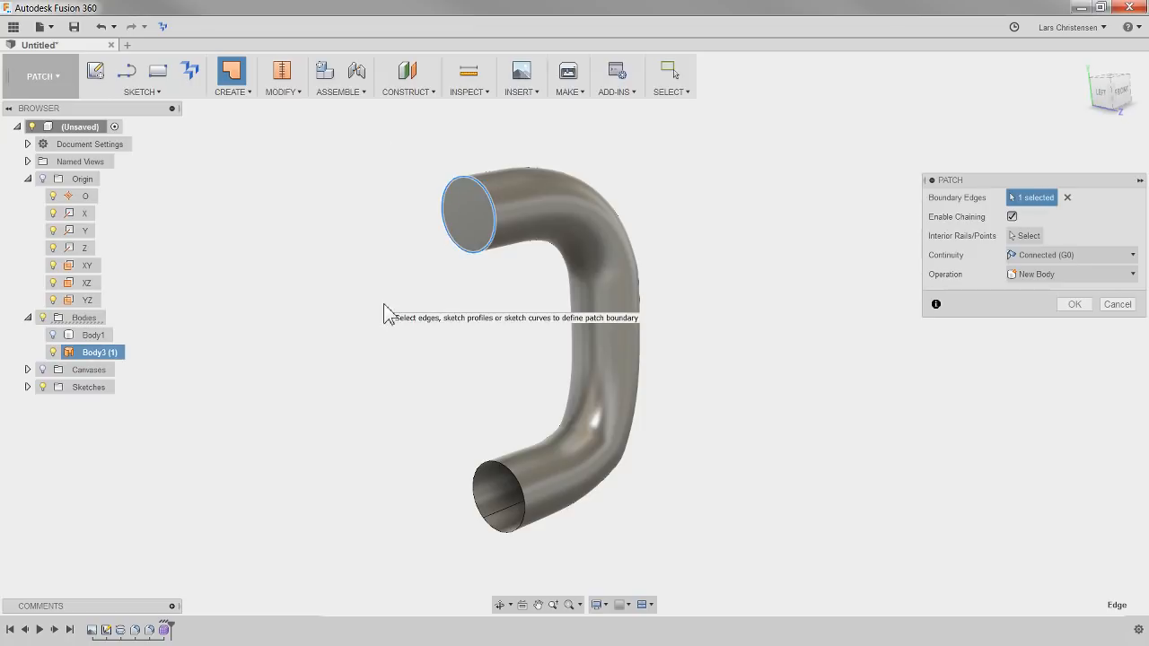
click(1074, 305)
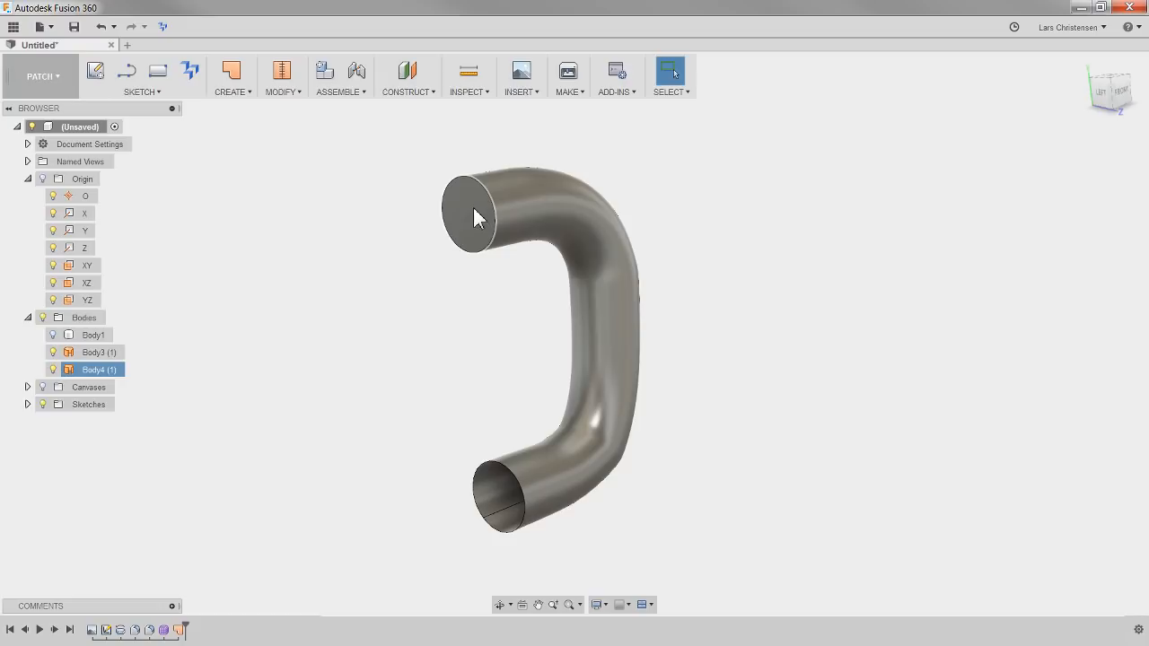
Cap the handle's open lower end with a Patch surface as a new body, using Connected (G0) continuity
right_click(772, 316)
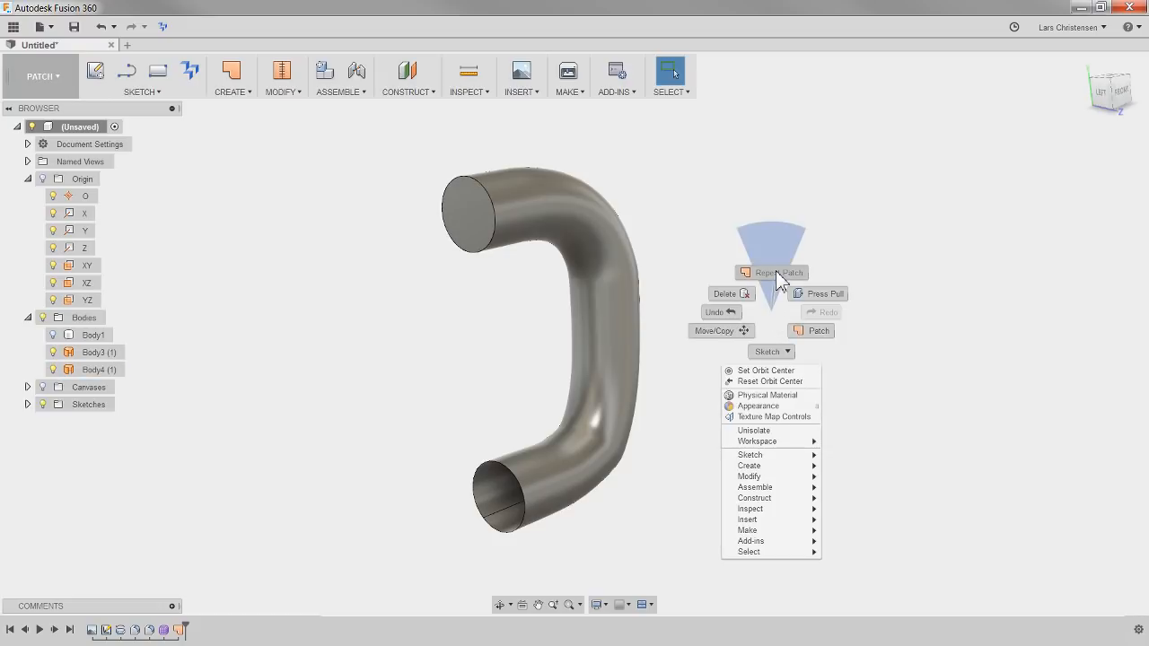
click(775, 272)
click(520, 532)
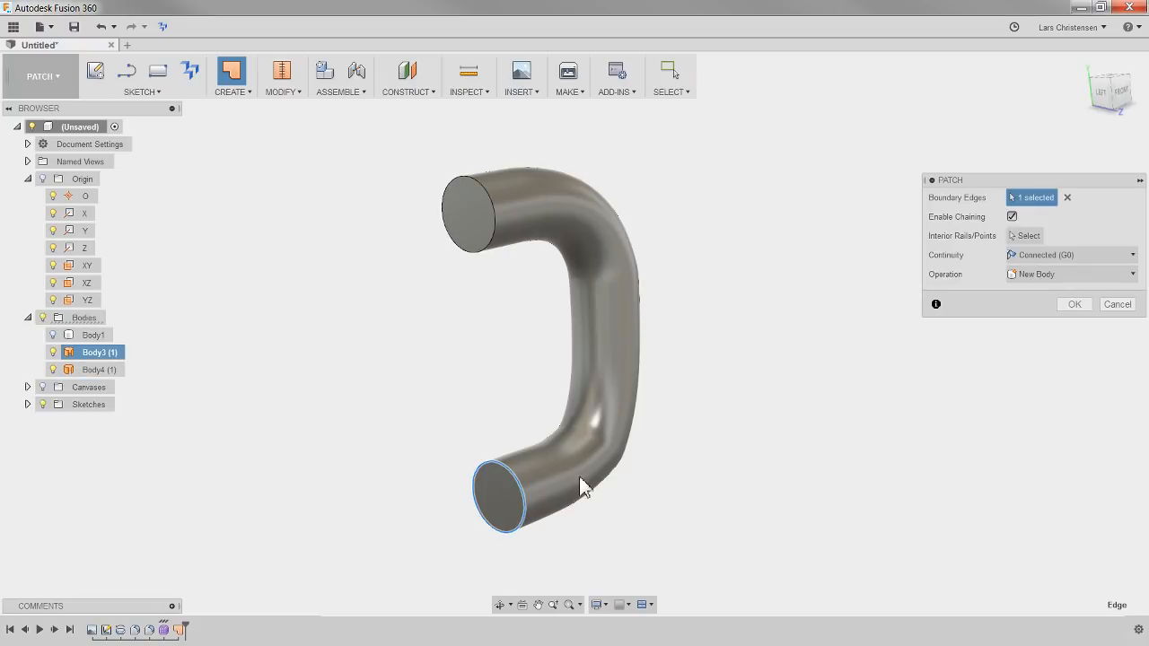
click(1073, 307)
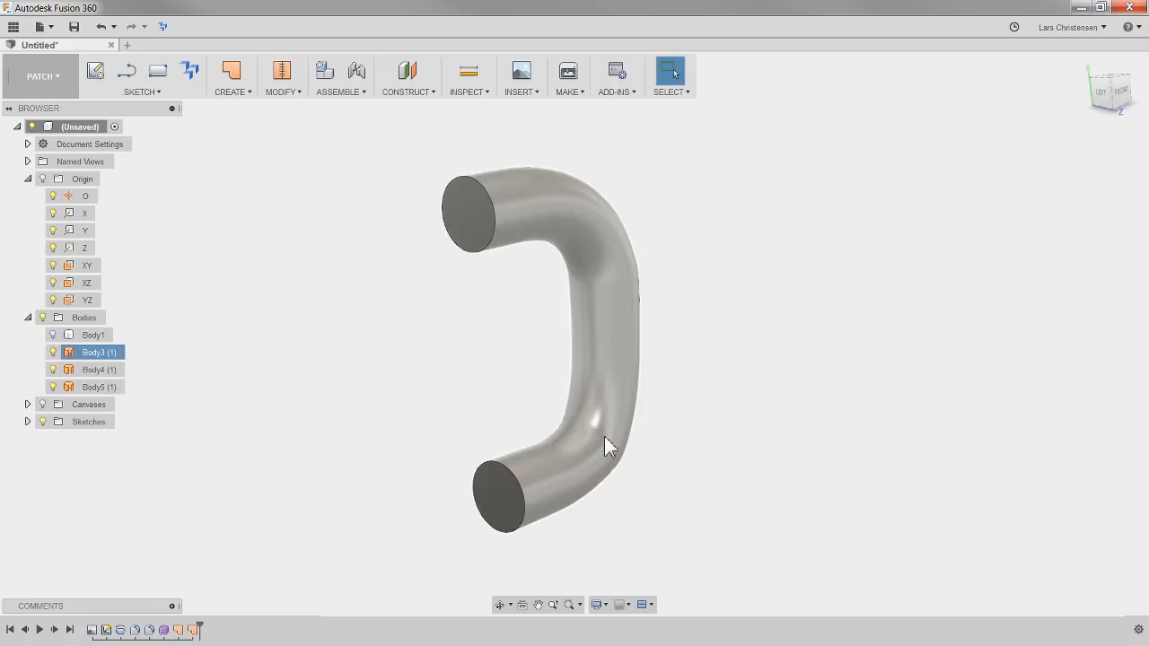
Stitch the handle surface and its two end caps together into a single solid body
scroll(562, 201, down, 1)
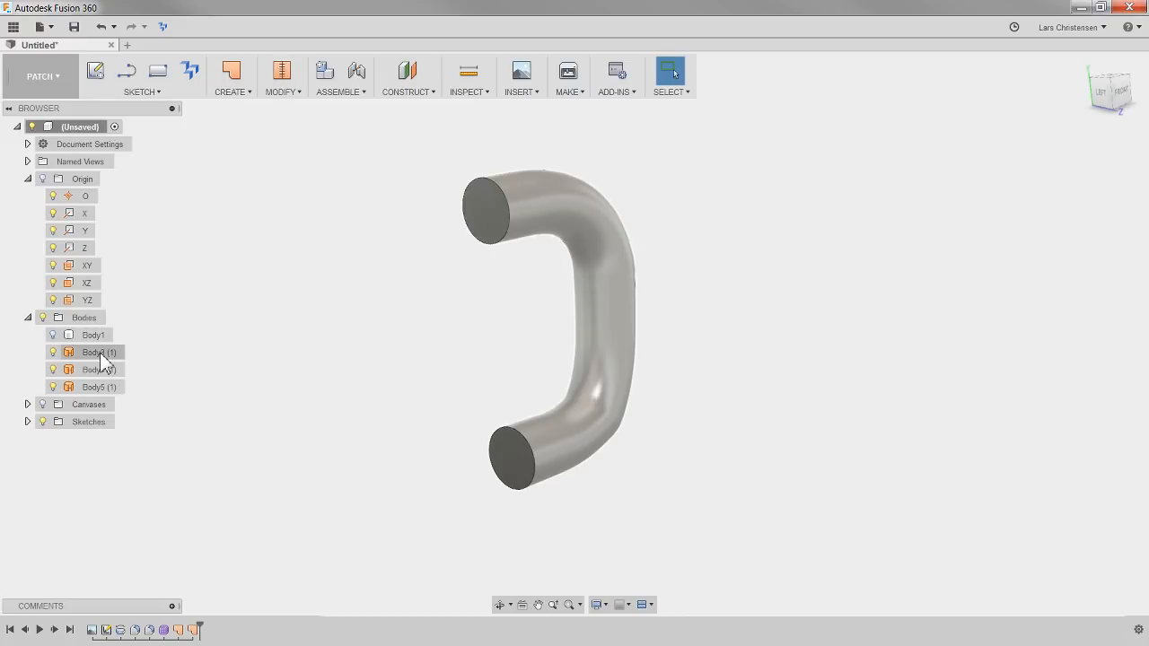
click(99, 386)
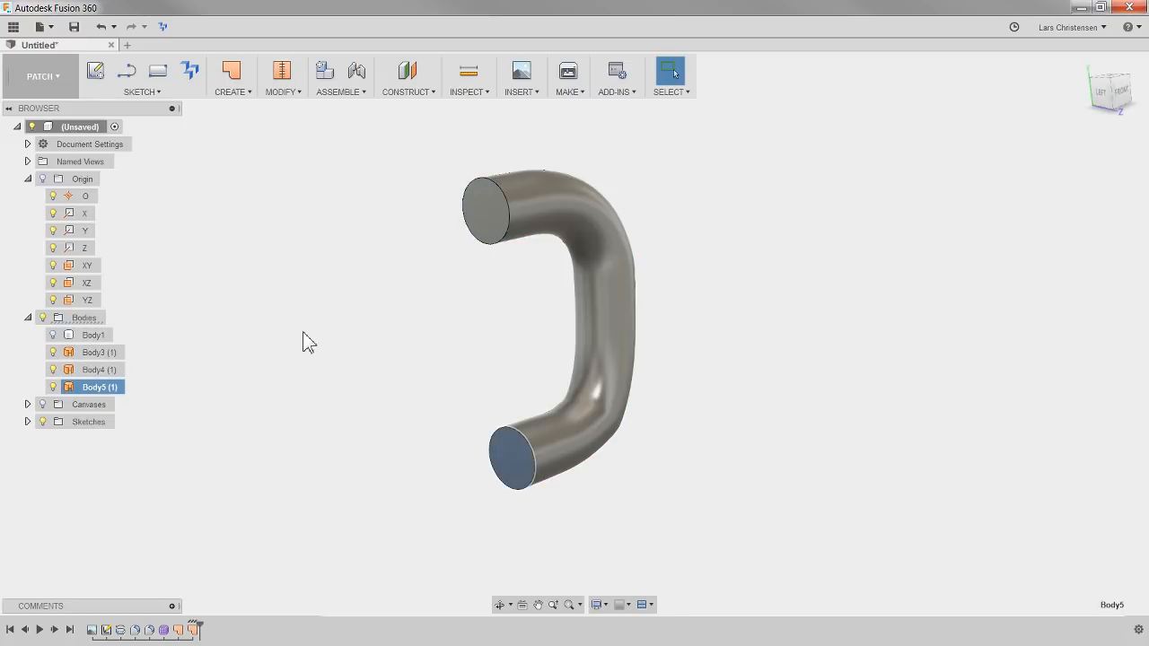
drag(382, 162, 709, 549)
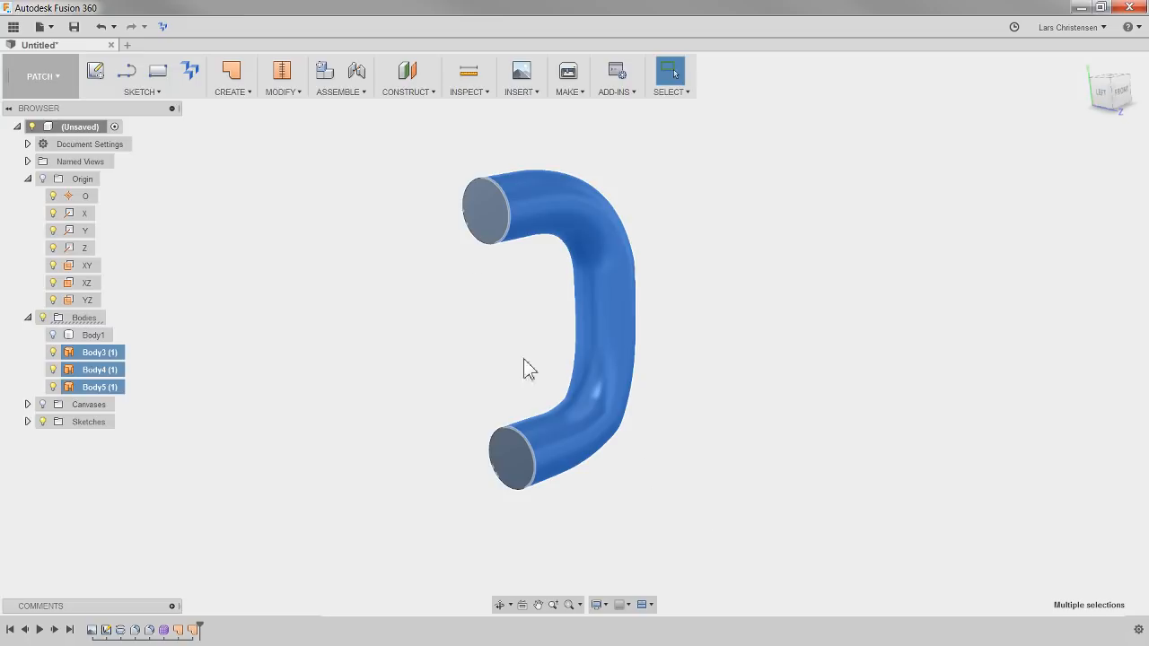
click(283, 73)
click(1076, 412)
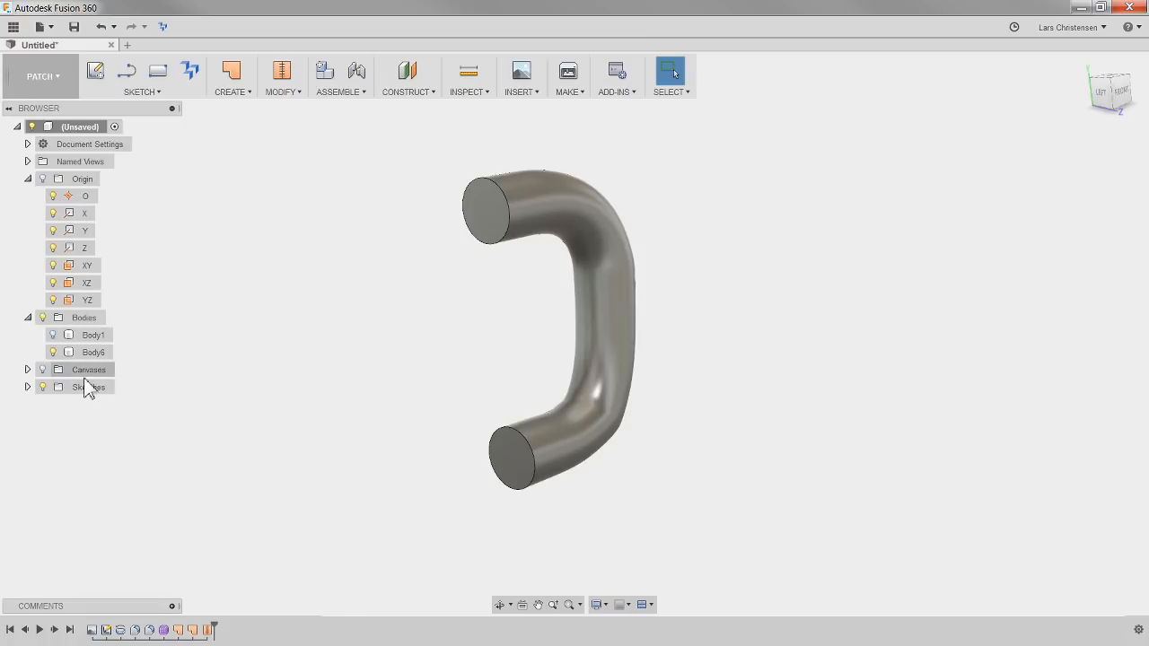
Show the mug body again alongside the handle and check how the handle meets the mug wall
click(90, 335)
click(52, 335)
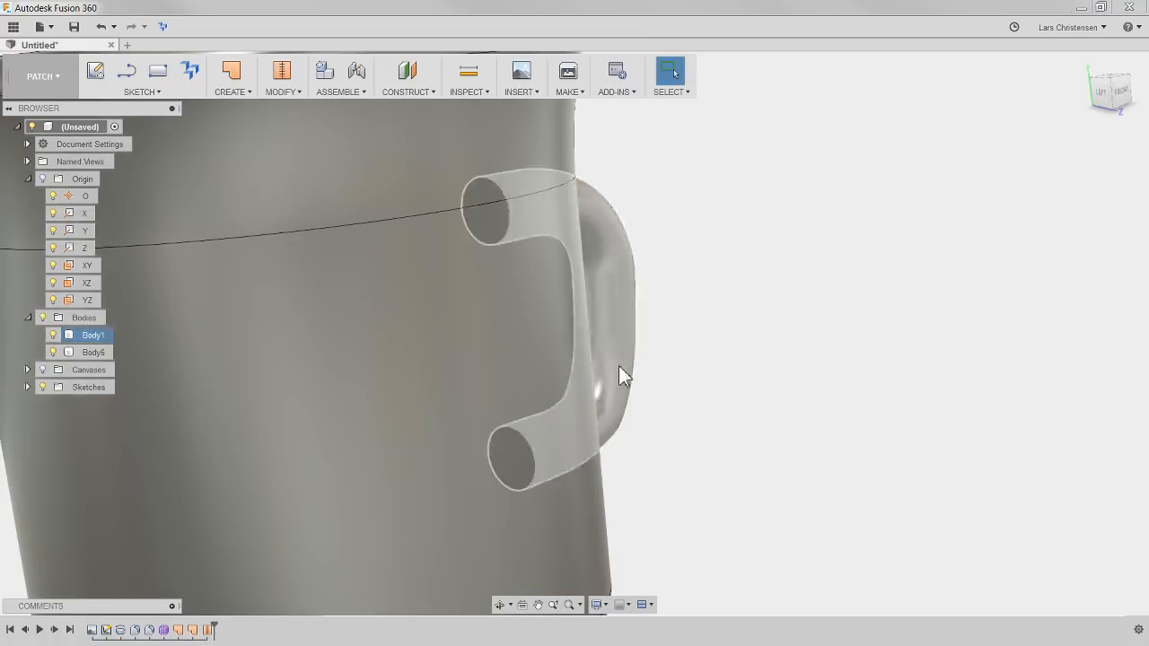
click(870, 355)
scroll(883, 369, down, 4)
shift+middle_drag(869, 368, 907, 385)
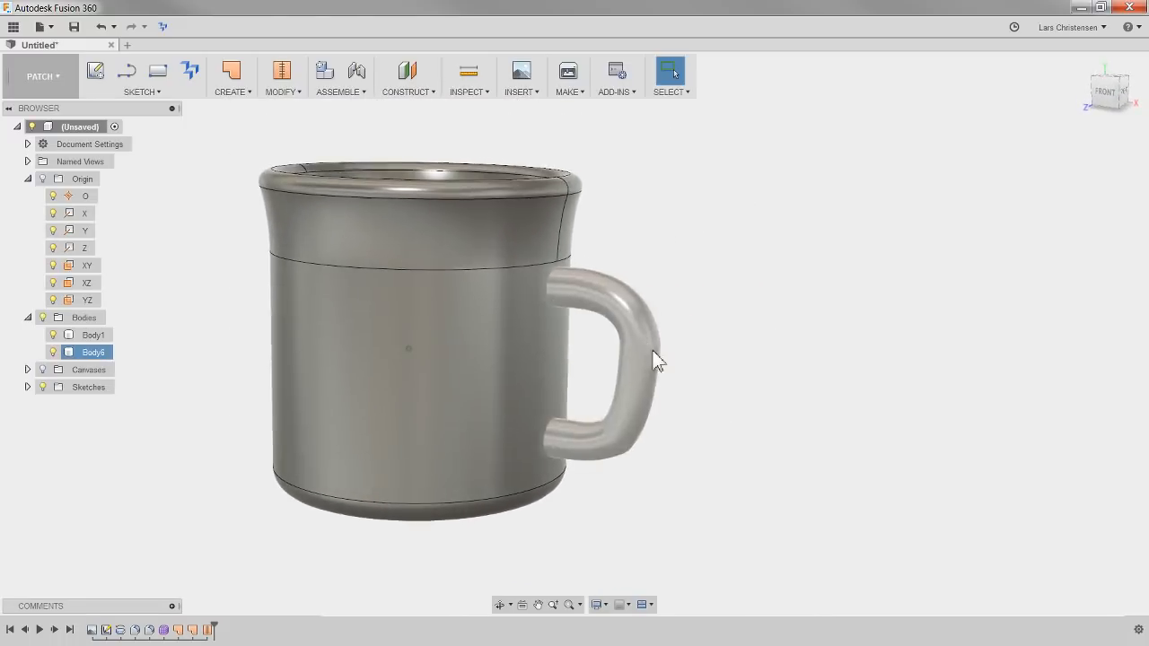
shift+middle_drag(652, 350, 661, 351)
shift+middle_drag(754, 235, 719, 281)
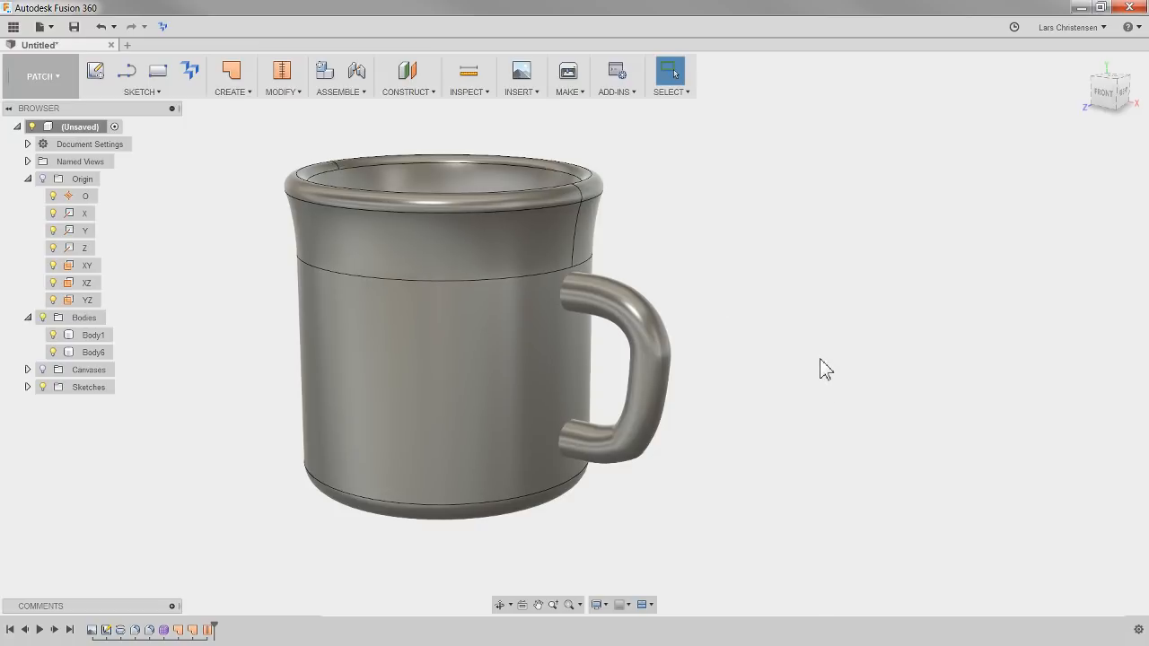
In the Model workspace, combine the handle with the mug body as target, using the Join operation
click(71, 76)
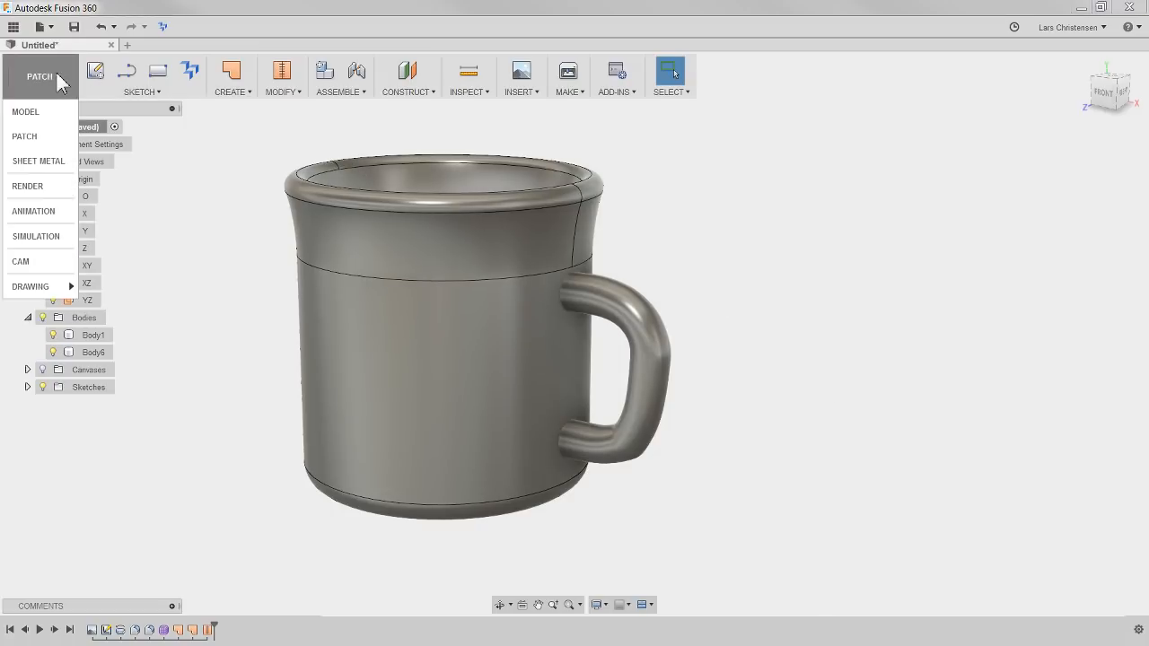
click(44, 112)
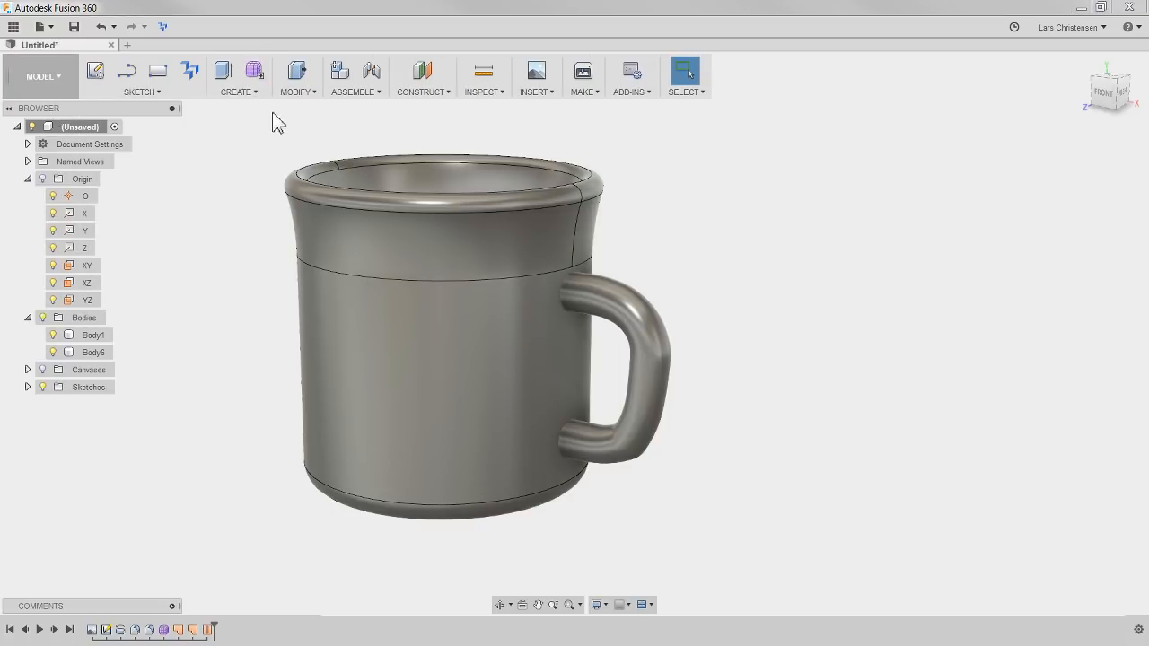
click(293, 91)
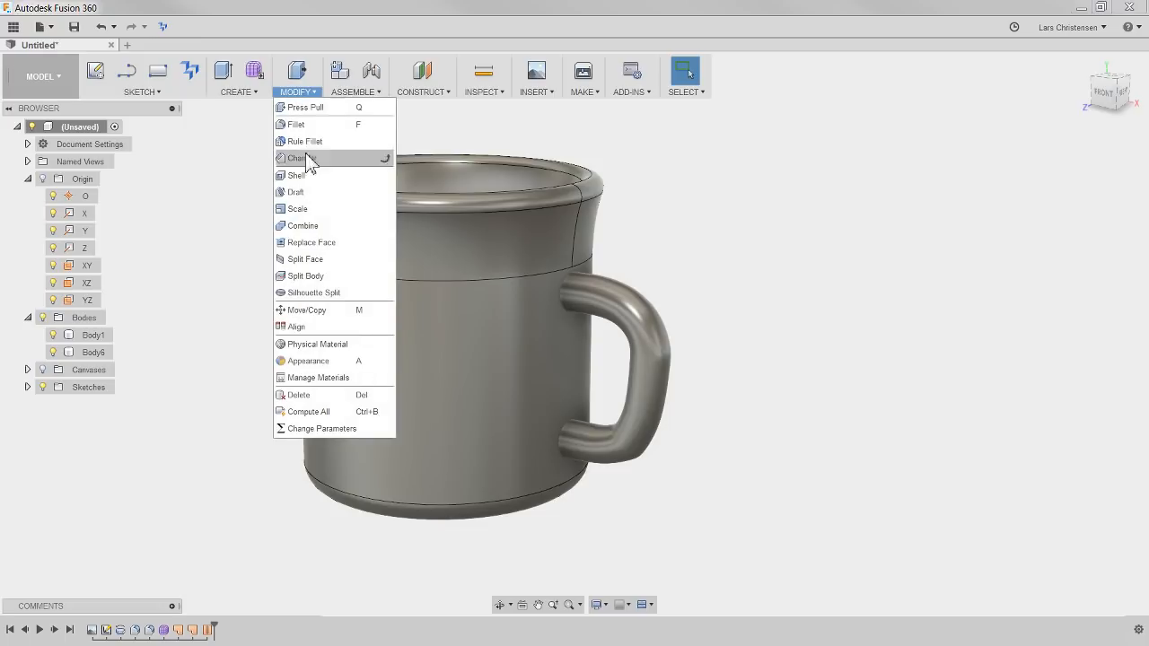
click(322, 228)
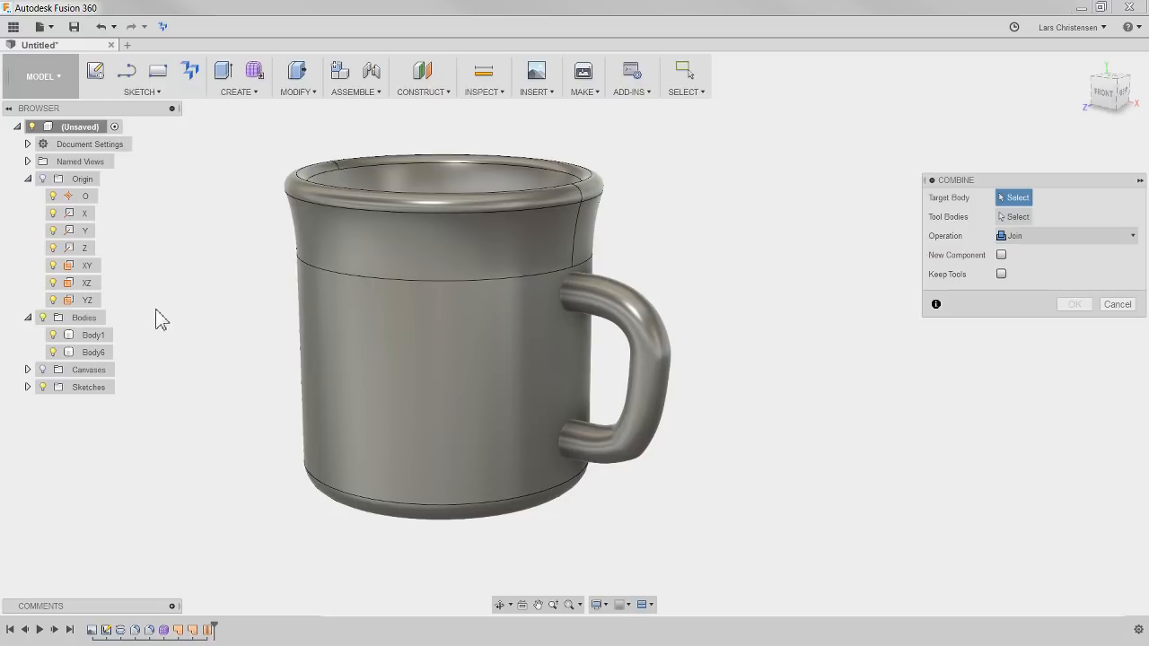
click(343, 436)
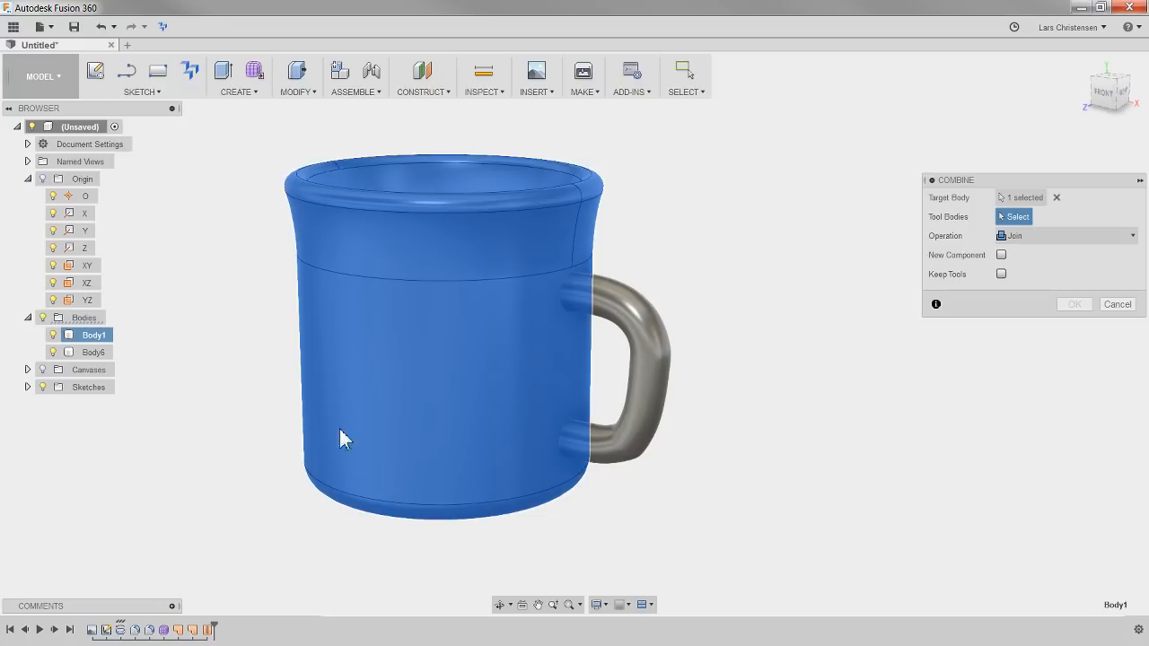
click(652, 400)
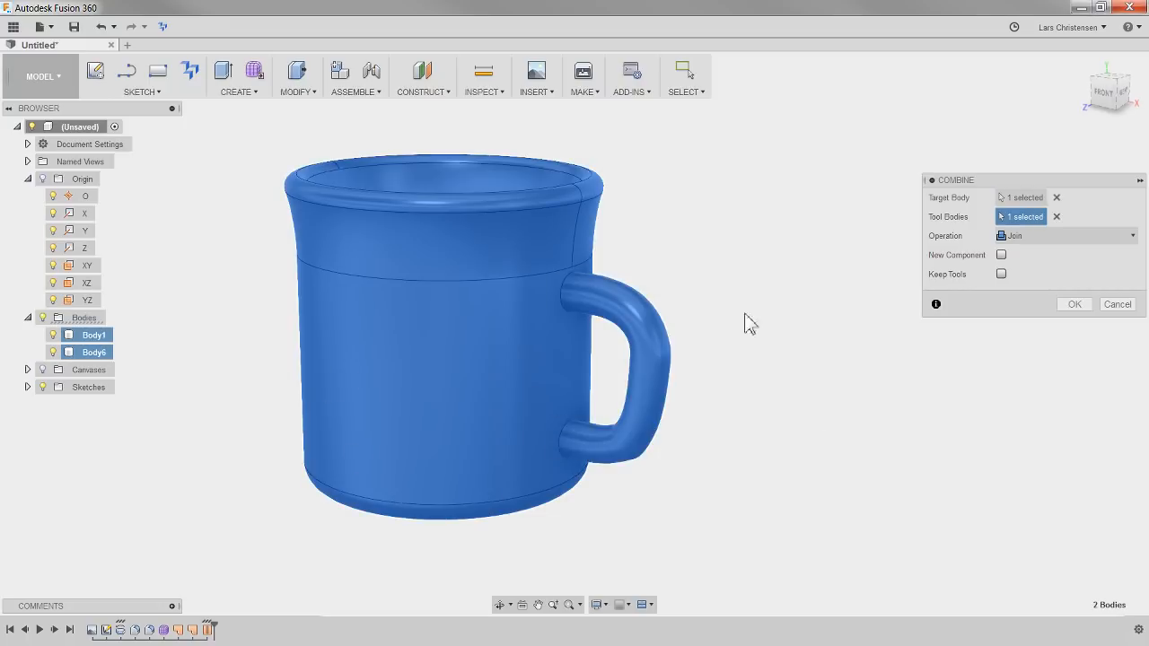
click(1070, 306)
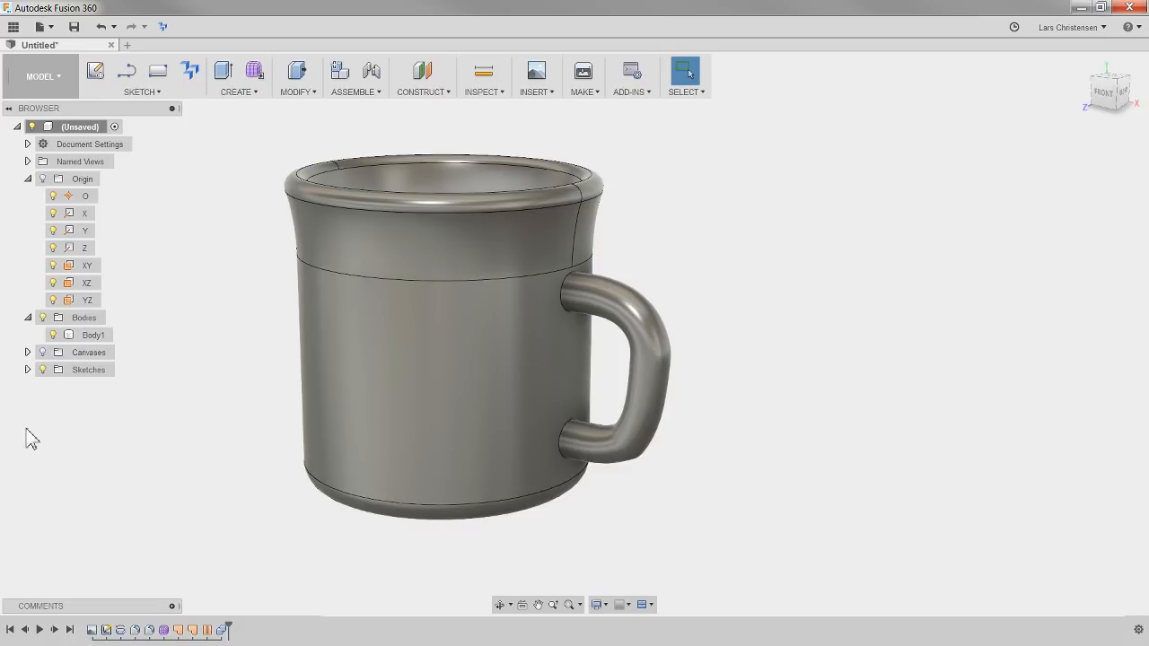
Fillet the edge where the handle's upper end meets the mug wall with a constant radius of 4 mm
shift+middle_drag(767, 396, 603, 298)
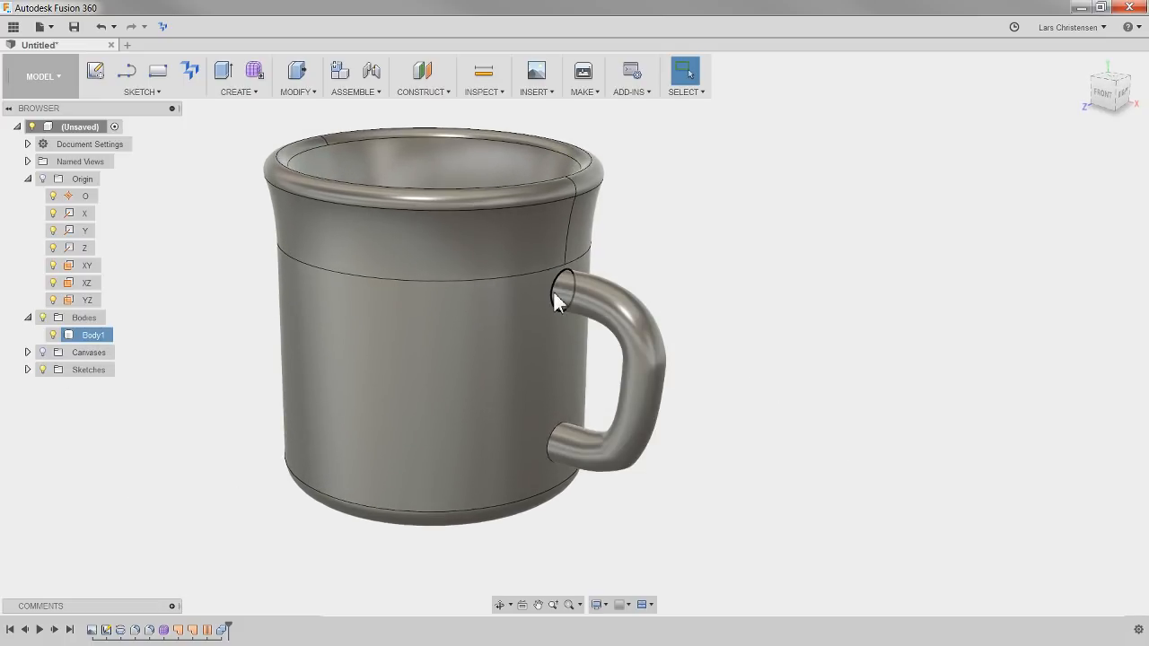
scroll(611, 238, up, 2)
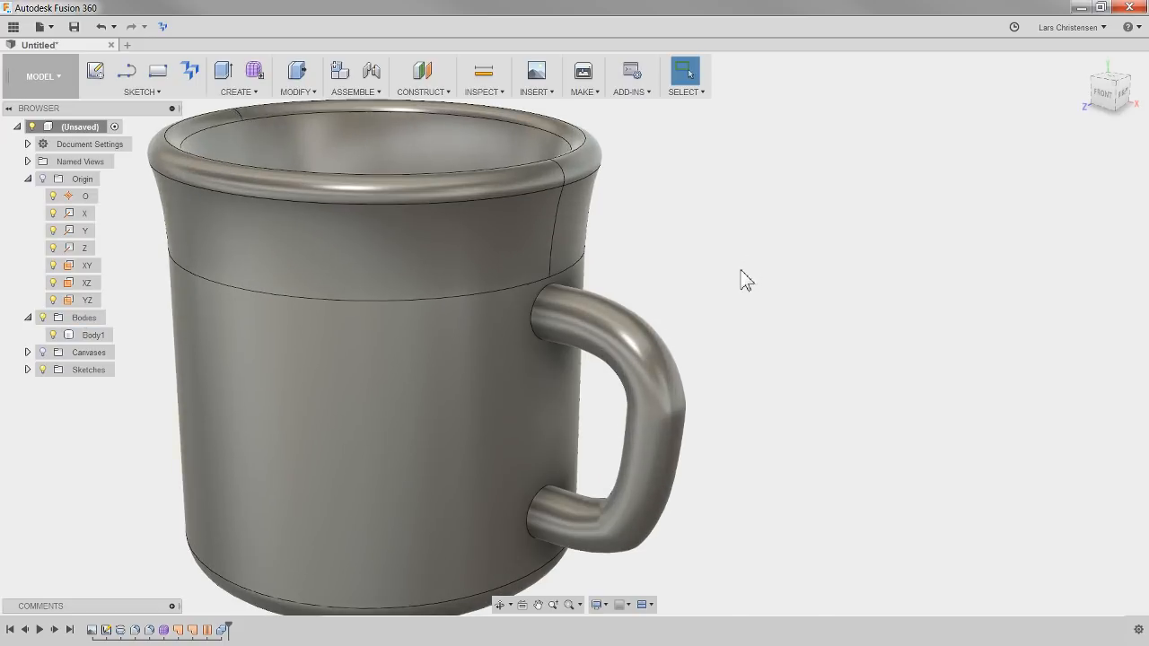
key(f)
click(532, 339)
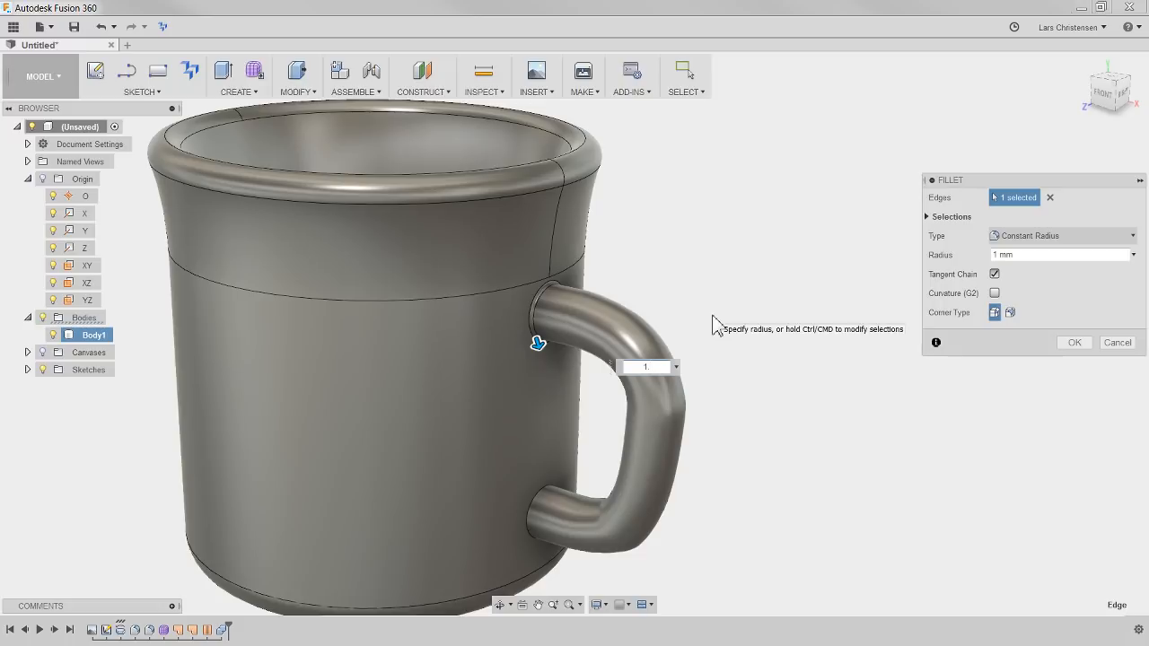
scroll(515, 318, up, 5)
click(1002, 256)
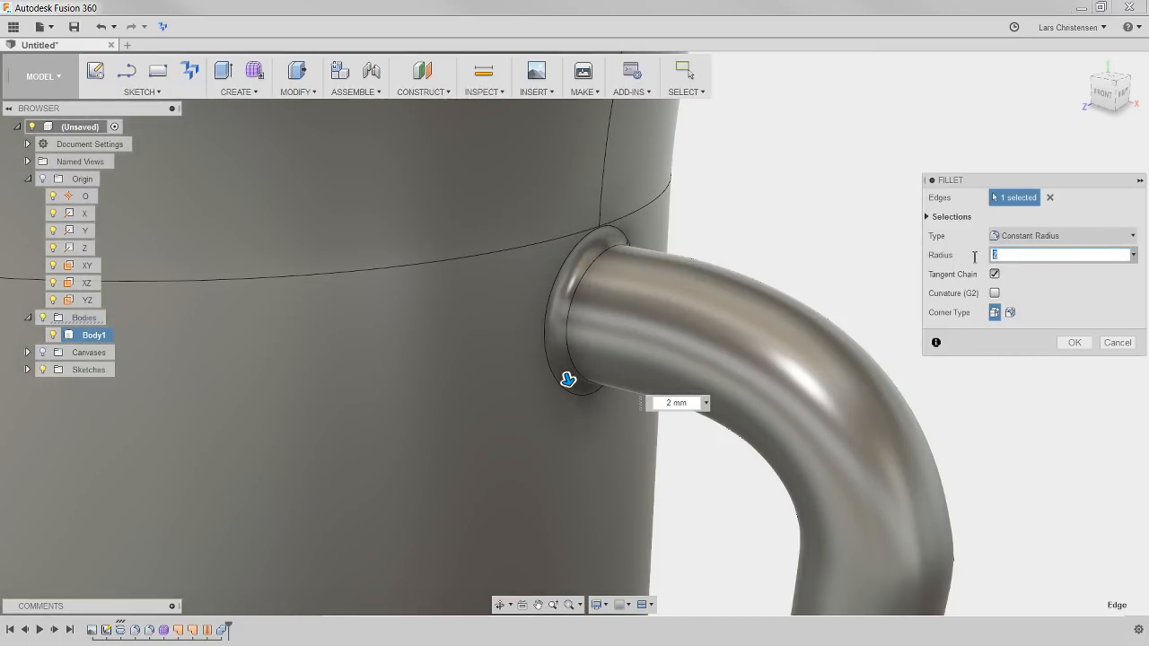
text(3)
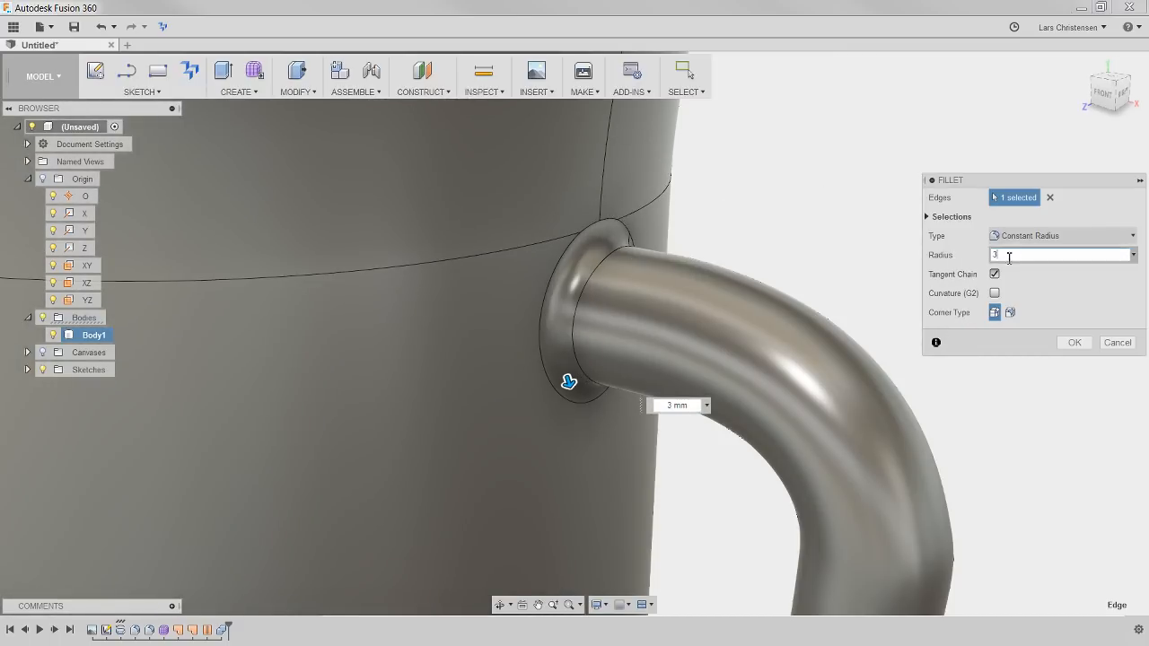
text(4)
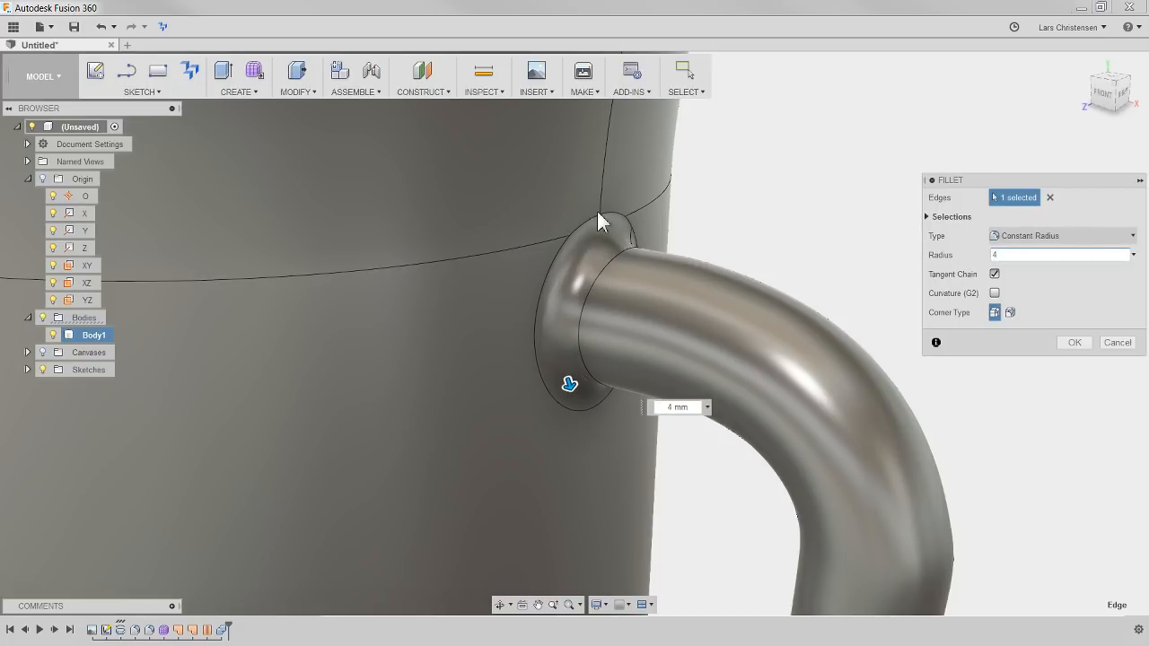
scroll(468, 218, down, 5)
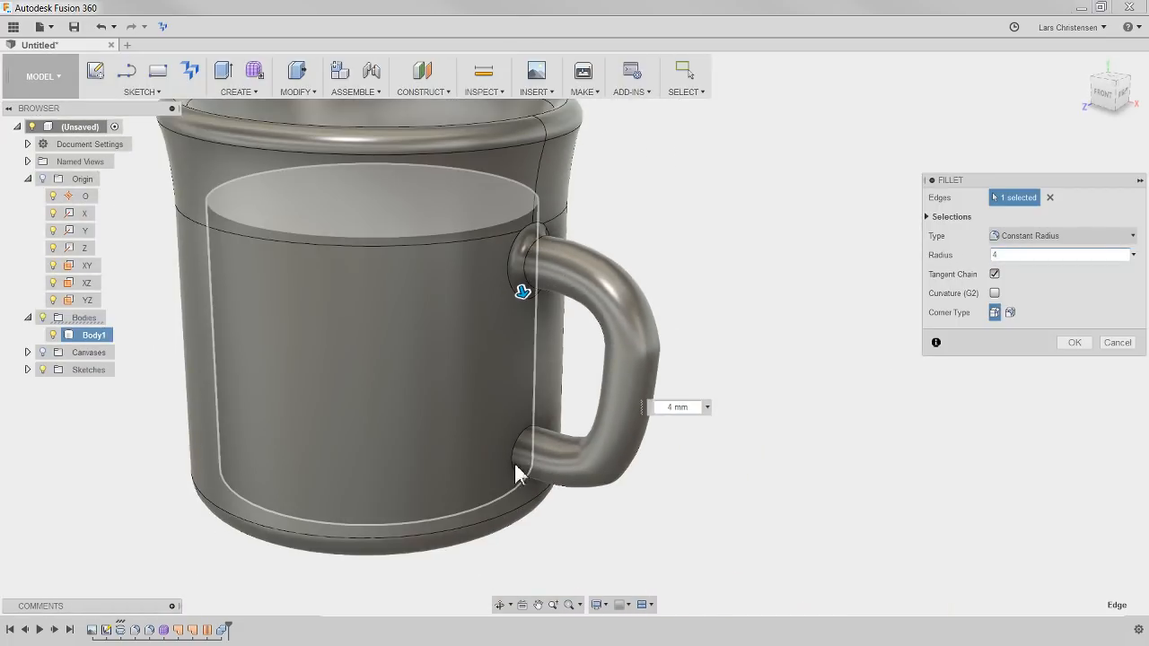
click(1075, 343)
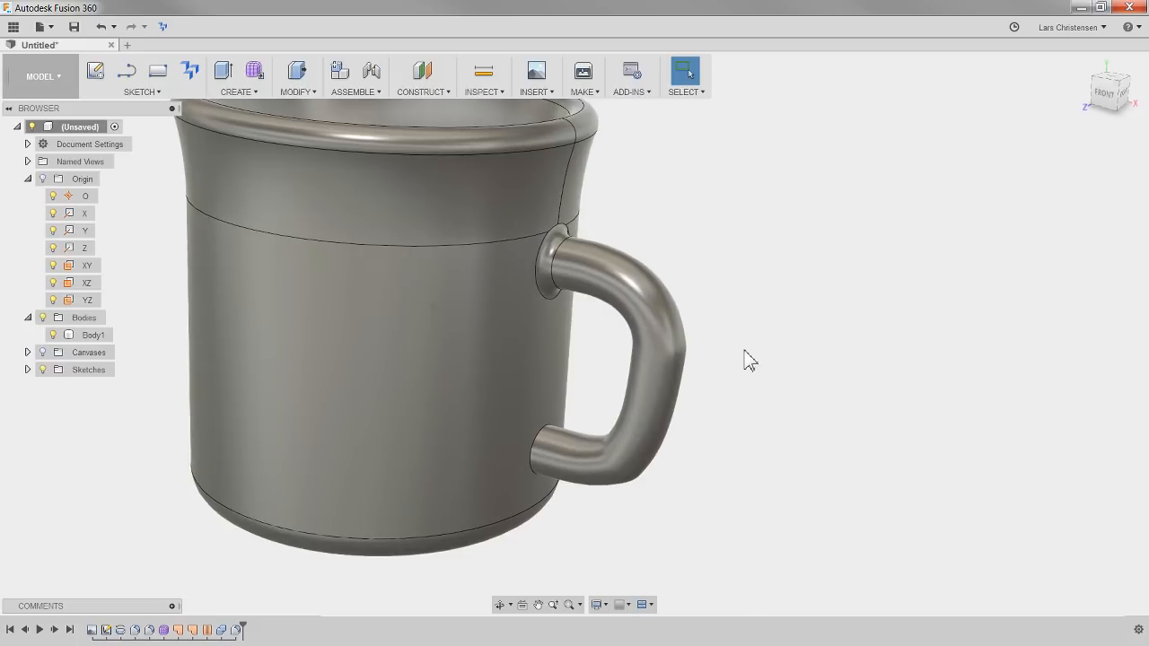
Fillet the edge where the handle's lower end meets the mug wall with a constant radius
right_click(777, 348)
click(777, 301)
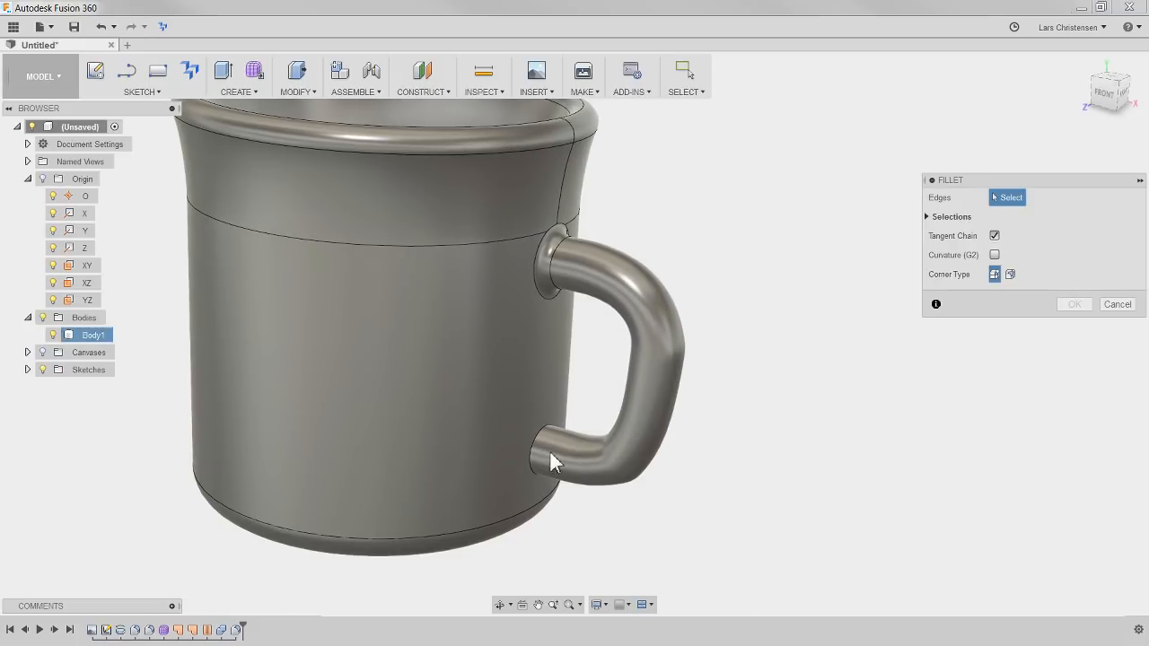
click(536, 458)
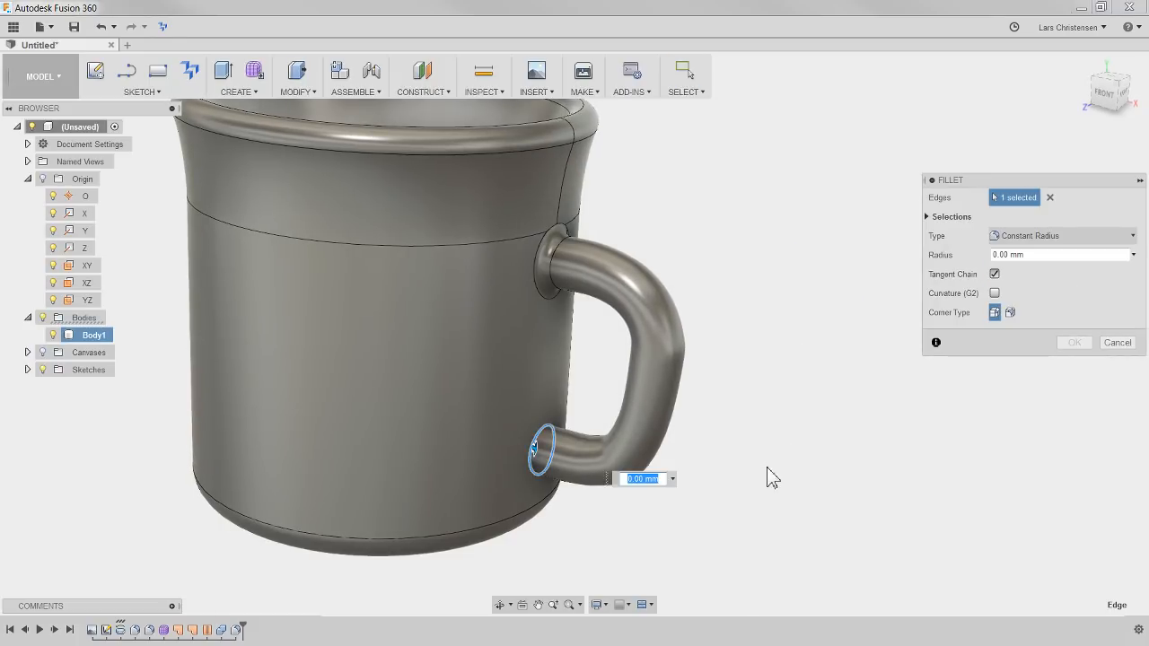
key(Return)
scroll(840, 427, down, 2)
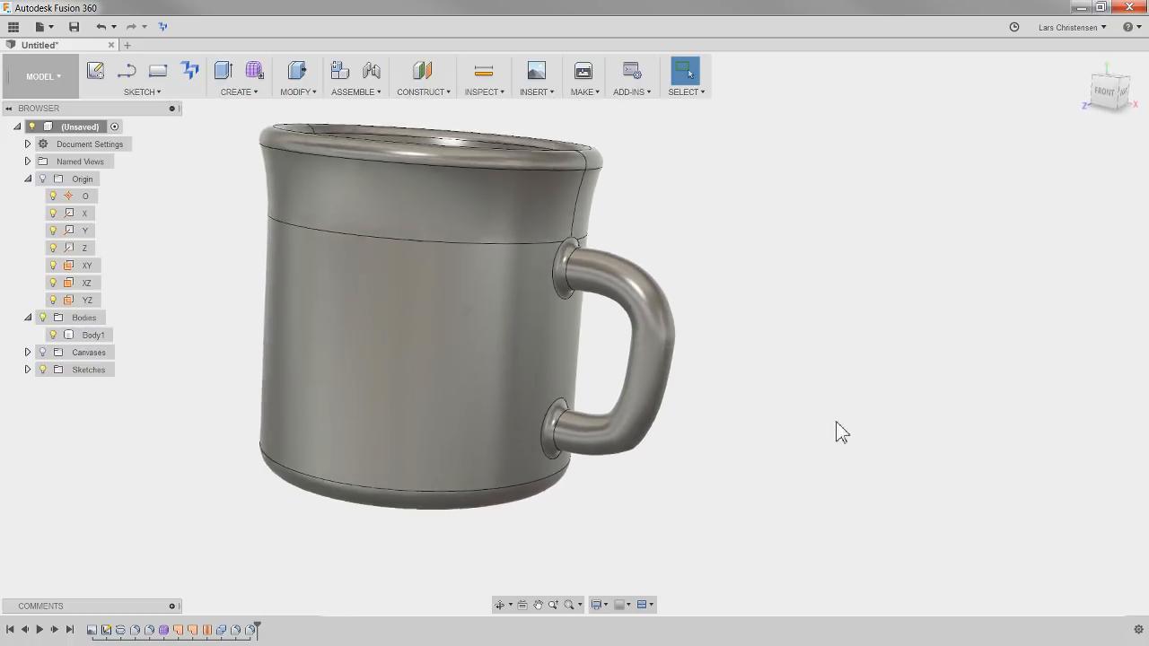
Apply the Paint - Enamel Glossy (Red) appearance from the glossy paint library to the whole mug body
shift+middle_drag(642, 441, 754, 368)
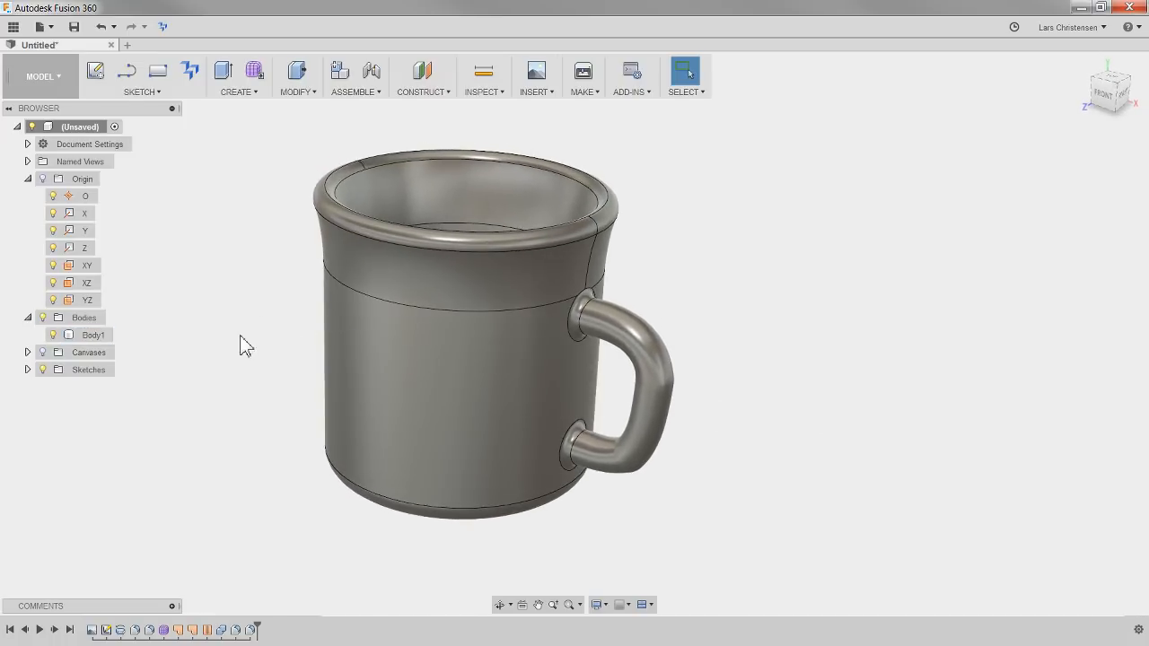
right_click(179, 240)
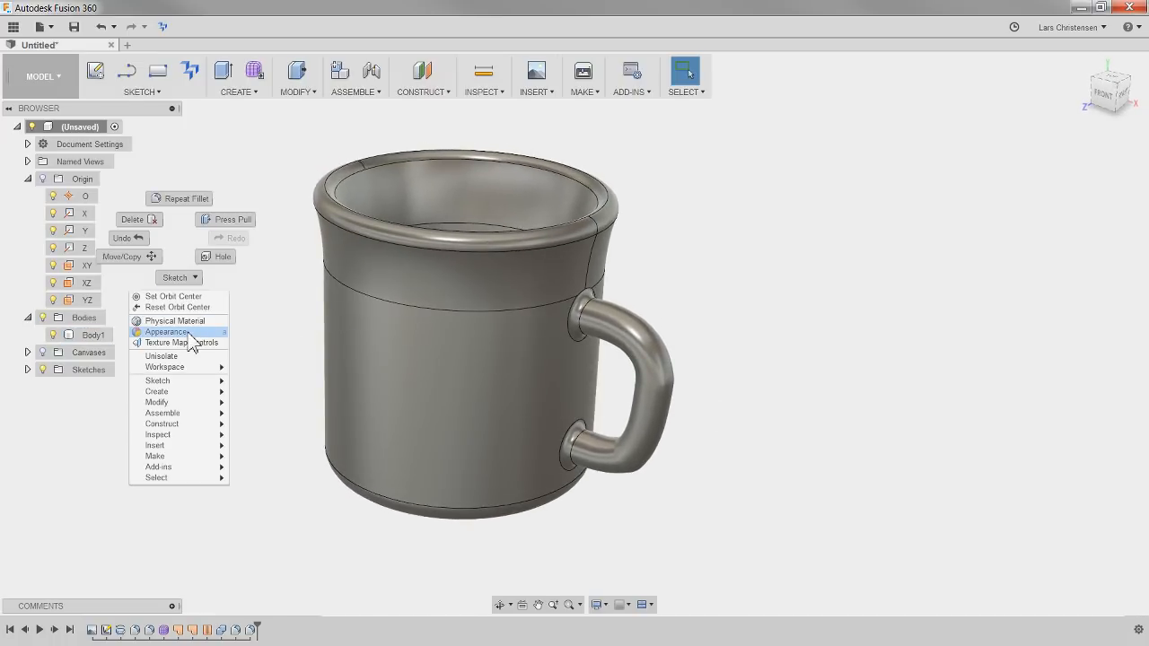
click(187, 332)
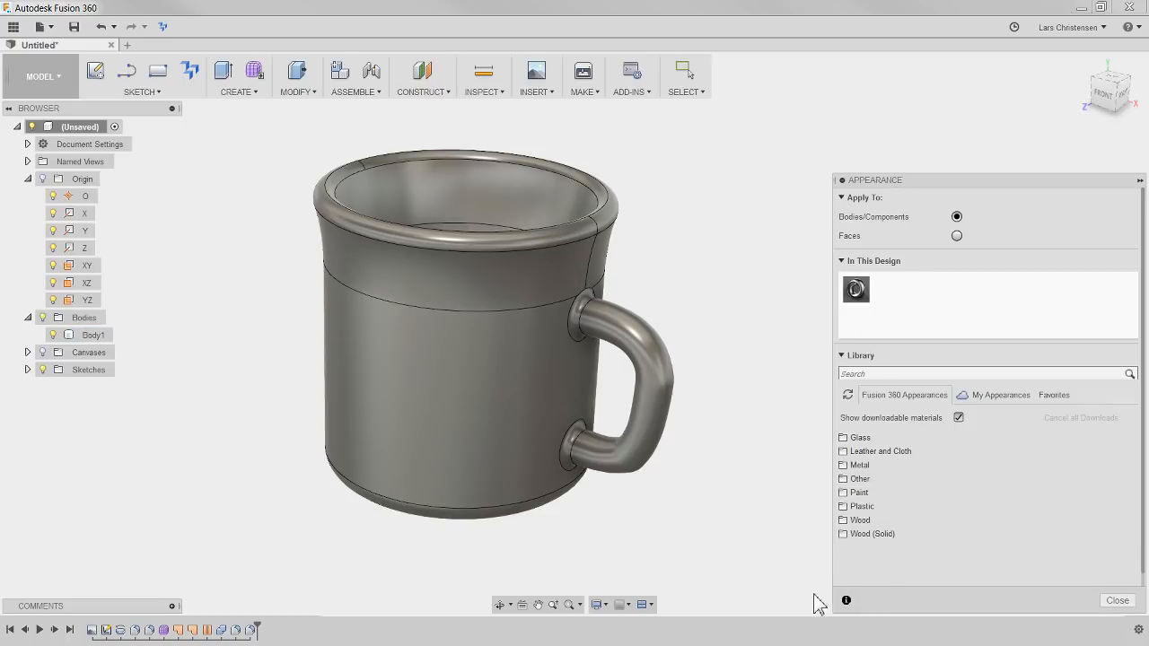
click(862, 492)
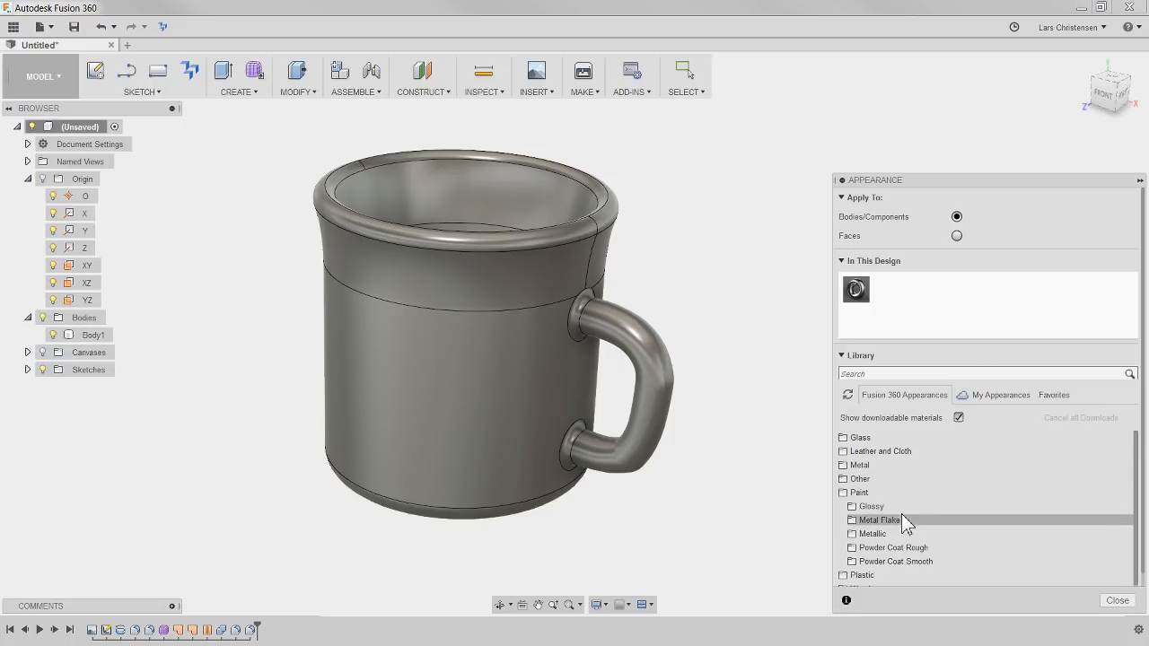
click(872, 507)
scroll(938, 482, down, 4)
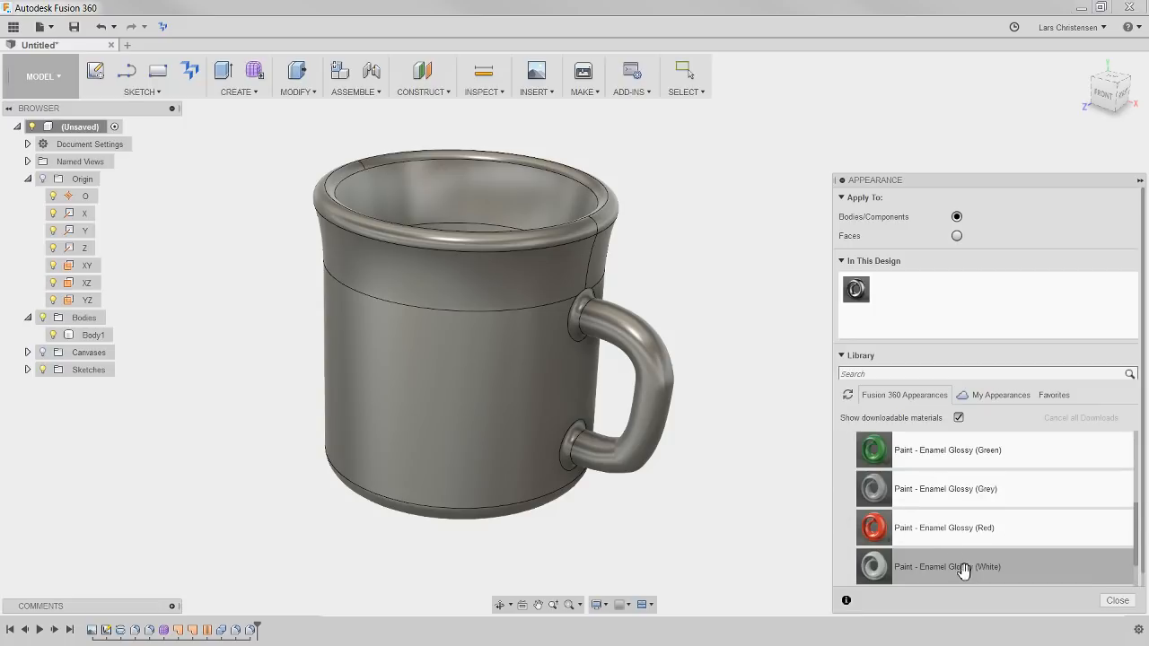
drag(939, 531, 853, 291)
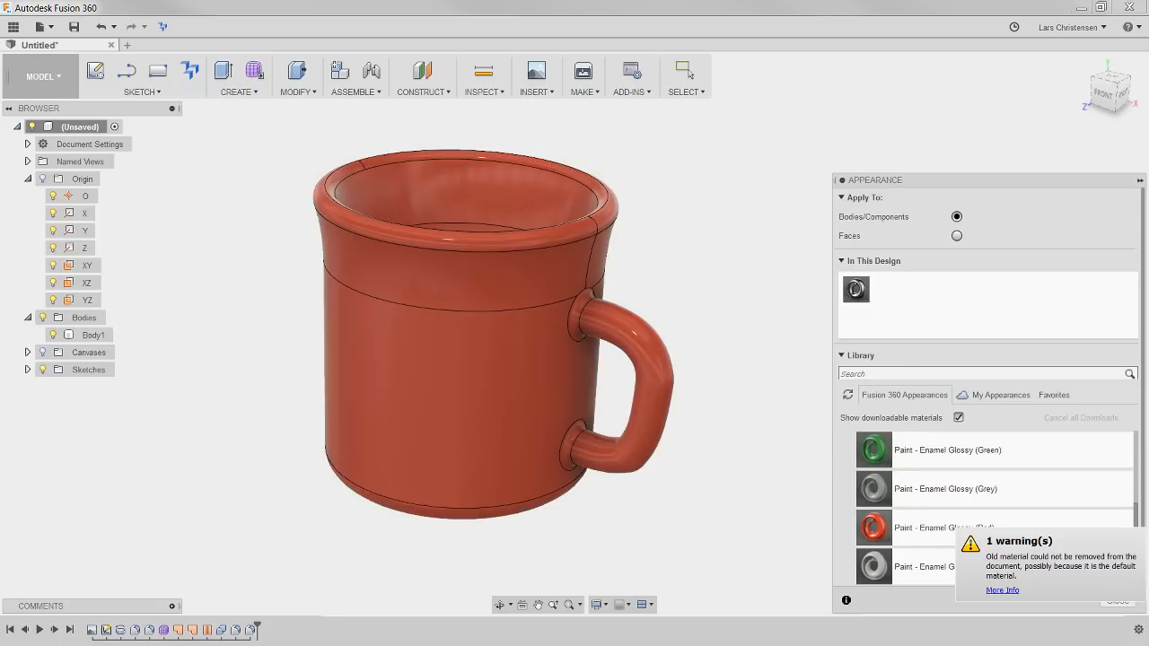
click(1116, 598)
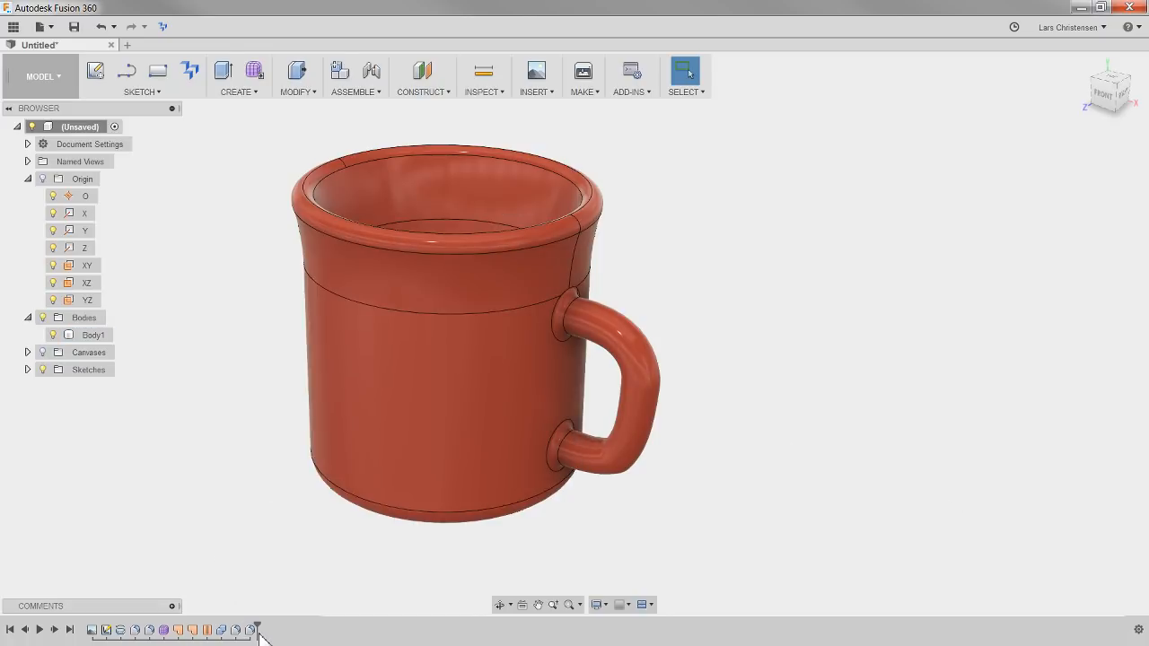
Review the design history by rolling the timeline back to the unfilleted mug, forward to the handle form, and on to the end
mouse_move(261, 632)
mouse_down()
mouse_move(114, 639)
mouse_move(128, 635)
mouse_up()
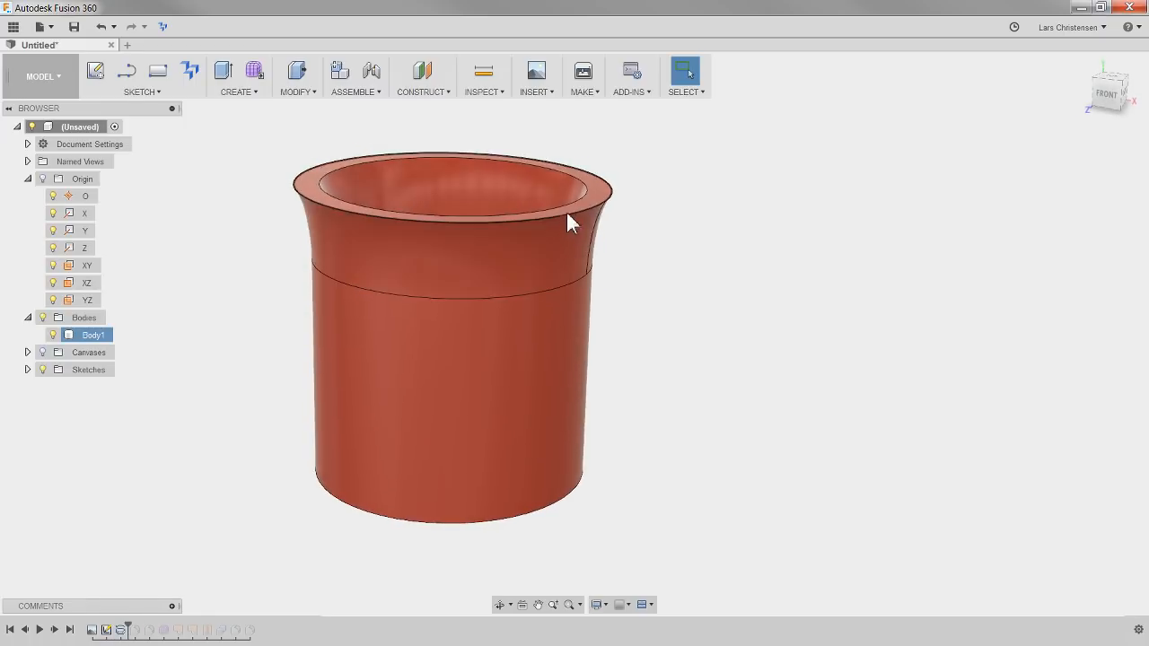
drag(132, 628, 173, 631)
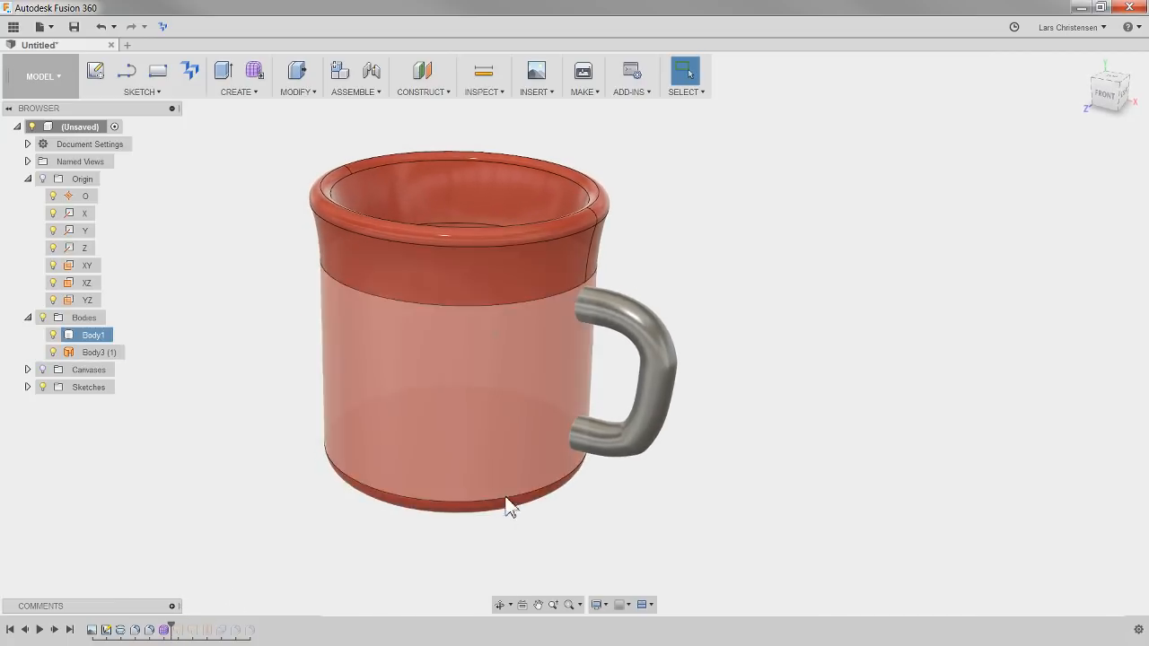
drag(173, 629, 254, 629)
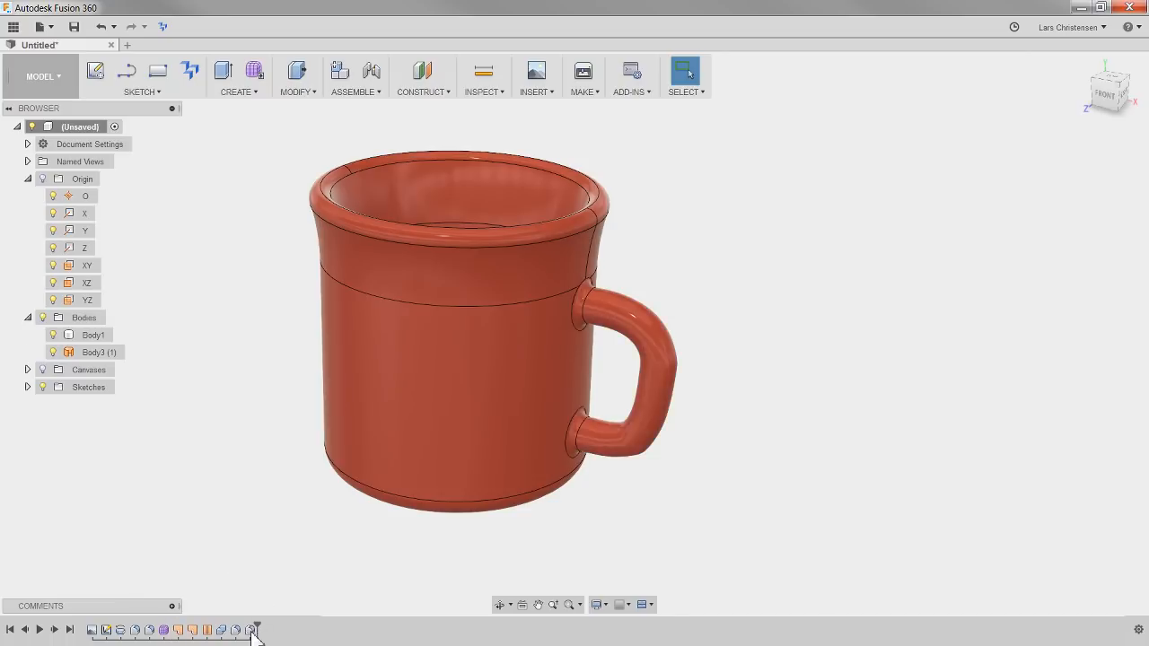